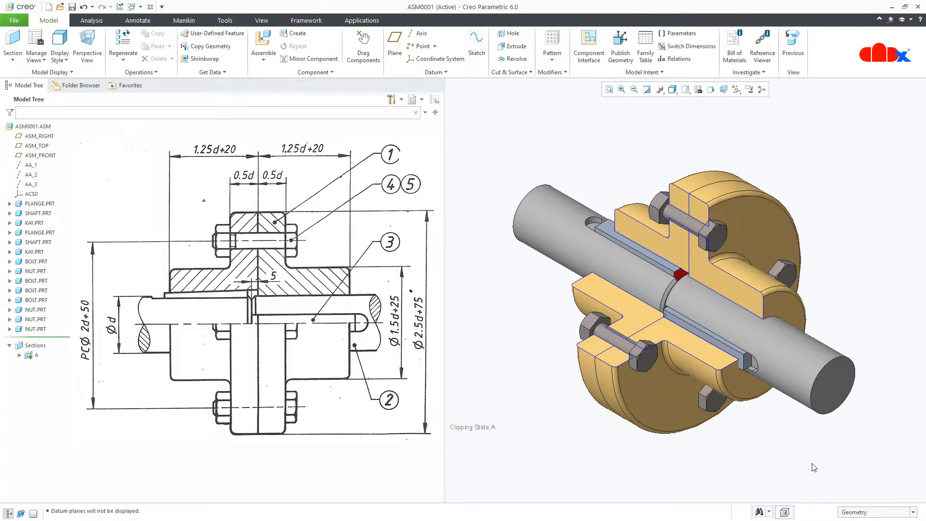
Step: Review the flanged coupling assembly and its part detail and assembly drawings, then return to the assembly model
key("ctrl+d")
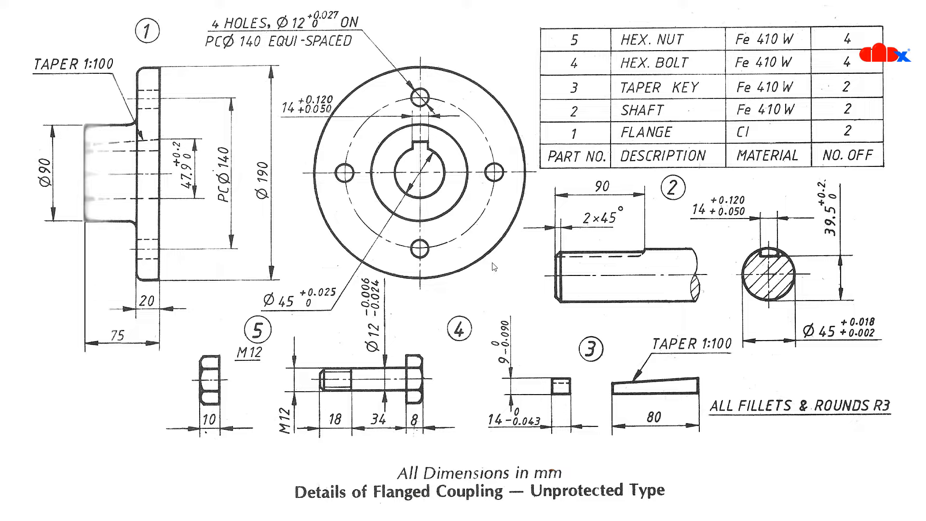
key("Right")
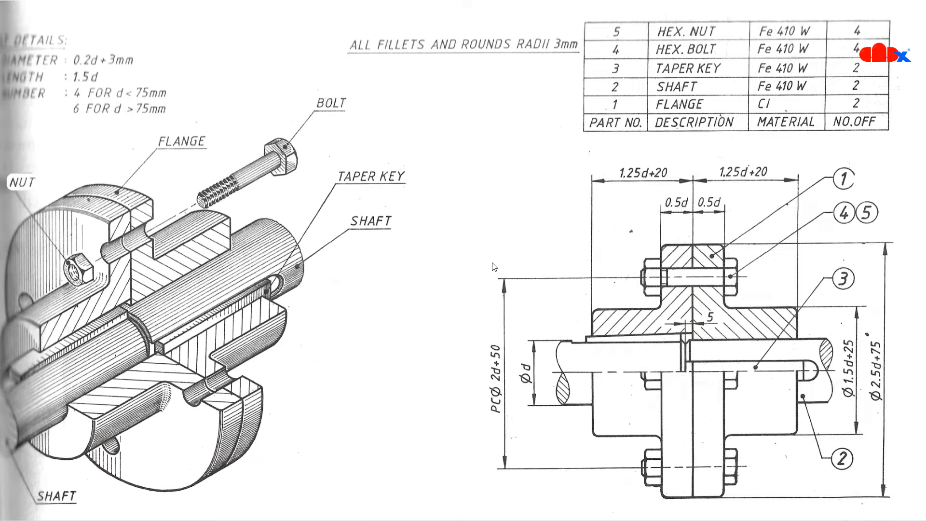
key("alt+Tab")
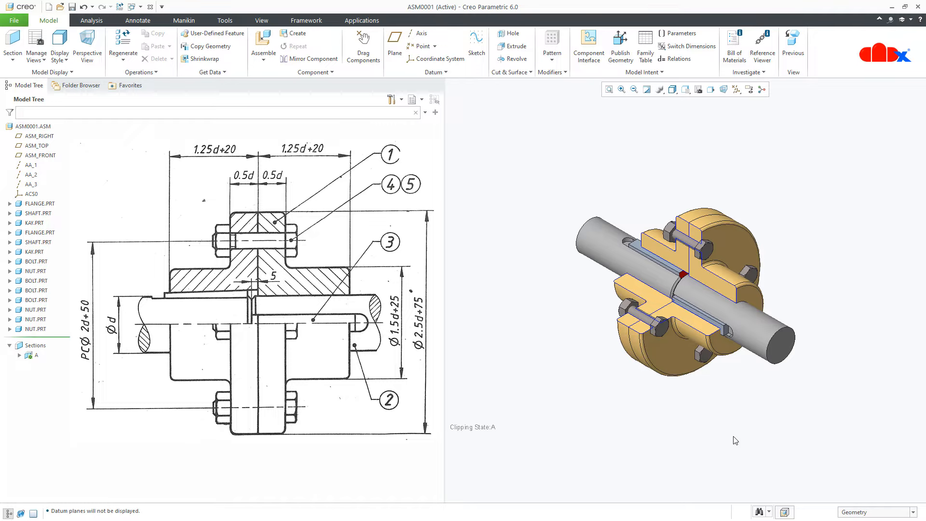
left_click(13, 23)
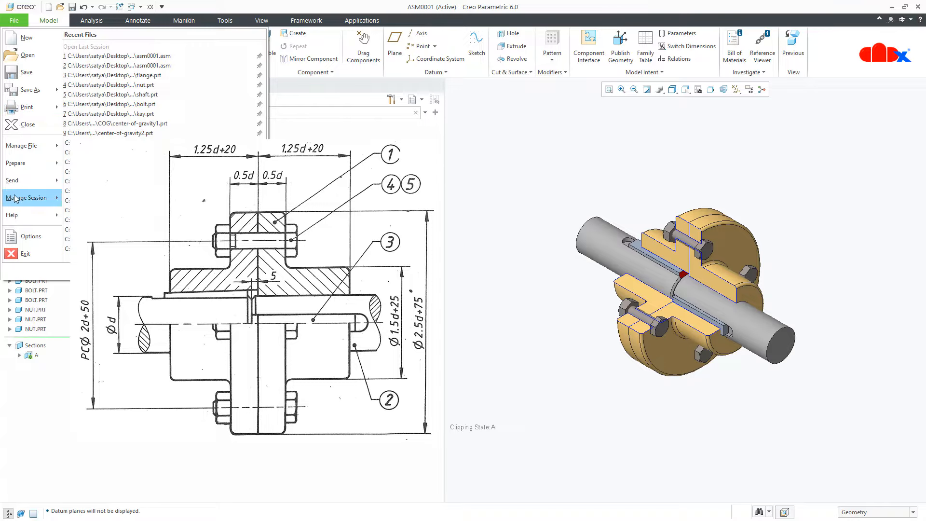
mouse_move(16, 199)
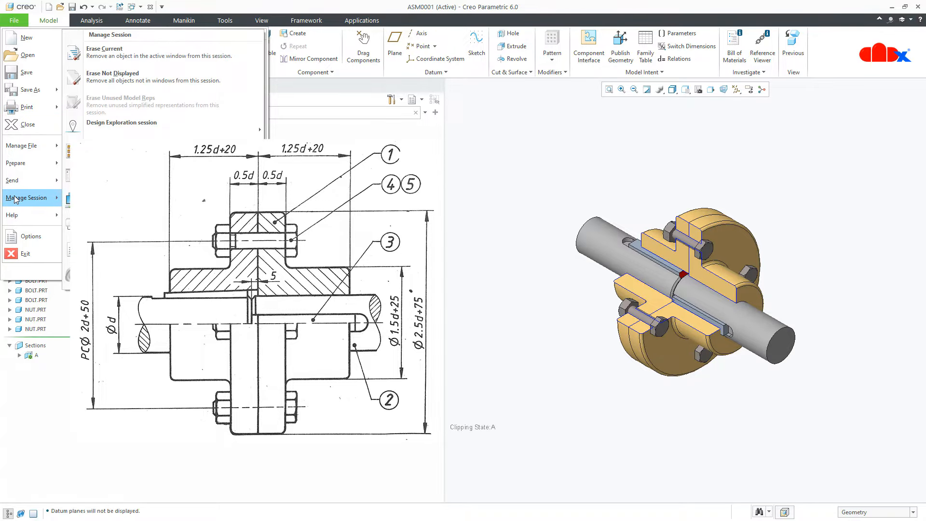
left_click(482, 284)
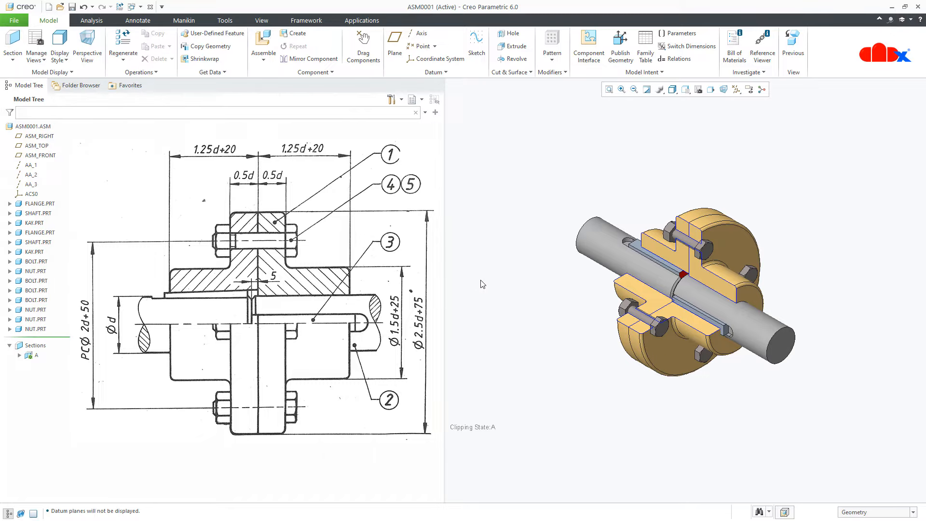
Step: Create a new solid part prt0001 with the default template and start a Revolve sketch on the FRONT plane, viewed square-on
left_click(50, 7)
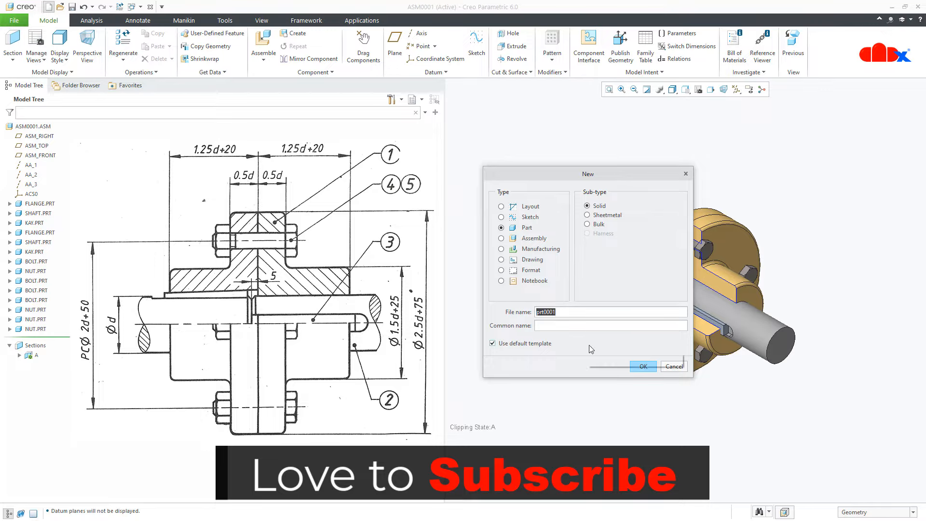
left_click(636, 368)
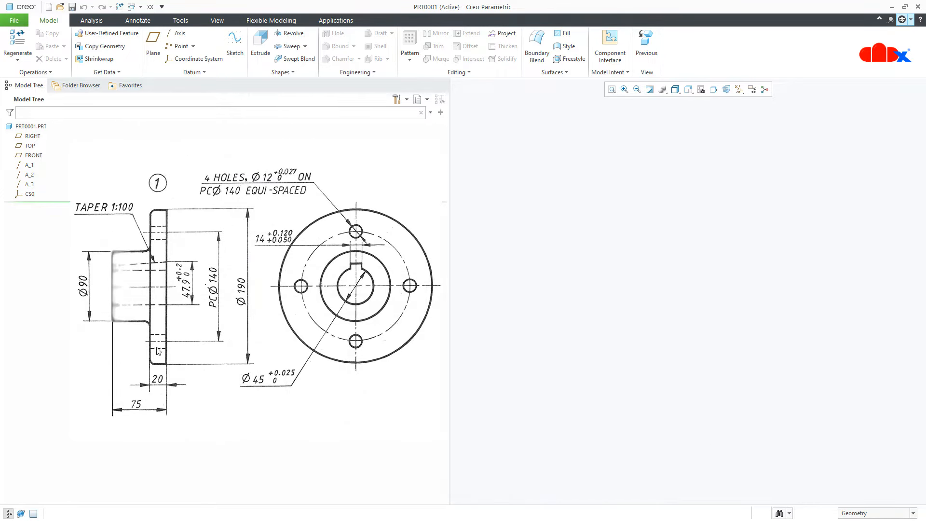
left_click(292, 34)
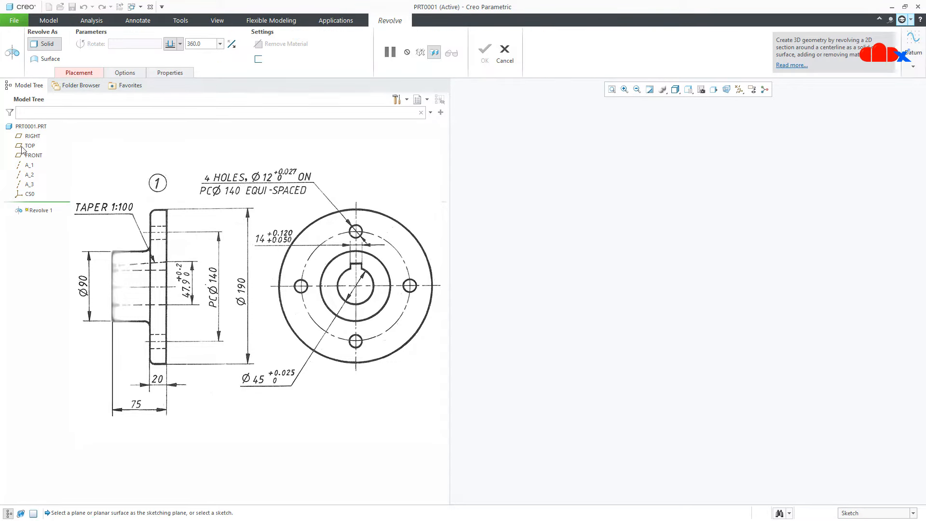
left_click(18, 155)
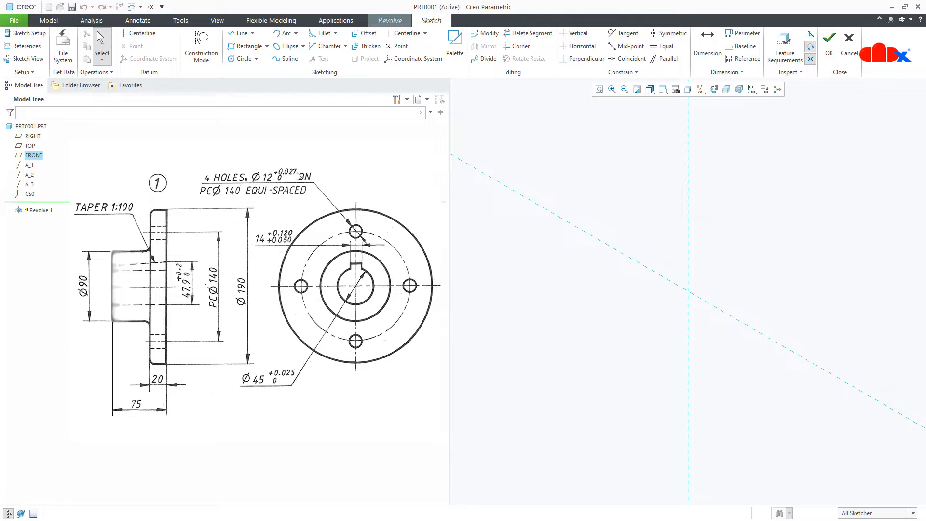
left_click(714, 90)
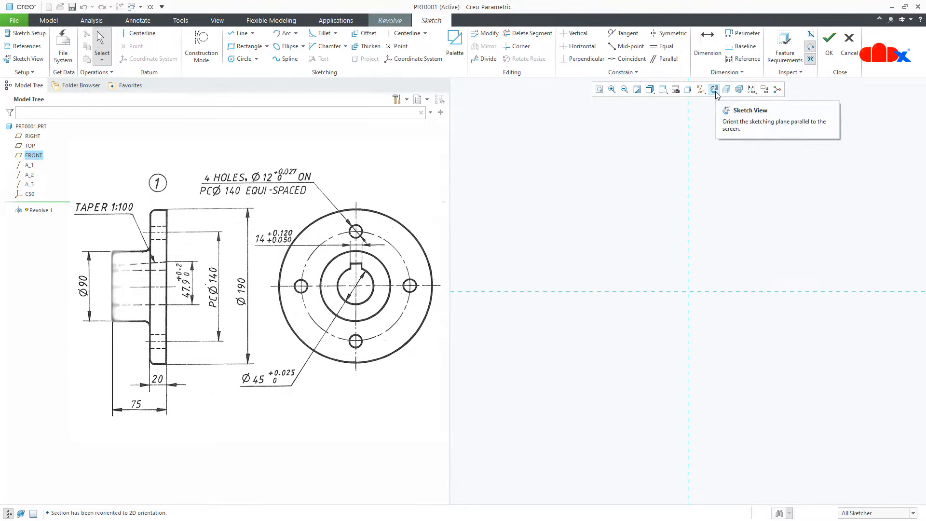
Step: Place a datum centerline along the horizontal reference as the axis of revolution
left_click(134, 35)
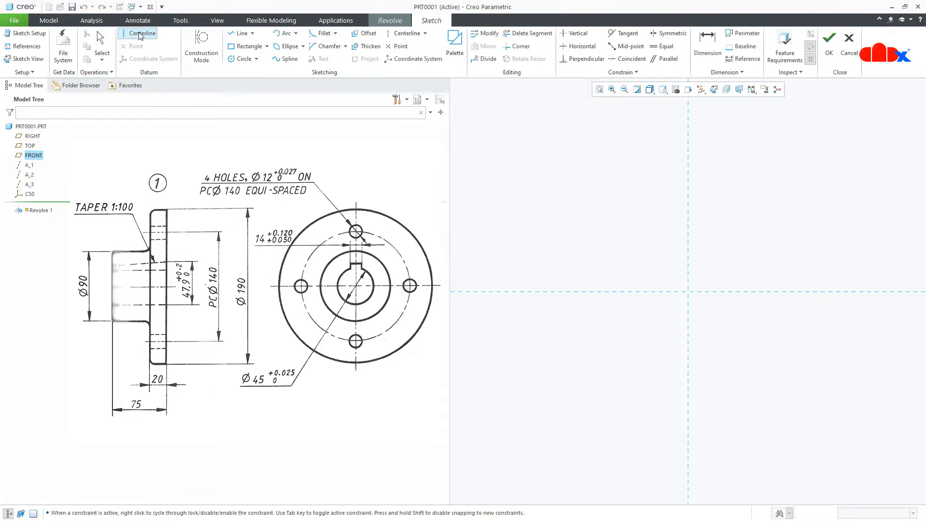
left_click(523, 290)
left_click(558, 292)
middle_click(604, 331)
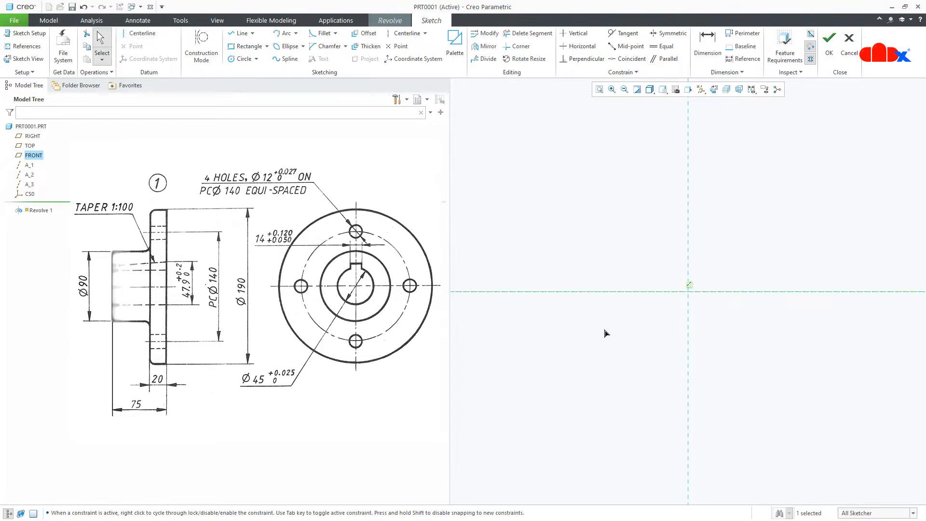
Step: Sketch a vertical line on the vertical reference below the centerline, with end diameters of about 202 and 356
right_click(607, 333)
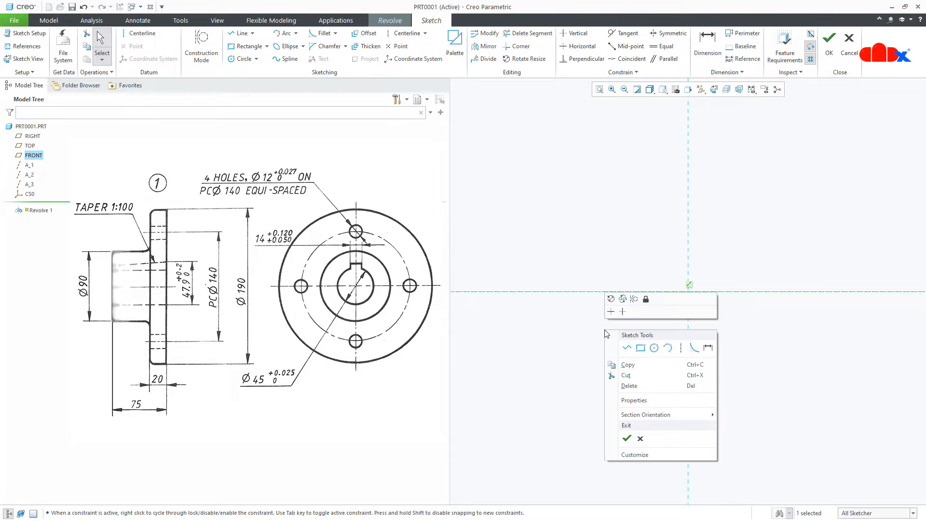
left_click(627, 352)
left_click(688, 355)
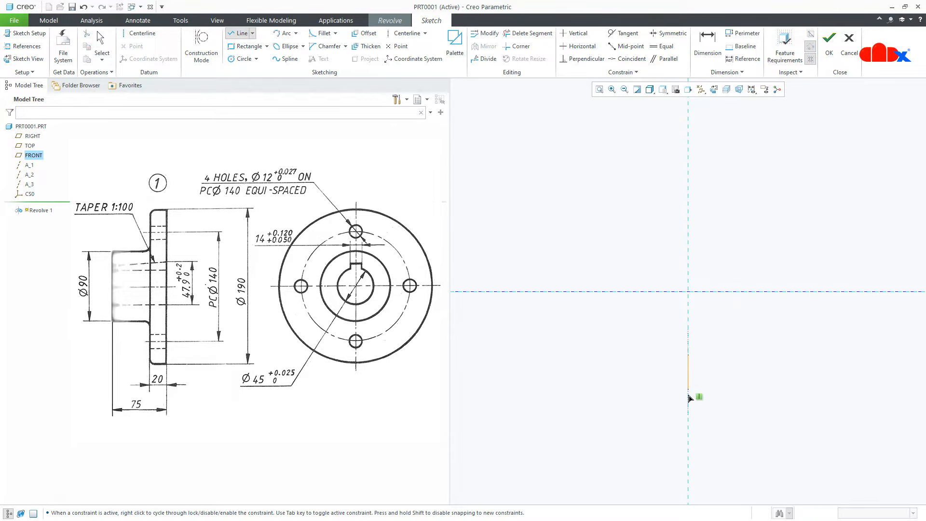
left_click(689, 404)
middle_click(729, 401)
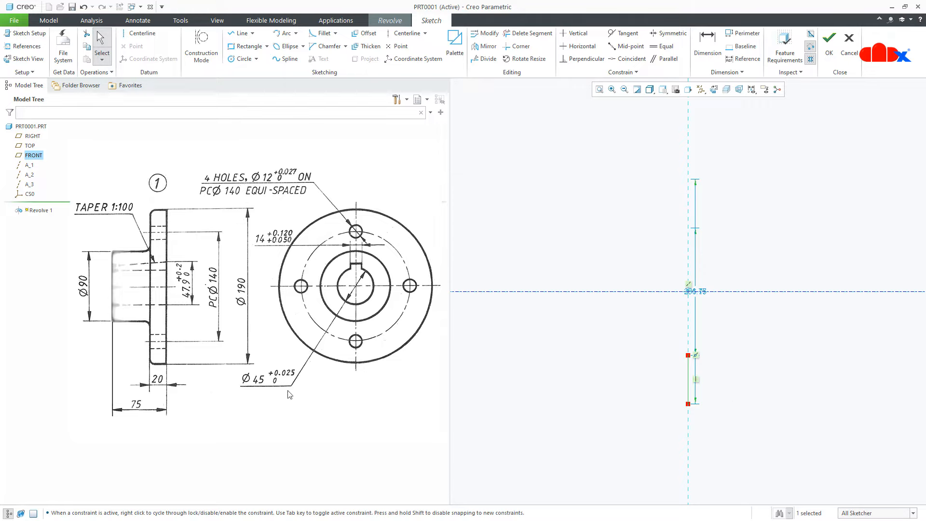
Step: Set the diameters at the vertical line's ends to 45 for the bore and 190 for the flange rim
mouse_move(702, 297)
left_mouse_down()
mouse_move(763, 296)
mouse_move(719, 299)
left_mouse_up()
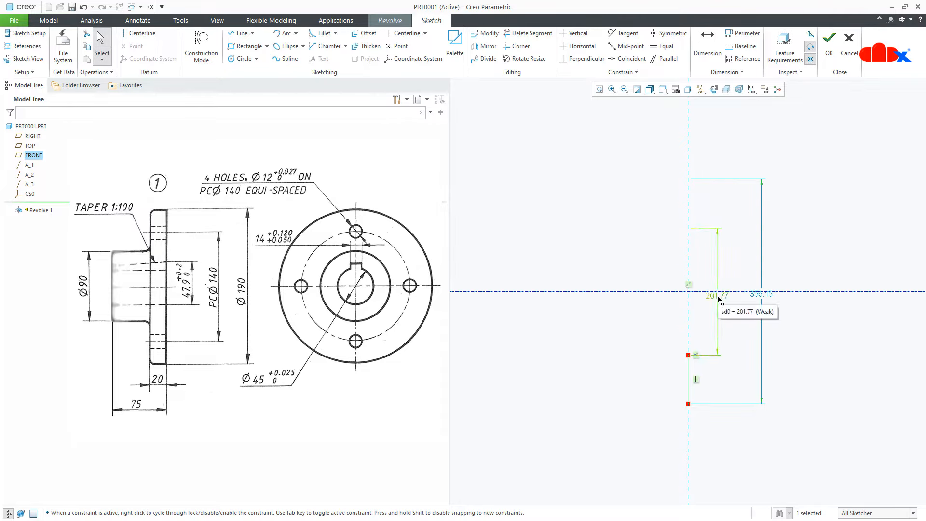
double_click(719, 298)
type("4")
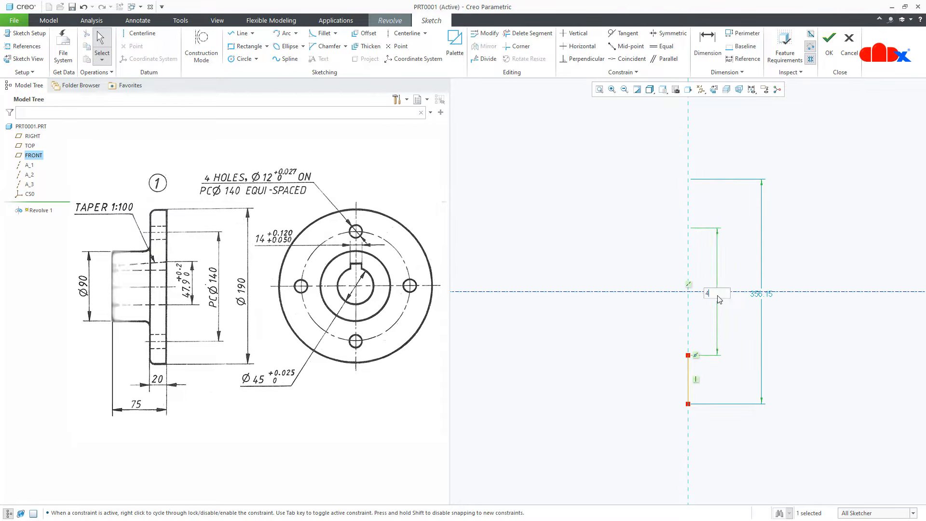
type("5")
key("Return")
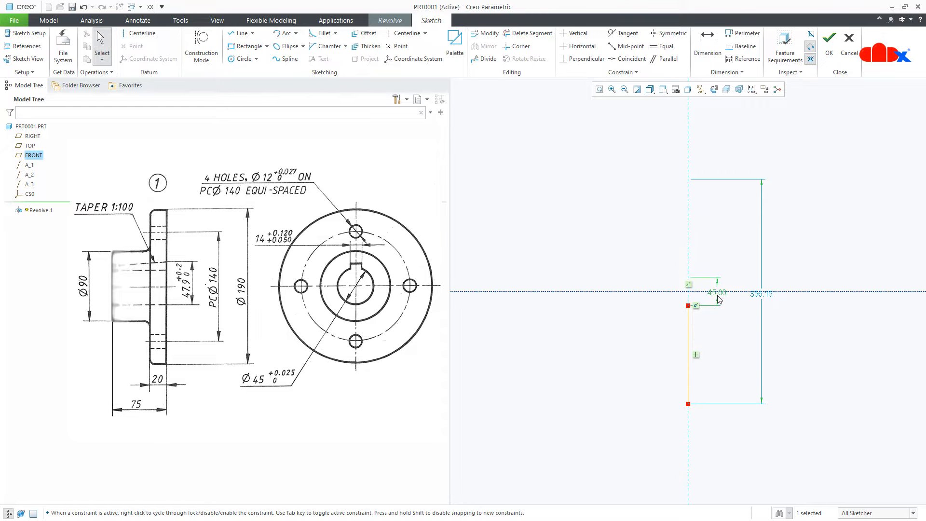
double_click(763, 299)
type("19")
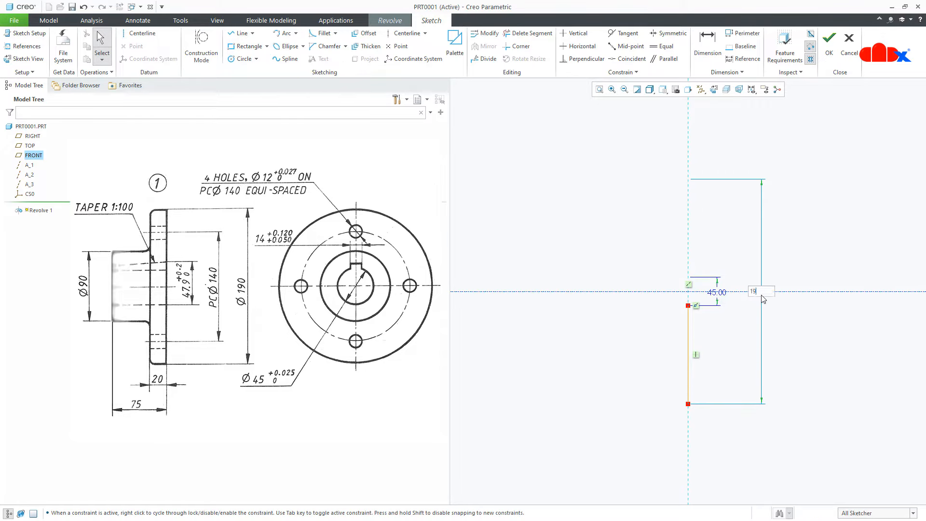
type("0")
key("Return")
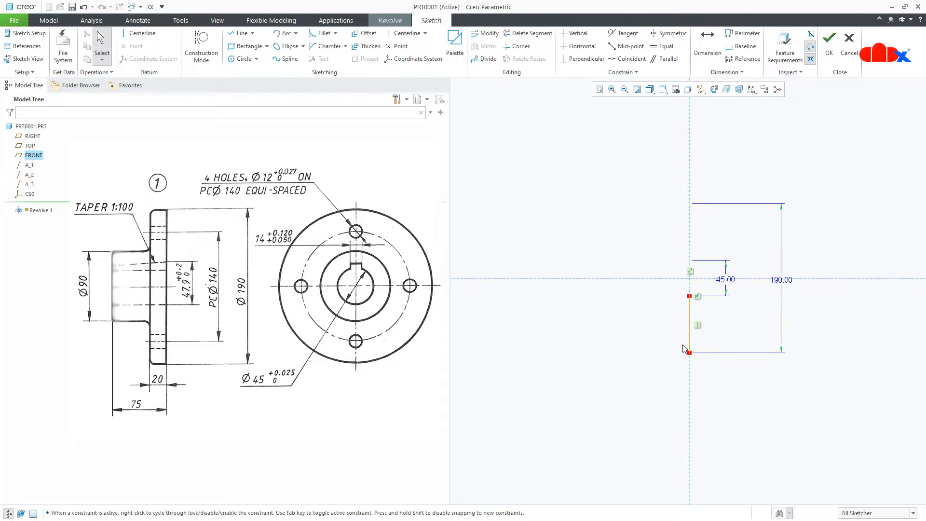
Step: Close the L-shaped half profile with lines forming a flange about 28 thick and a hub about 124 in diameter extending about 39
scroll(684, 348, "down", 2)
right_click(684, 349)
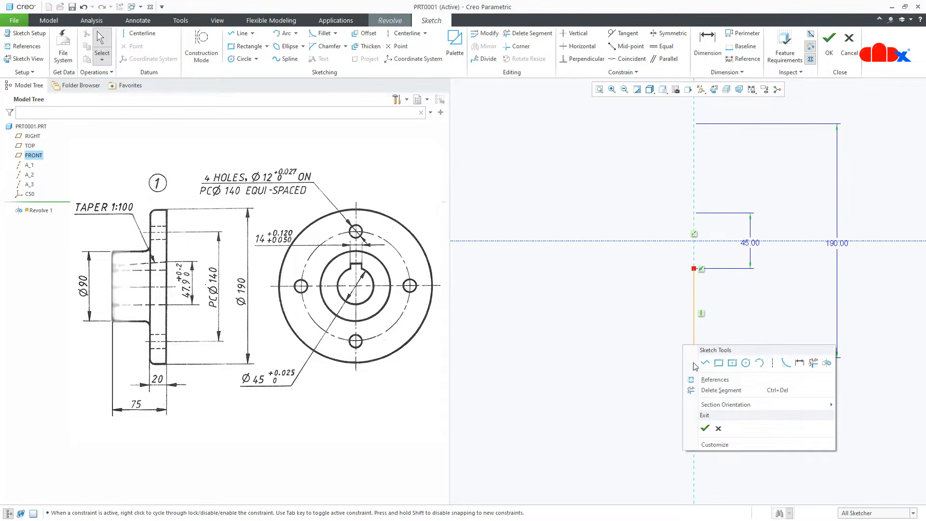
left_click(700, 366)
left_click(694, 358)
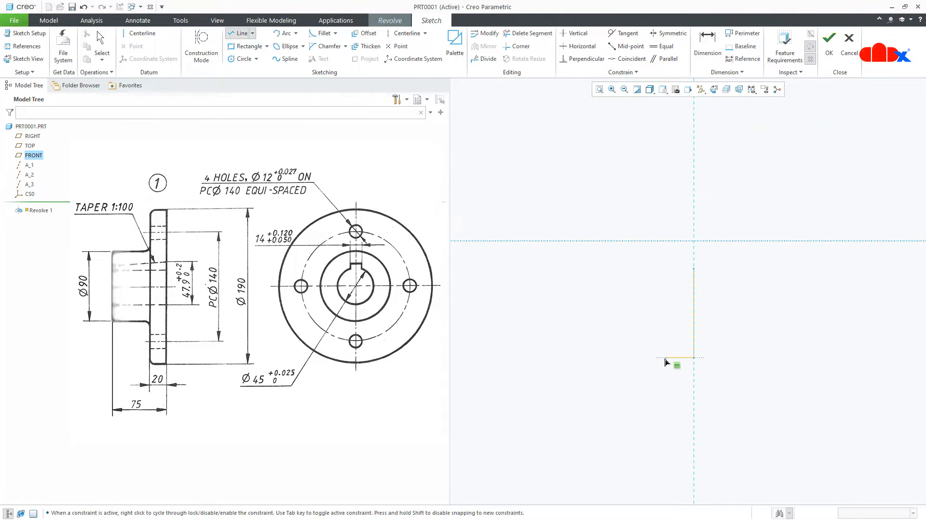
left_click(659, 357)
left_click(659, 317)
left_click(610, 317)
right_click(611, 271)
left_click(610, 269)
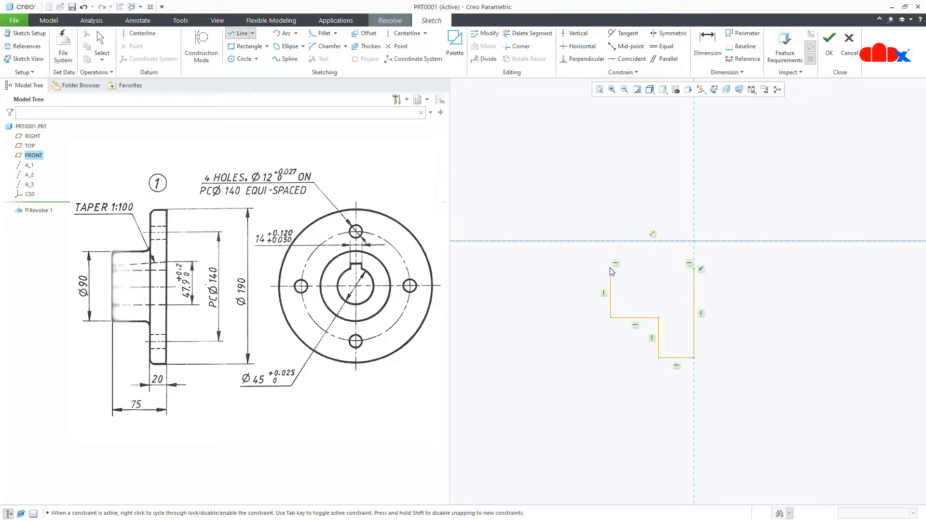
left_click(693, 269)
middle_click(674, 293)
middle_click(675, 293)
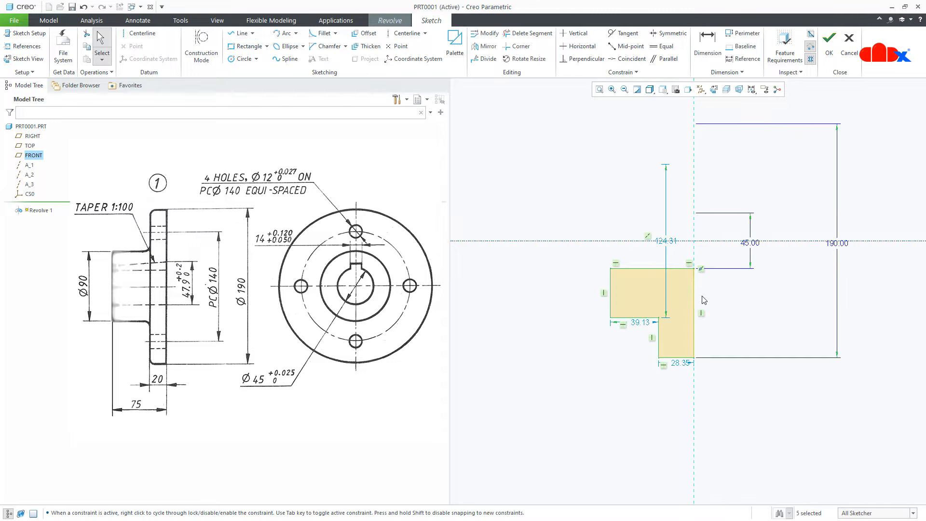
Step: Dimension the flange thickness along the profile's outer edge as 20
right_click(748, 307)
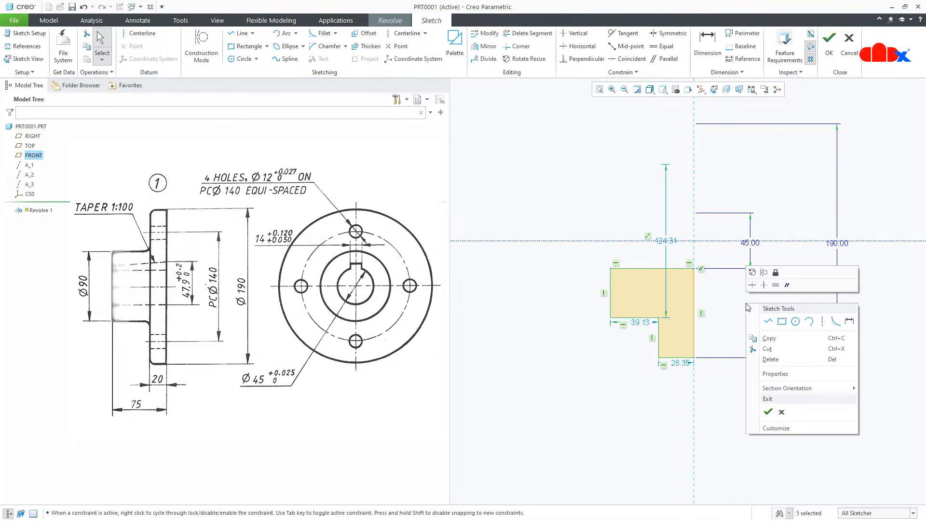
left_click(850, 321)
left_click(681, 359)
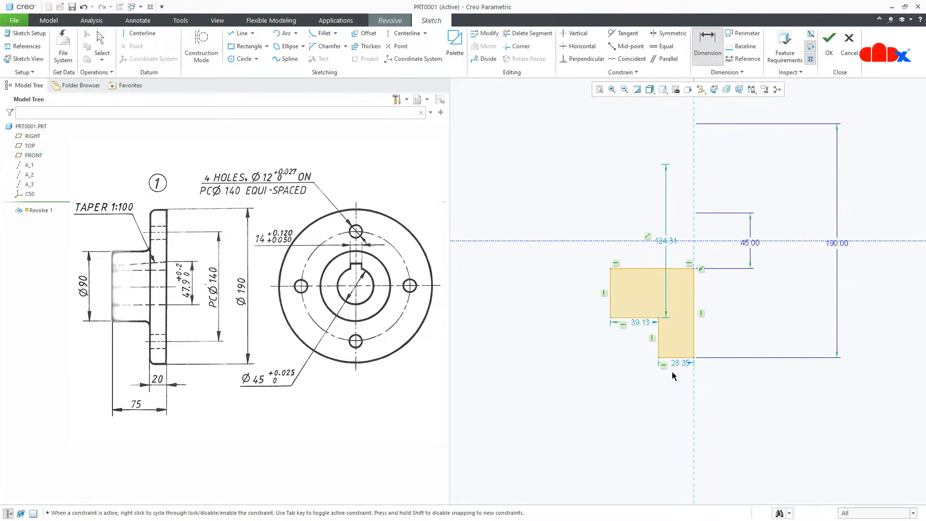
middle_click(673, 379)
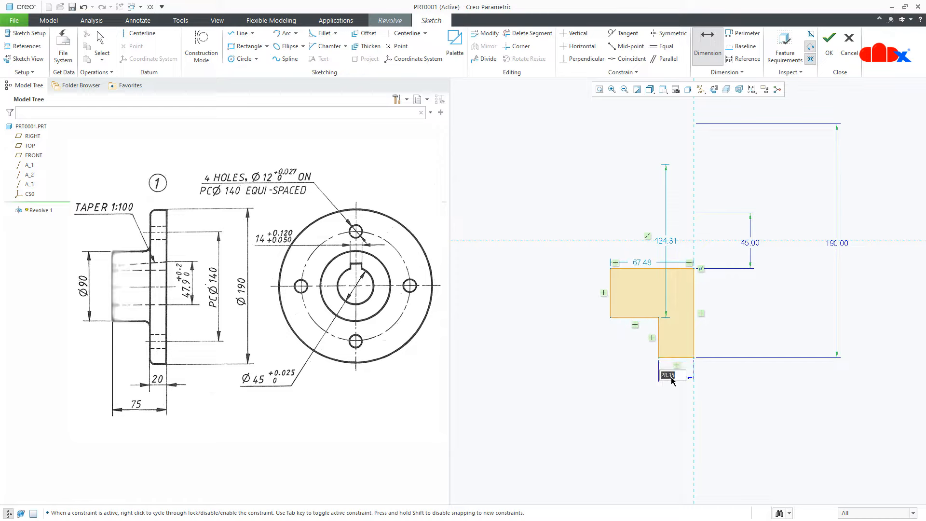
type("20")
key("Return")
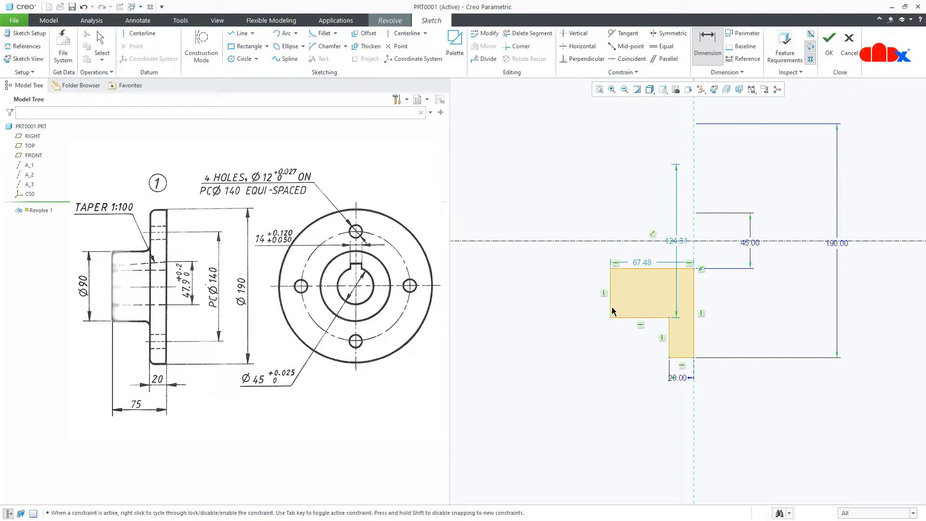
Step: Dimension the profile's overall length as 75 and the hub's outer diameter as 90
middle_click(661, 418)
type("75")
key("Return")
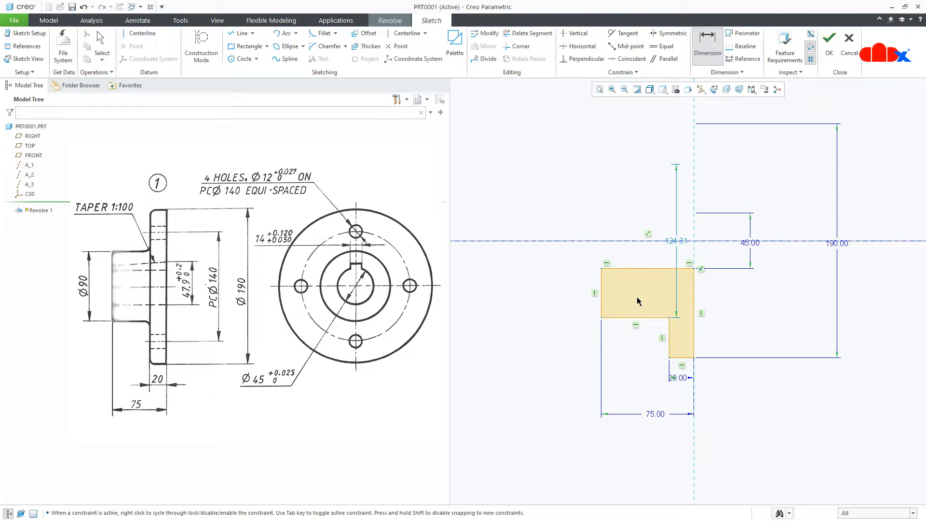
middle_click(570, 299)
type("90")
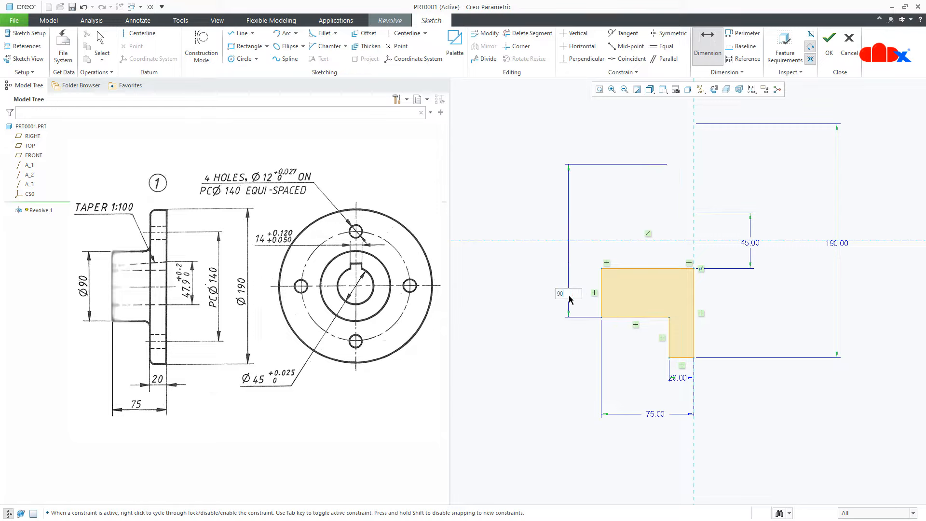
key("Return")
Step: Finish the sketch and revolve the profile 360° about the centerline as a solid
right_click(569, 299)
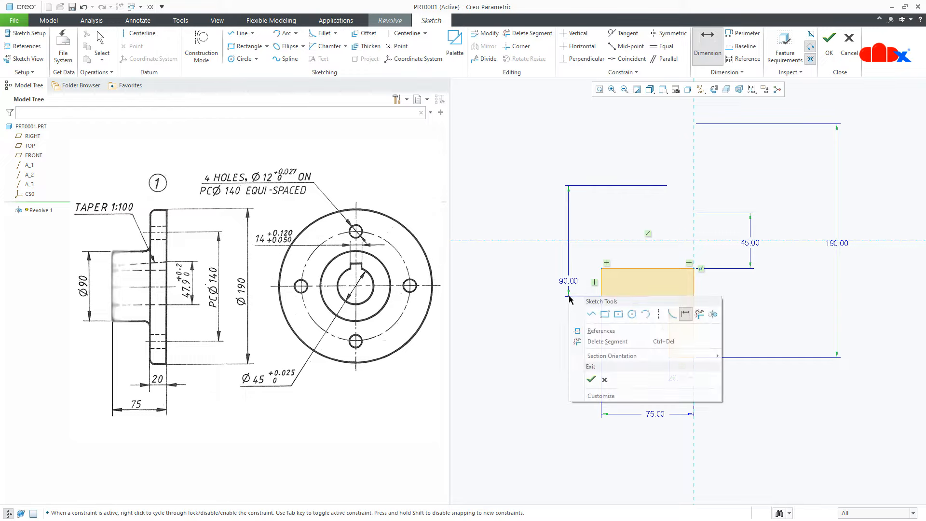
left_click(594, 380)
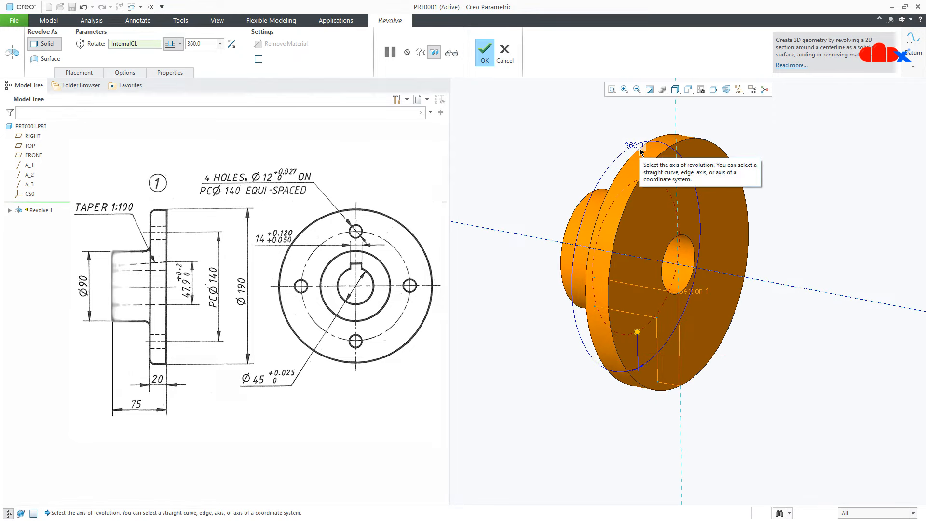
left_click(487, 58)
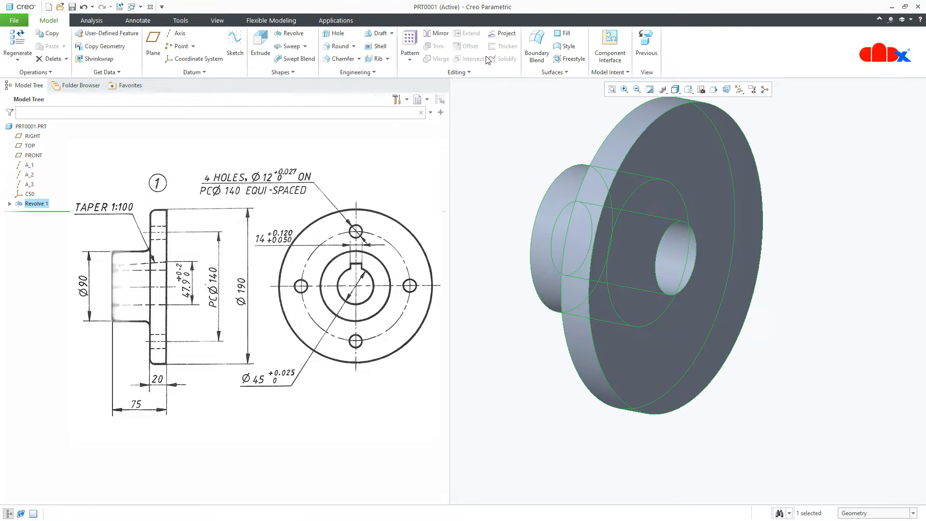
left_click(541, 396)
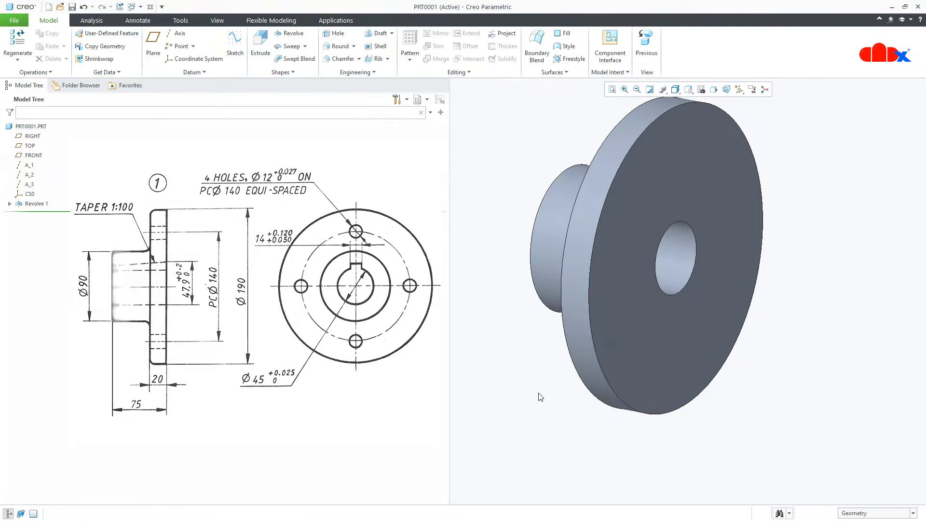
Step: Start an Extrude sketch on the FRONT plane and orient the sketch plane parallel to the screen
key("ctrl+d")
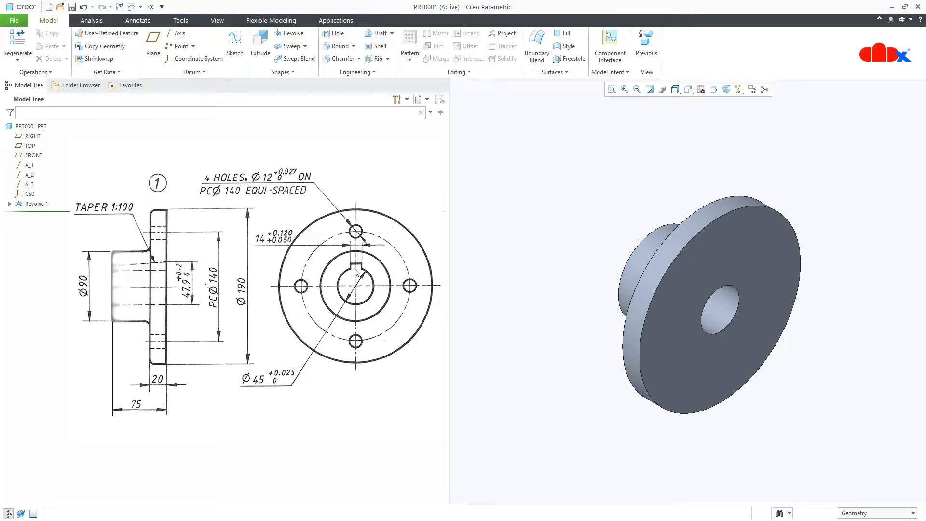
left_click(260, 48)
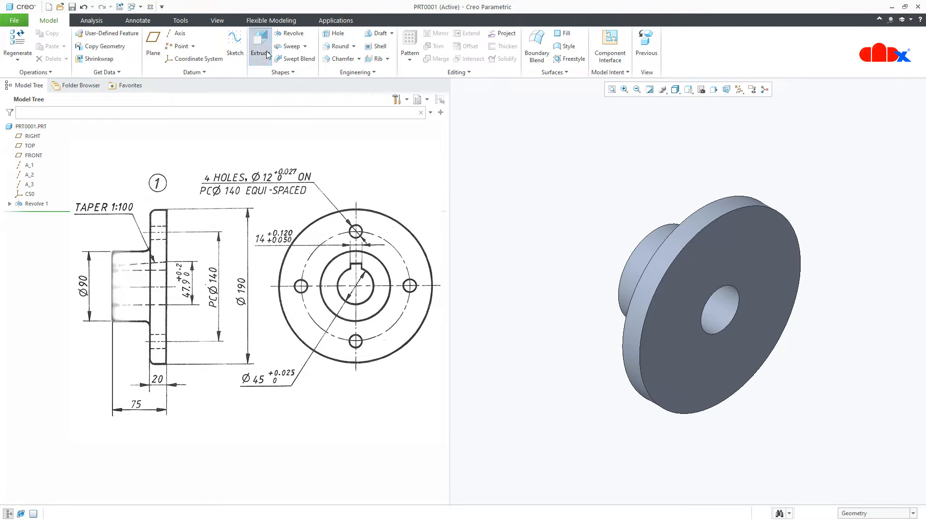
left_click(33, 156)
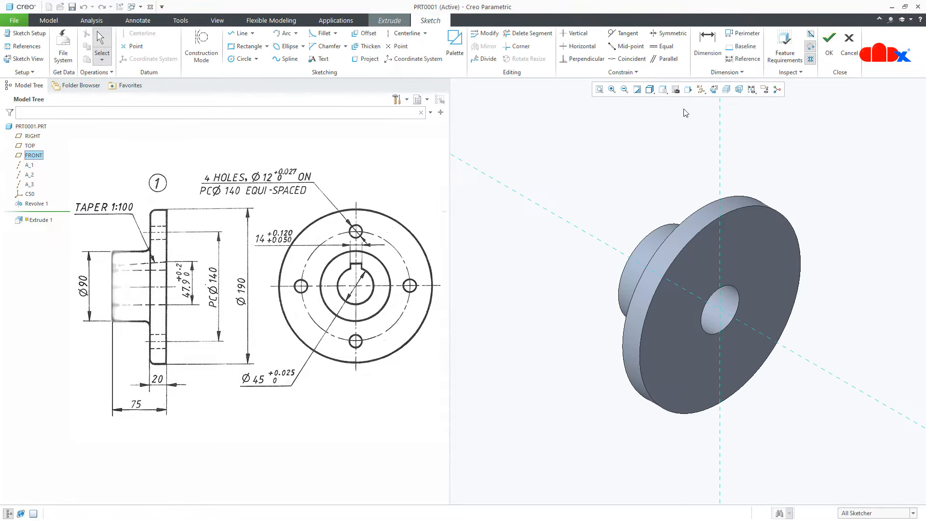
left_click(714, 89)
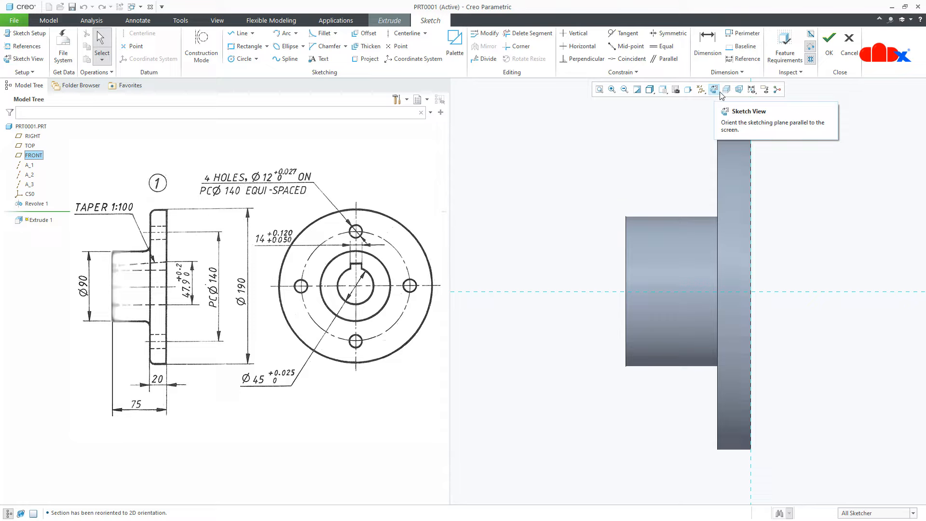
Step: Try model clipping at the sketch plane on and off and the Hidden Line display style
left_click(726, 90)
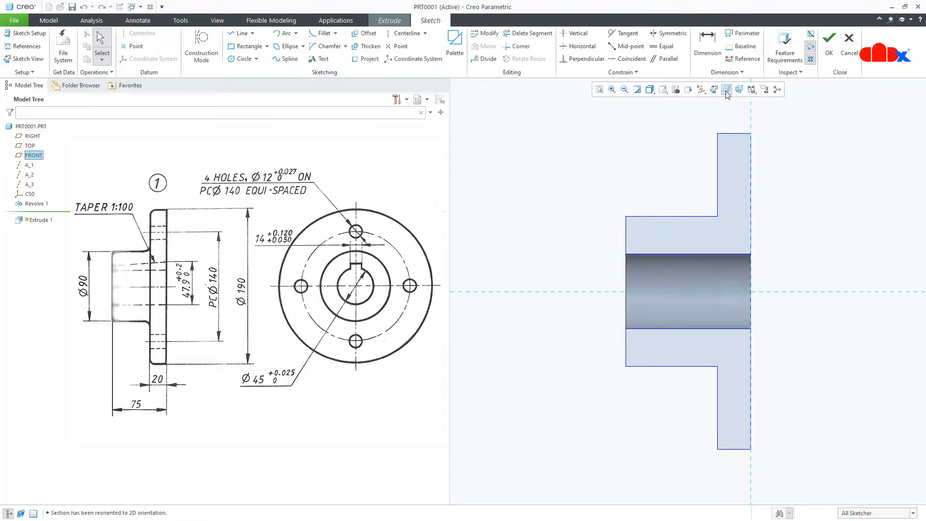
left_click(727, 90)
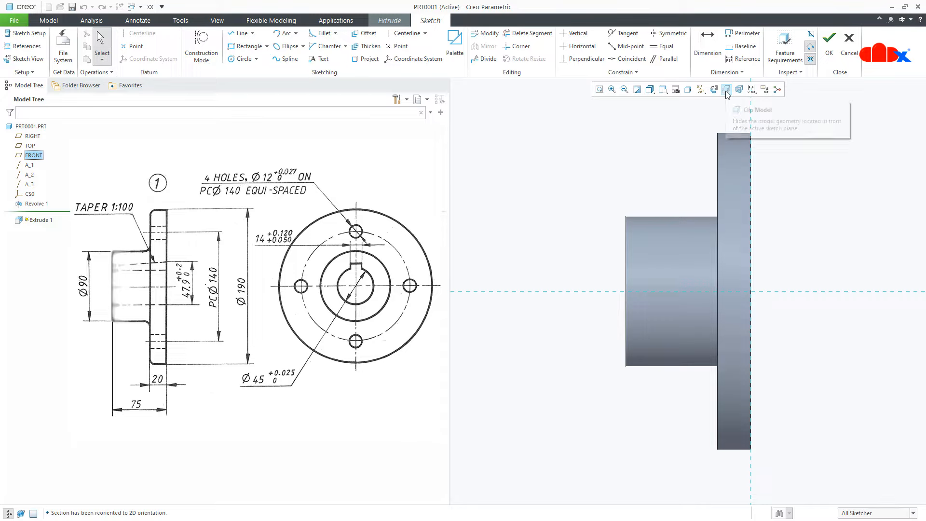
left_click(651, 95)
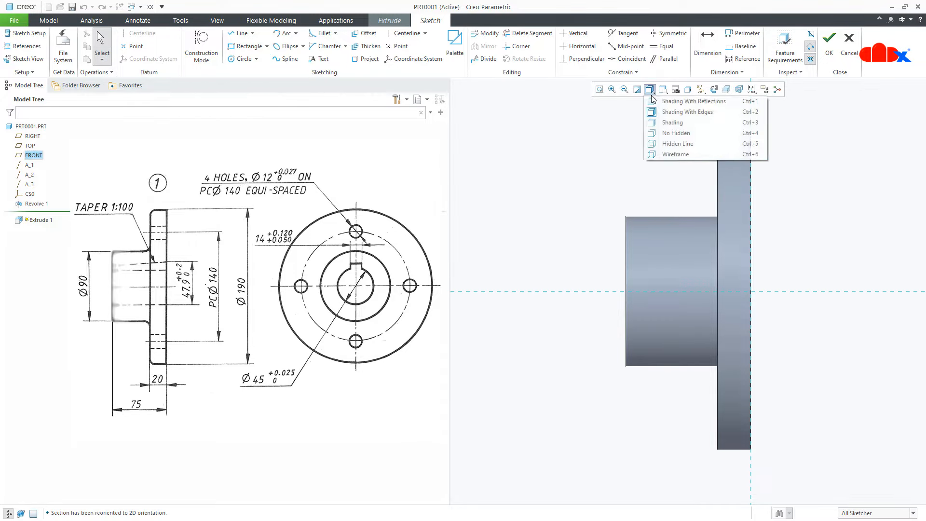
left_click(663, 146)
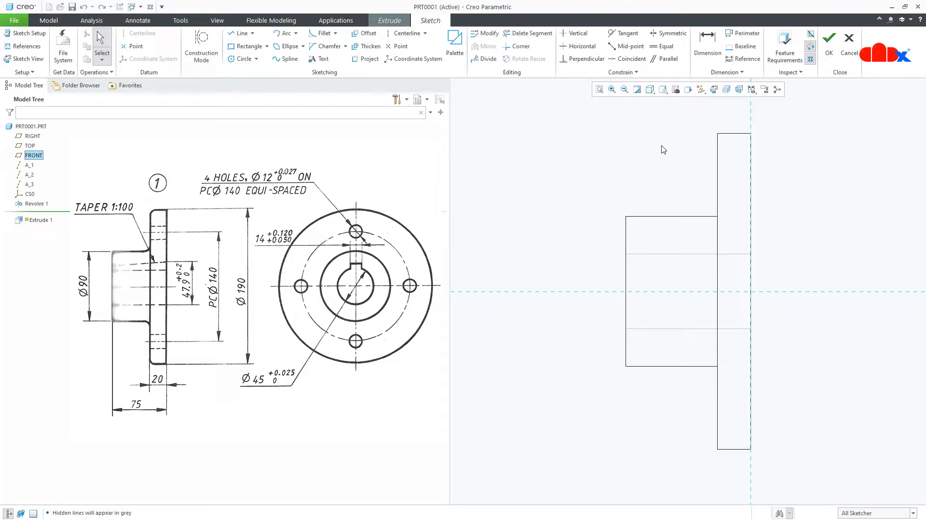
Step: Clip the model at the sketch plane and set the display style to Shading With Edges
left_click(729, 93)
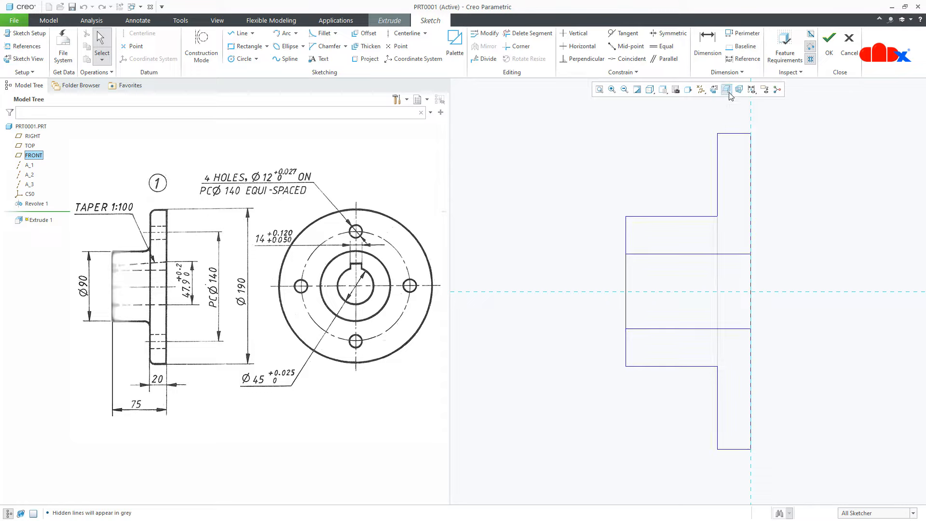
left_click(650, 90)
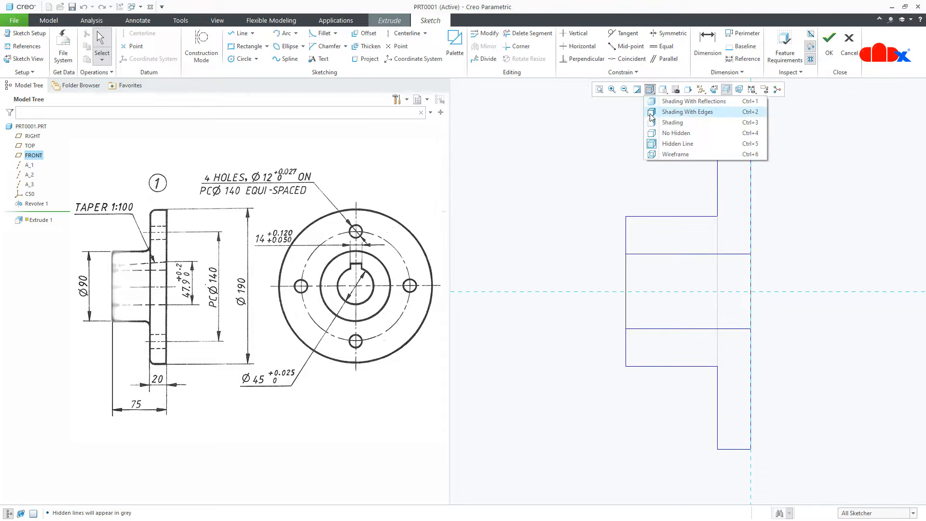
left_click(673, 112)
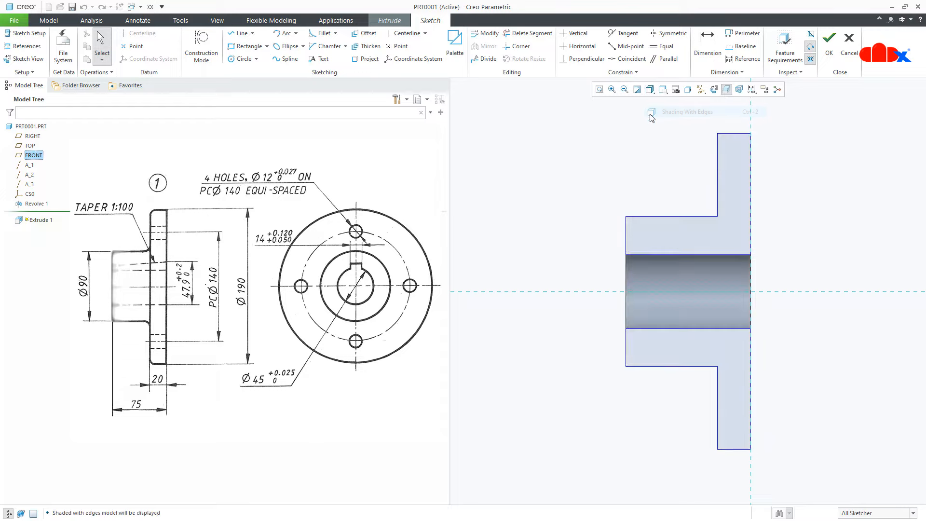
Step: Add the bore's upper and lower silhouette edges and the hub's end edge as sketch references
left_click(23, 47)
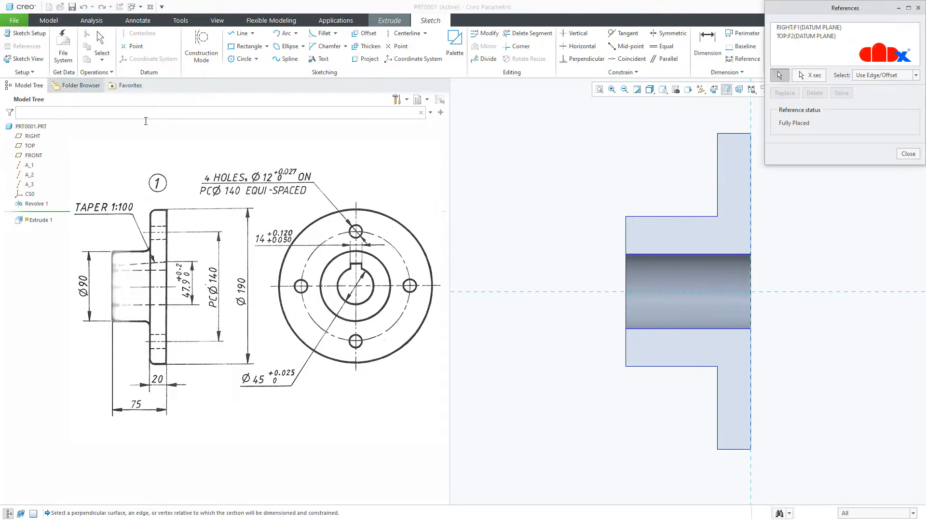
left_click(686, 254)
left_click(682, 329)
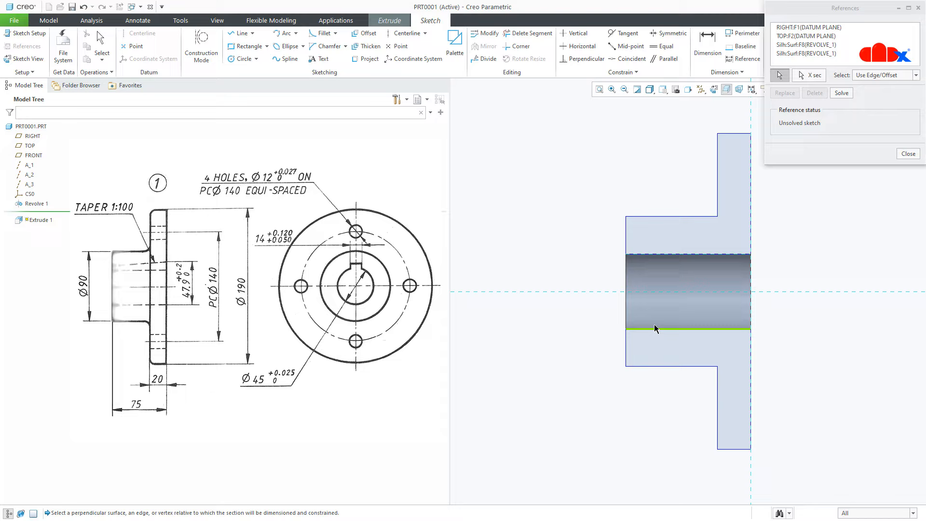
left_click(628, 316)
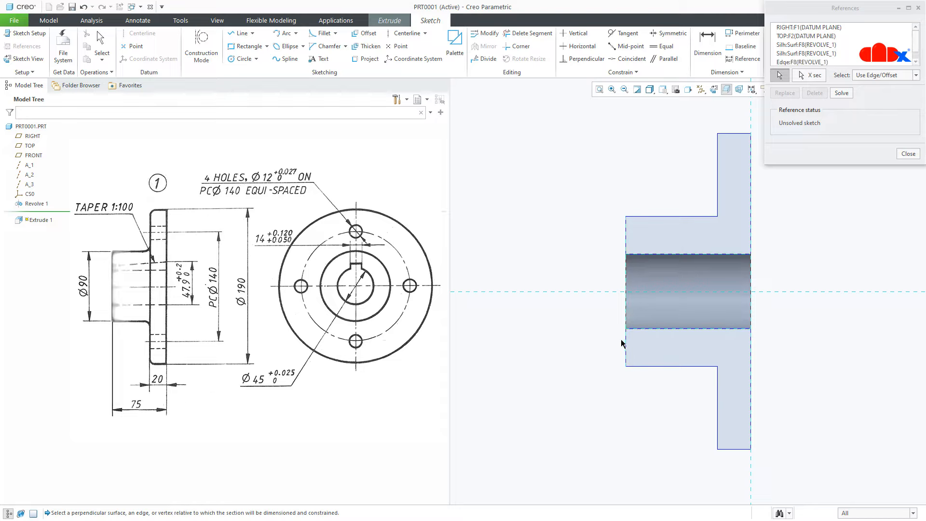
Step: Sketch a closed four-sided keyway profile from the bore axis across the full length, with a sloped upper line about 28 high at the hub end
right_click(596, 341)
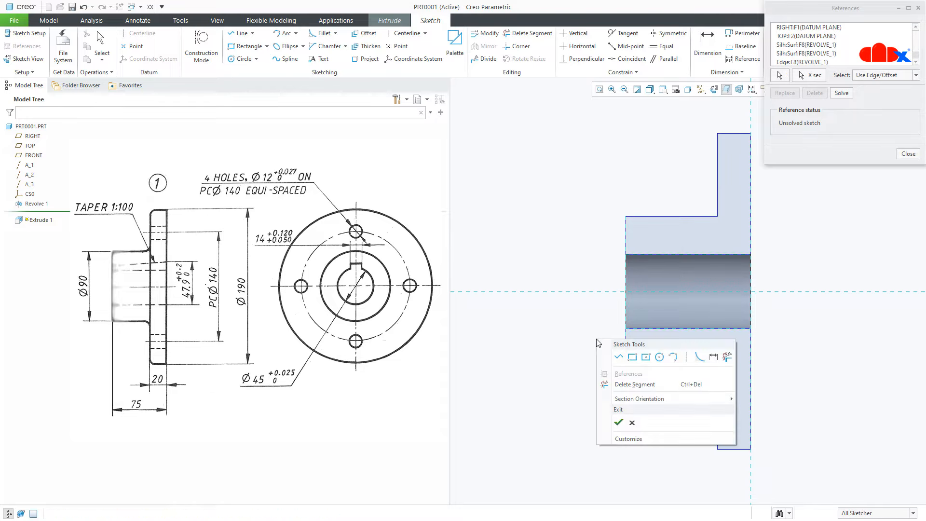
left_click(619, 357)
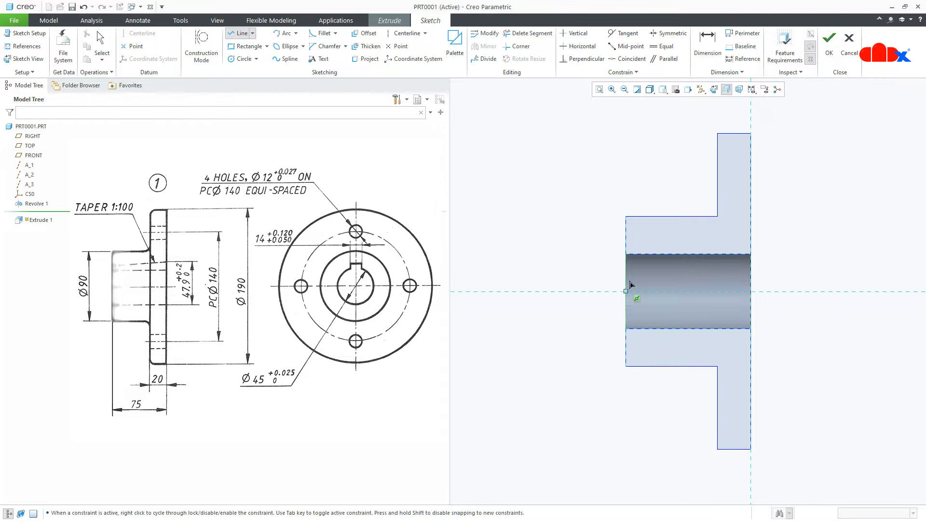
left_click(627, 244)
left_click(751, 222)
left_click(752, 291)
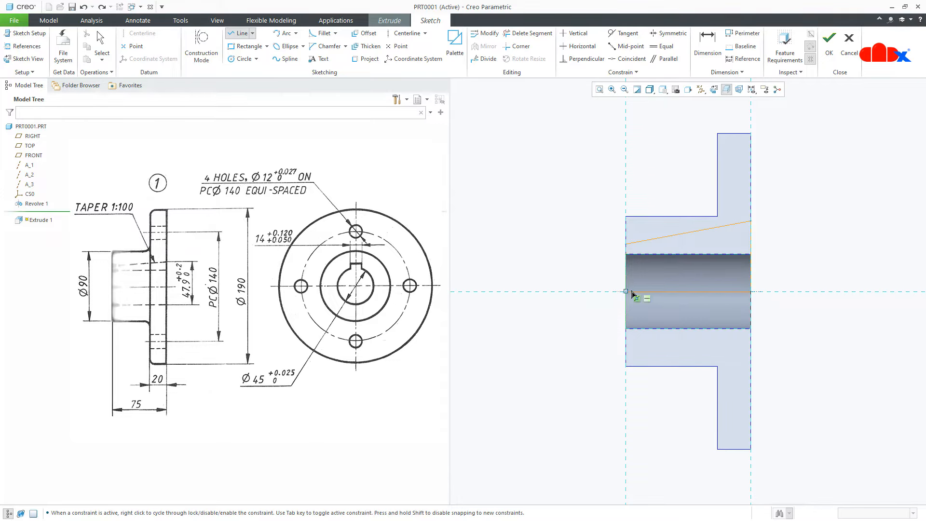
left_click(626, 292)
middle_click(618, 261)
Step: Dimension the keyway height at the flange face from the bore's lower edge as 47.9
right_click(619, 262)
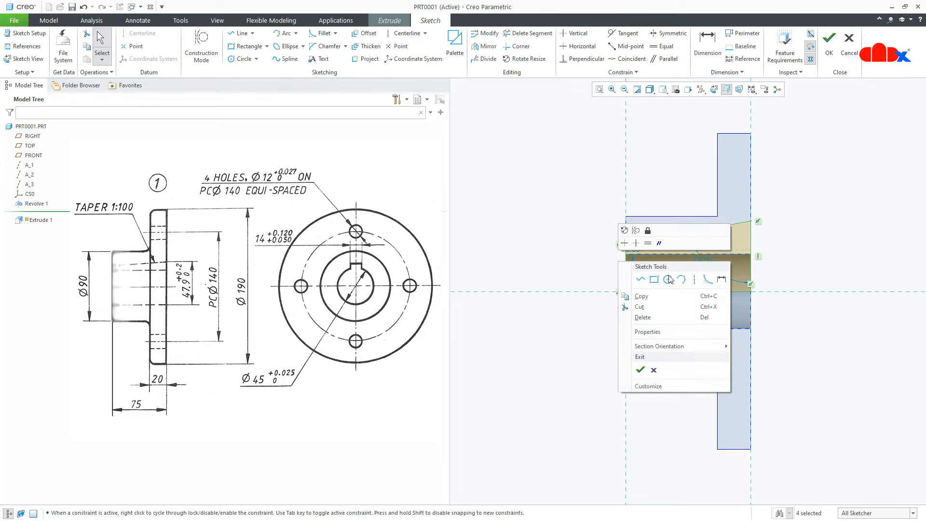
left_click(708, 279)
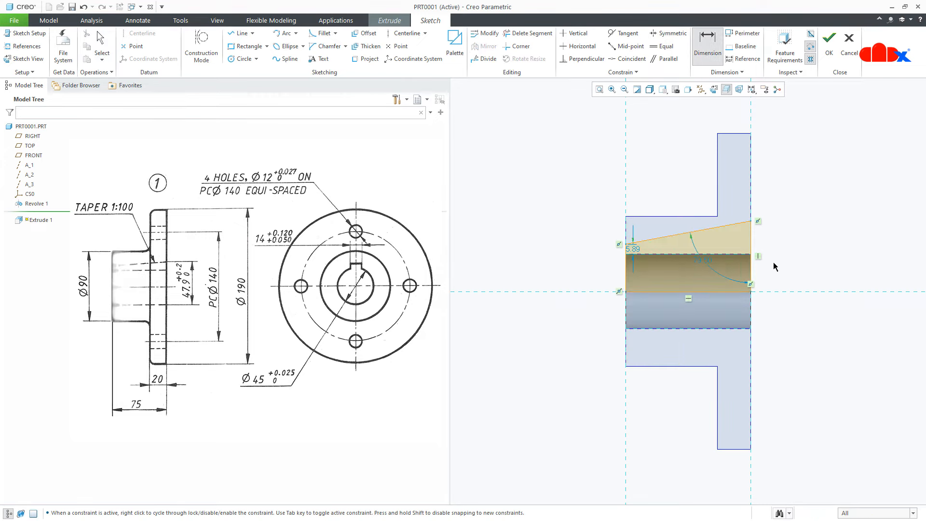
left_click(751, 221)
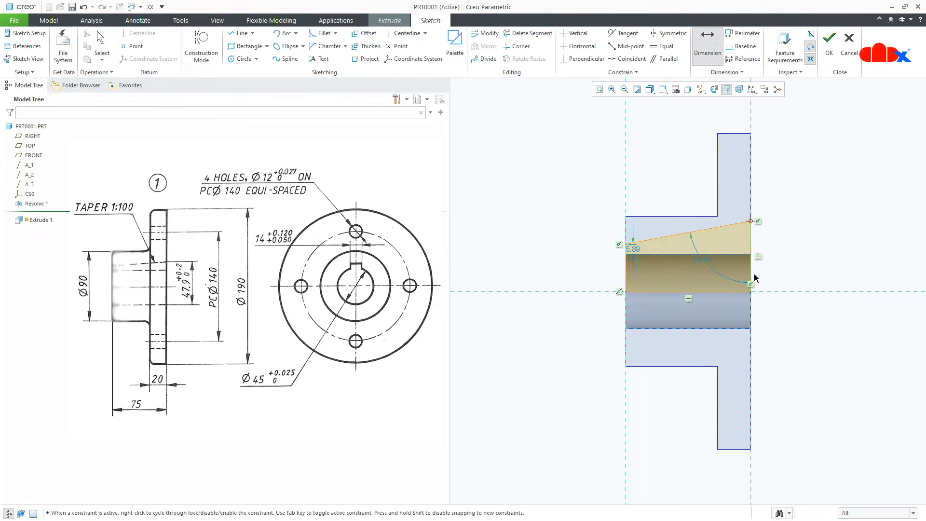
left_click(751, 329)
middle_click(786, 313)
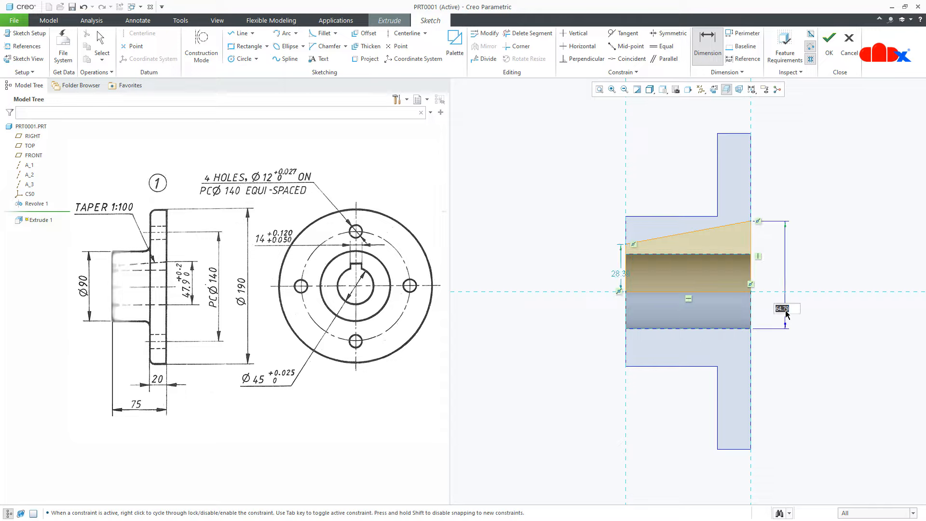
type("47.9")
key("Return")
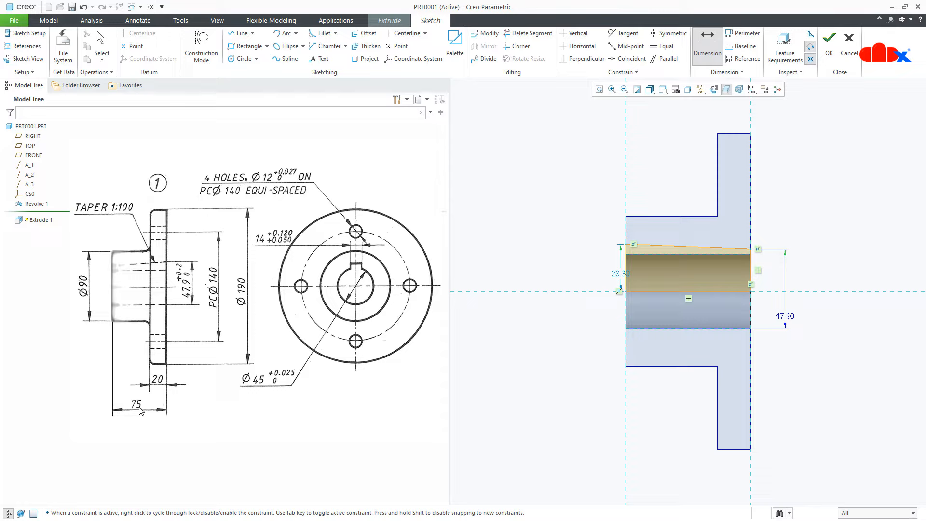
Step: Dimension the keyway height at the hub end from the bore's lower edge as 47.9-.75 for the taper
left_click(626, 245)
left_click(627, 329)
middle_click(581, 321)
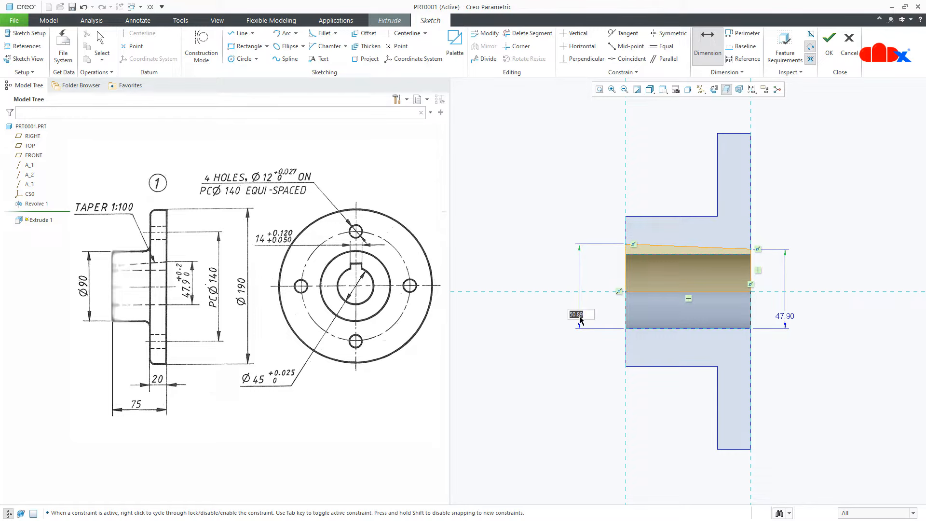
type("47.9-.75")
key("Return")
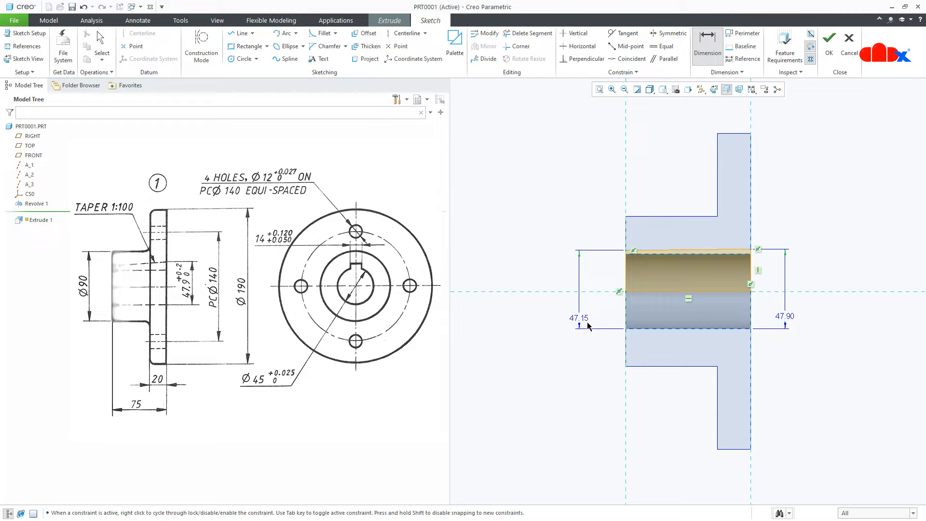
Step: Finish the sketch and extrude it as a material-removing cut, 14 deep symmetrically about the sketch plane
right_click(799, 326)
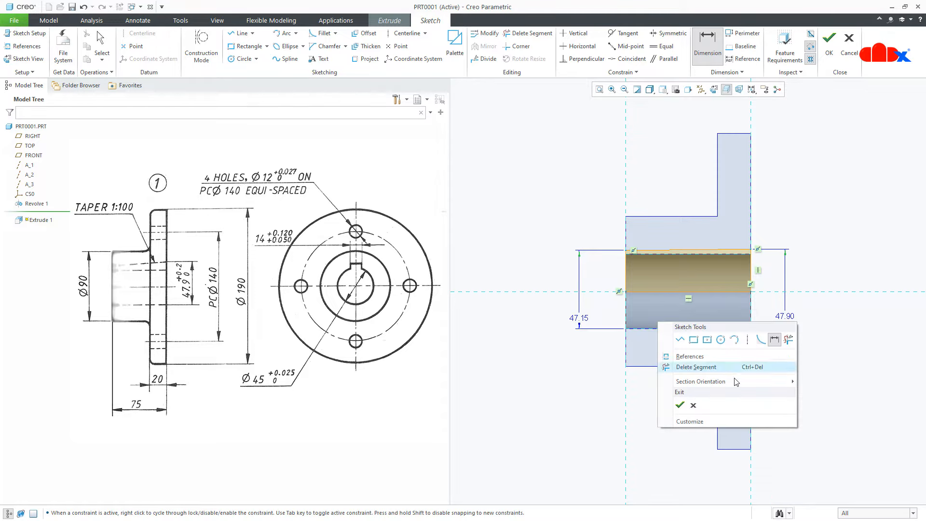
left_click(681, 406)
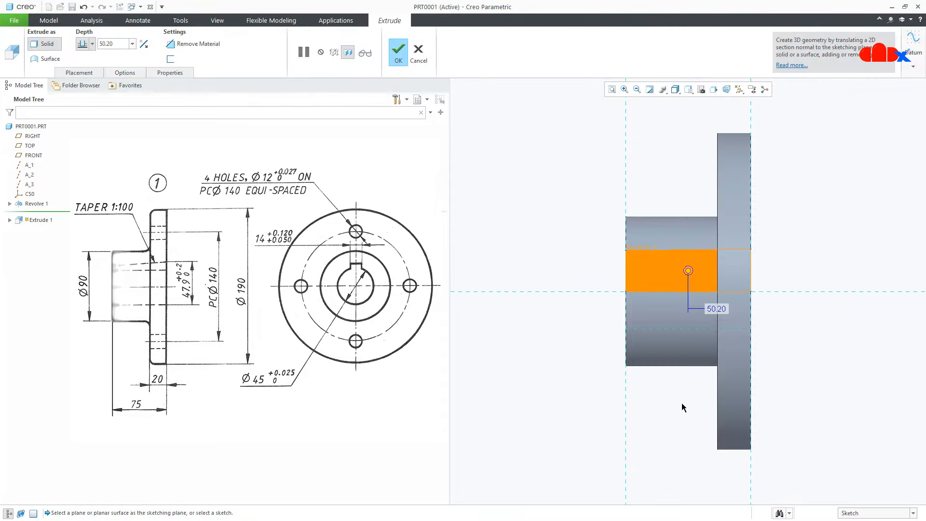
mouse_move(682, 404)
middle_mouse_down()
mouse_move(738, 412)
mouse_move(713, 405)
middle_mouse_up()
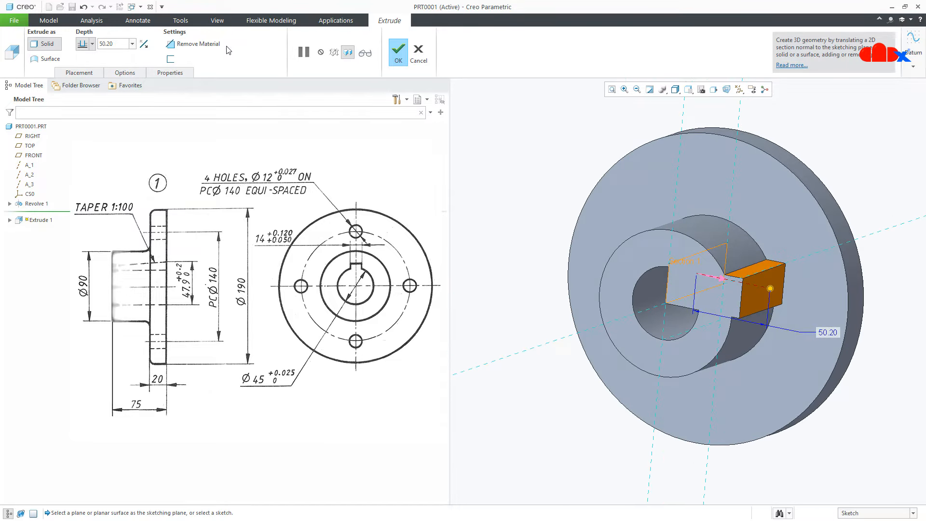
left_click(208, 46)
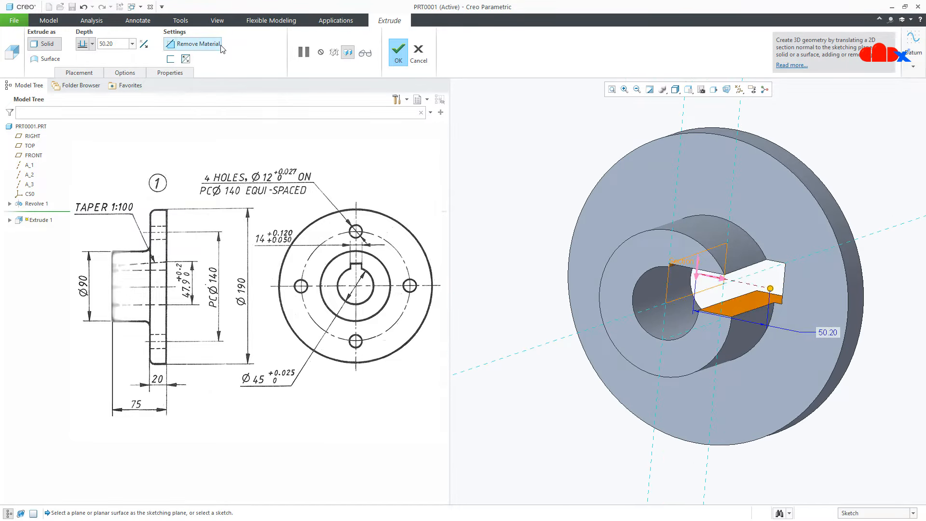
left_click(92, 44)
left_click(80, 71)
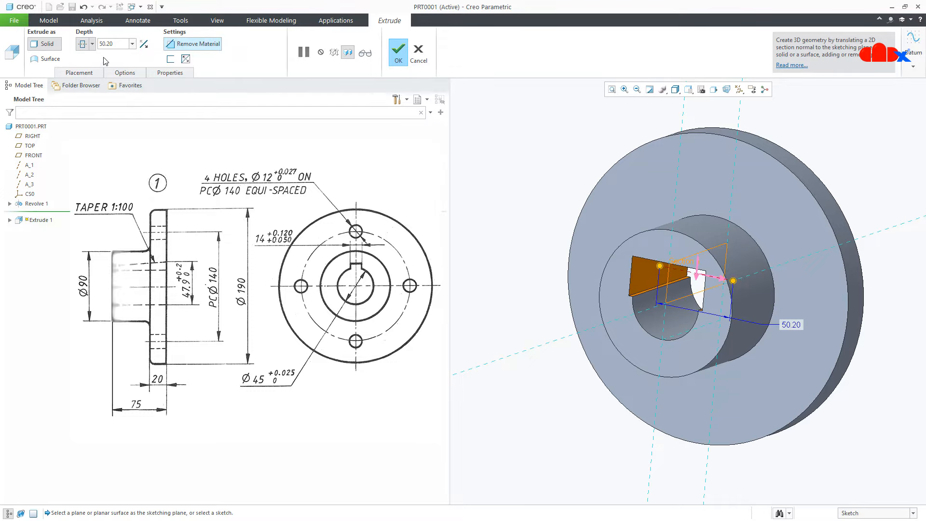
double_click(117, 44)
type("14")
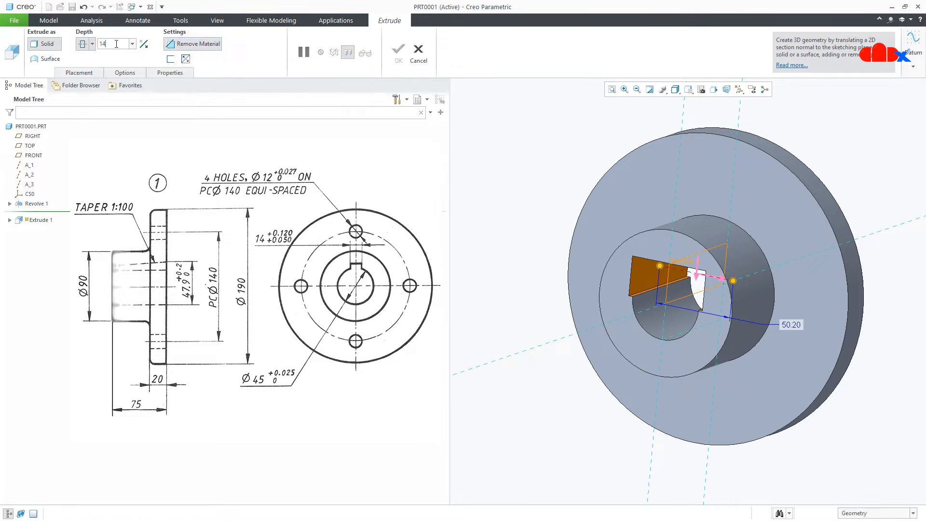
key("Return")
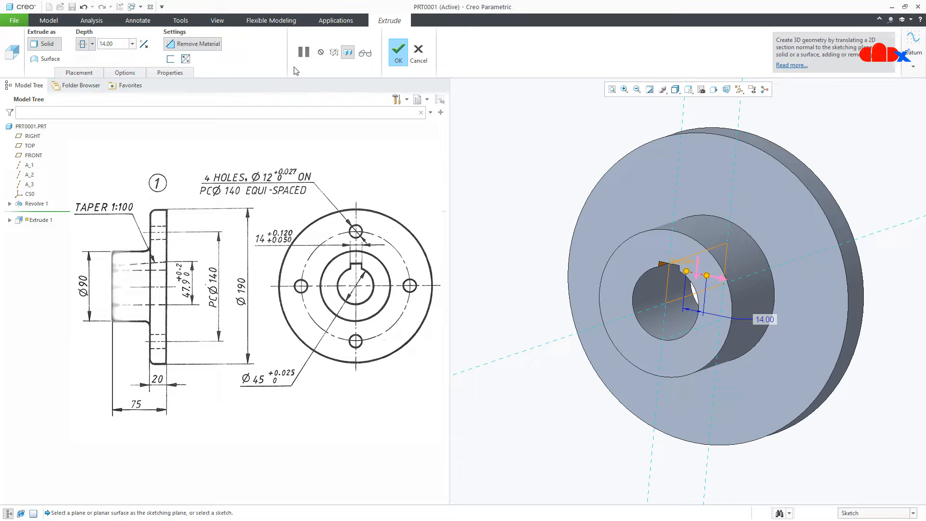
left_click(399, 60)
left_click(519, 282)
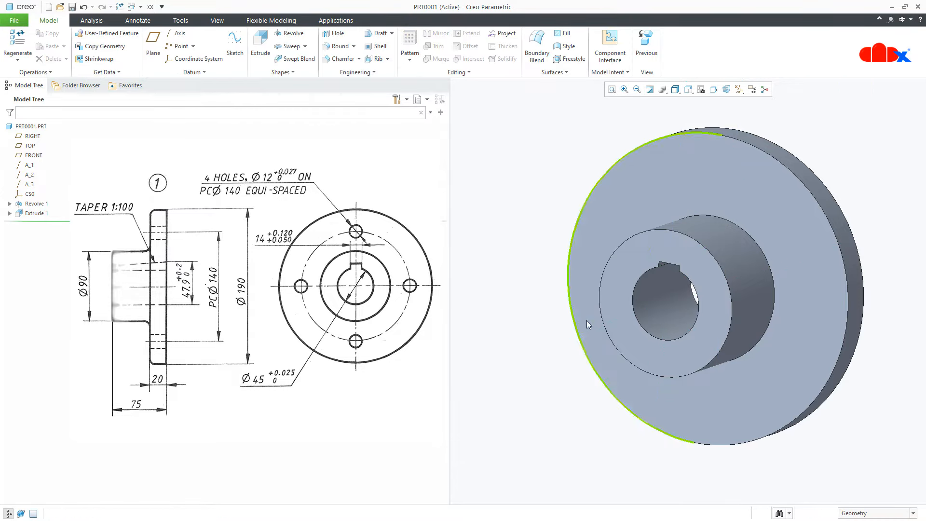
Step: Start a simple hole on the flange's flat outer face and turn on the display of datum planes and axes
key("ctrl+d")
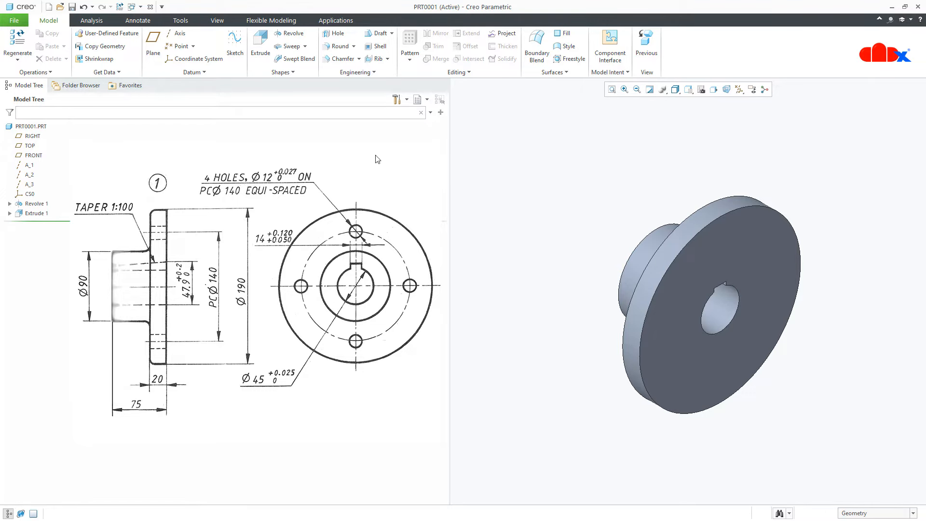
left_click(335, 33)
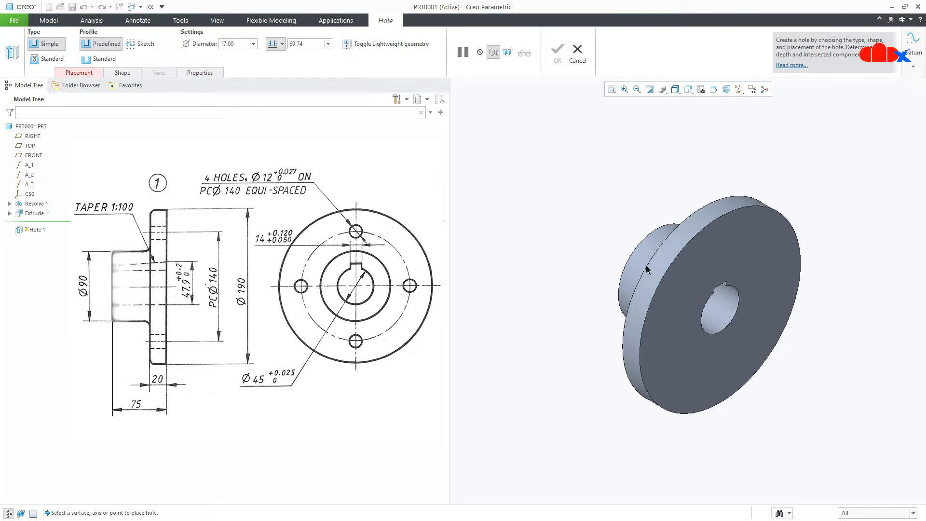
left_click(715, 261)
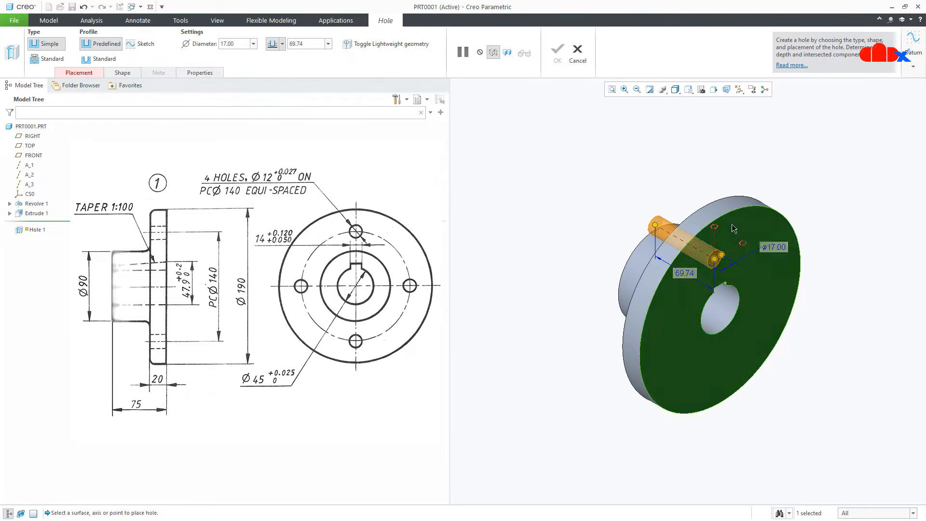
left_click(739, 90)
left_click(746, 143)
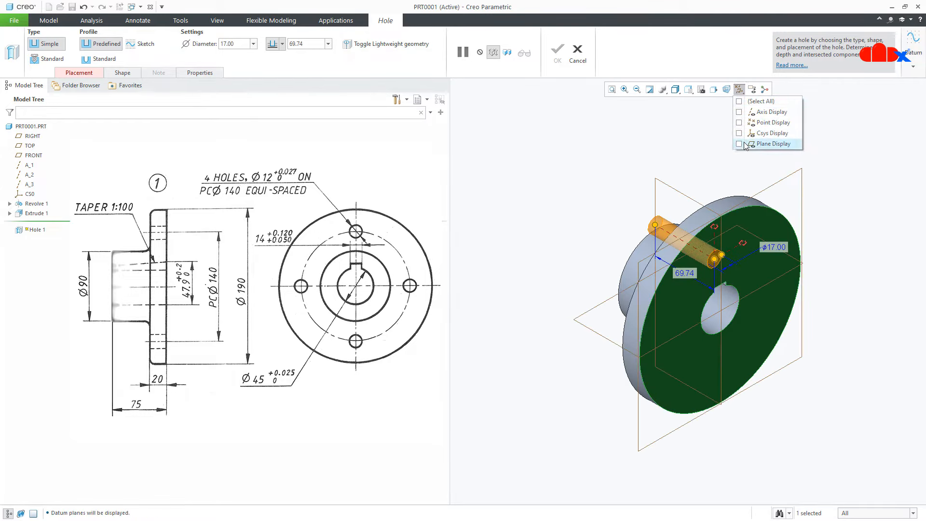
scroll(753, 285, "down", 2)
middle_click_drag(753, 284, 736, 145)
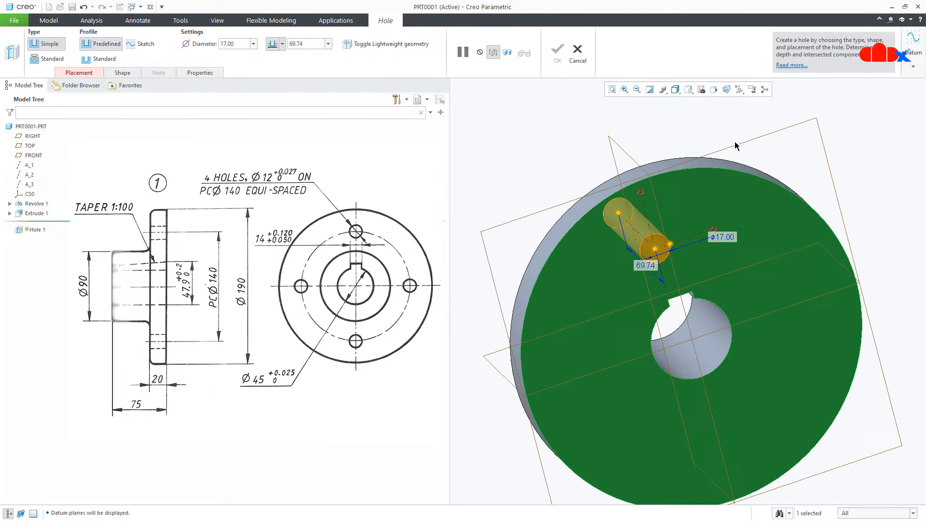
left_click(740, 89)
left_click(739, 111)
Step: Use Diameter placement for the hole, referenced to the bore's central axis with a 140 pitch circle diameter
left_click(79, 73)
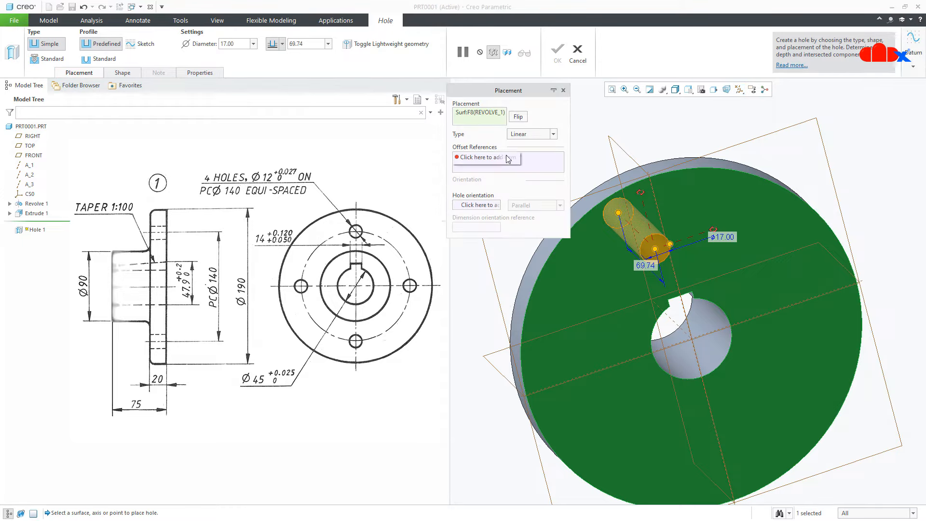
left_click(529, 134)
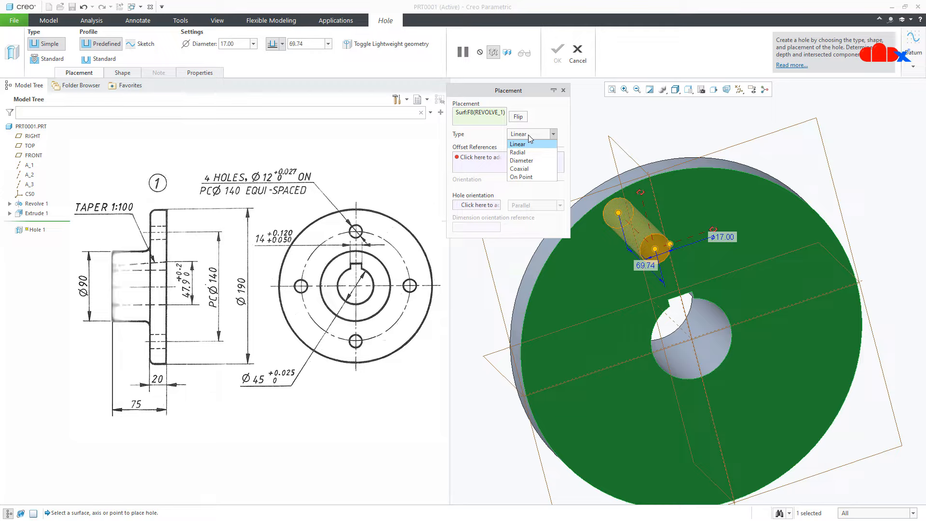
left_click(533, 161)
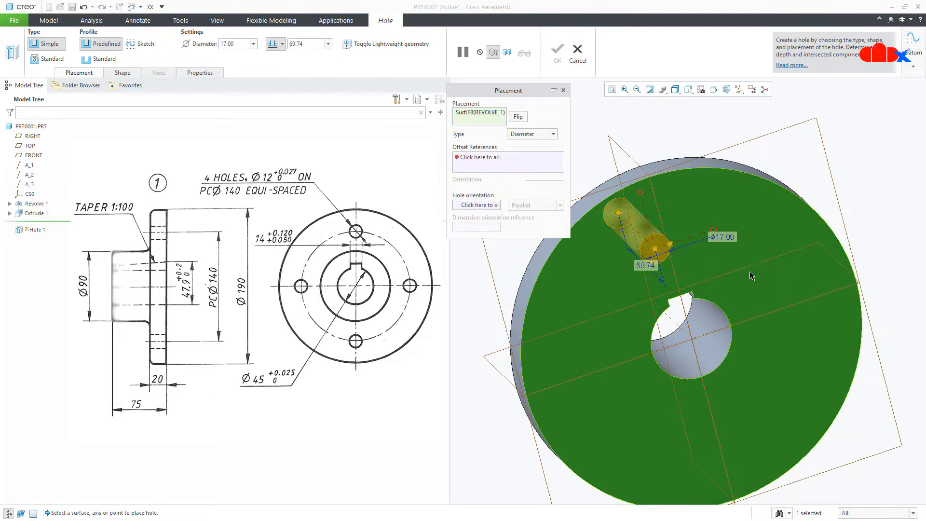
middle_click_drag(751, 275, 767, 263)
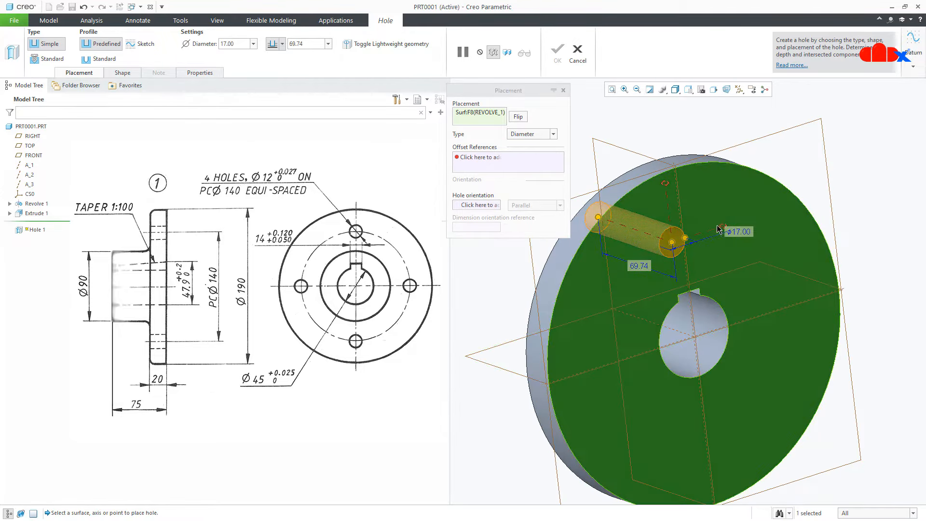
left_click_drag(721, 245, 678, 332)
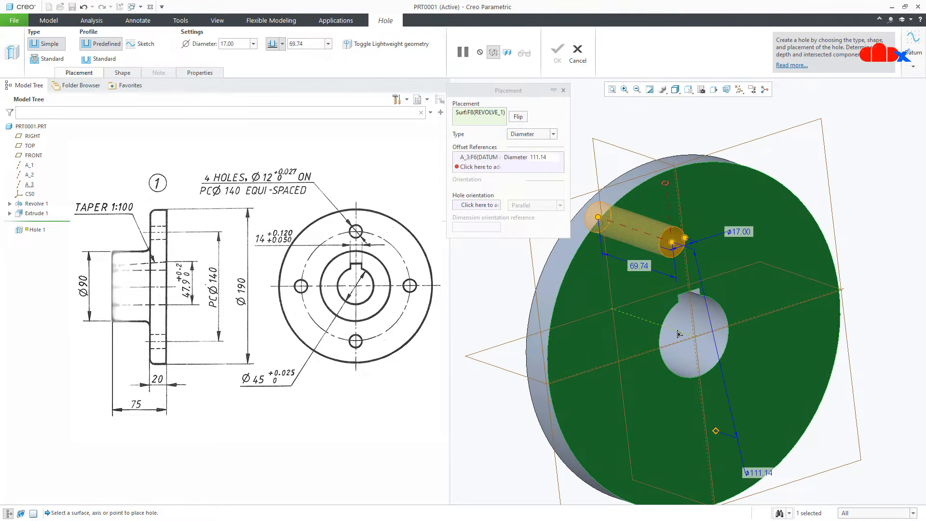
double_click(751, 474)
type("140")
key("Return")
Step: Reference the hole's angular position to the FRONT plane and set the angle to 0
left_click_drag(666, 183, 623, 149)
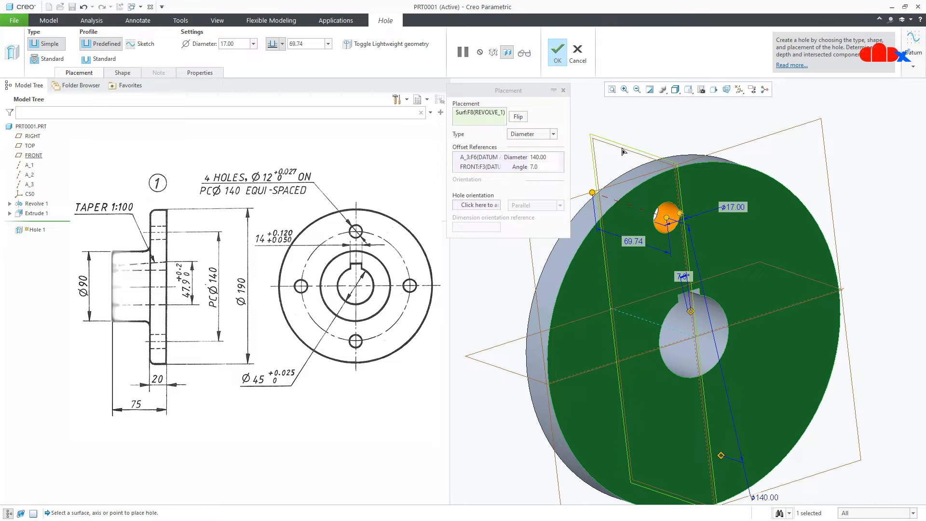
double_click(682, 276)
type("0")
key("Return")
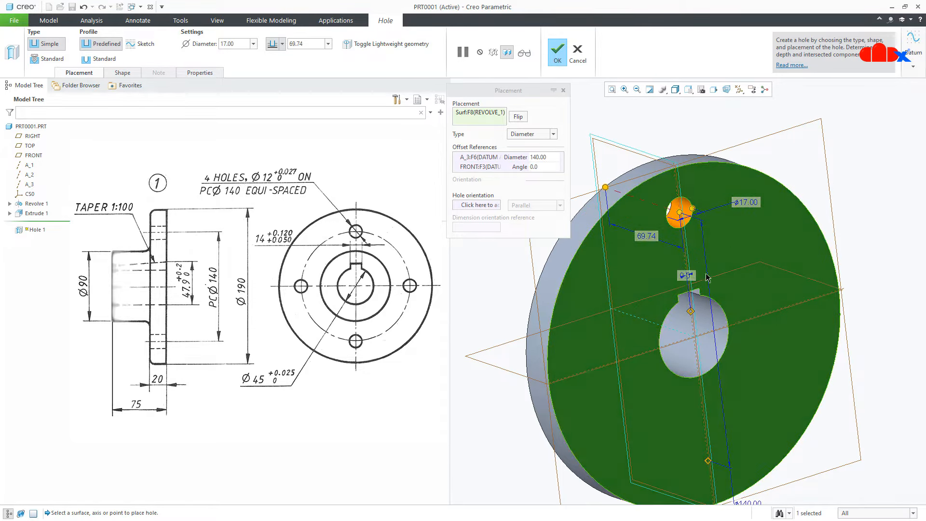
Step: Set the hole diameter to 12, make it pass completely through the flange, and finish the hole
double_click(749, 204)
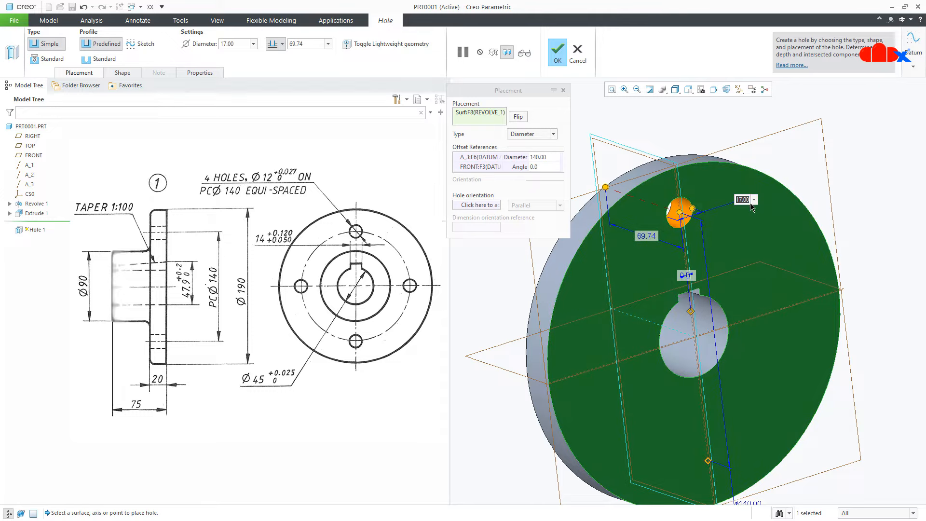
key("Return")
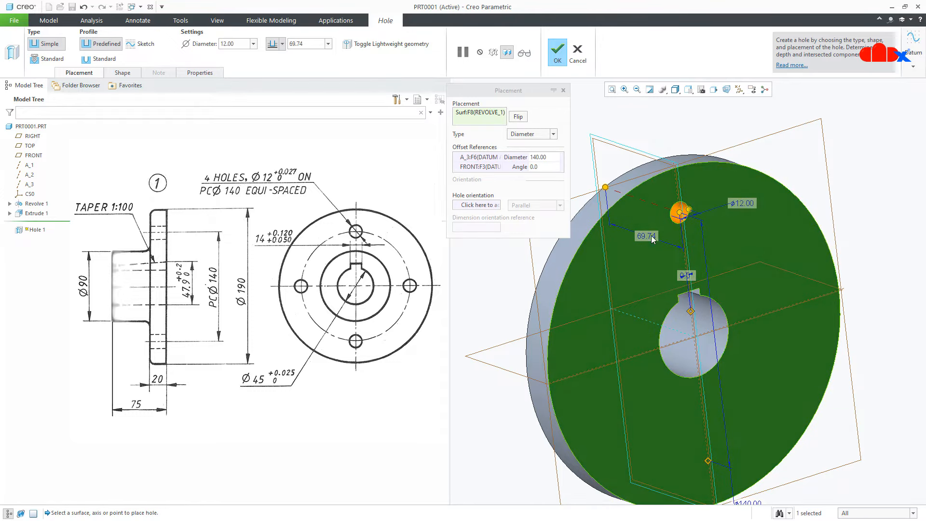
left_click(282, 43)
left_click(275, 87)
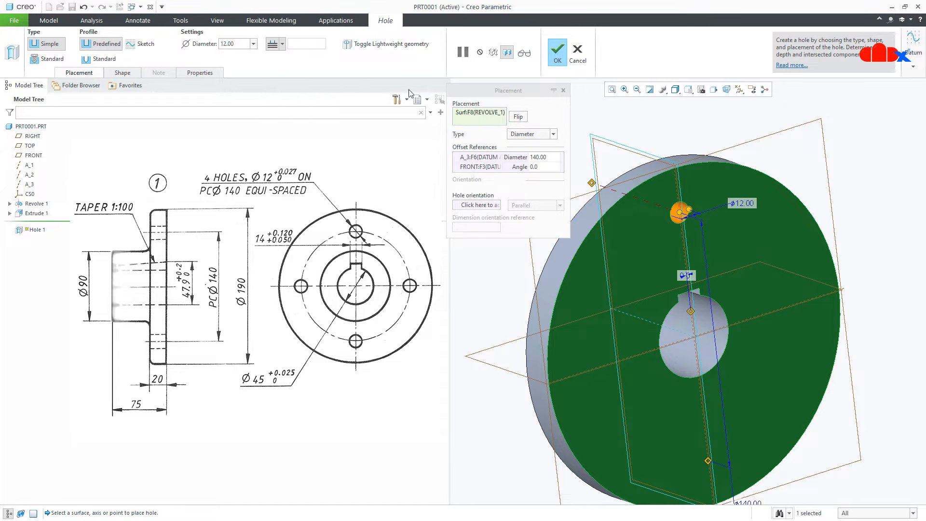
left_click(557, 58)
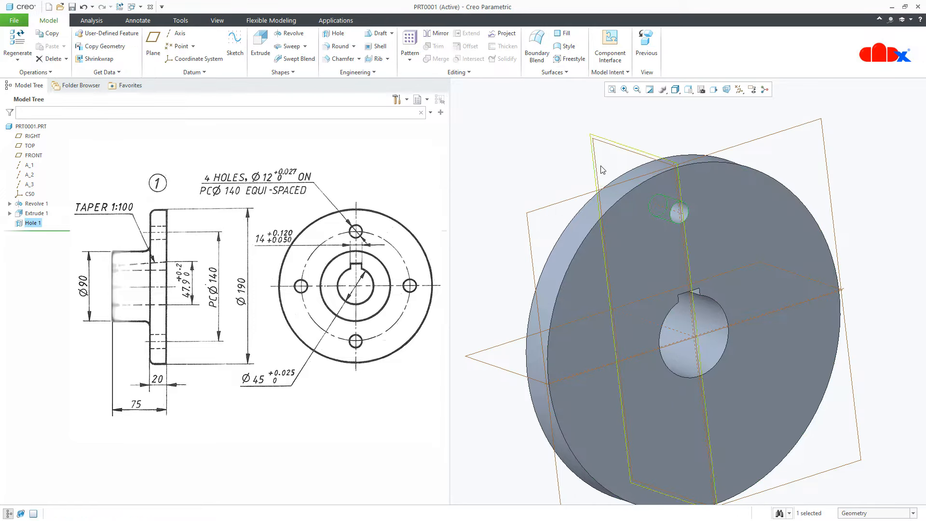
Step: Create an axis pattern of the 12 mm hole around the bore axis with 4 members equally spaced over 360 degrees
mouse_move(601, 165)
middle_mouse_down()
mouse_move(671, 170)
mouse_move(602, 165)
middle_mouse_up()
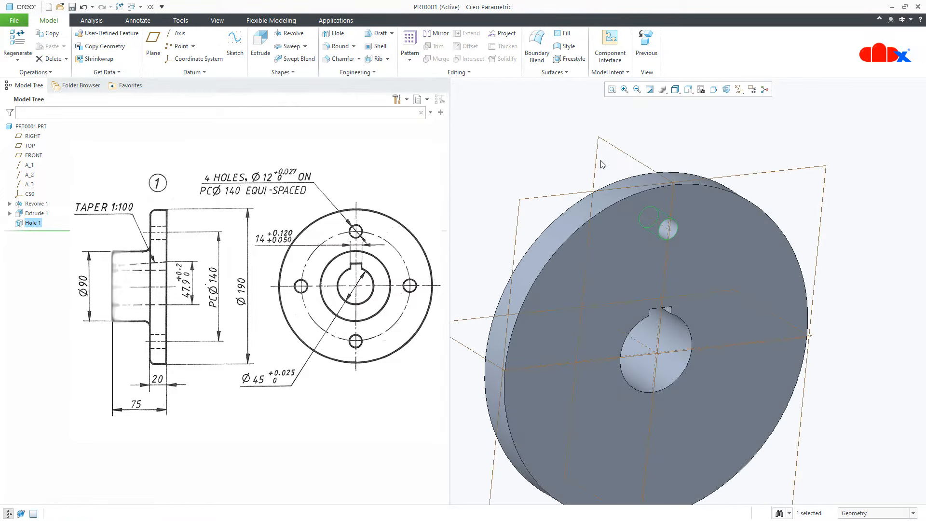
left_click(602, 164)
key("ctrl+d")
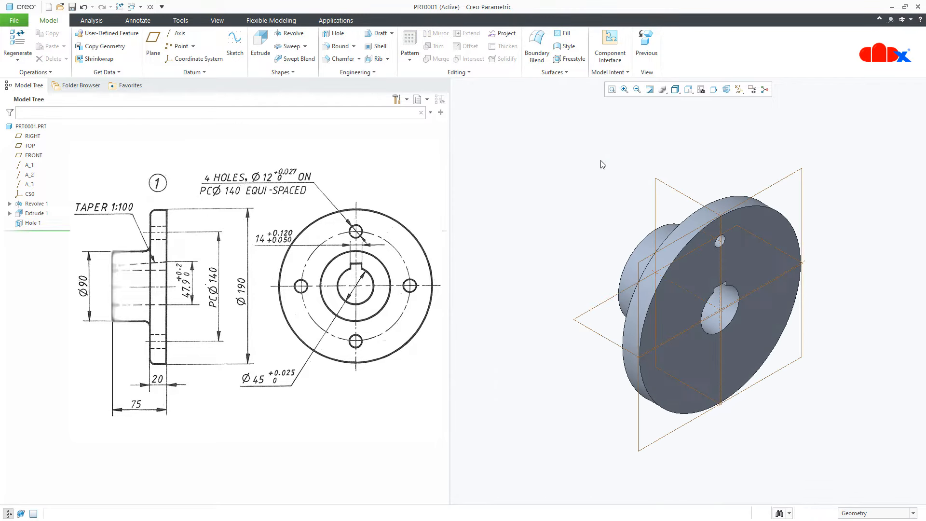
left_click(34, 223)
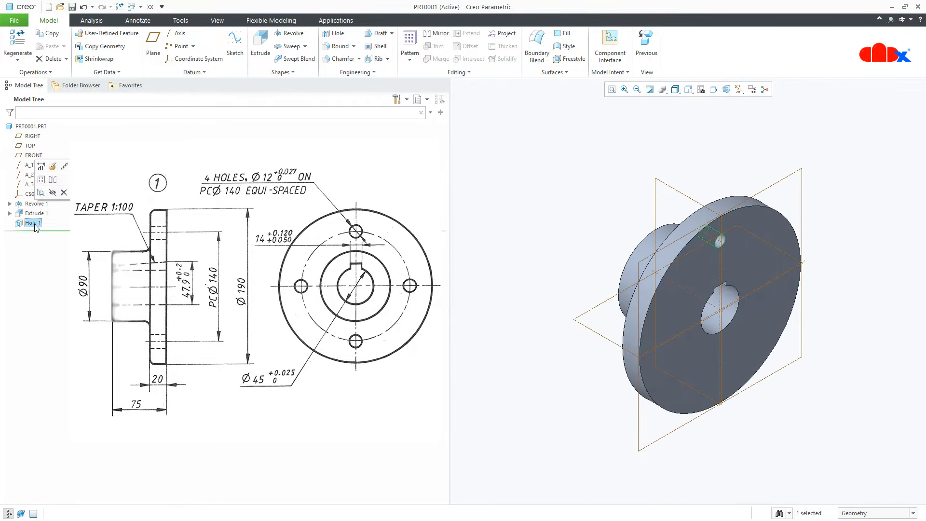
left_click(406, 41)
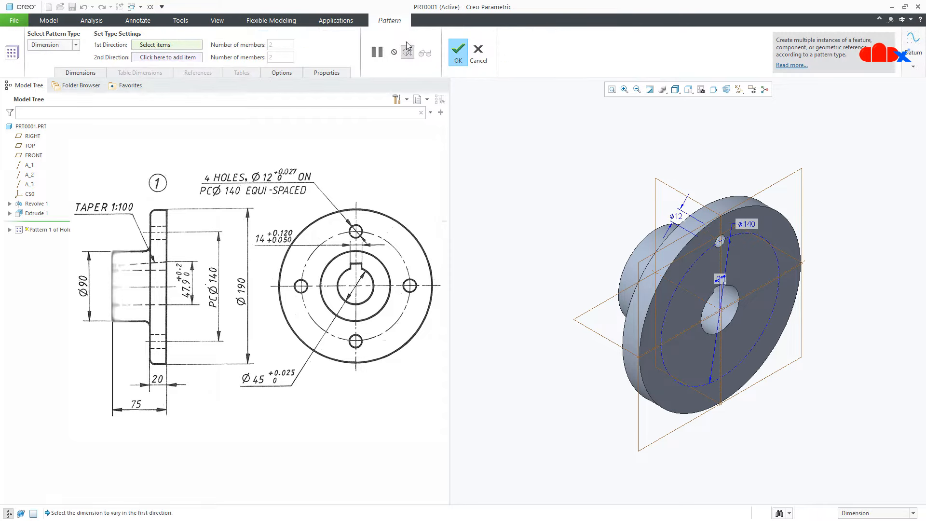
left_click(75, 45)
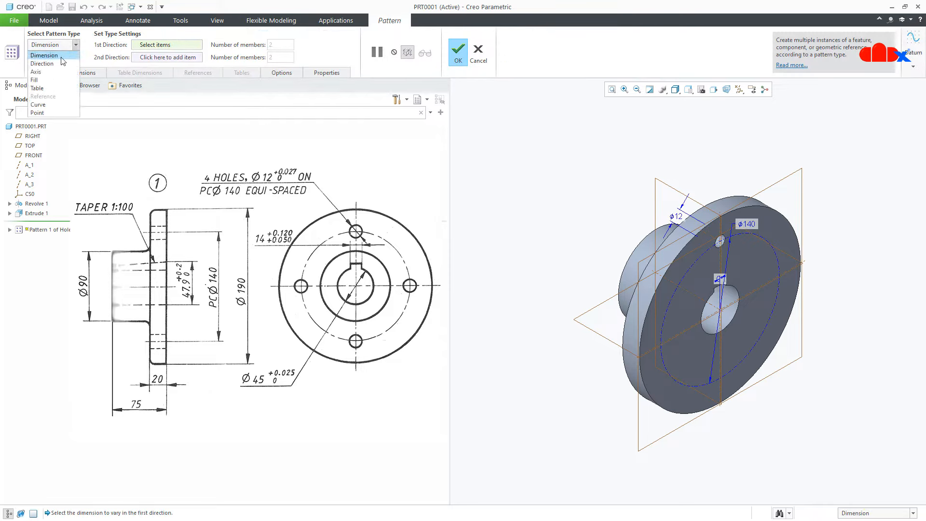
left_click(55, 72)
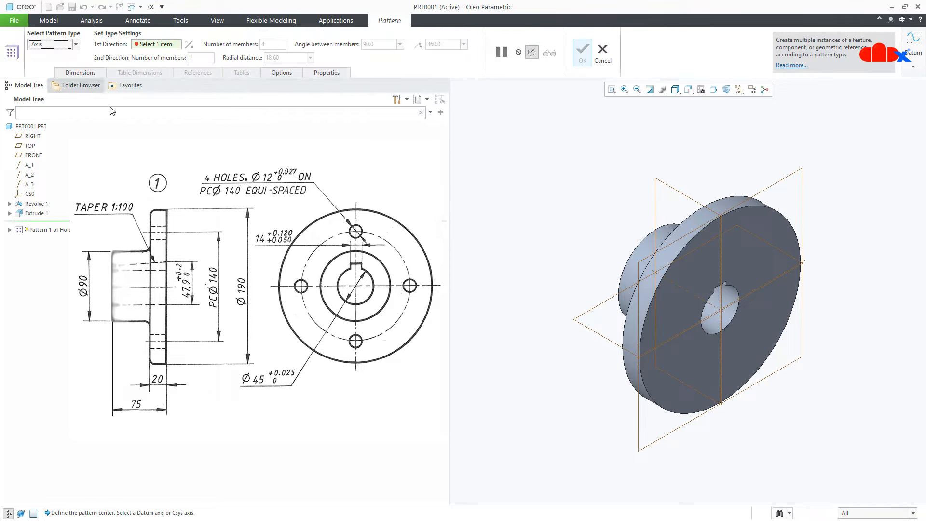
left_click(681, 293)
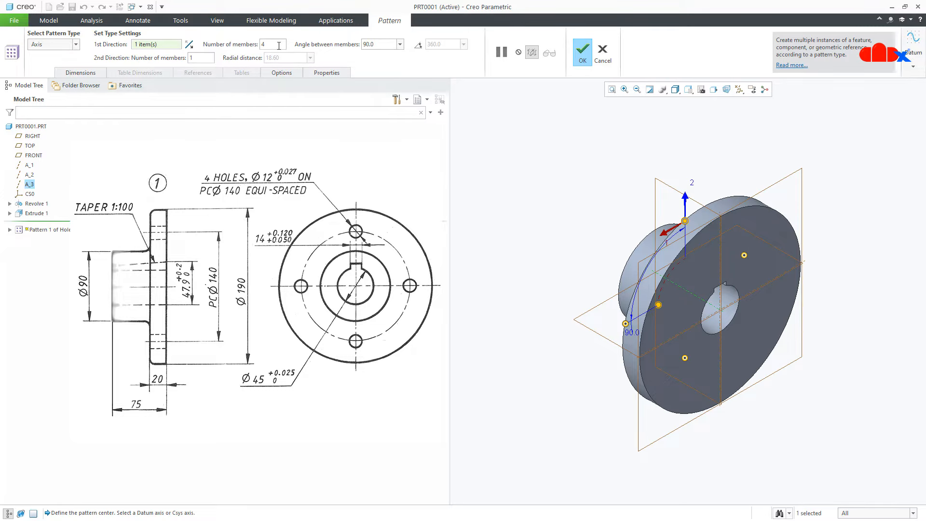
left_click(419, 46)
left_click(582, 57)
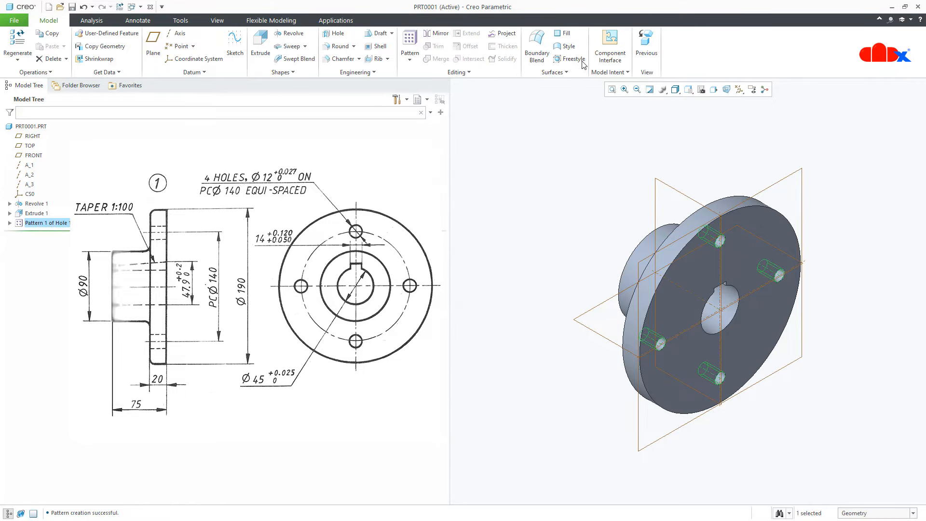
left_click(835, 367)
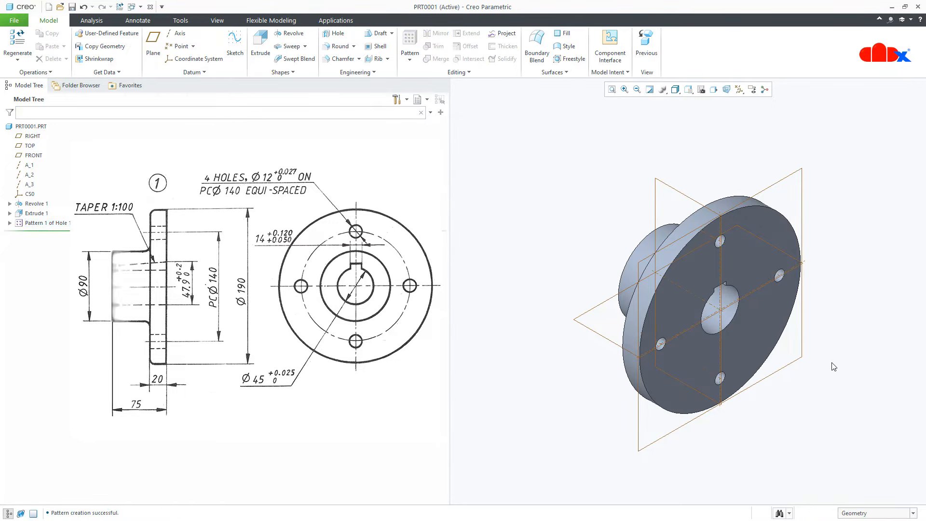
Step: Round the flange's hub-side rim, the hub-to-flange corner and the hub's outer end edge with a radius of 3
middle_click_drag(834, 366, 714, 371)
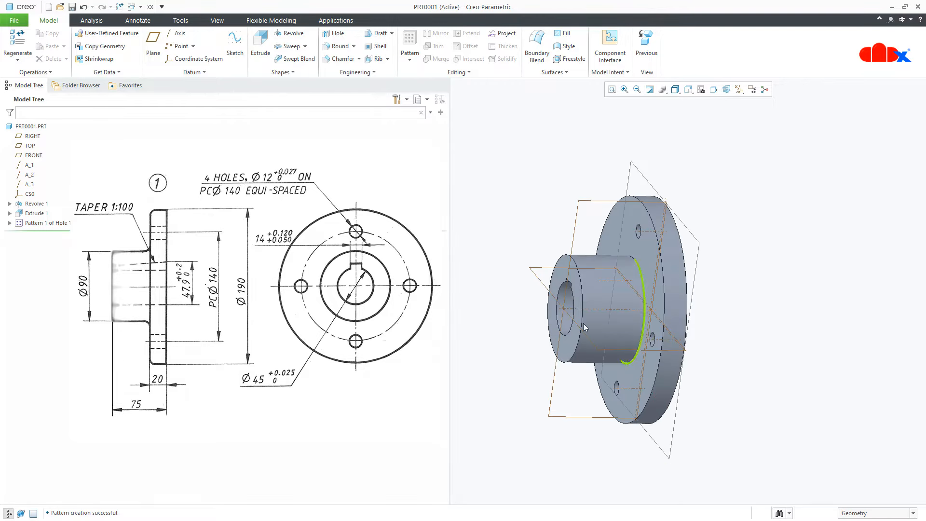
left_click(339, 46)
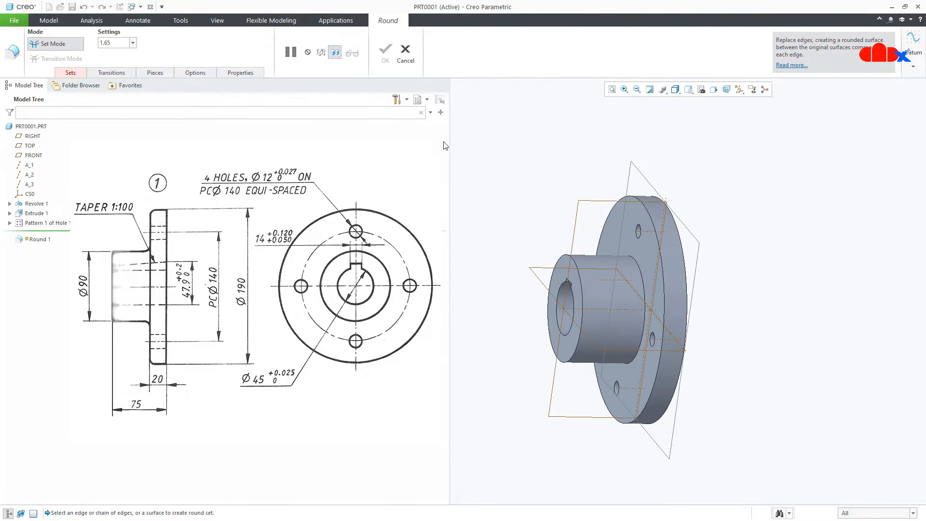
left_click(655, 220)
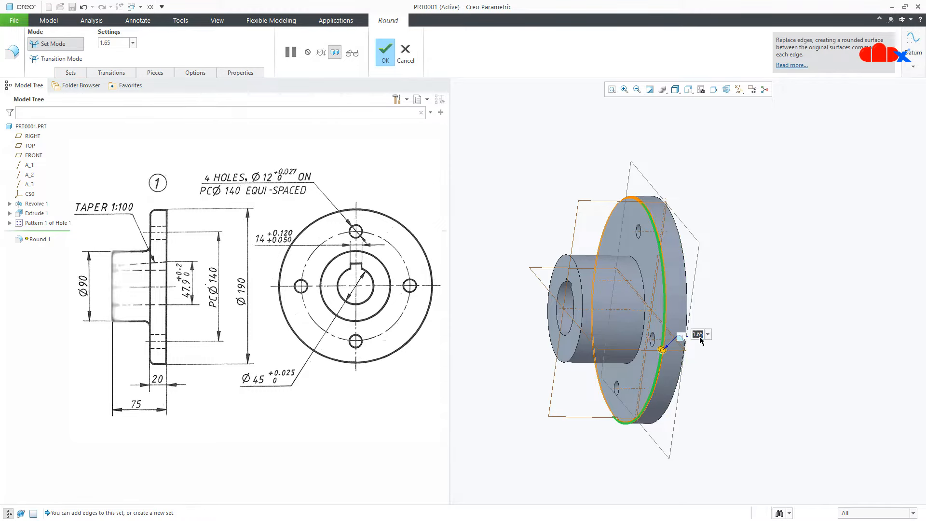
type("3")
key("Return")
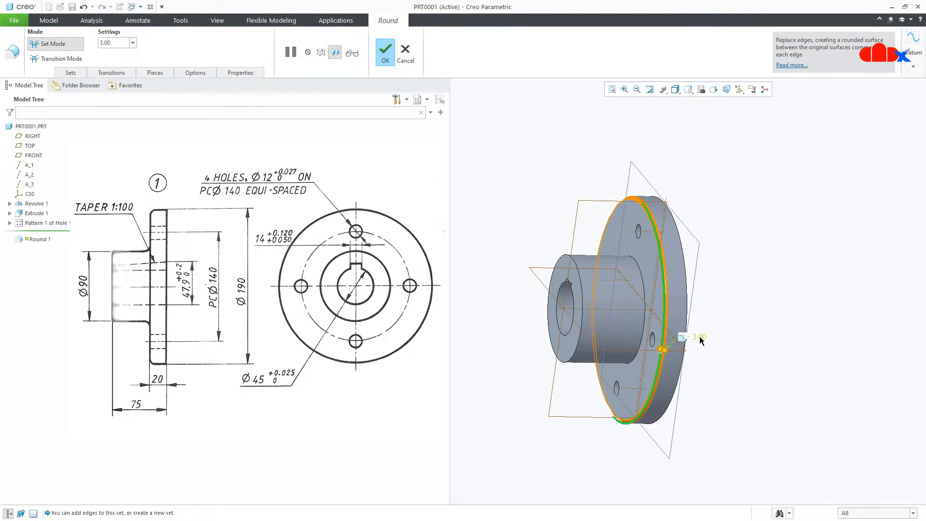
left_click(637, 265, "ctrl")
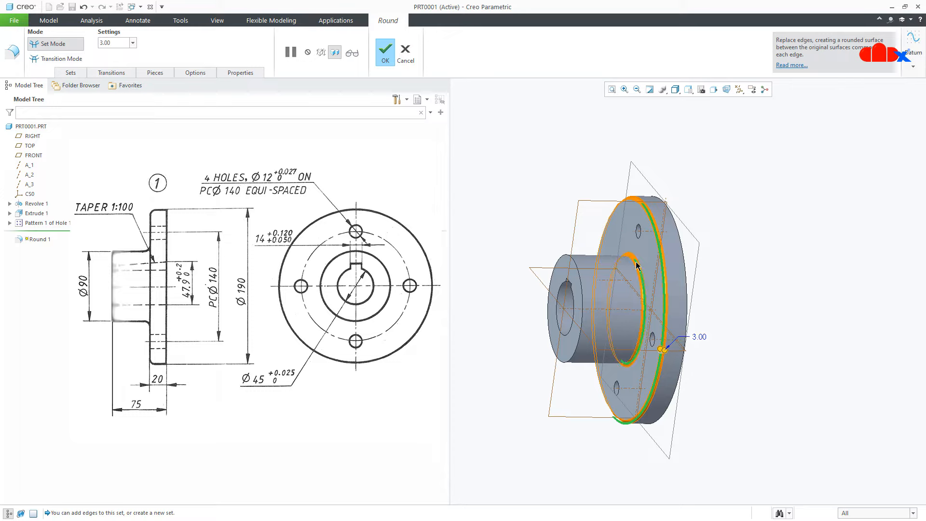
left_click(574, 267, "ctrl")
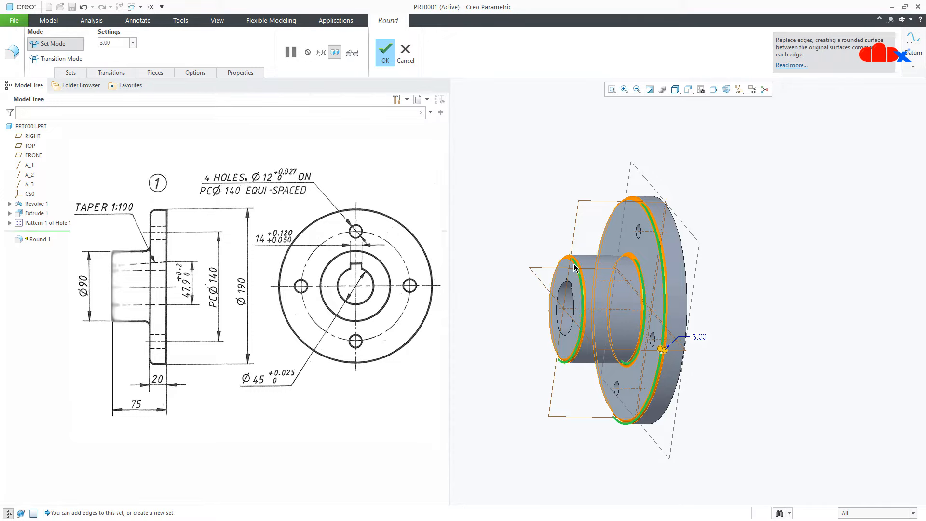
left_click(757, 353)
Step: Hide all datum features in the model view
left_click(739, 89)
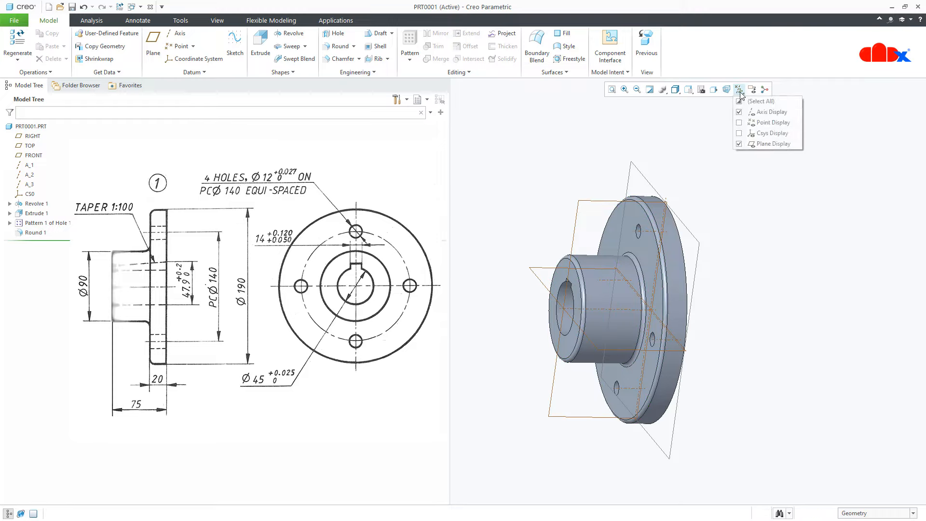
left_click(741, 102)
left_click(746, 281)
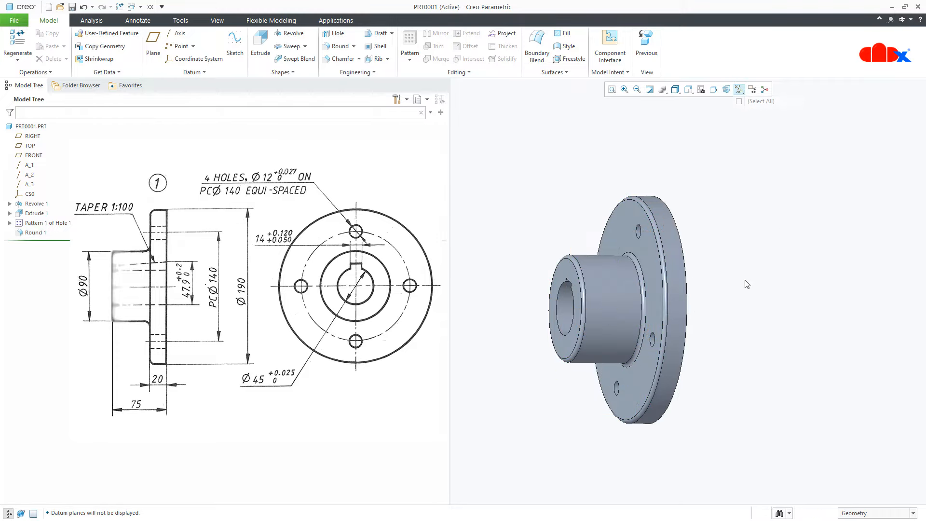
Step: Save the finished flange part and create a new solid part named prt0002 with the default template
middle_click_drag(746, 281, 813, 365)
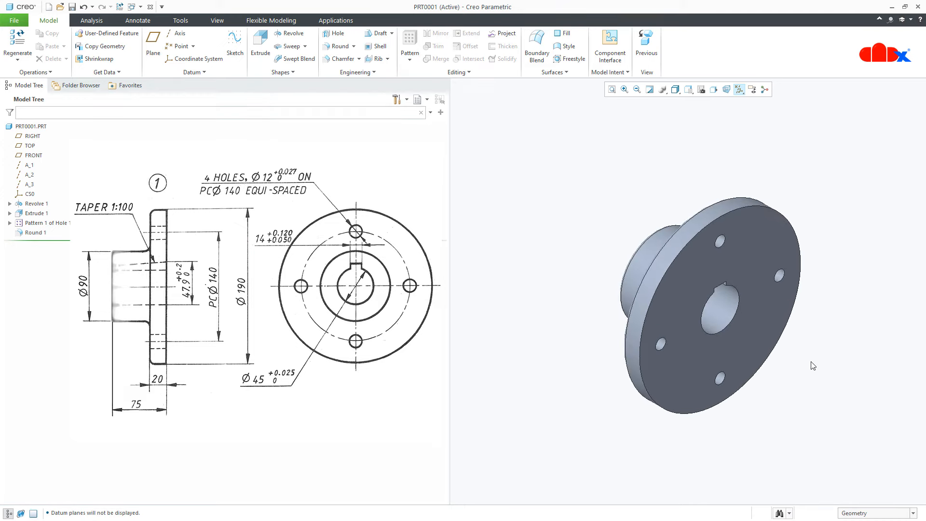
key("ctrl+s")
left_click(48, 7)
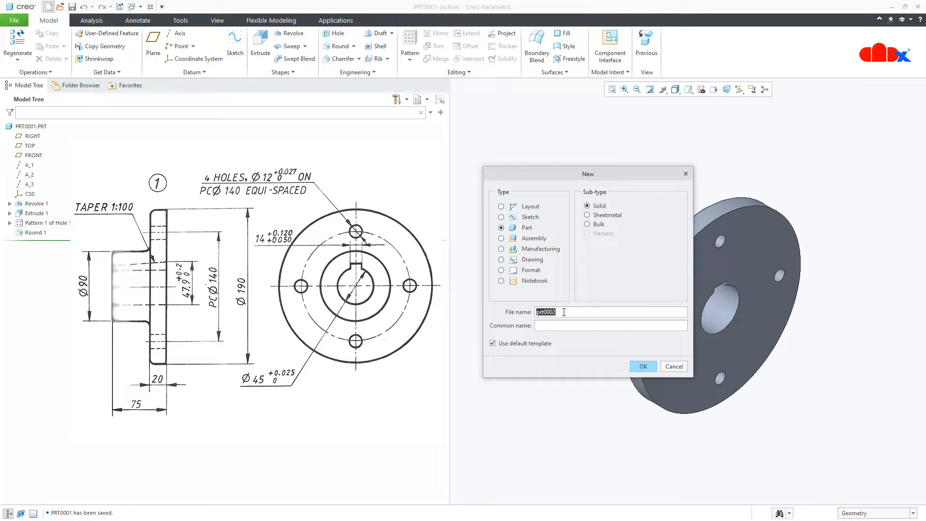
left_click(644, 366)
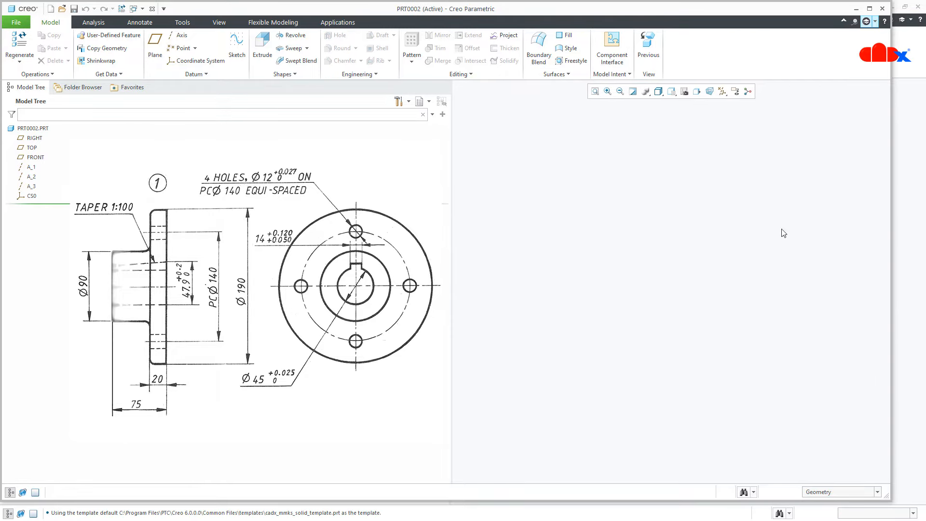
left_click(870, 9)
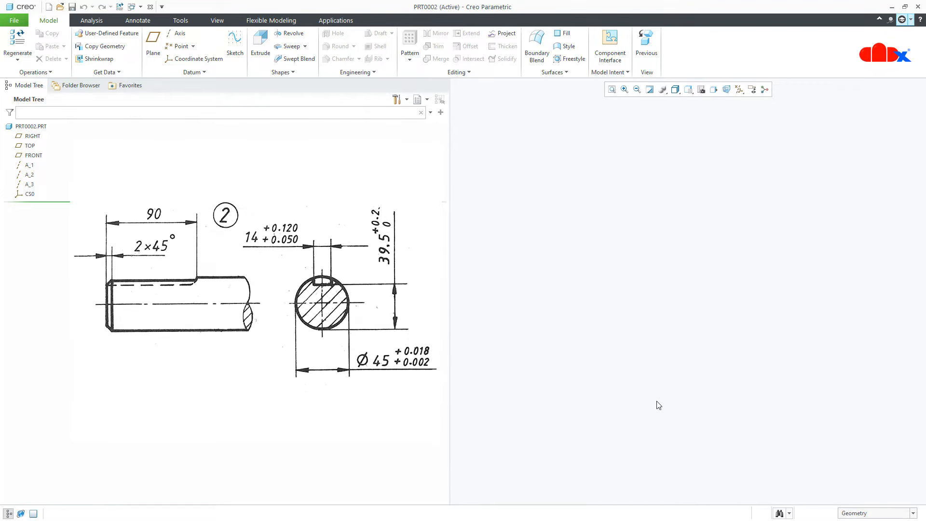
Step: Start an extrusion on the RIGHT plane and sketch a circle about 143 in diameter centred on the origin
left_click(263, 54)
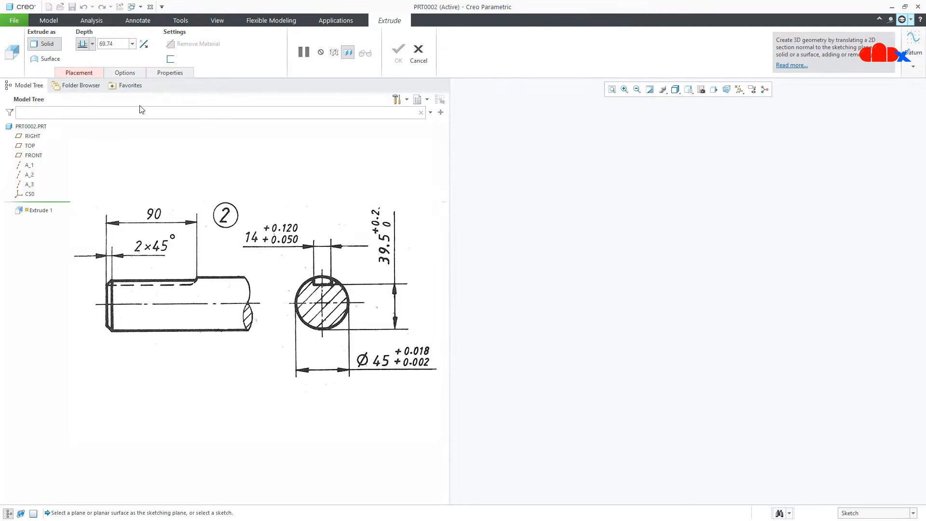
left_click(32, 136)
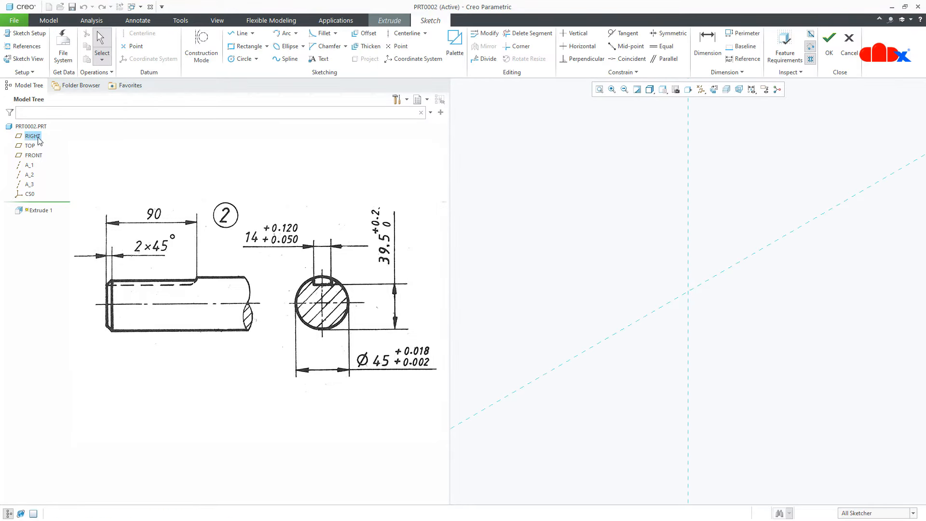
left_click(714, 89)
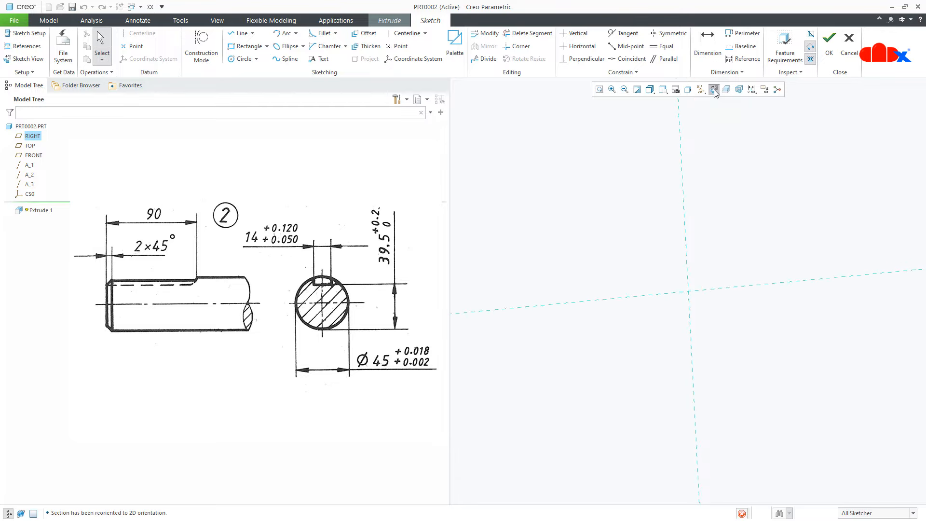
right_click(716, 241)
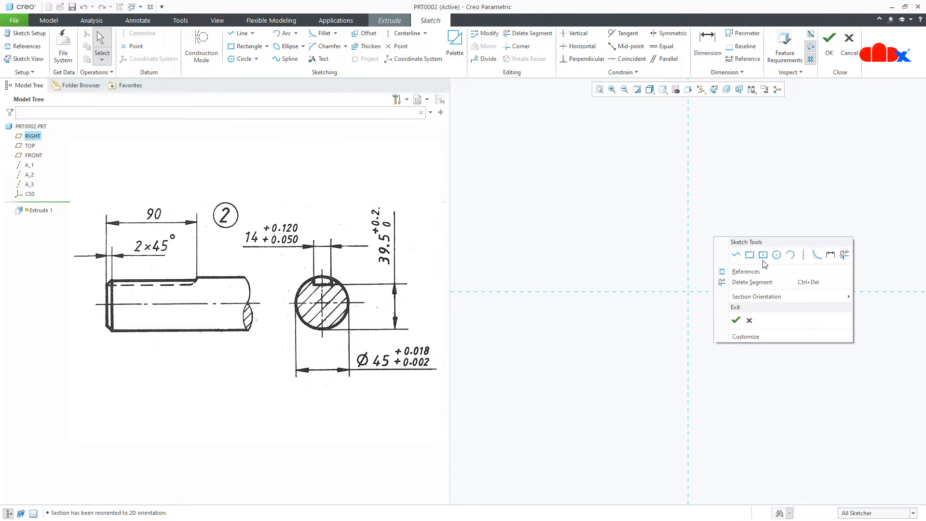
left_click(777, 253)
left_click(688, 291)
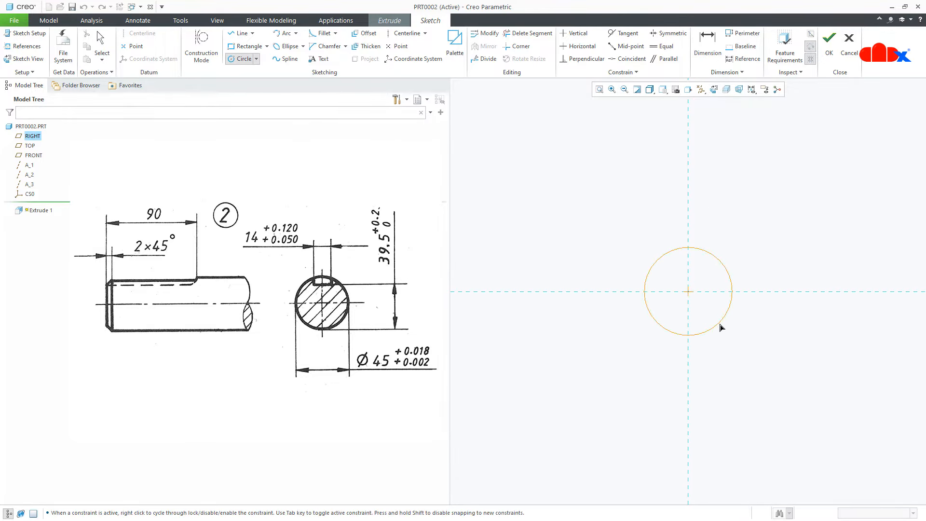
left_click(720, 325)
middle_click(783, 341)
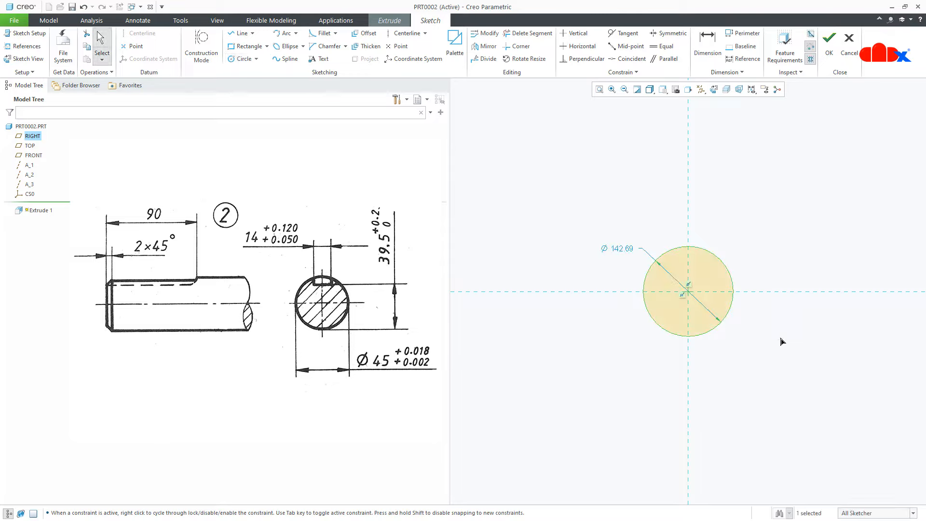
Step: Set the circle's diameter to 45 and finish the sketch
double_click(625, 253)
type("45")
key("Return")
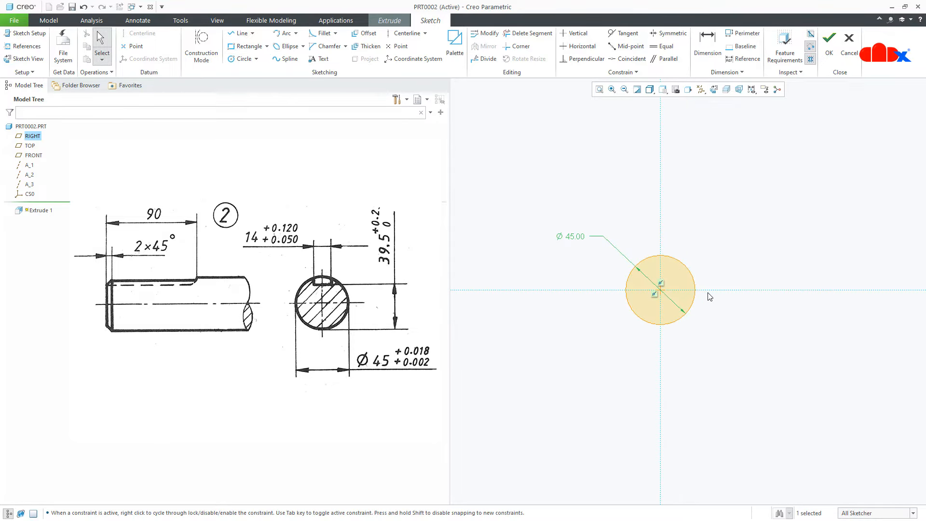
right_click(709, 297)
left_click(730, 421)
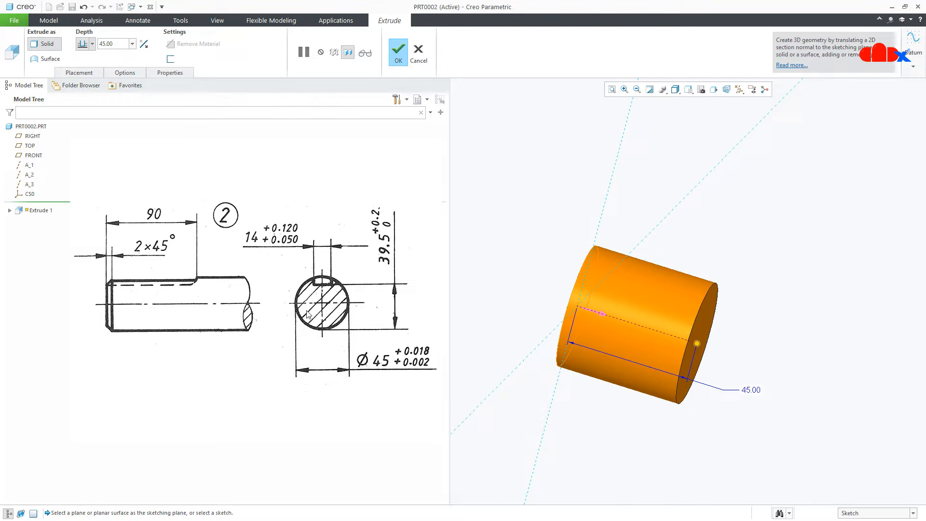
Step: Set the extrusion depth to 150 and complete the shaft body
double_click(751, 391)
type("150")
key("Return")
scroll(688, 360, "up", 3)
middle_click(687, 358)
scroll(687, 358, "down", 1)
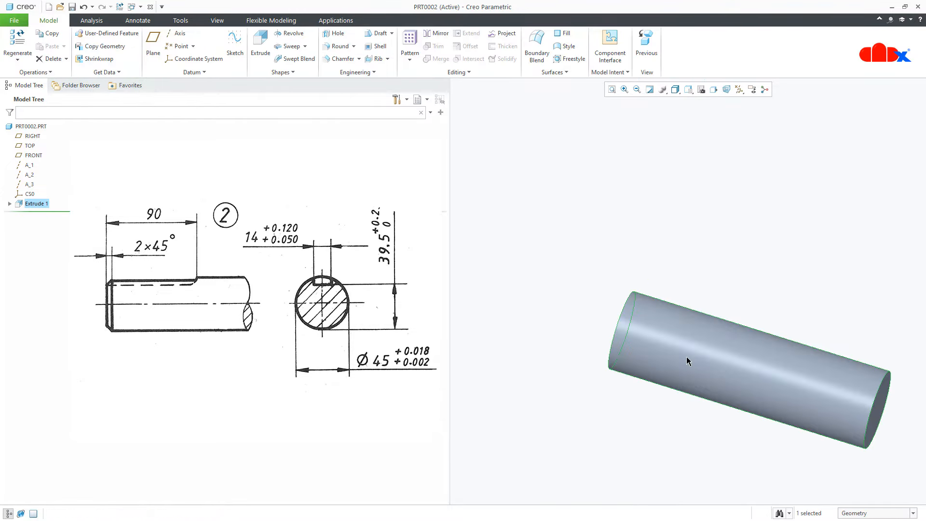
key("ctrl+d")
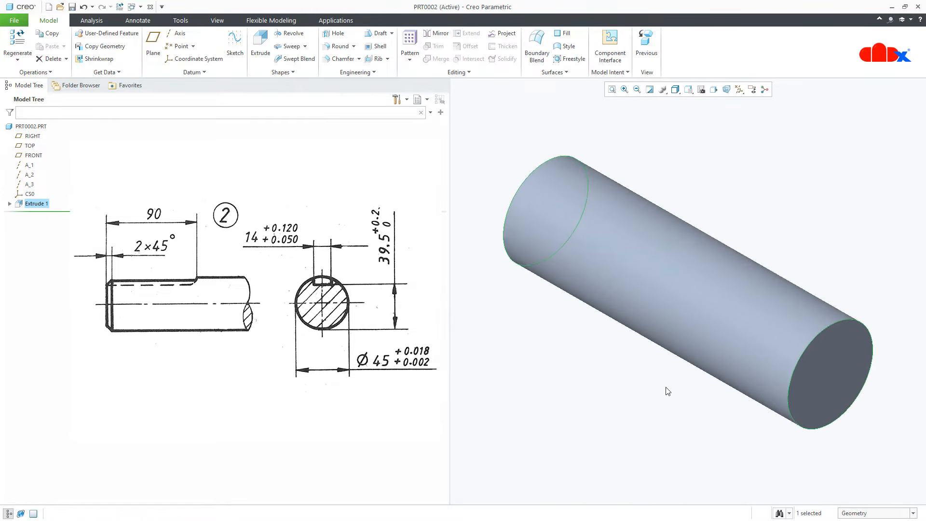
left_click(645, 418)
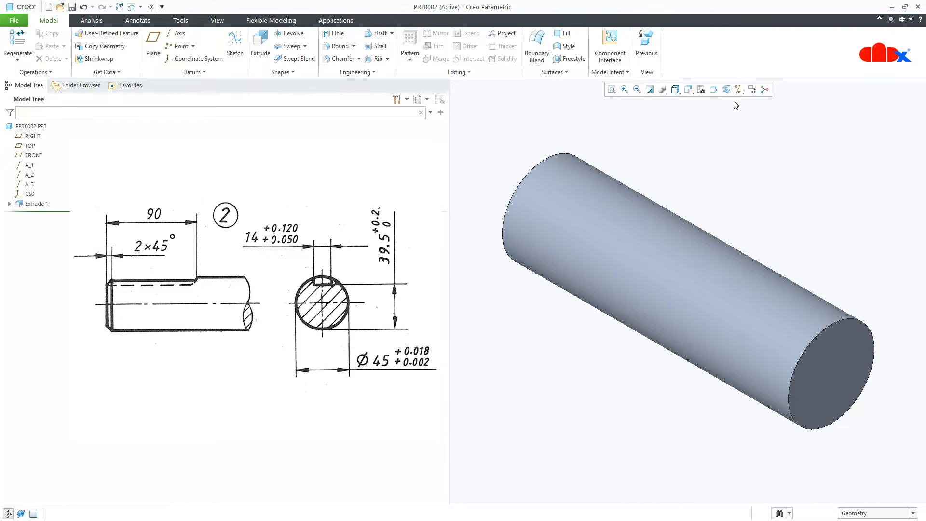
Step: Show the datum planes in the model view
left_click(740, 89)
left_click(737, 145)
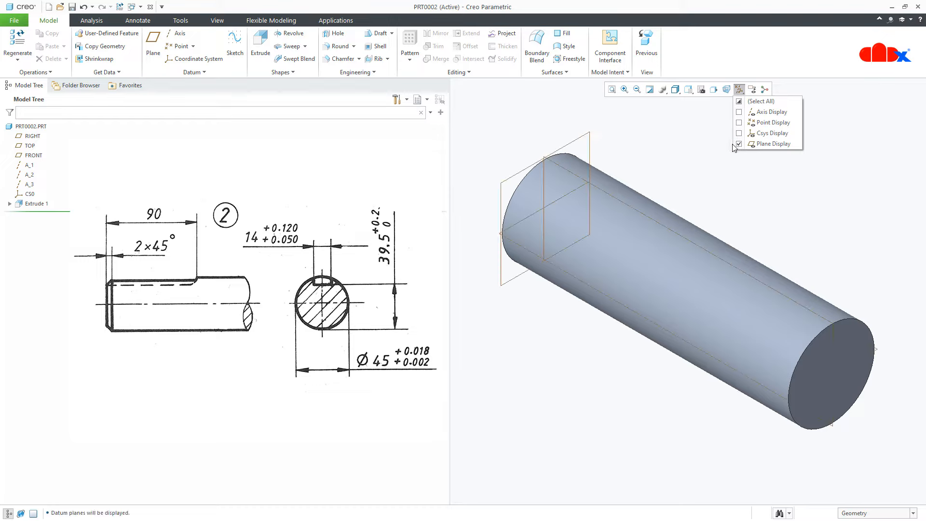
left_click(701, 146)
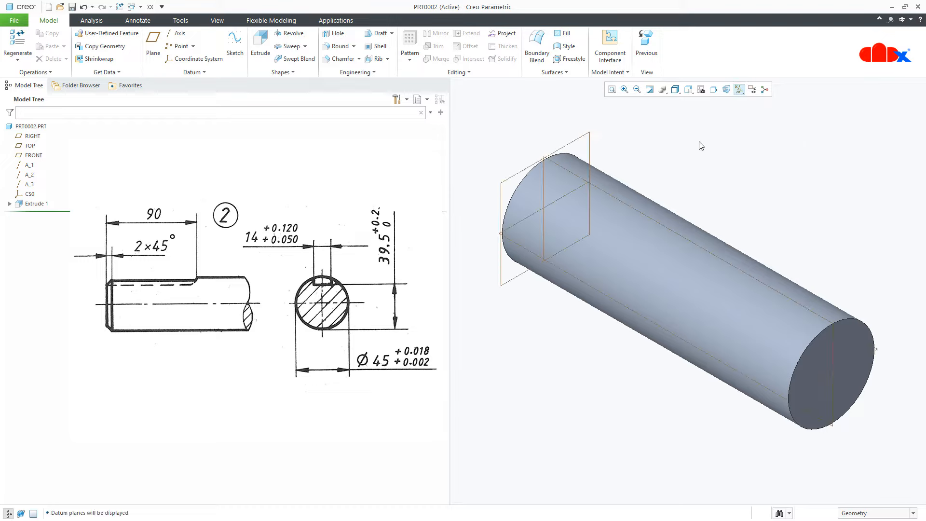
Step: Create a datum plane offset 17 upward from the TOP plane, inside the shaft
left_click(153, 43)
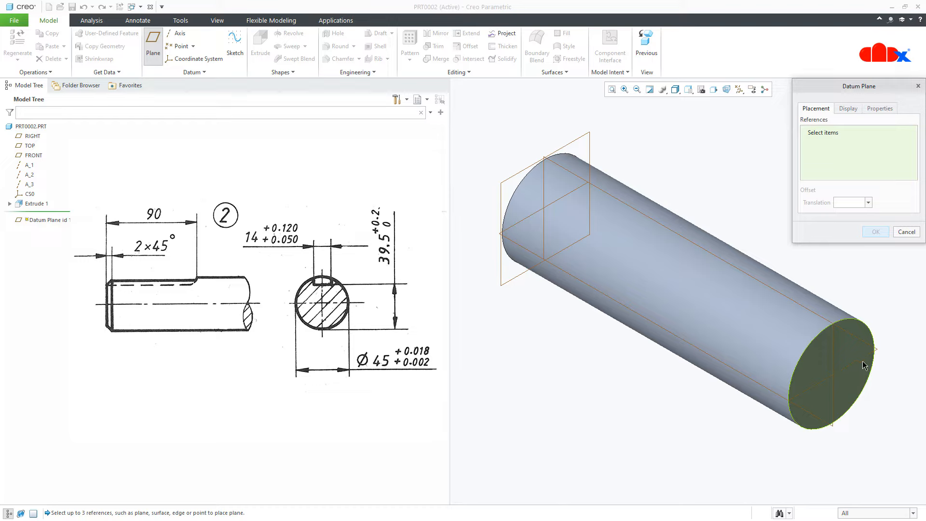
left_click(878, 354)
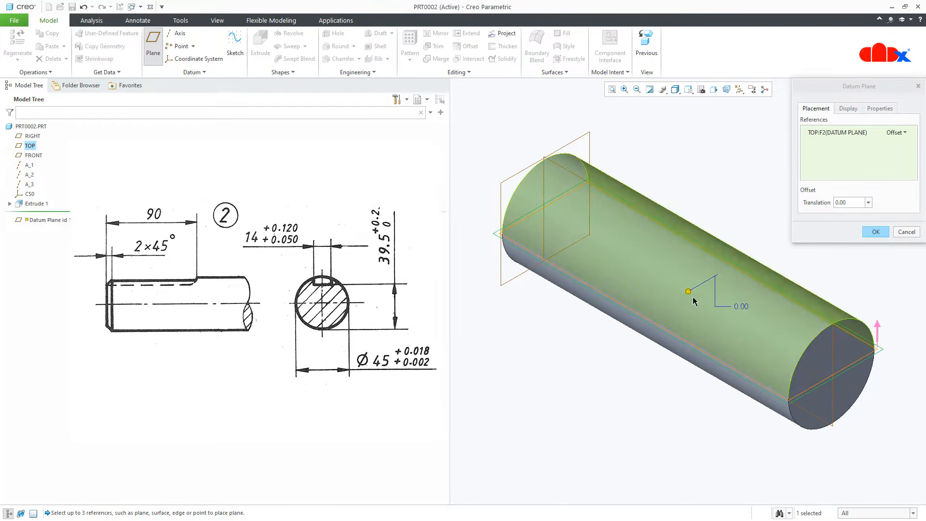
left_click_drag(688, 291, 689, 273)
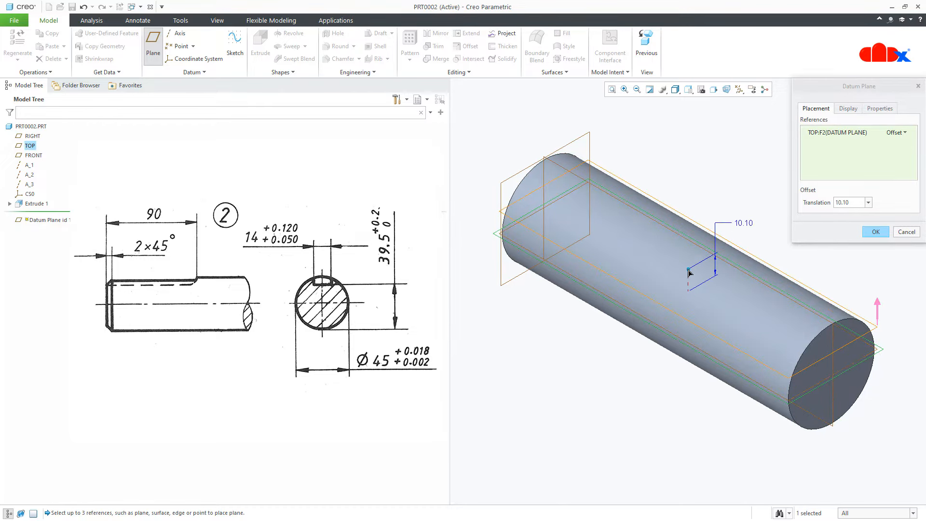
middle_click_drag(689, 273, 703, 401)
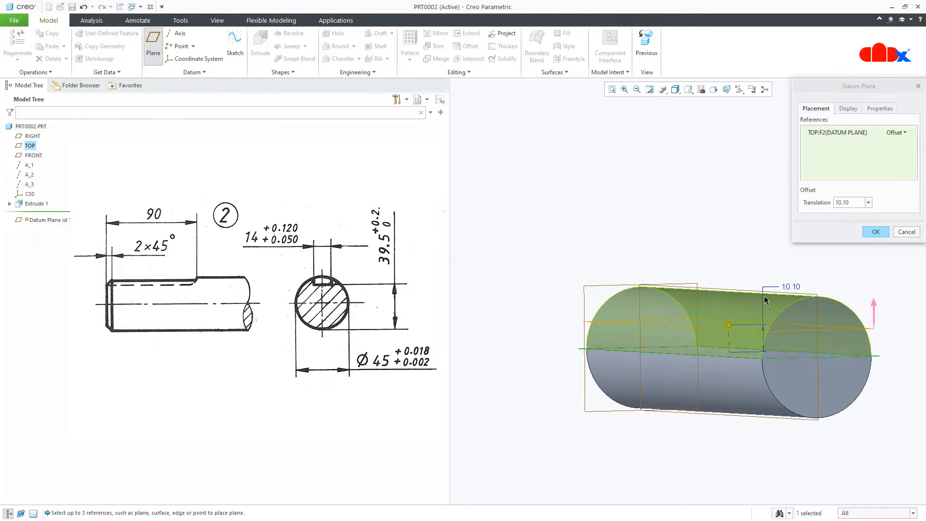
double_click(791, 288)
type("17")
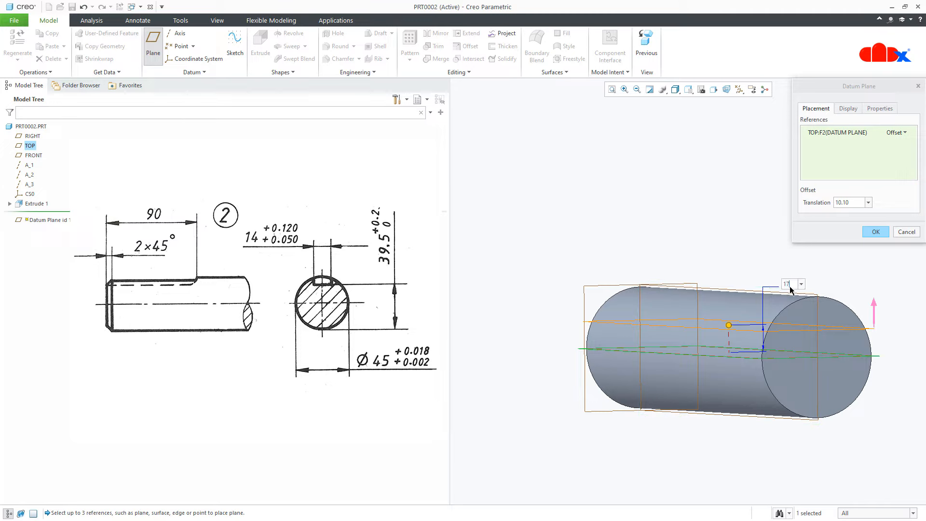
key("Return")
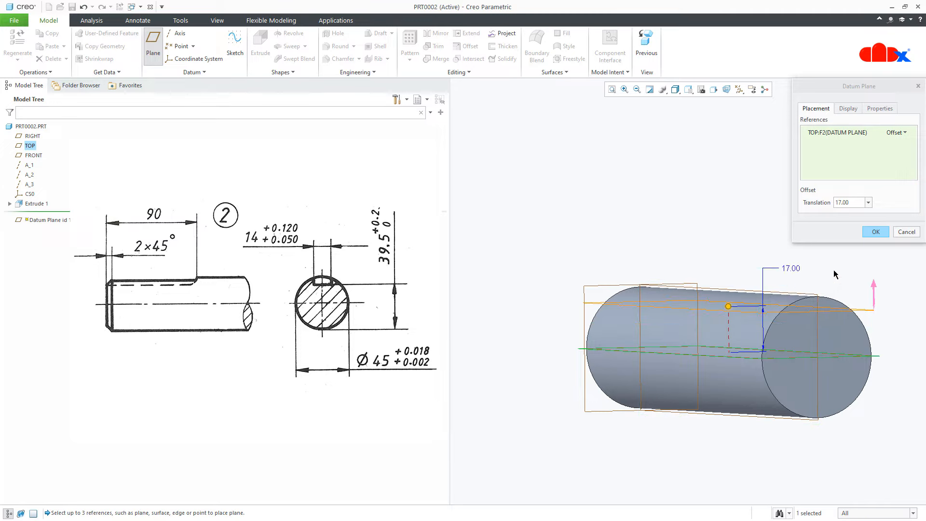
left_click(876, 232)
mouse_move(782, 268)
middle_mouse_down()
mouse_move(791, 294)
mouse_move(815, 275)
middle_mouse_up()
left_click(849, 224)
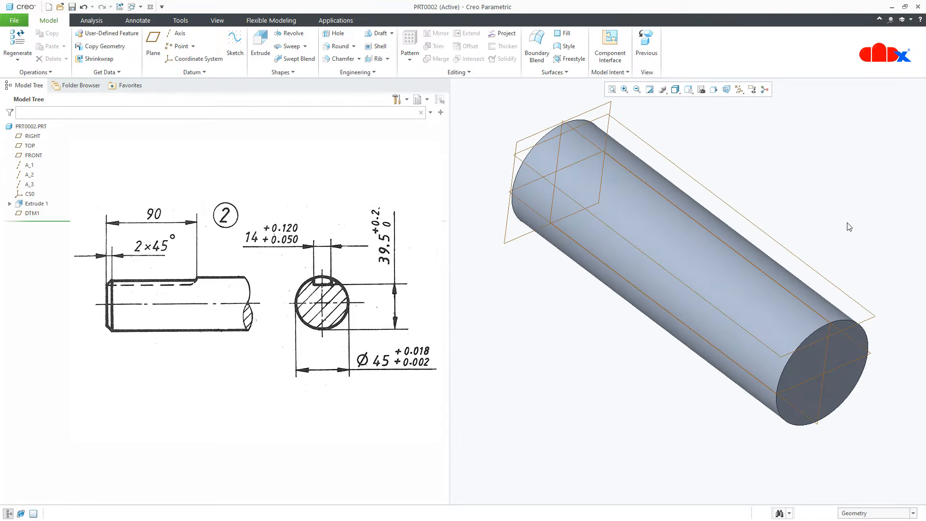
key("ctrl+d")
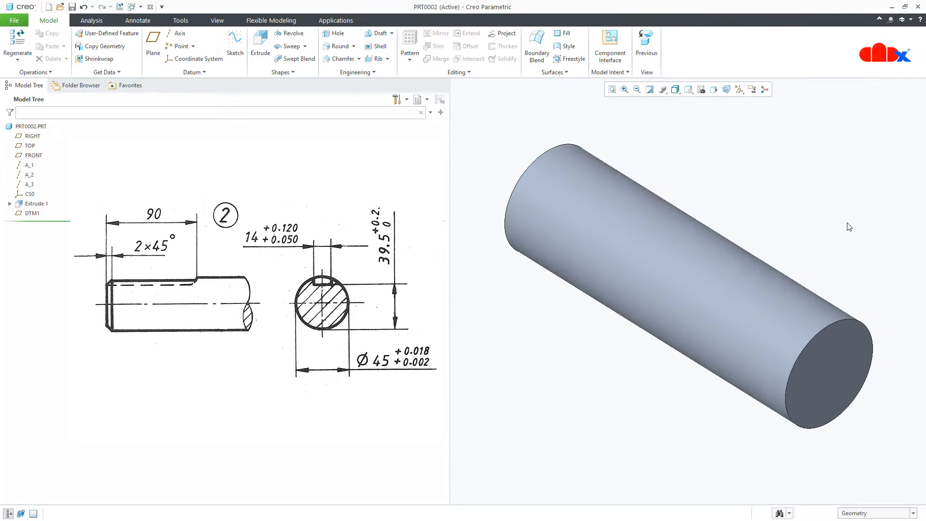
Step: Start an extrusion sketch on the offset datum plane DTM1, viewed square-on, and hide the datum planes
left_click(31, 214)
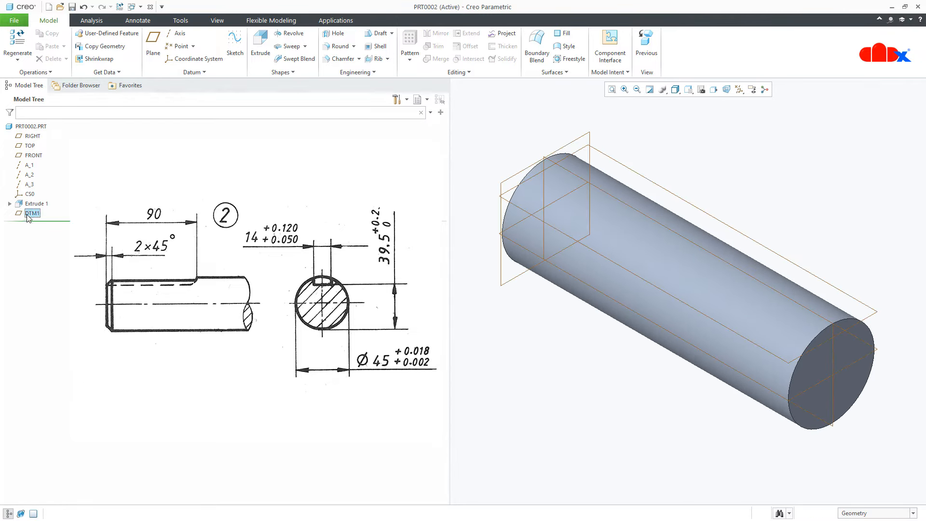
left_click(260, 50)
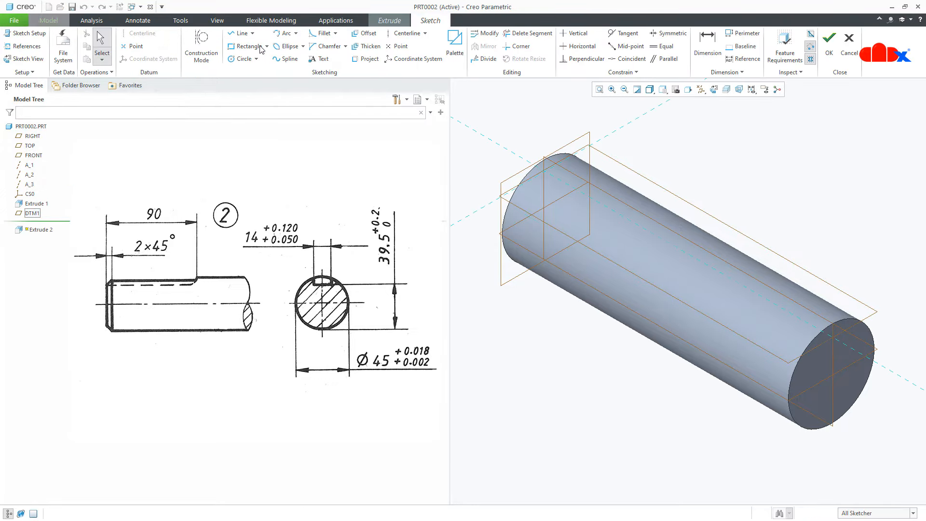
left_click(714, 89)
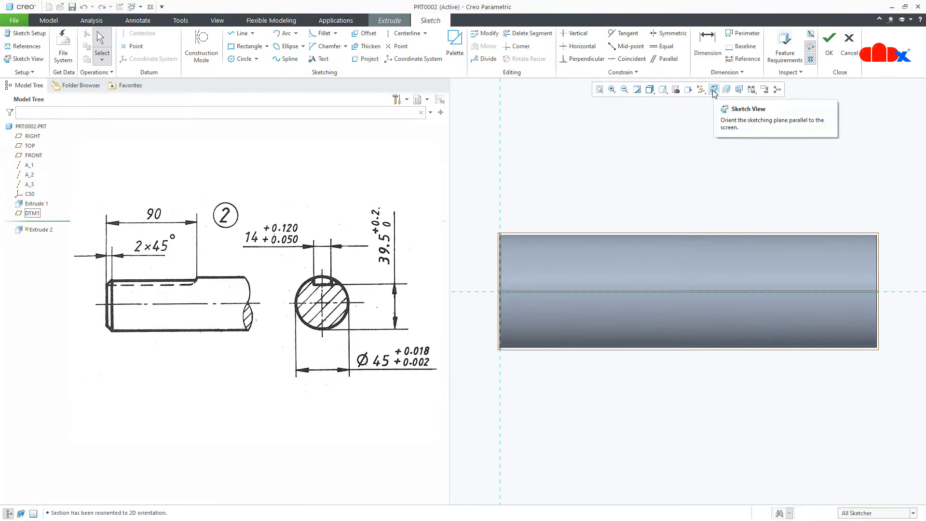
left_click(701, 90)
left_click(712, 144)
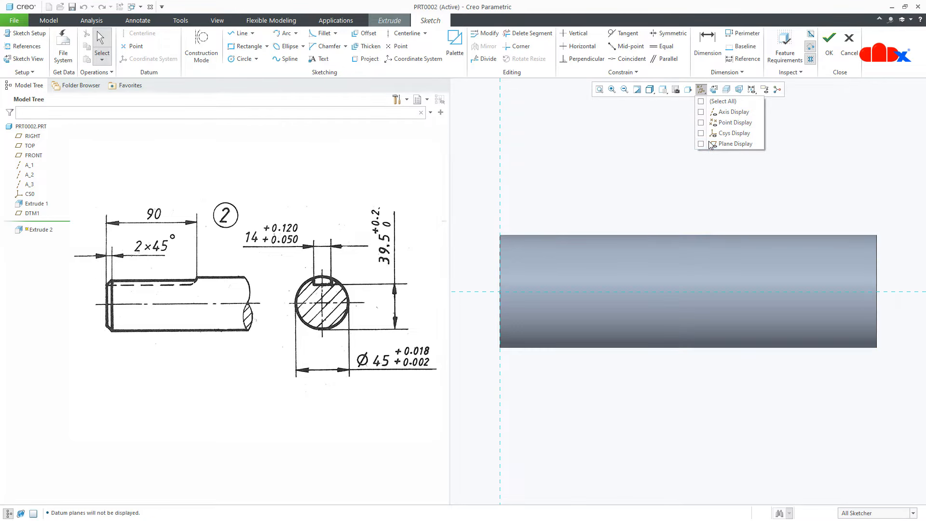
left_click(728, 186)
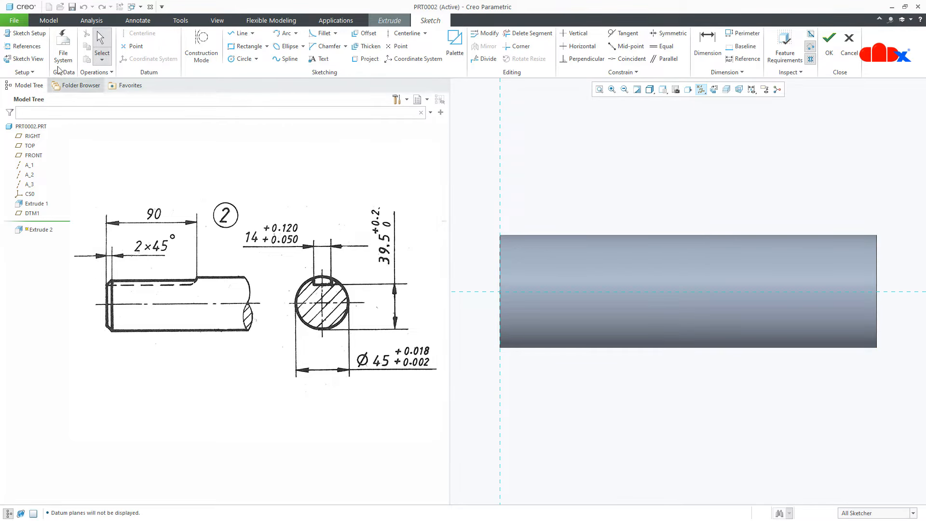
Step: Add the shaft's end face opposite the RIGHT plane as a sketch reference
left_click(27, 46)
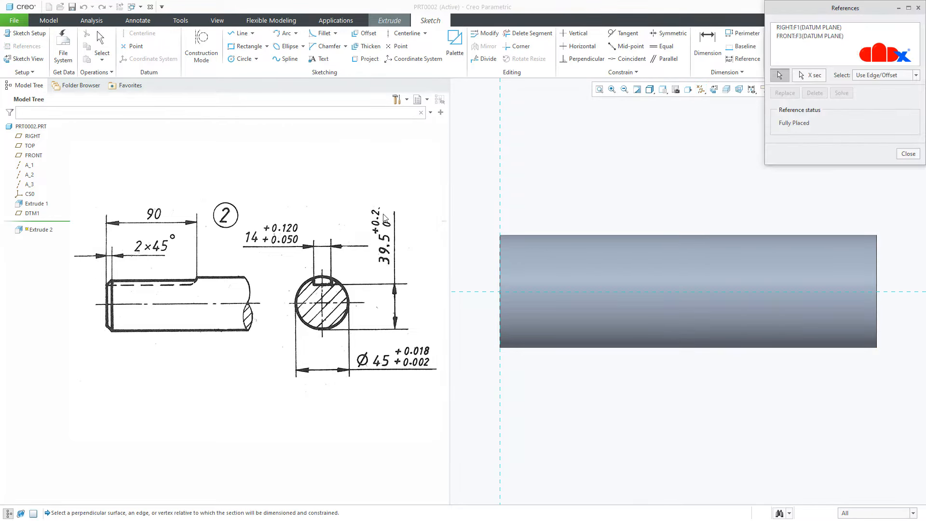
left_click(880, 283)
scroll(526, 371, "down", 2)
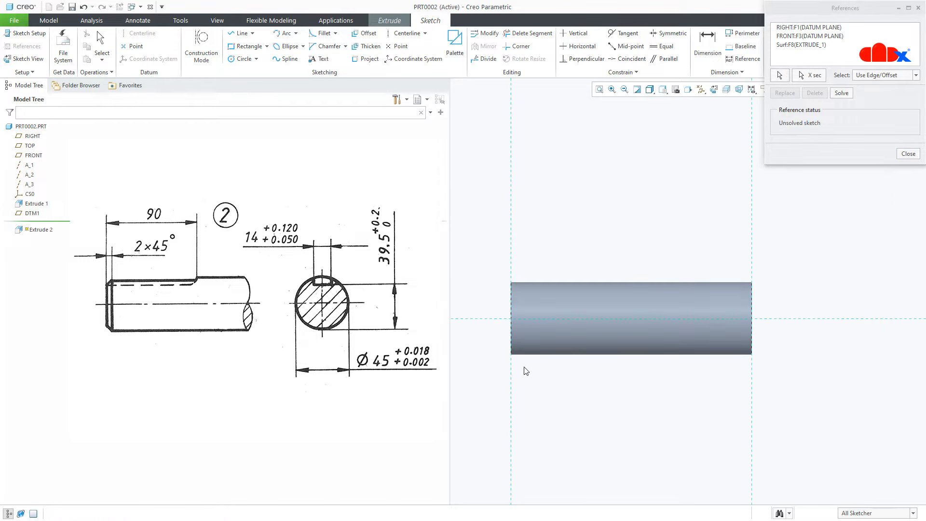
middle_click(763, 303)
scroll(755, 321, "up", 2)
Step: Draw a horizontal centerline along the shaft's axis in the sketch
right_click(788, 301)
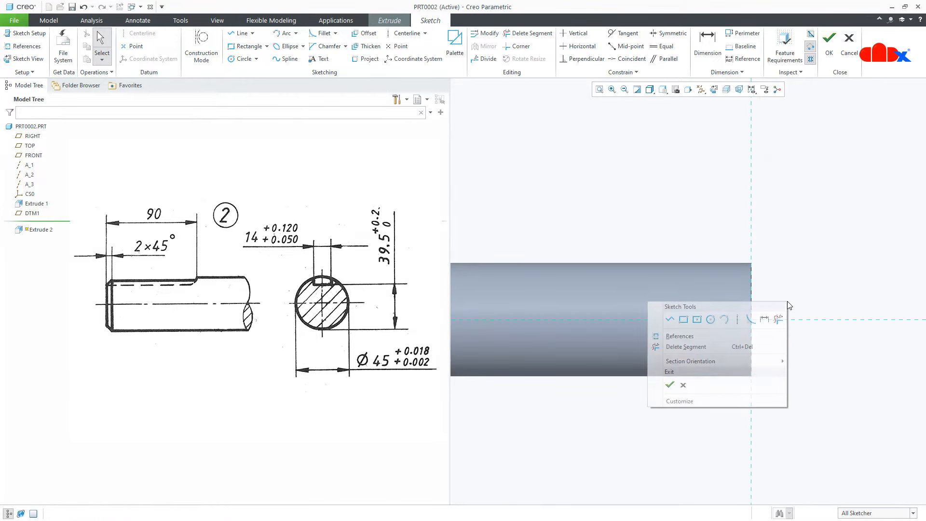
left_click(738, 320)
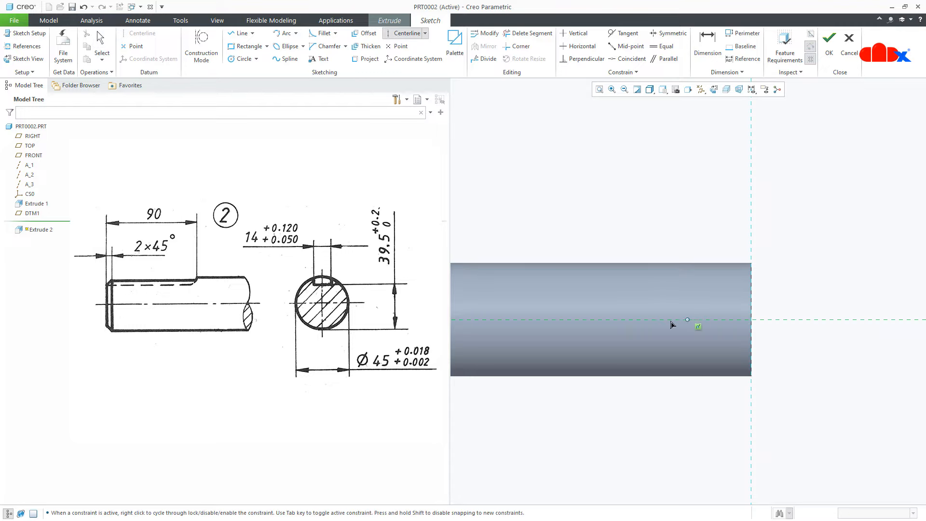
left_click(772, 318)
middle_click(798, 296)
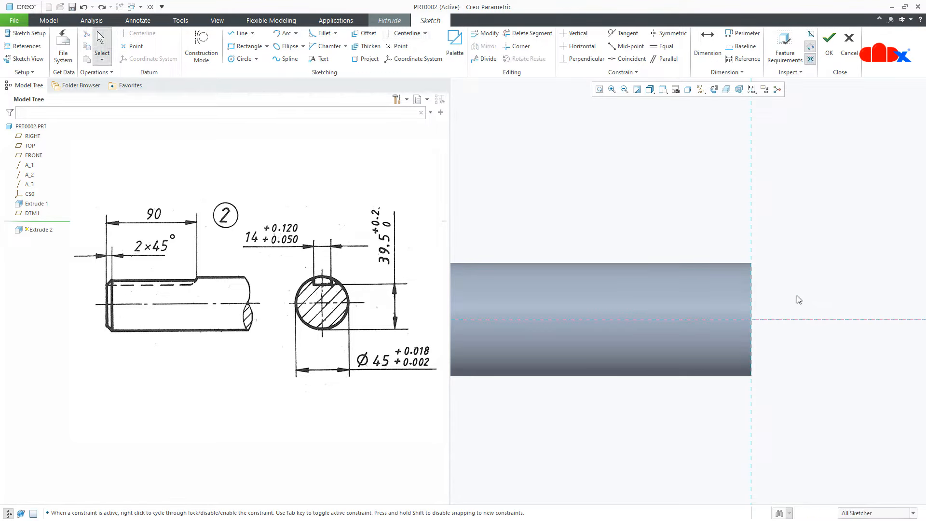
Step: Sketch a circle about 13.7 mm in diameter, centred on the centerline along the shaft's axis
right_click(796, 294)
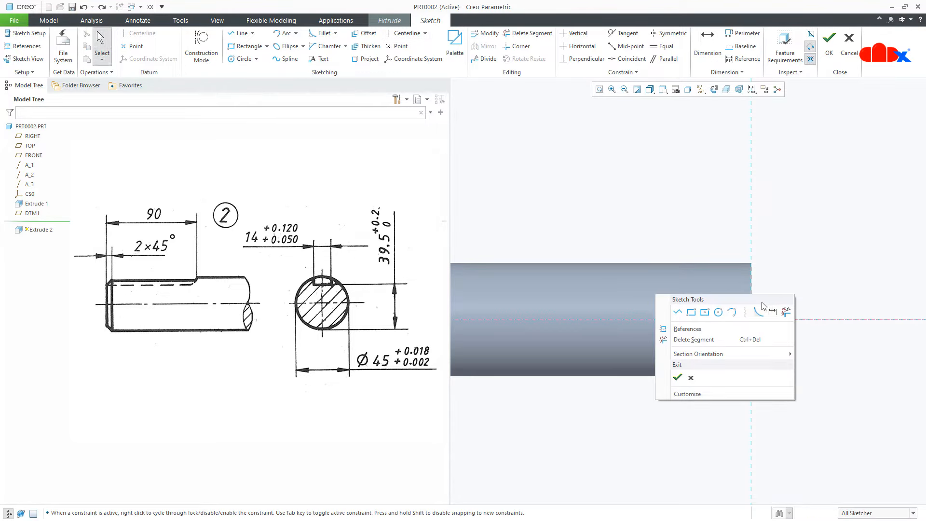
left_click(718, 314)
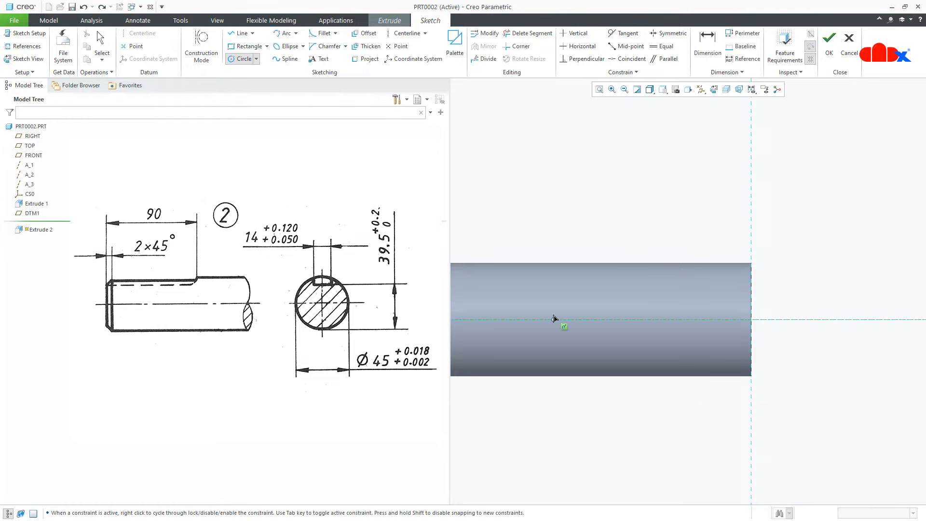
left_click(557, 341)
middle_click(598, 341)
Step: Draw two horizontal lines from the circle's upper and lower points to the shaft's end face and close the profile along that face
right_click(604, 339)
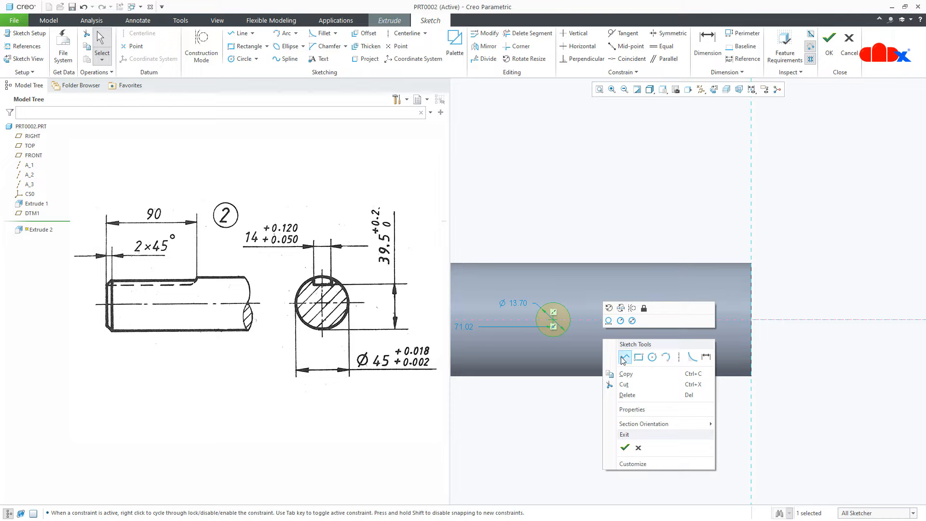
left_click(625, 357)
left_click(555, 337)
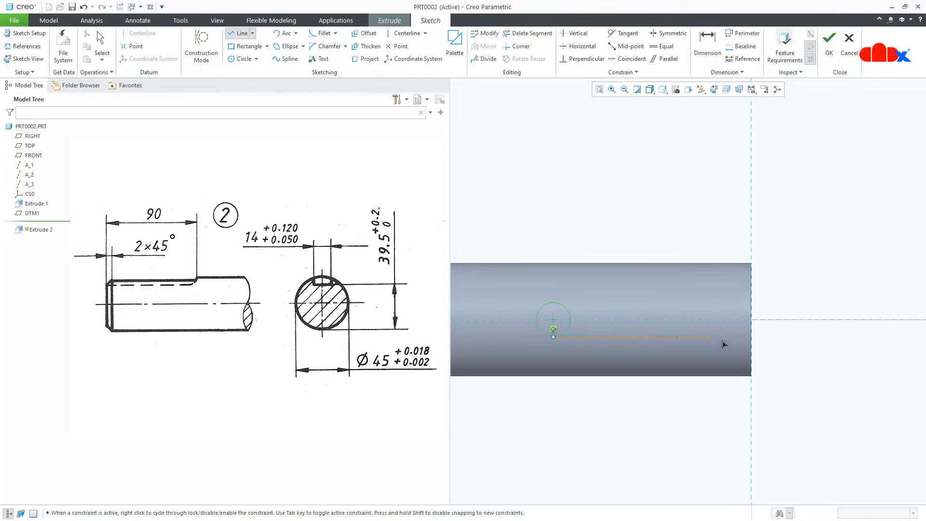
left_click(750, 337)
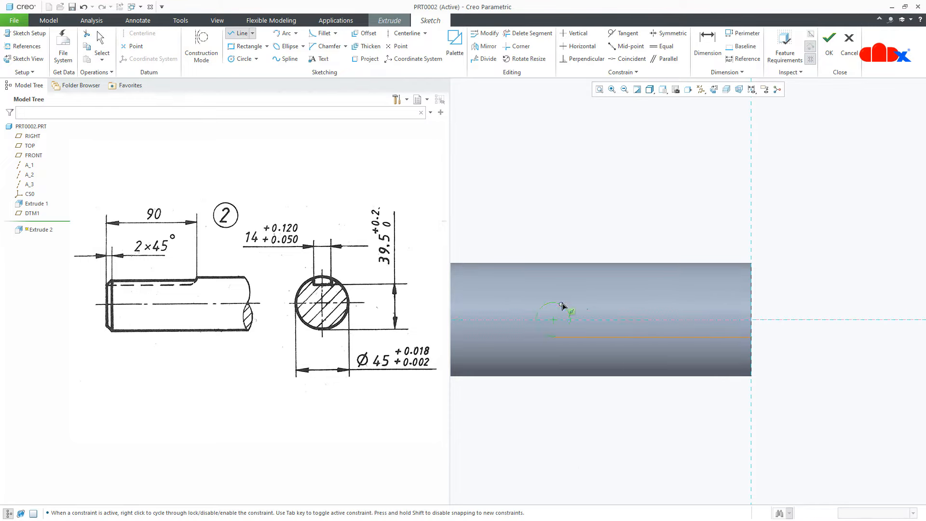
middle_click(560, 307)
left_click(554, 302)
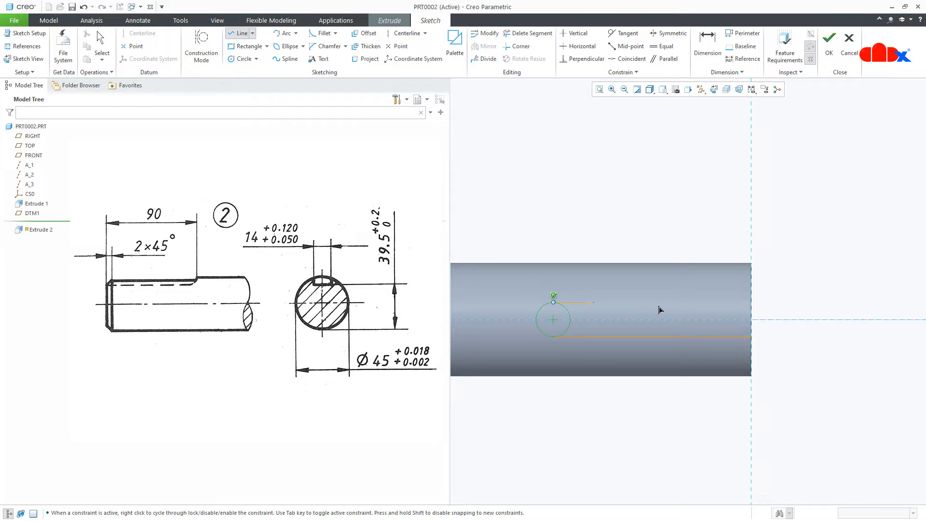
left_click(753, 311)
middle_click(760, 333)
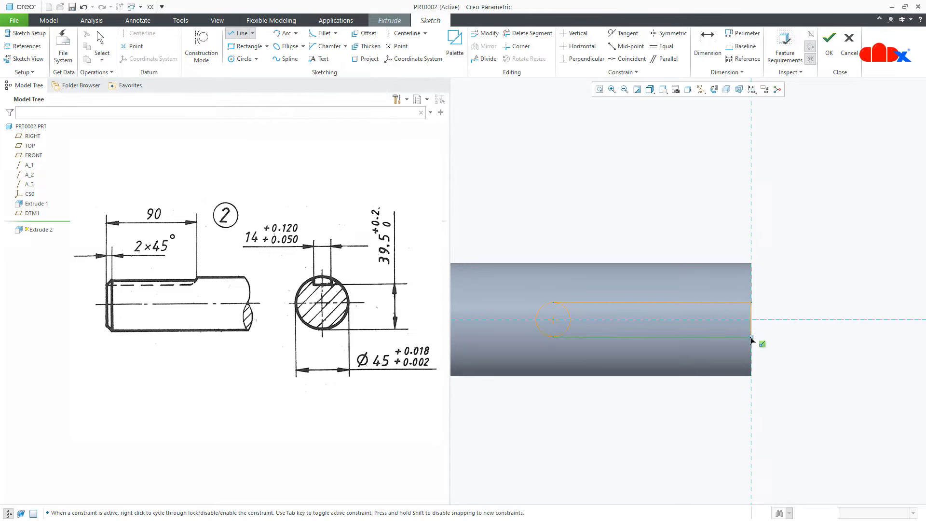
middle_click(800, 347)
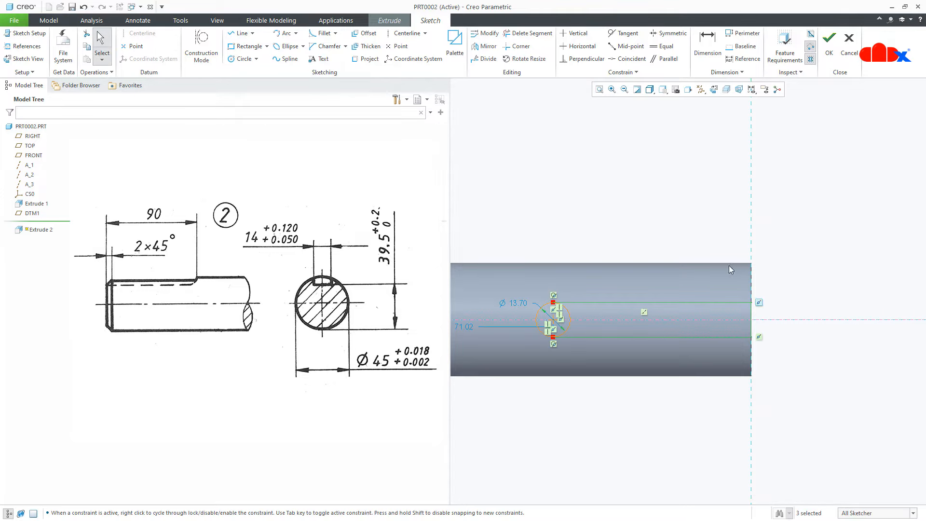
Step: Trim away the half of the circle that lies inside the keyway profile, leaving a rounded slot end
left_click(528, 33)
scroll(550, 331, "up", 3)
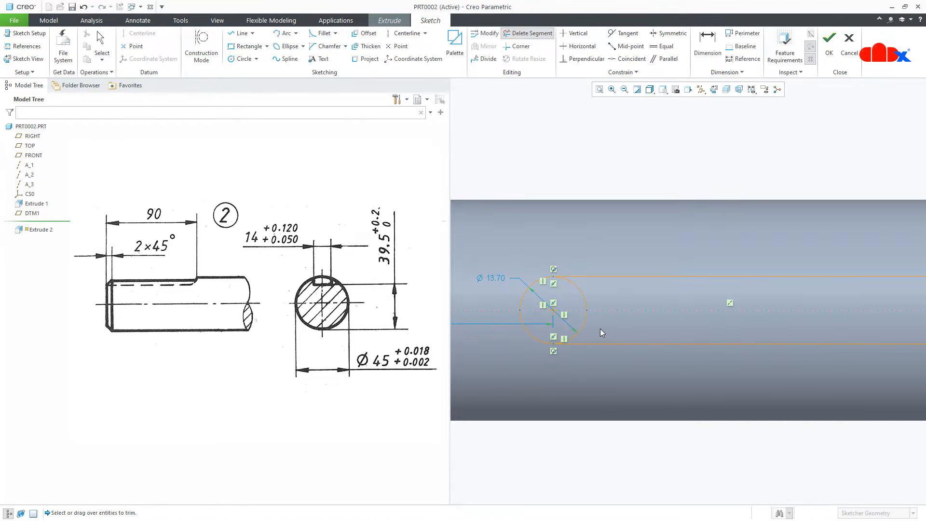
left_click(593, 327)
left_click(588, 300)
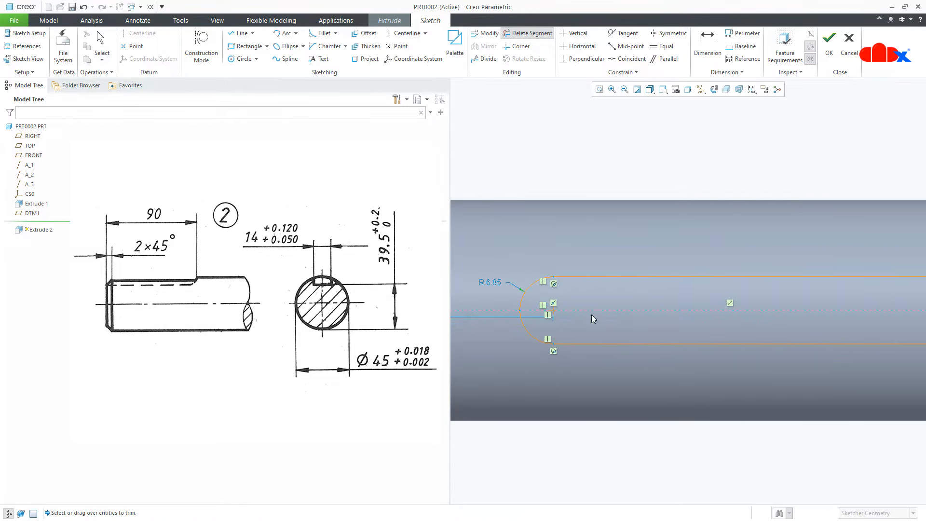
middle_click(589, 323)
scroll(589, 323, "down", 3)
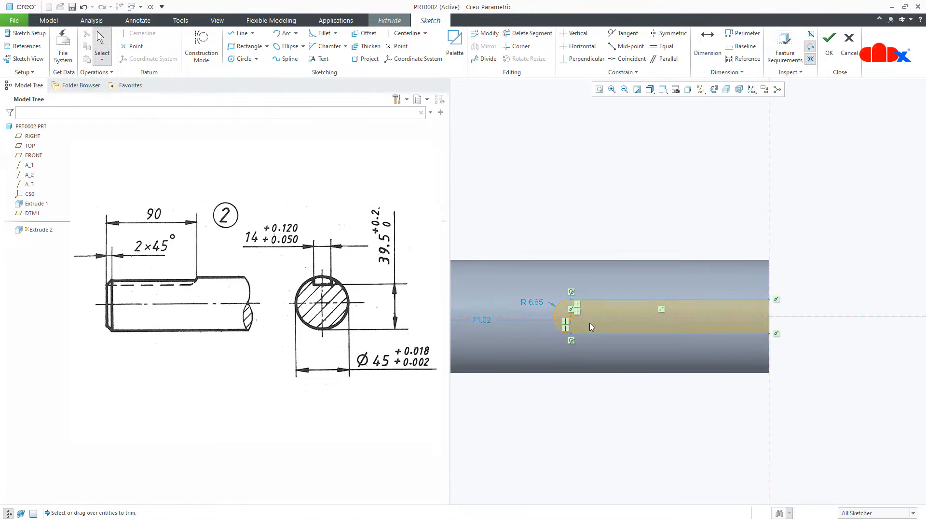
Step: Dimension the keyway profile 14 mm wide at the open end and 90 mm long from the end face to the arc
right_click(809, 347)
left_click(771, 363)
left_click(770, 325)
middle_click(801, 327)
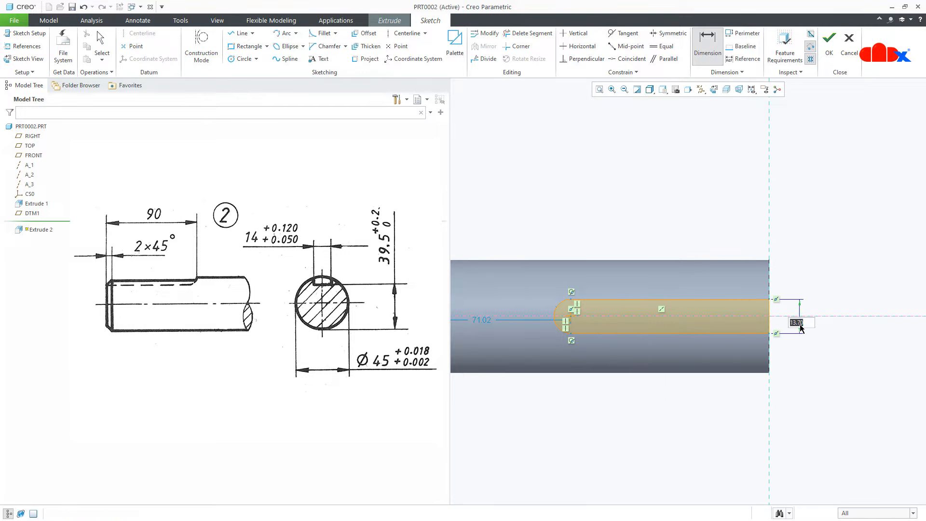
type("1")
middle_click(688, 409)
type("90")
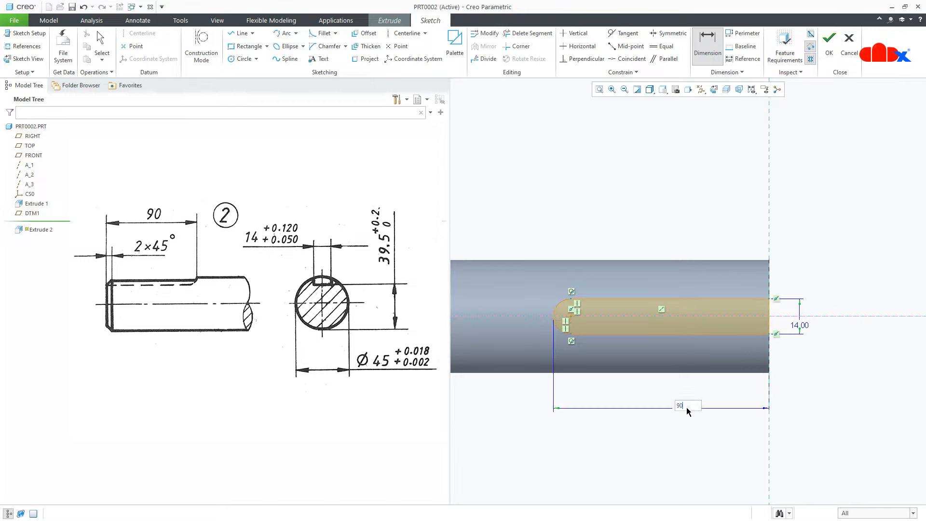
key("Return")
Step: Finish the keyway sketch and complete the material-removing extrusion with its depth set to To Next
right_click(689, 410)
left_click(707, 493)
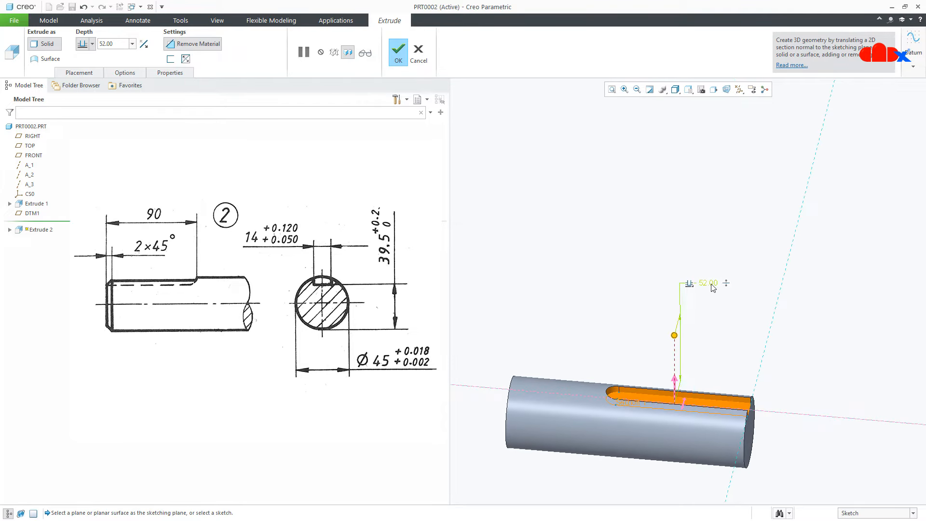
left_click(690, 283)
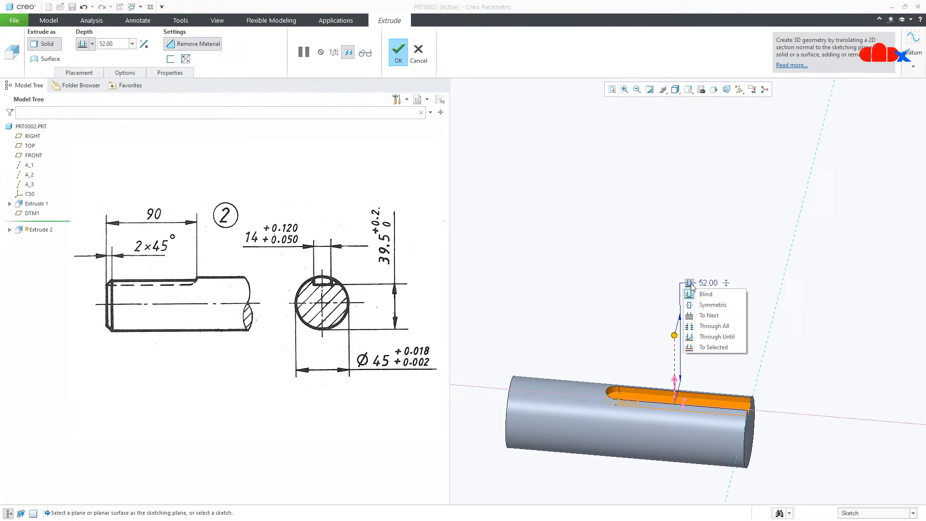
left_click(699, 316)
middle_click(698, 316)
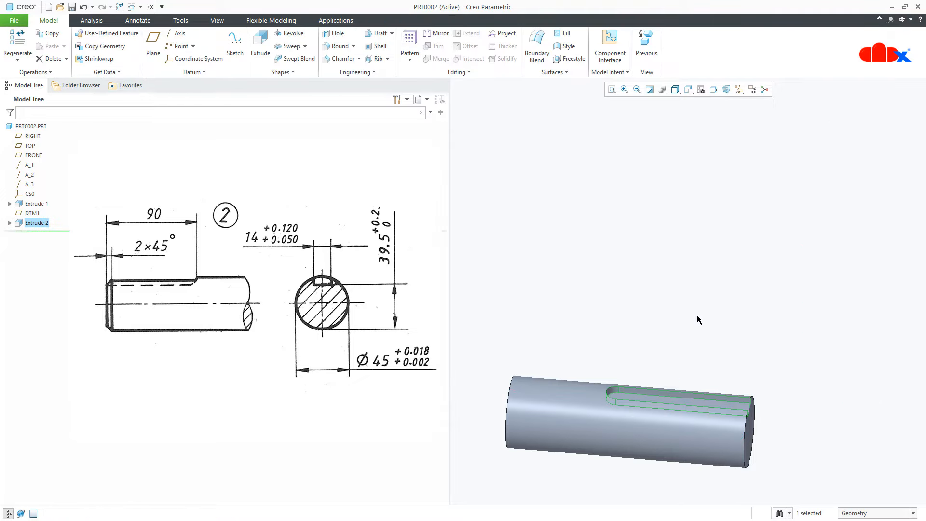
left_click(811, 409)
Step: Chamfer the circular edge of the shaft's keyed end with a 45 x D chamfer and D set to 2 mm
key("ctrl+d")
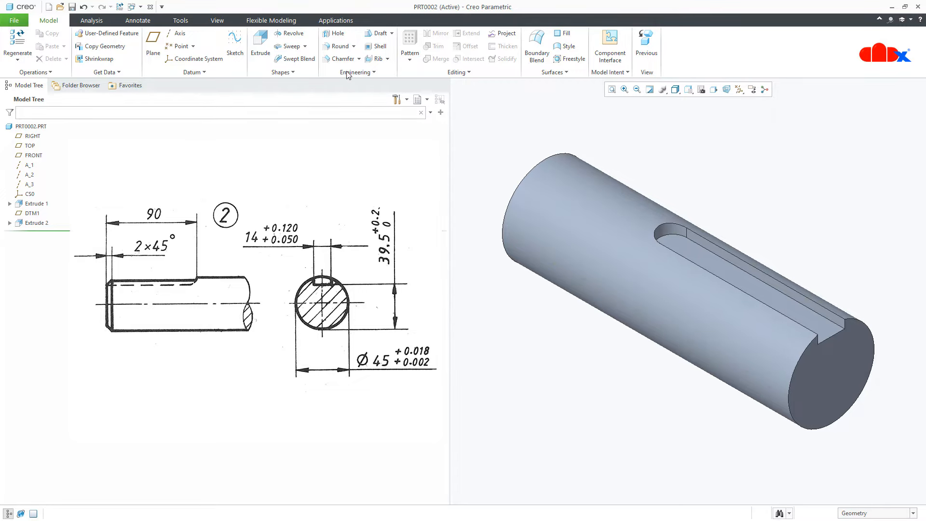
left_click(340, 59)
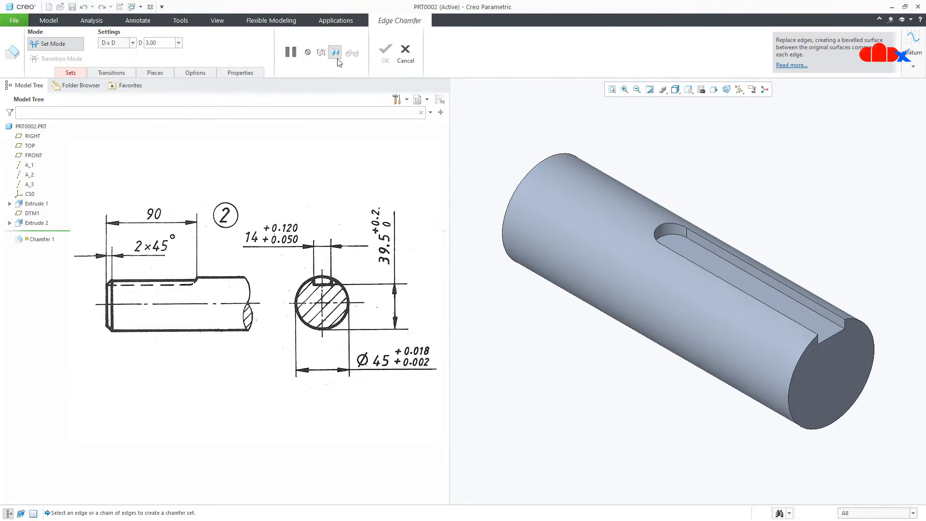
left_click(793, 382)
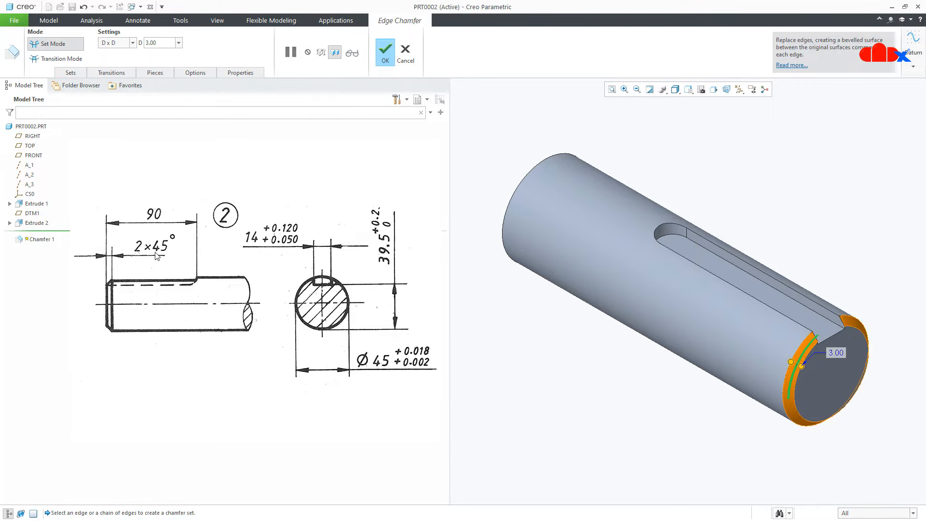
left_click(132, 44)
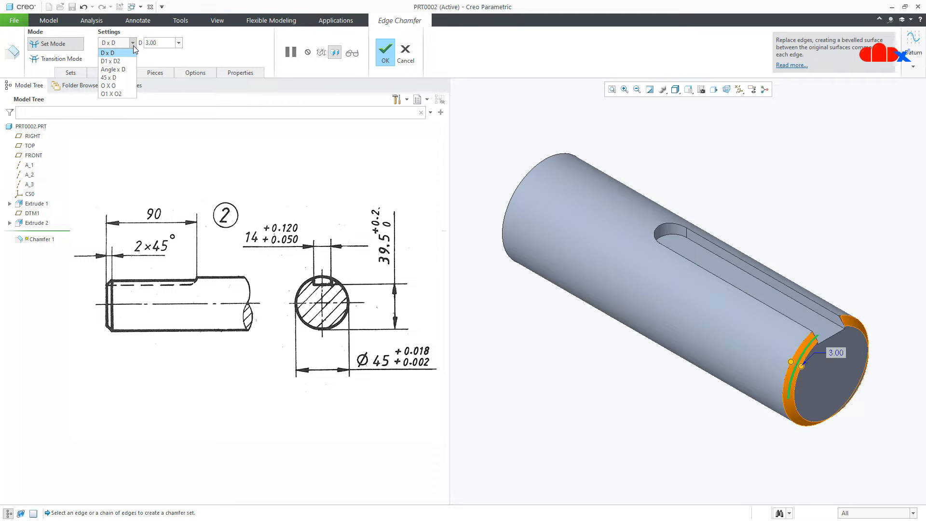
left_click(116, 78)
left_click(162, 43)
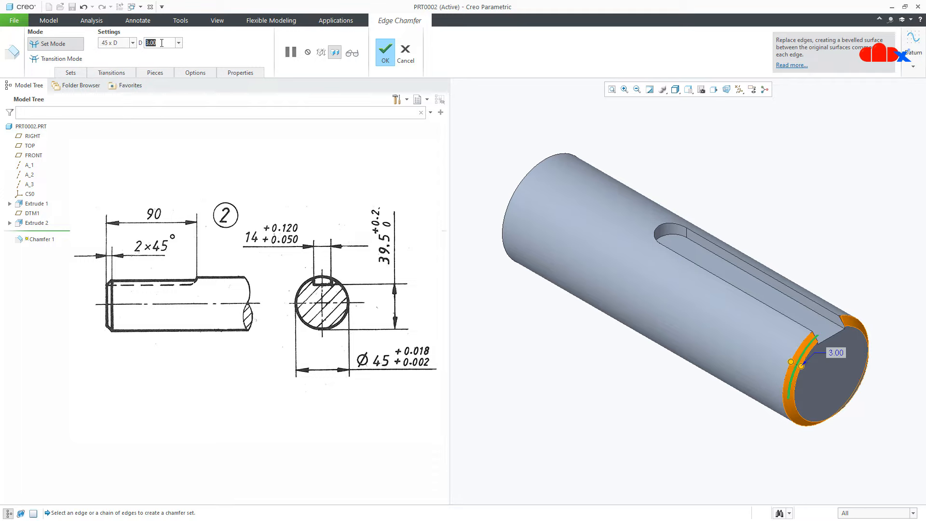
type("2")
key("Return")
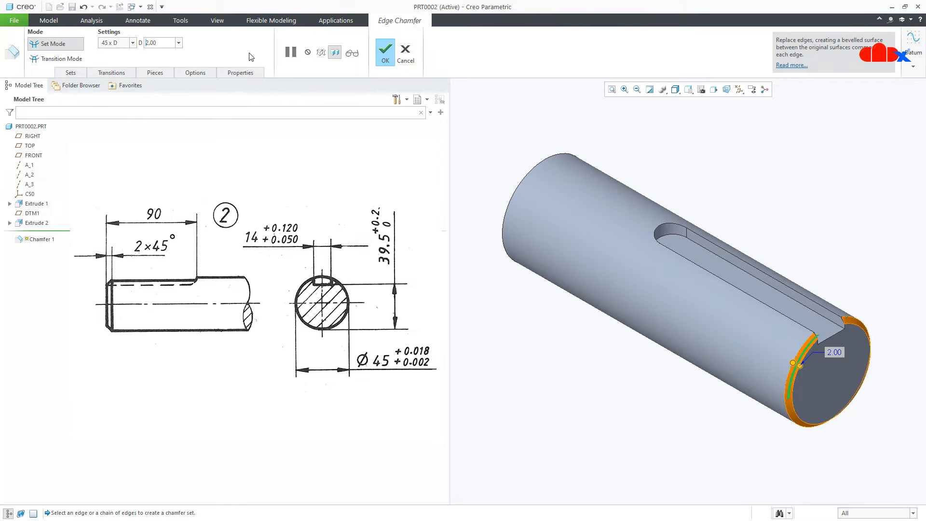
left_click(386, 53)
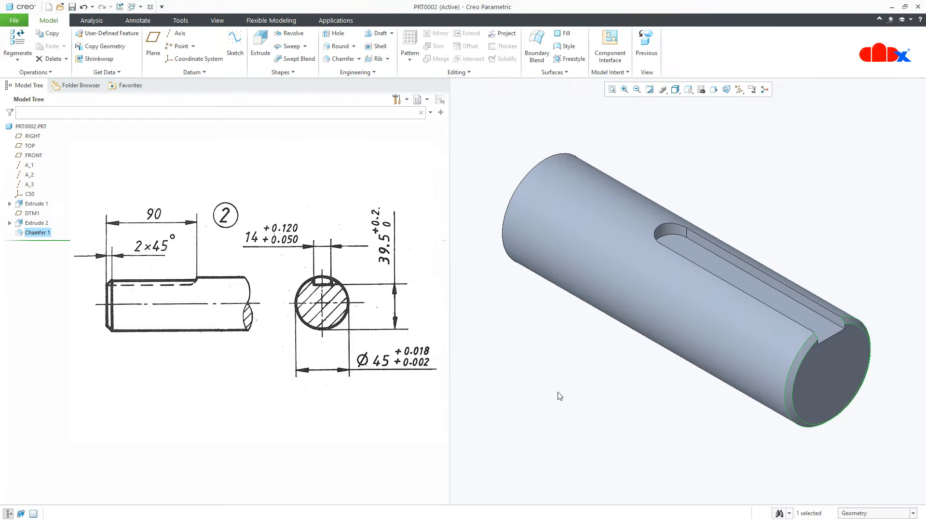
left_click(638, 435)
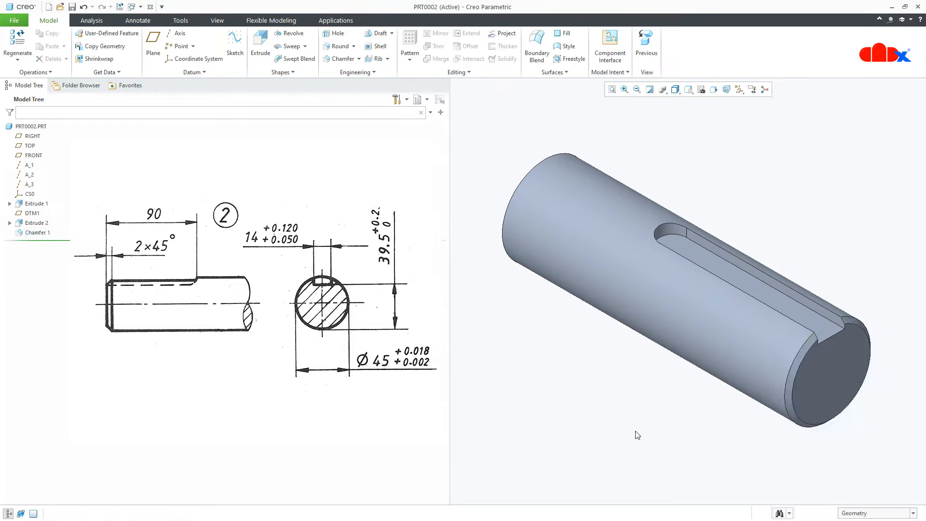
Step: Save the shaft part and create a new solid part prt0003 from the default template in a maximized window
key("ctrl+s")
left_click(49, 8)
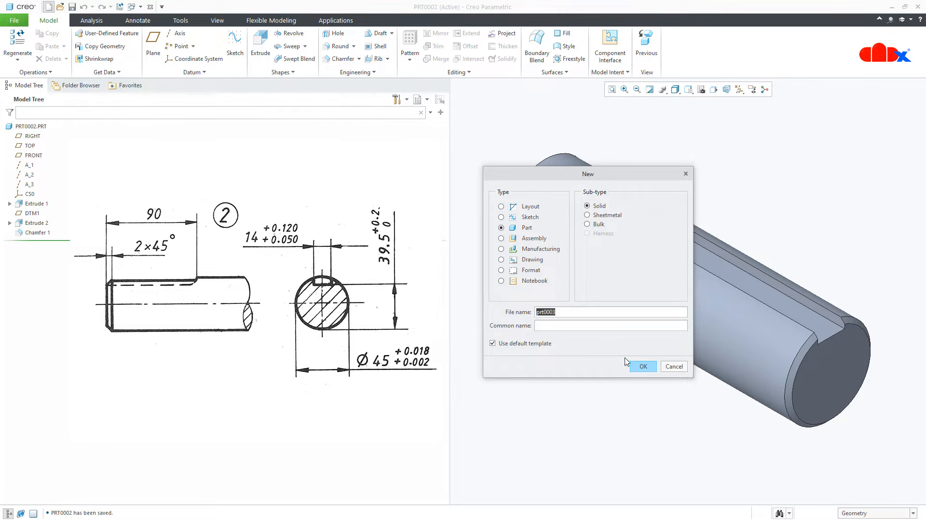
left_click(643, 367)
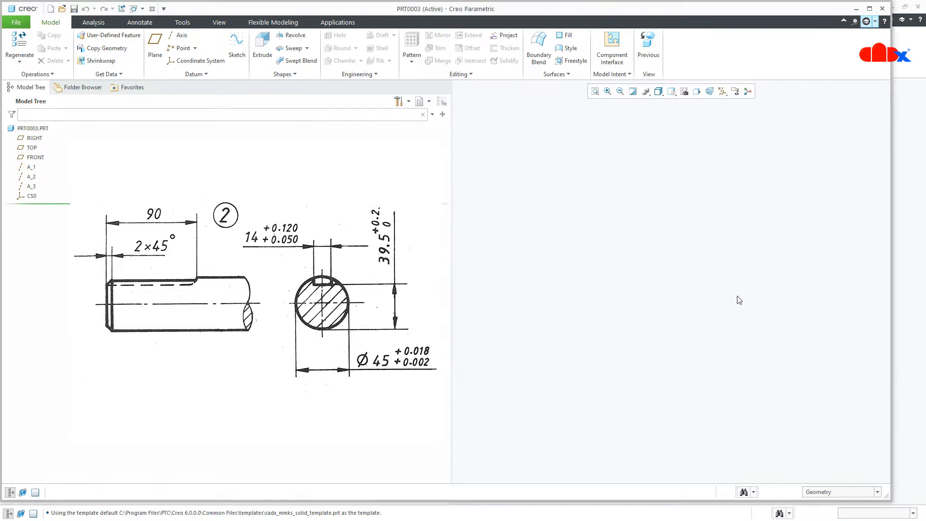
left_click(870, 8)
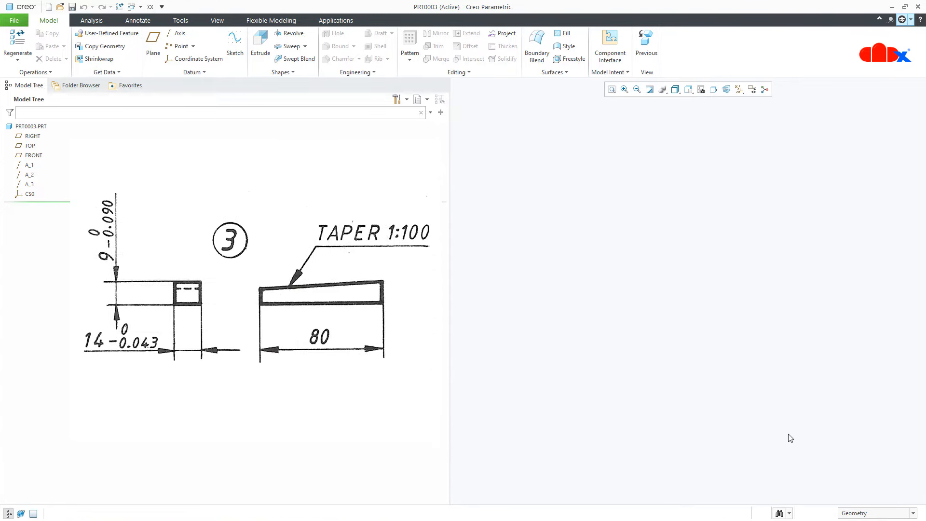
Step: Start an extrusion sketch on the FRONT plane, viewed square-on
left_click(261, 46)
left_click(35, 155)
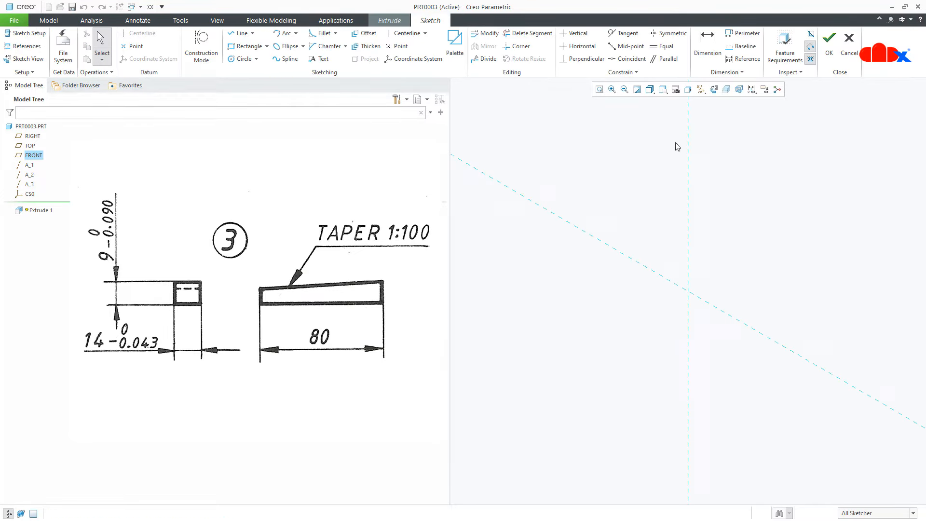
left_click(714, 89)
Step: Sketch a closed tapered key profile from the origin, about 206 mm long, with vertical ends about 53.5 and 23 mm high
right_click(717, 234)
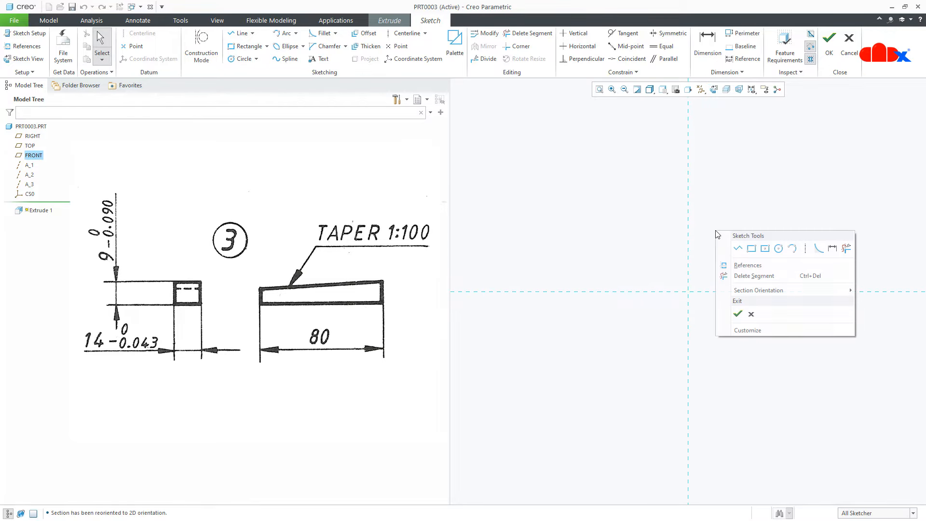
left_click(738, 249)
left_click(688, 258)
left_click(689, 291)
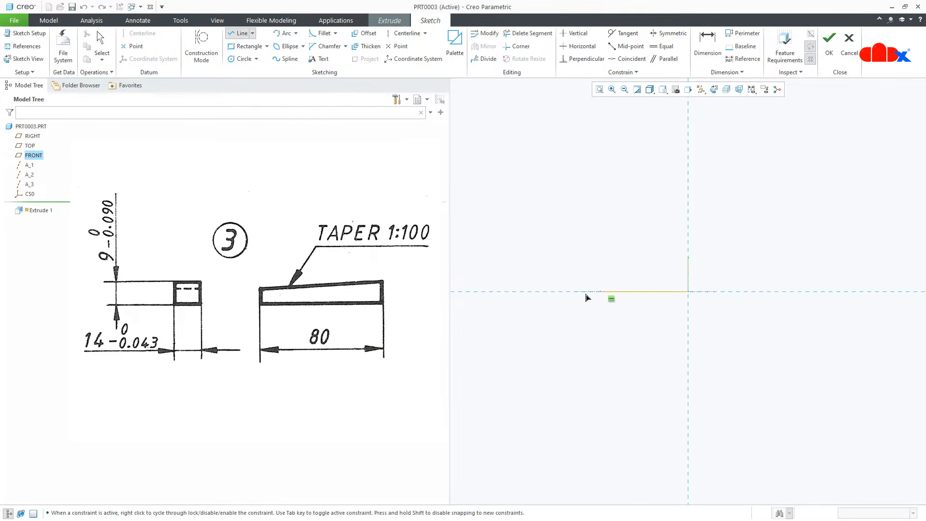
left_click(559, 291)
left_click(559, 276)
left_click(688, 258)
middle_click(724, 263)
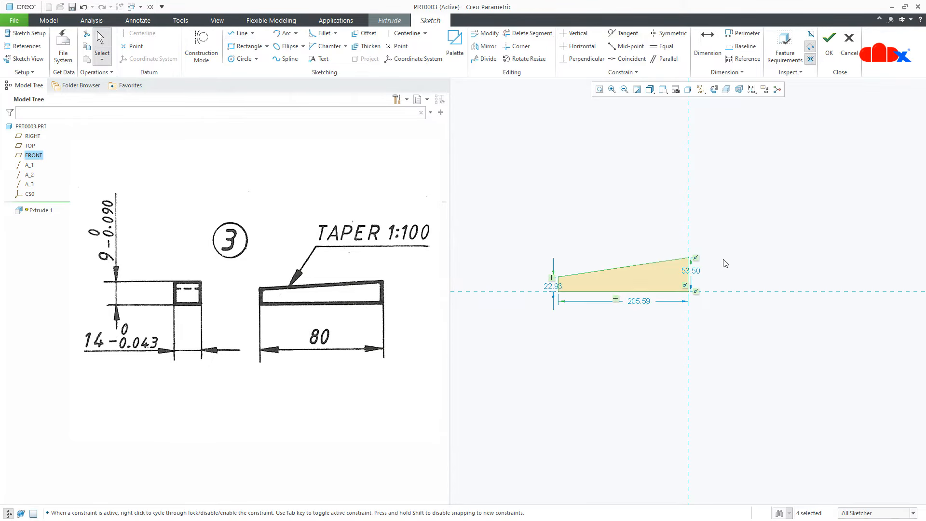
Step: Set the key profile's end height on the vertical reference to 9 mm and its base length to 80 mm
scroll(629, 275, "up", 4)
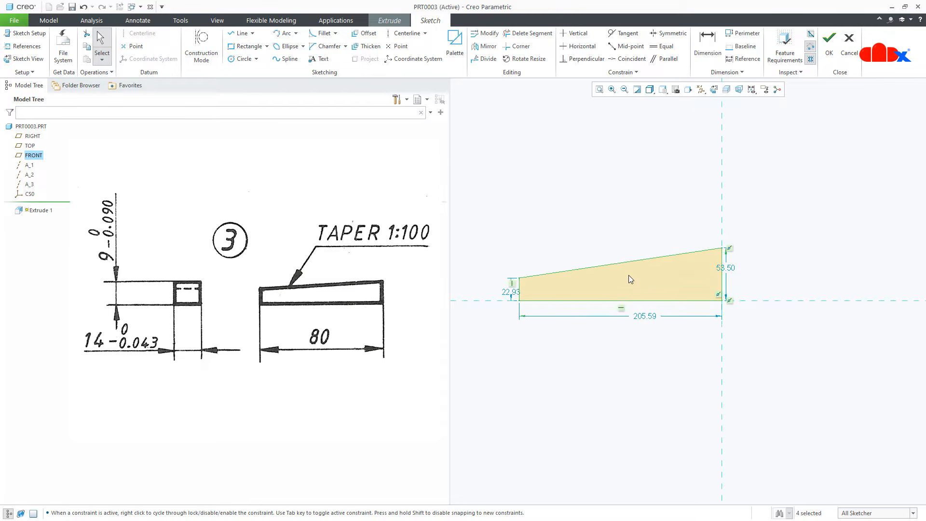
double_click(751, 267)
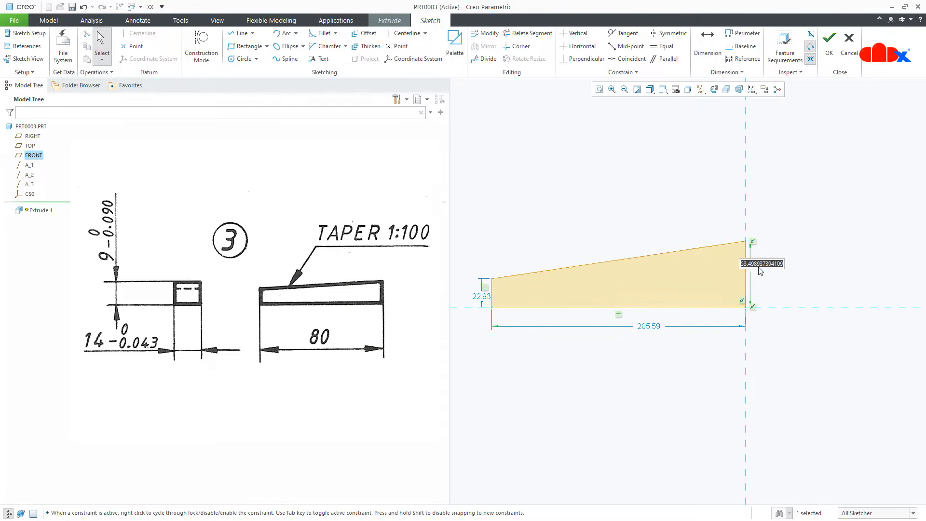
type("9")
key("Return")
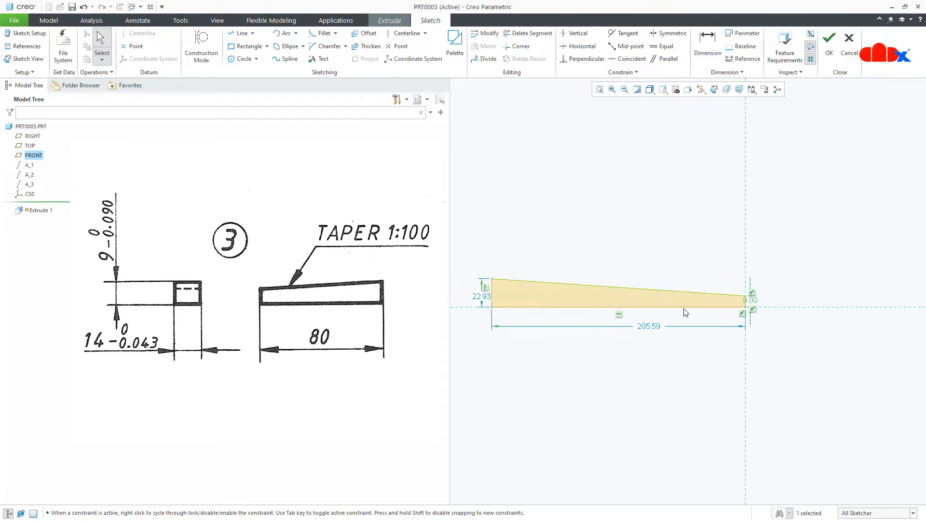
double_click(650, 327)
type("80")
key("Return")
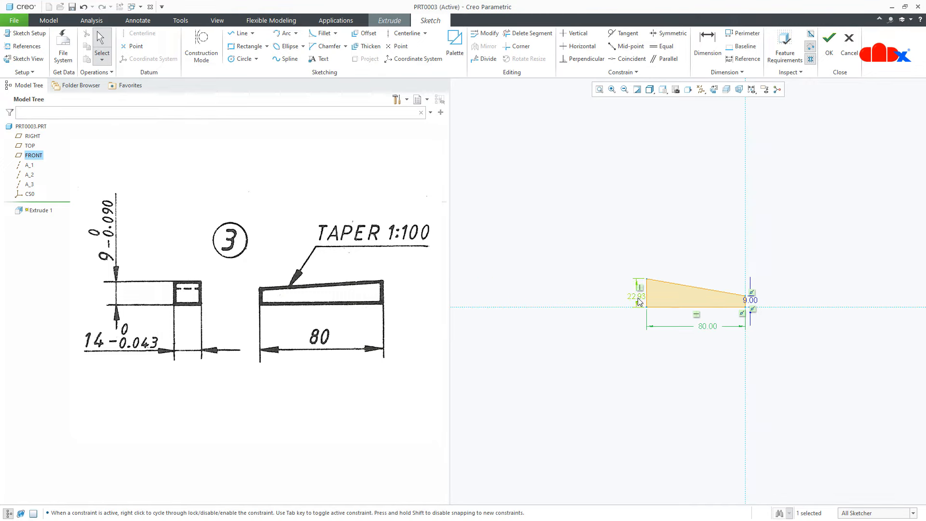
Step: Set the key profile's remaining end height to 9 minus 0.8, giving 8.2 mm, and finish the sketch
left_click_drag(636, 296, 607, 302)
double_click(607, 301)
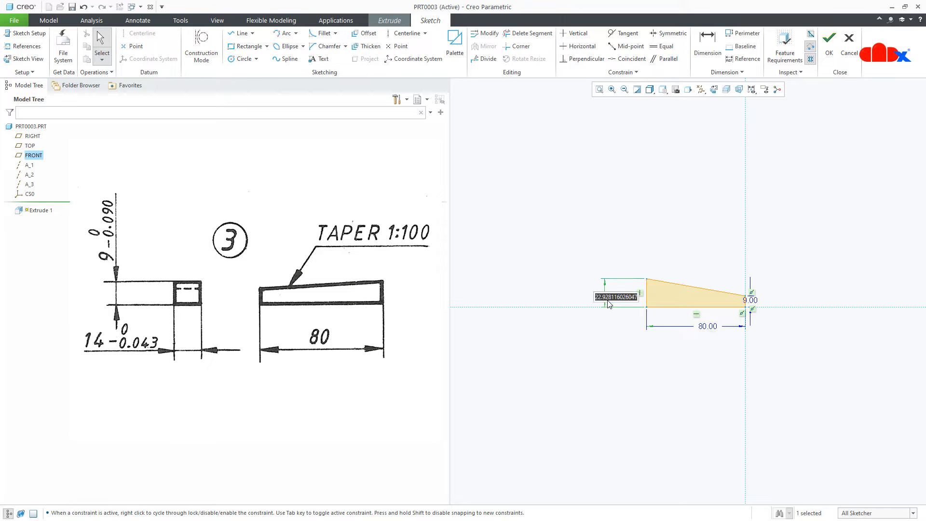
type("9-.8")
key("Return")
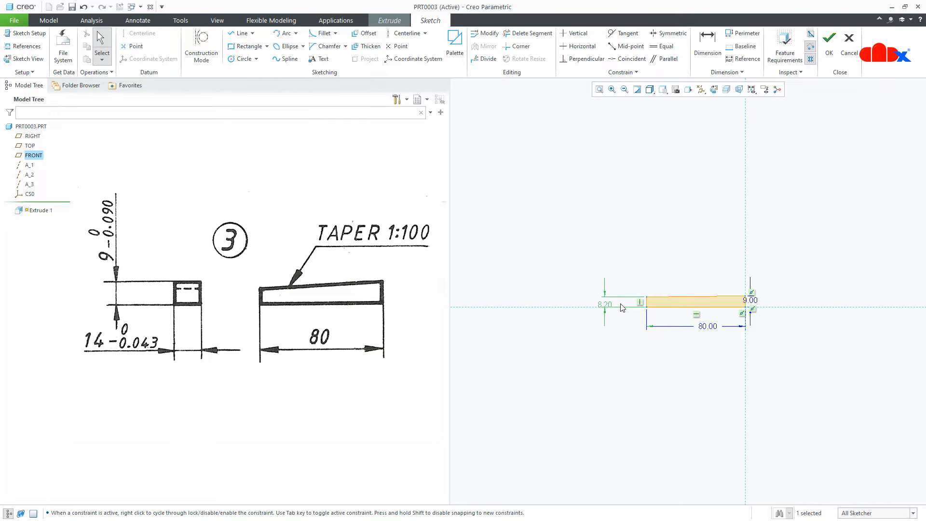
left_click(618, 328)
right_click(618, 328)
left_click(639, 408)
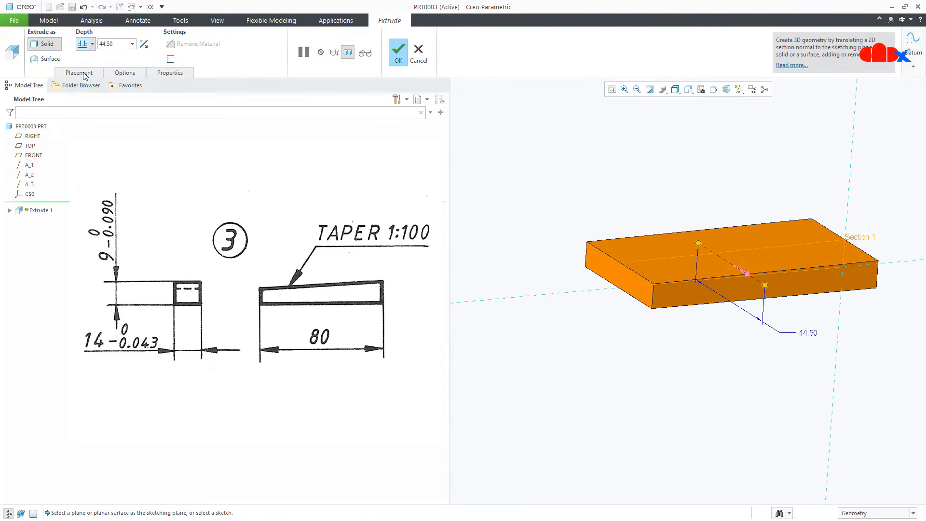
Step: Extrude the key profile symmetrically about the sketch plane to a total width of 14 mm
left_click(114, 44)
type("14")
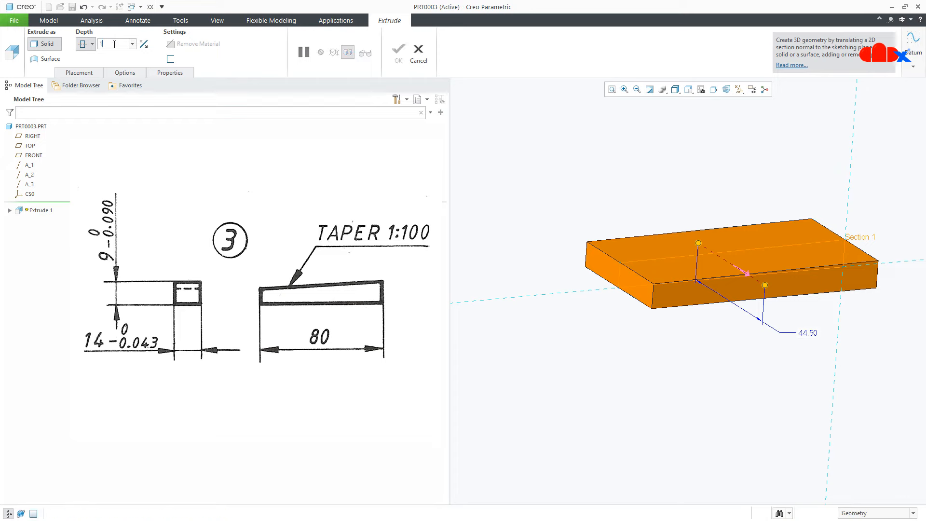
key("Return")
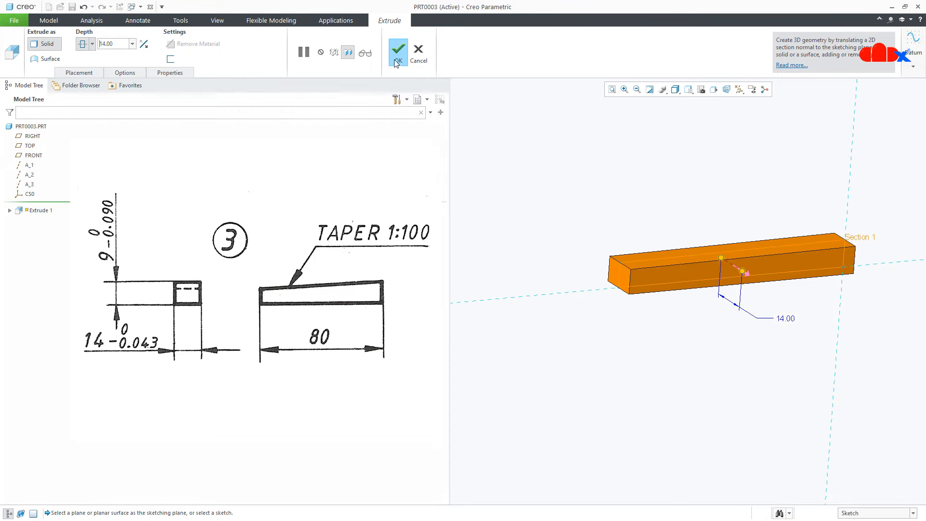
left_click(395, 59)
left_click(561, 321)
scroll(555, 321, "up", 3)
mouse_move(645, 313)
middle_mouse_down()
mouse_move(629, 317)
mouse_move(620, 337)
mouse_move(616, 291)
mouse_move(593, 293)
mouse_move(595, 281)
mouse_move(599, 314)
mouse_move(600, 300)
middle_mouse_up()
Step: Apply the bright red appearance to the key's taller end face and its adjoining bottom face
left_click(222, 22)
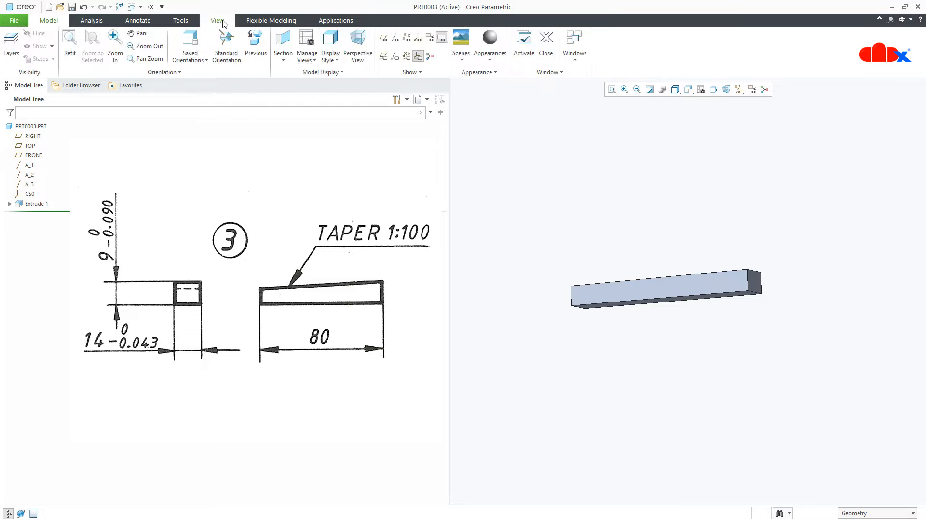
left_click(498, 64)
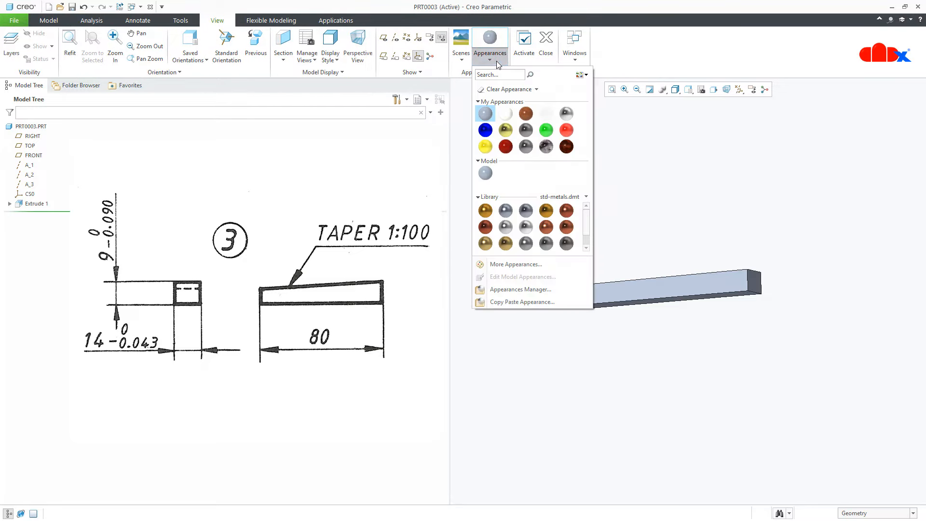
left_click(563, 129)
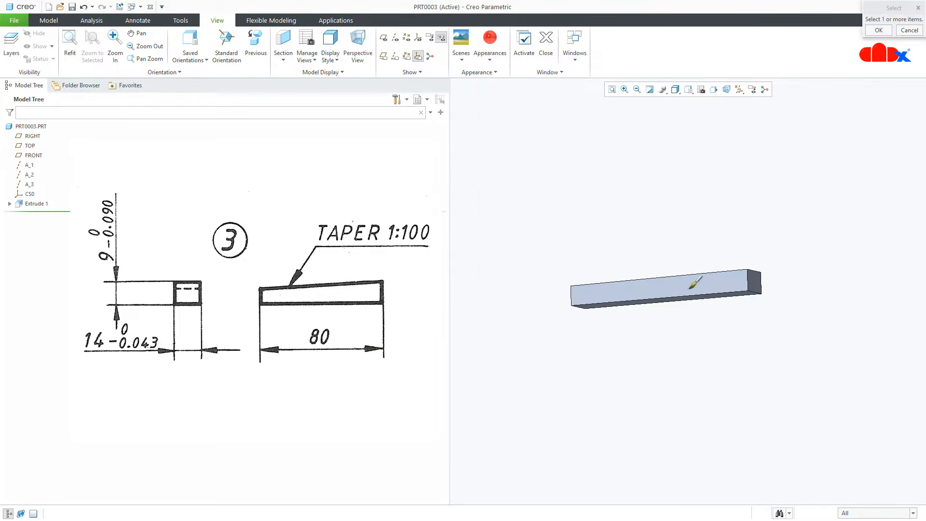
middle_click_drag(769, 347, 734, 352)
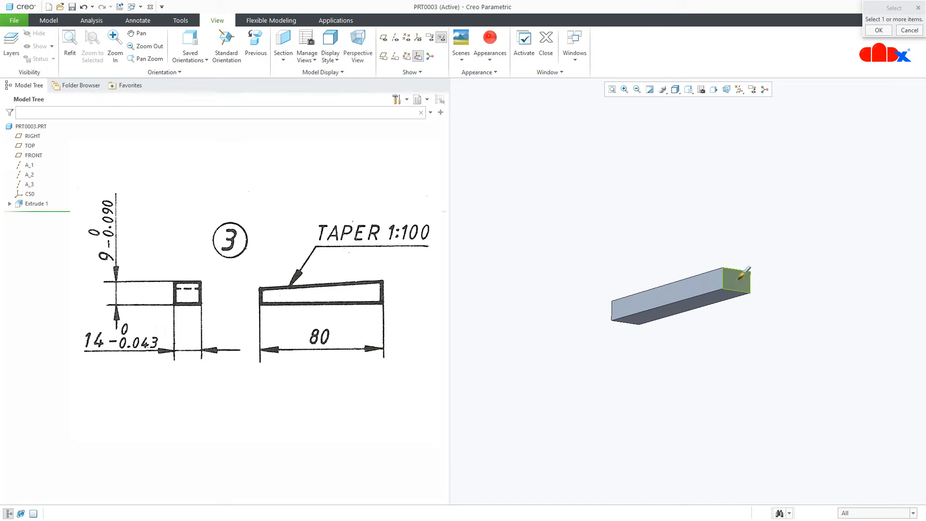
left_click(745, 277)
left_click(721, 295, "ctrl")
middle_click(781, 302)
mouse_move(780, 301)
middle_mouse_down()
mouse_move(765, 319)
mouse_move(798, 337)
mouse_move(765, 337)
mouse_move(778, 332)
middle_mouse_up()
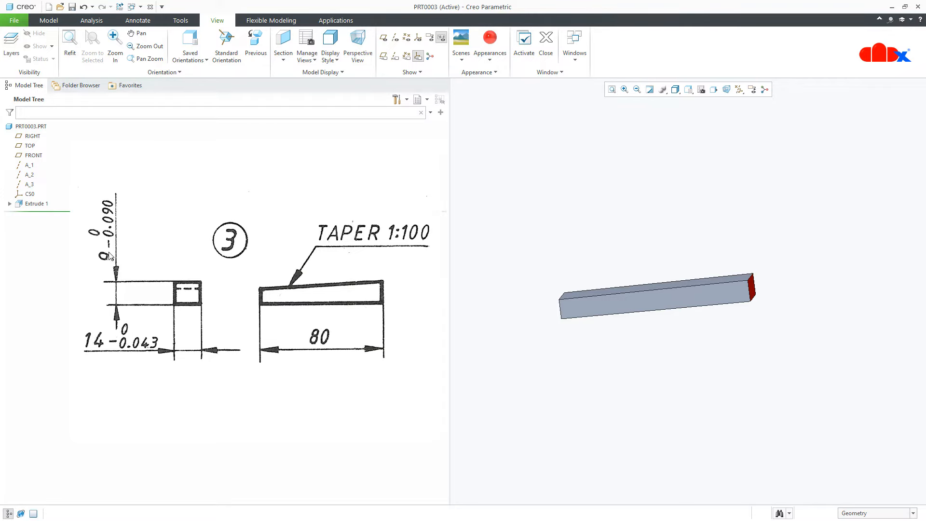
Step: Return the key to the standard orientation and save the part
mouse_move(685, 335)
middle_mouse_down()
mouse_move(682, 316)
mouse_move(678, 336)
mouse_move(672, 317)
mouse_move(642, 309)
mouse_move(666, 348)
mouse_move(696, 325)
middle_mouse_up()
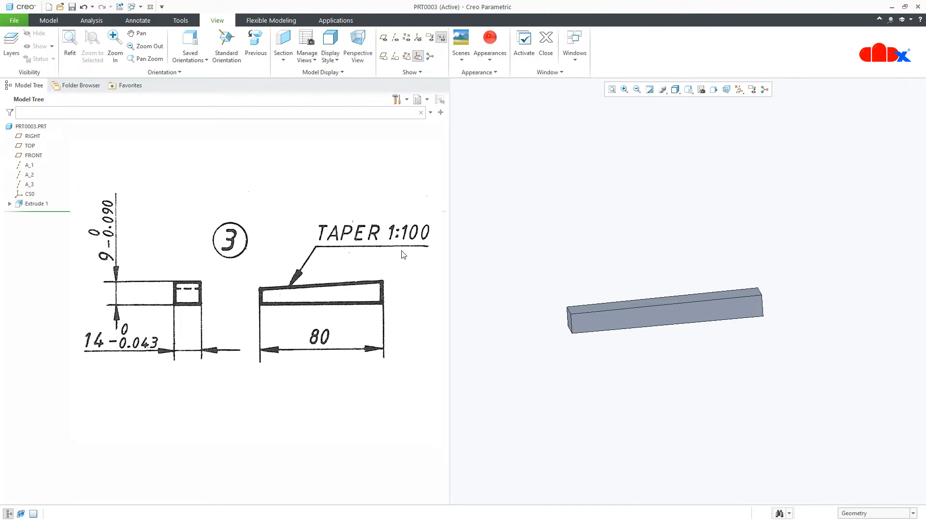
key("ctrl+d")
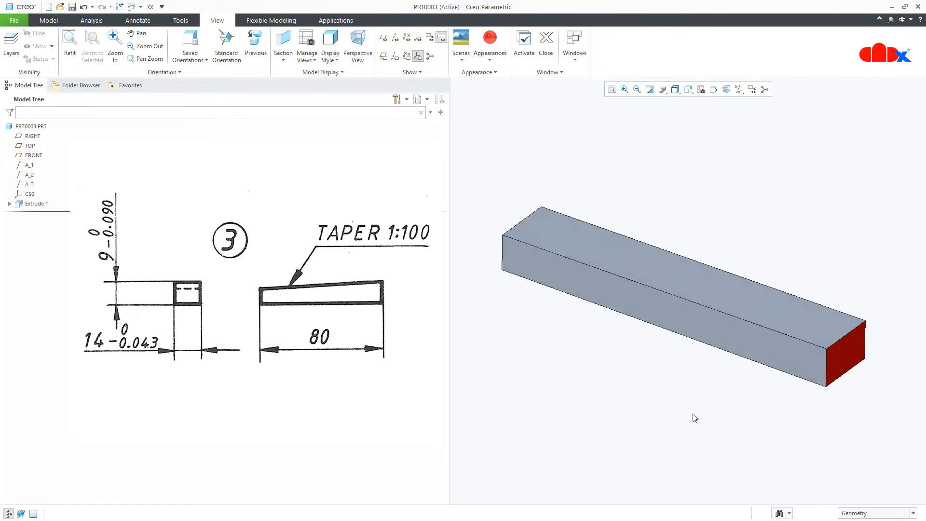
key("ctrl+s")
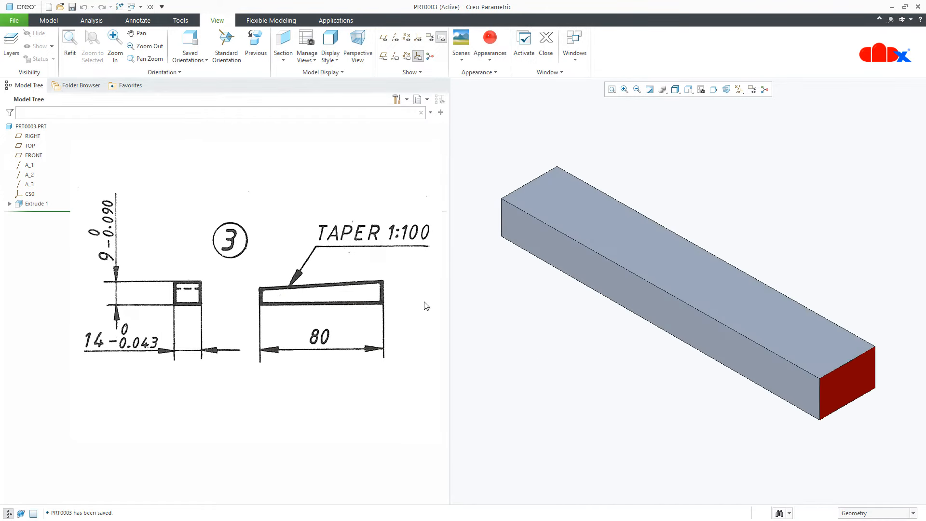
Step: Create a new solid part prt0004 from the default template in a maximized window
left_click(49, 22)
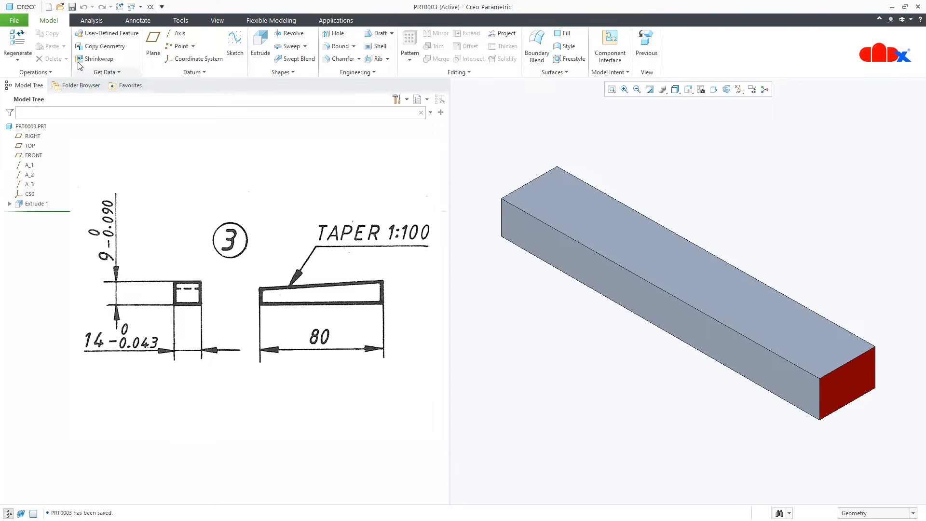
left_click(49, 7)
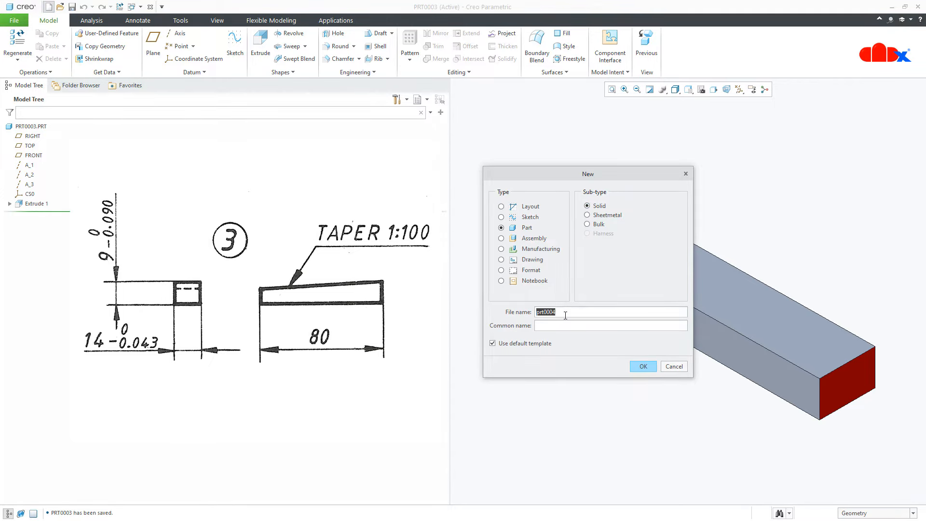
left_click(645, 366)
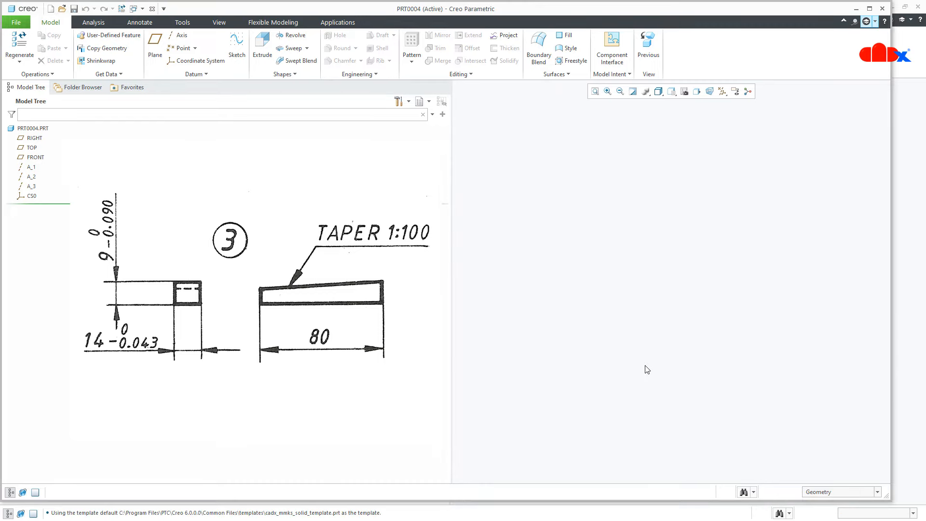
left_click(870, 8)
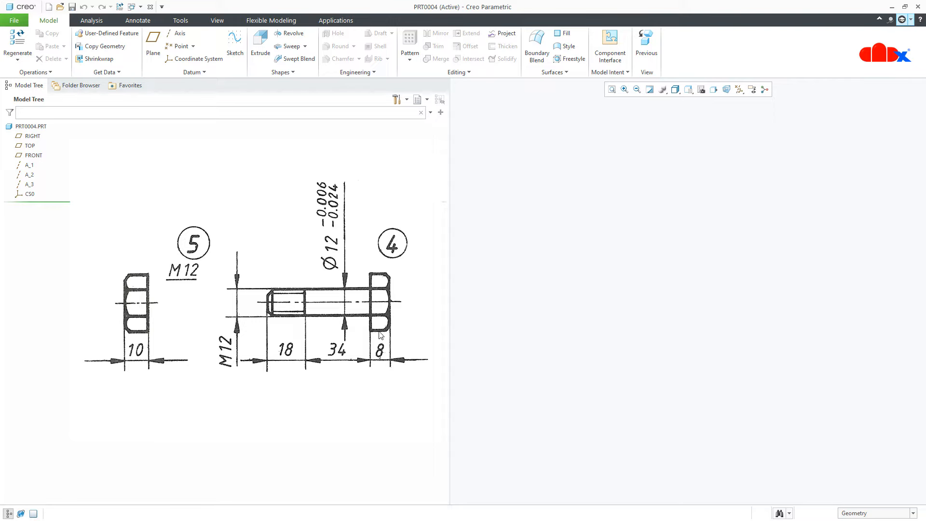
Step: Start an extrusion sketch on the RIGHT plane, viewed square-on
left_click(261, 46)
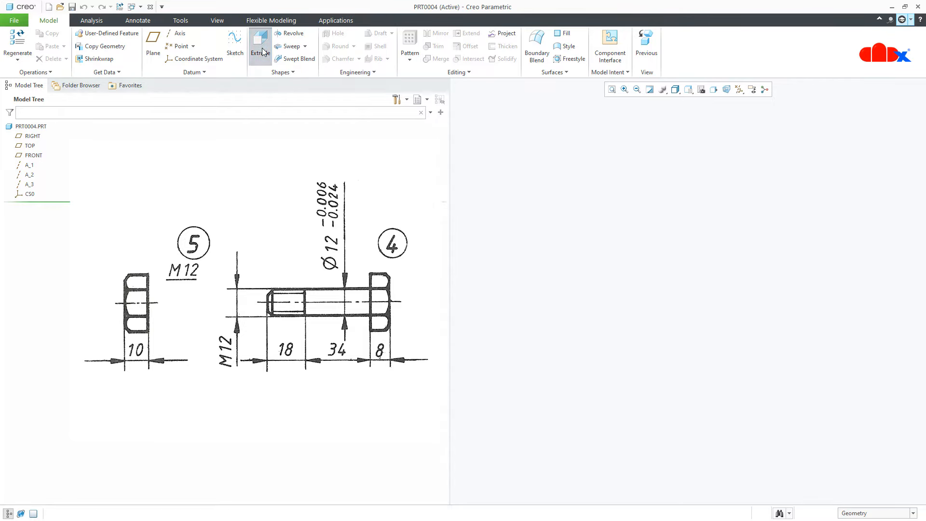
left_click(21, 136)
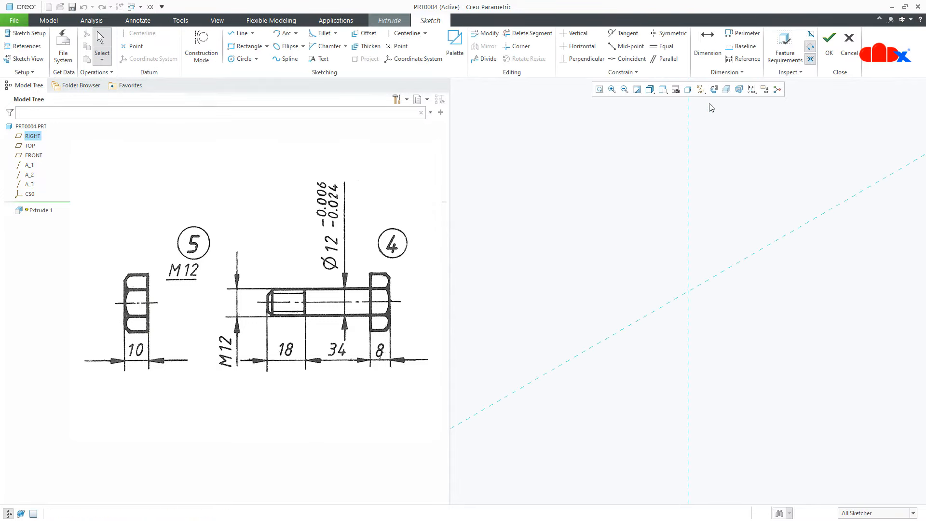
left_click(714, 89)
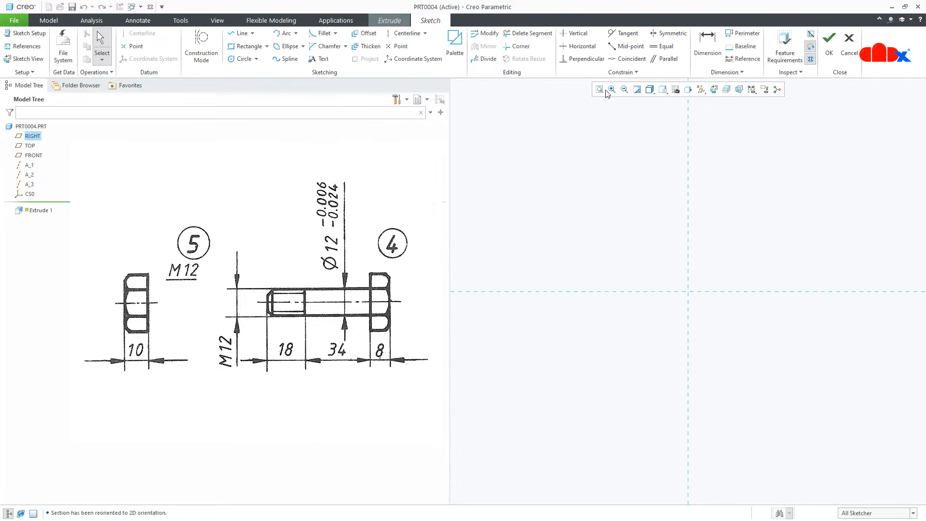
Step: Insert a 6-sided hexagon from the sketcher palette, centred on the origin and rotated -90 degrees
left_click(455, 52)
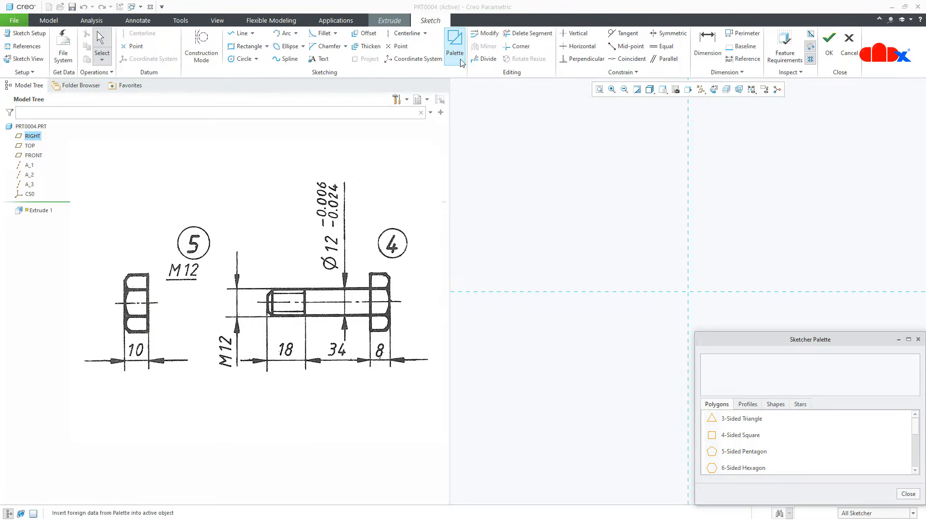
double_click(751, 470)
left_click(589, 415)
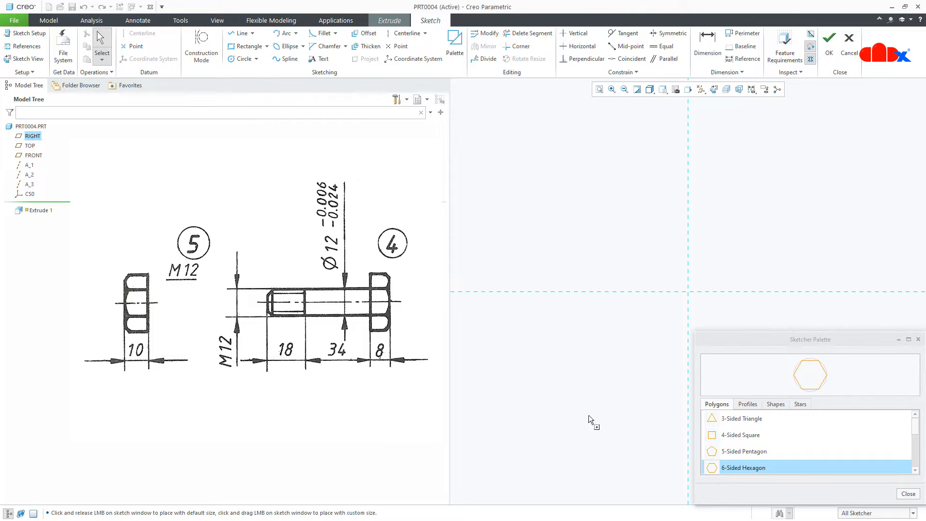
left_click(910, 495)
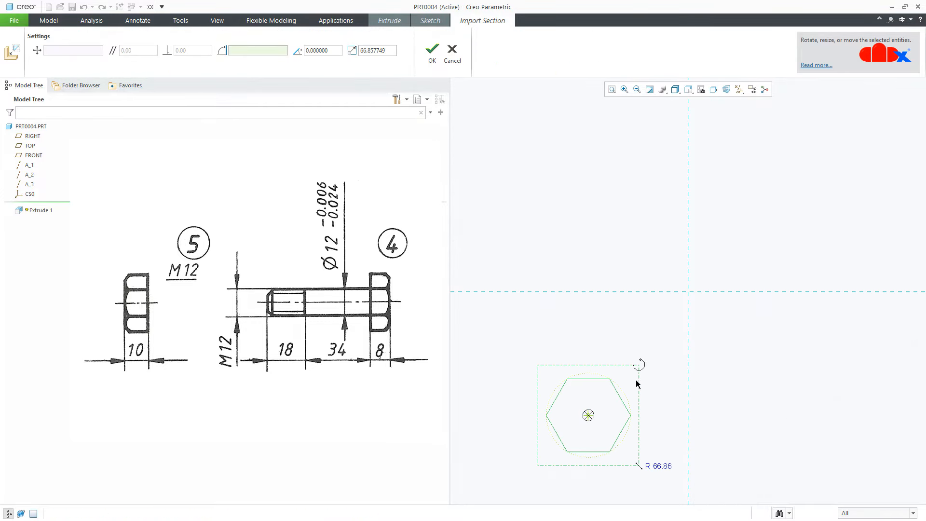
left_click_drag(589, 415, 689, 293)
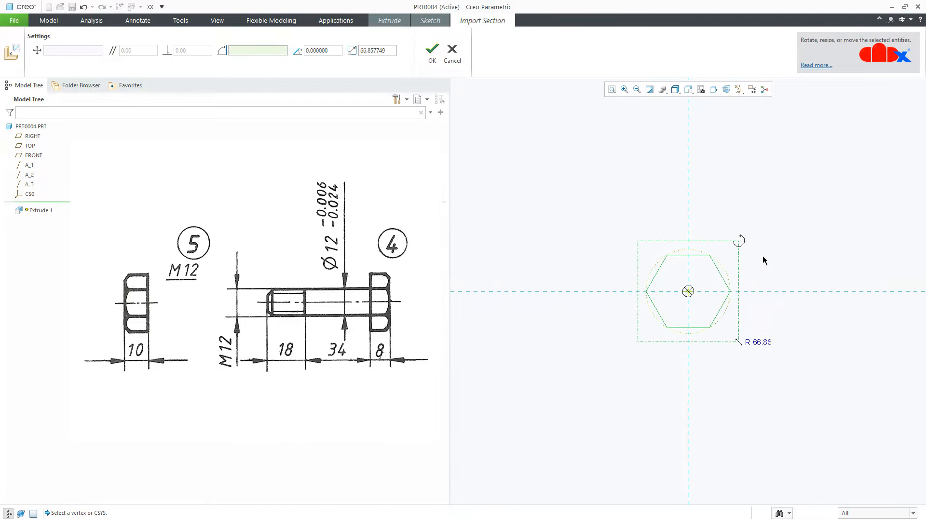
left_click_drag(741, 243, 747, 352)
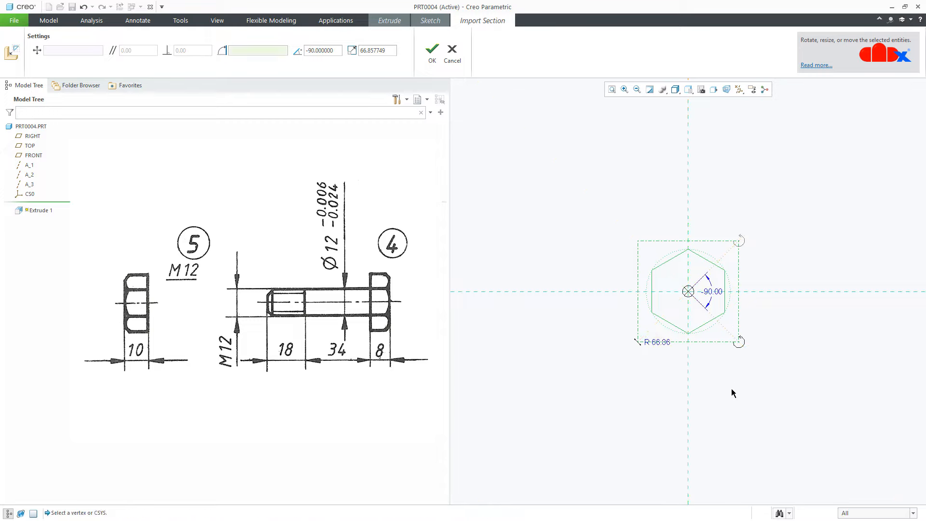
left_click(427, 61)
Step: Delete the side-length dimension of the hexagon
scroll(690, 297, "up", 3)
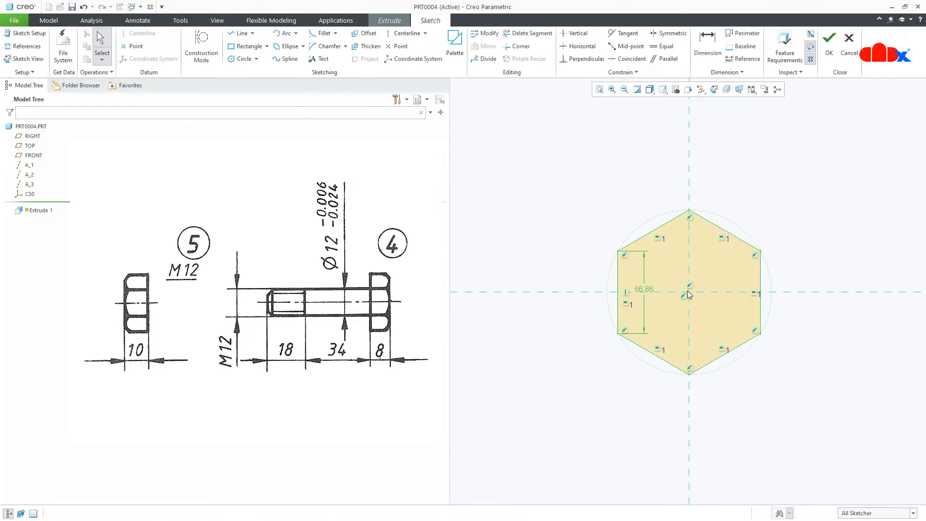
left_click(638, 91)
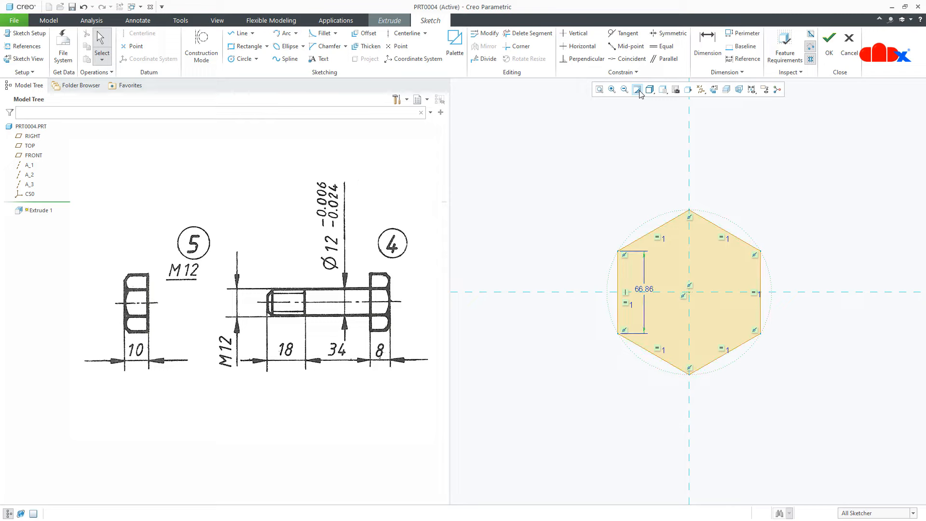
left_click(647, 288)
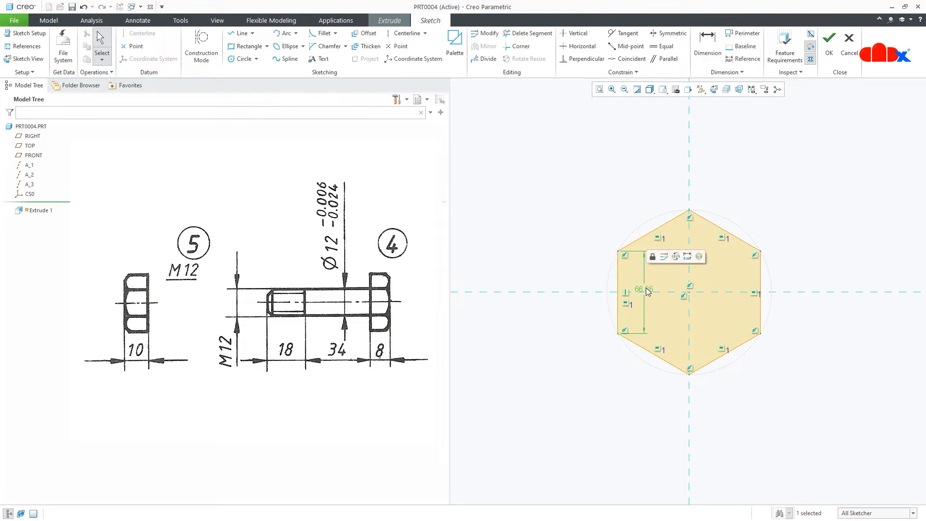
key("Delete")
Step: Dimension the hexagon across its upper and lower corners at 24 mm and finish the sketch
right_click(795, 353)
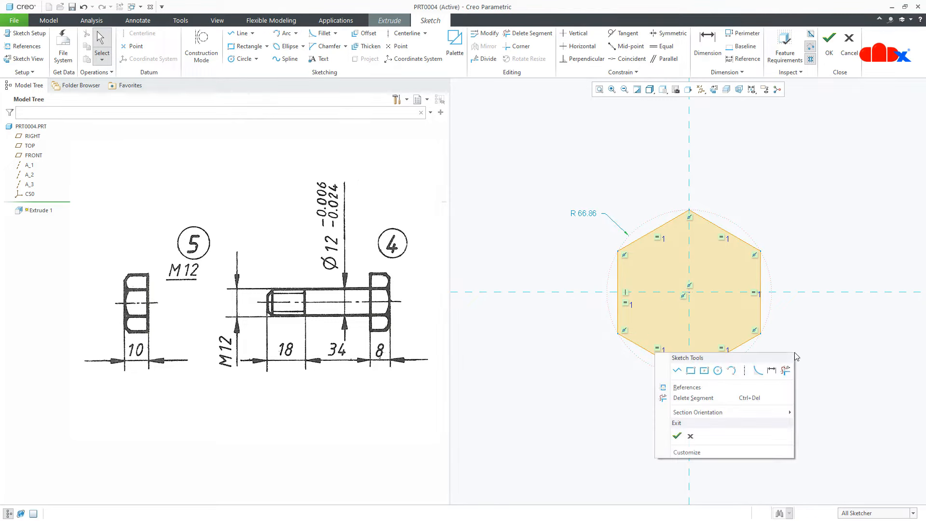
left_click(772, 371)
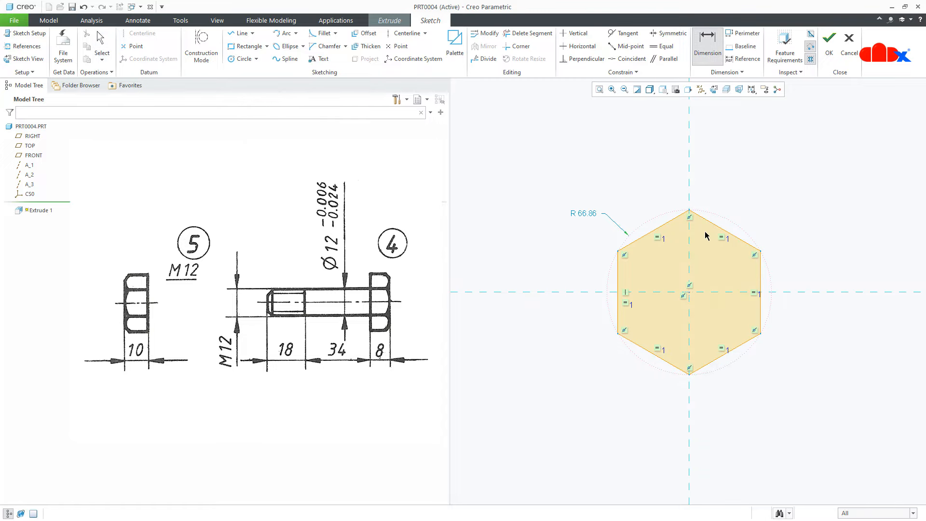
left_click(690, 211)
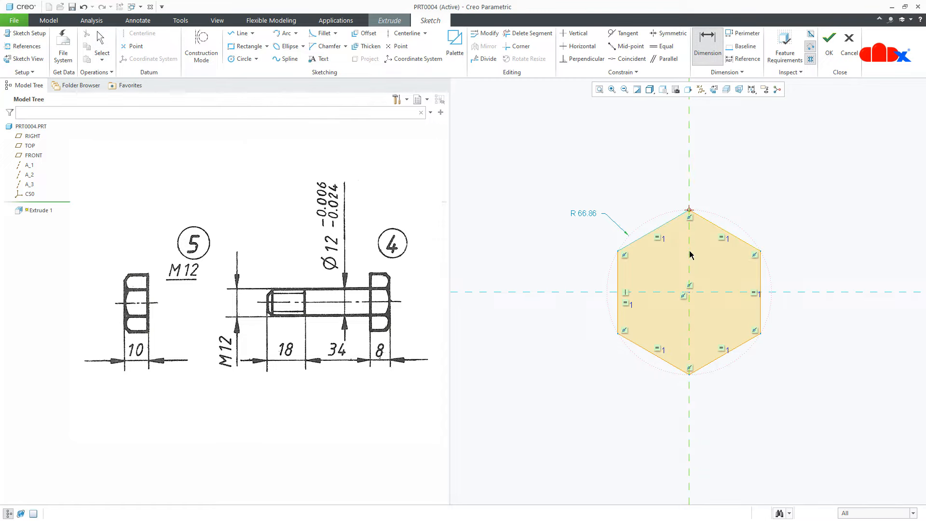
left_click(690, 374)
middle_click(823, 326)
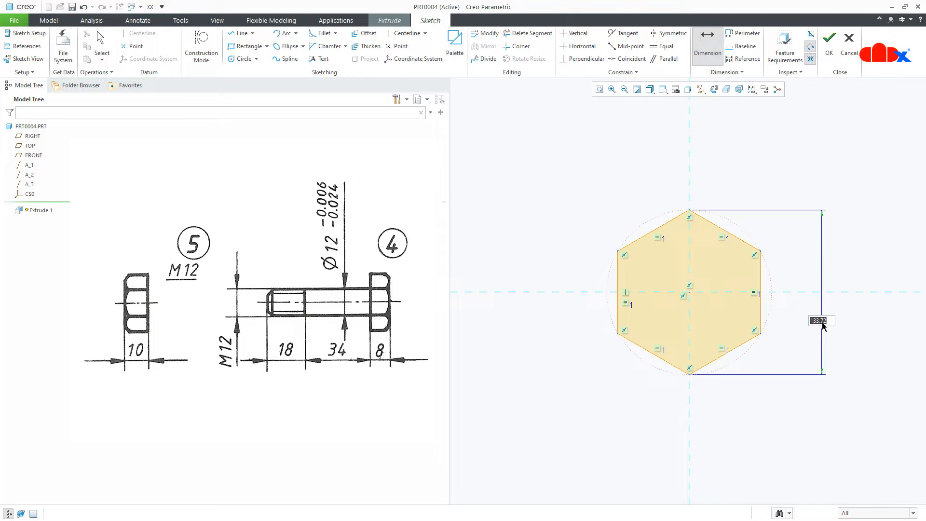
type("24")
key("Return")
scroll(695, 295, "up", 5)
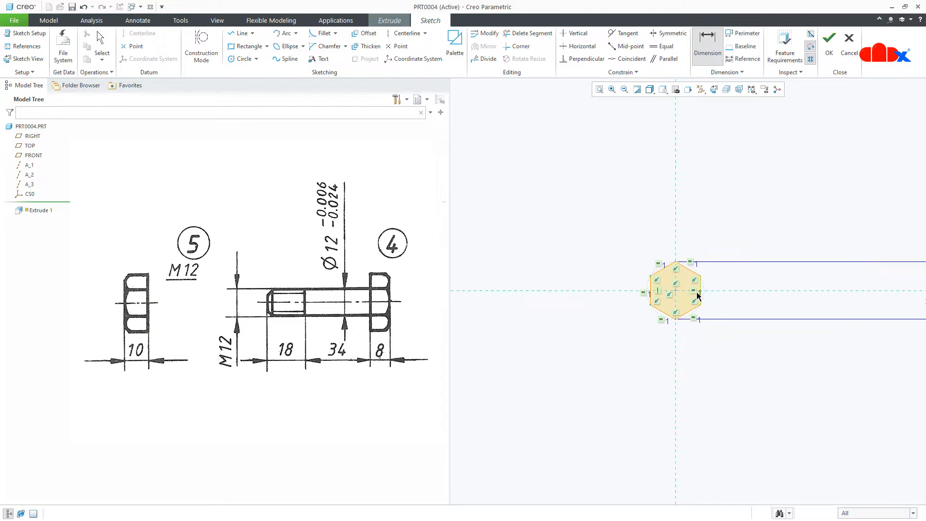
right_click(693, 297)
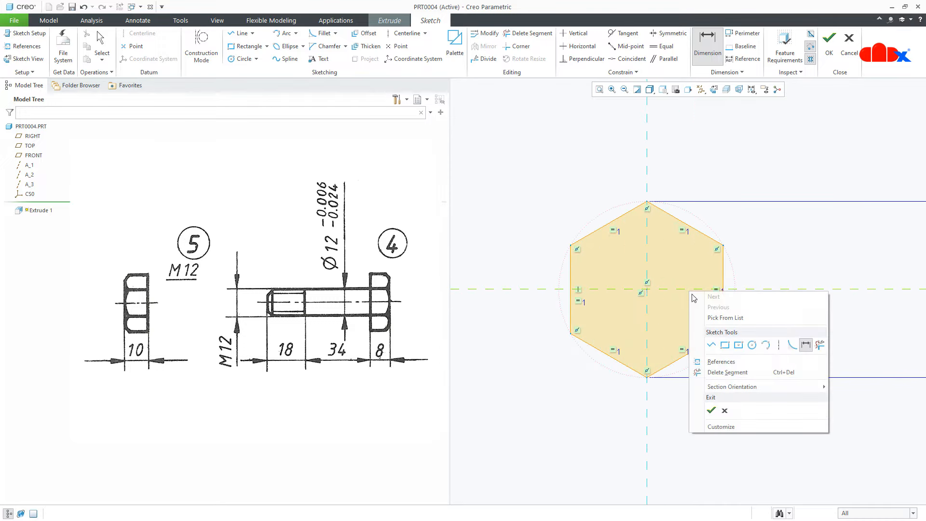
left_click(711, 410)
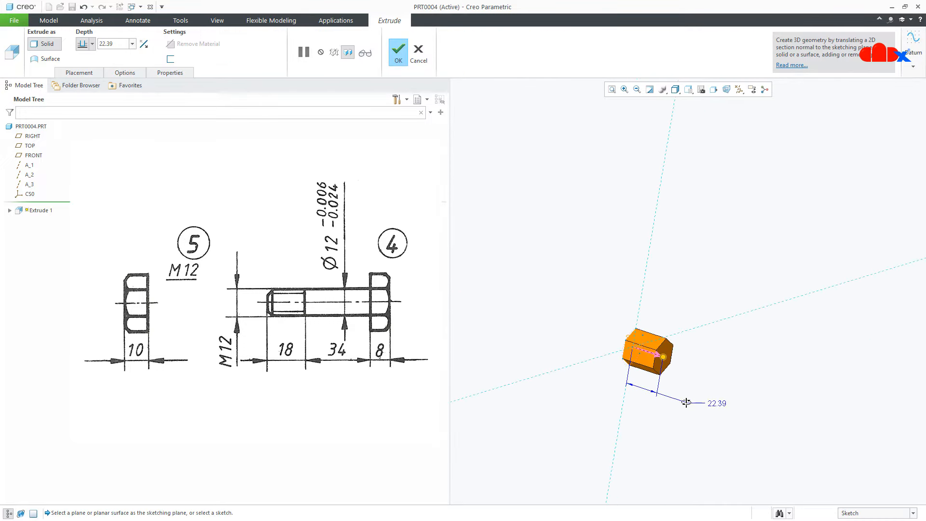
Step: Extrude the hexagon 8 mm deep to form the bolt head and return to the default orientation
double_click(767, 348)
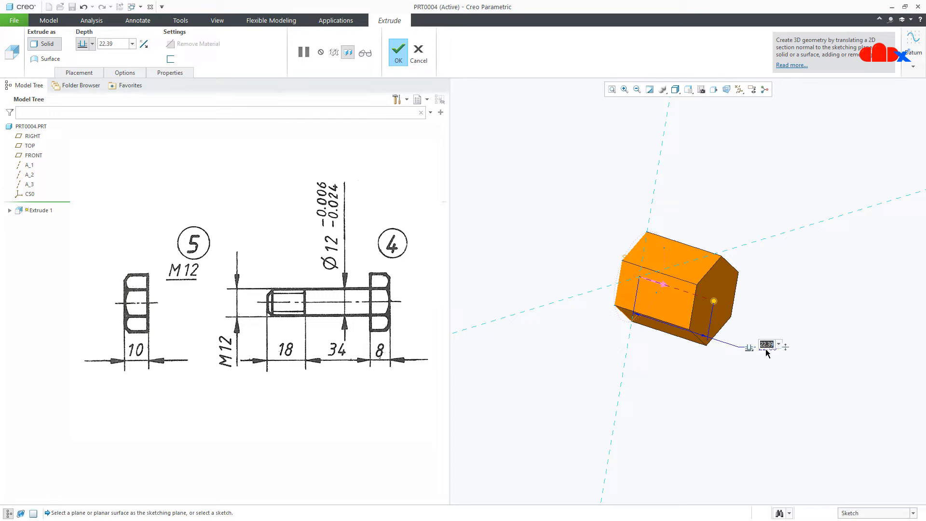
type("8")
key("Return")
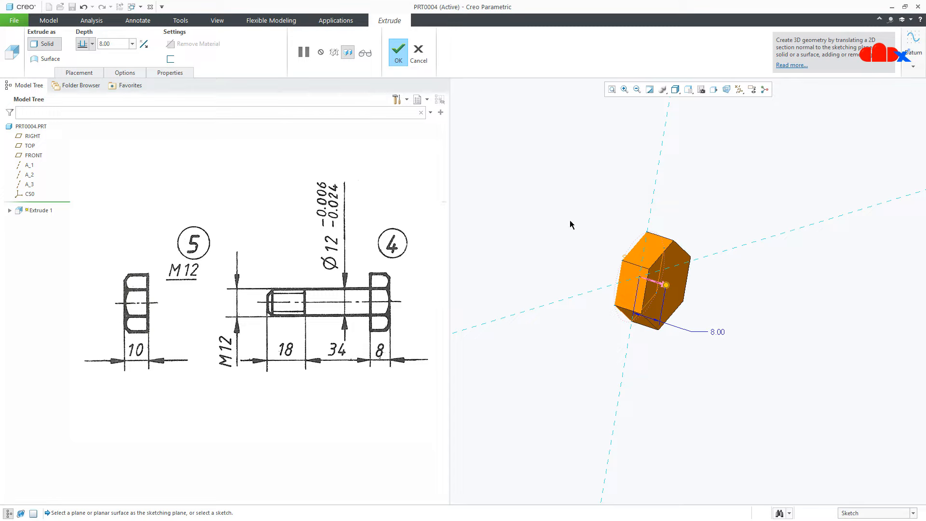
left_click(405, 55)
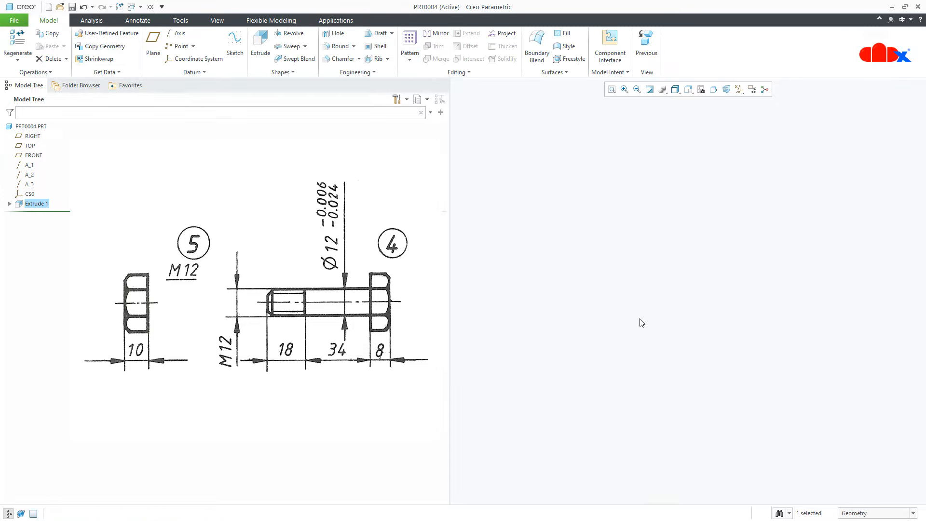
key("ctrl+d")
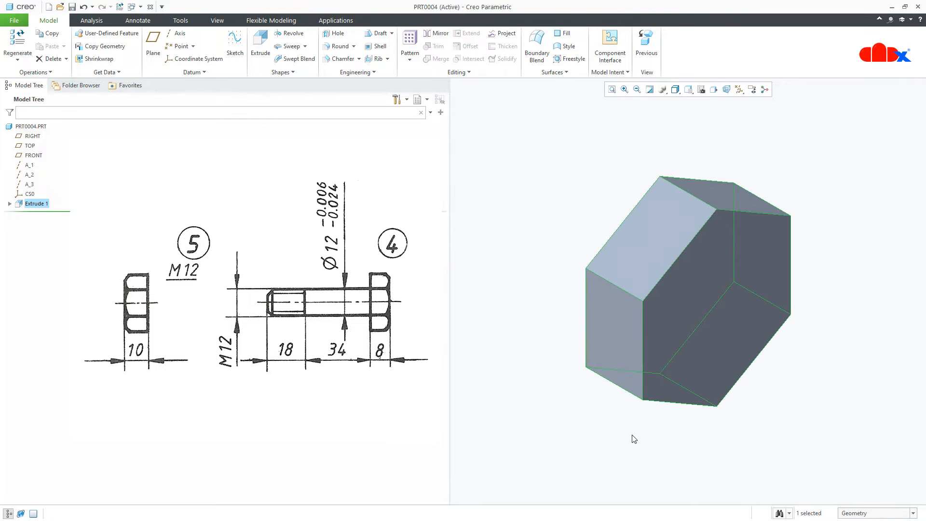
left_click(631, 442)
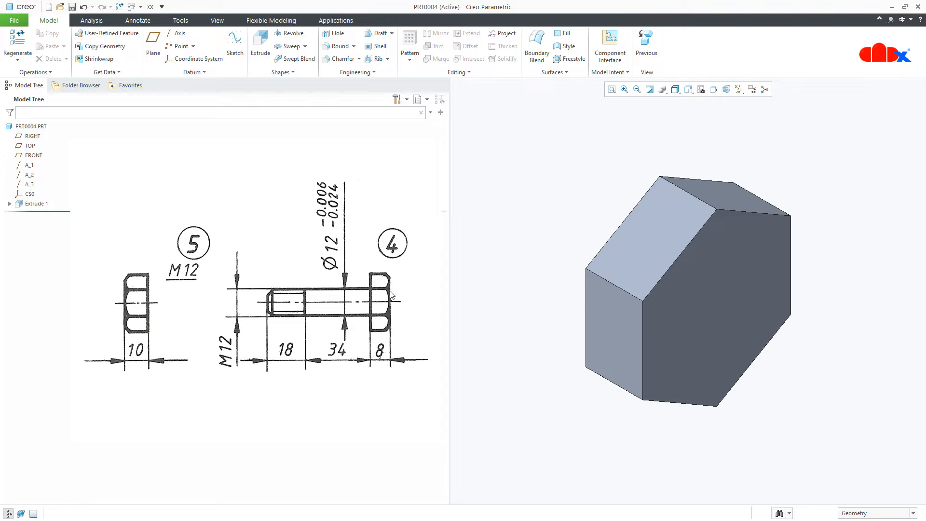
Step: Display the datum planes and start a revolve sketch on the TOP plane, viewed square-on
left_click(739, 89)
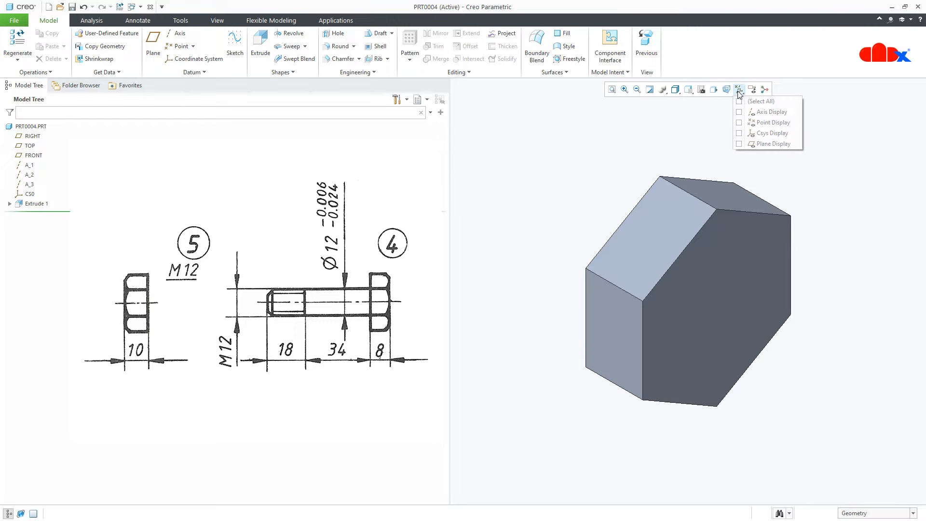
left_click(751, 144)
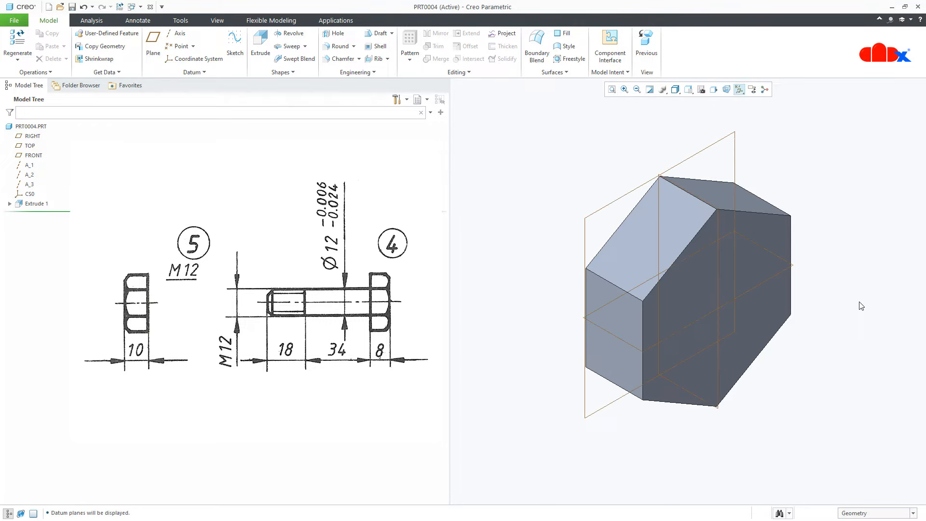
mouse_move(670, 384)
middle_mouse_down()
mouse_move(661, 393)
mouse_move(640, 359)
mouse_move(632, 368)
mouse_move(650, 367)
middle_mouse_up()
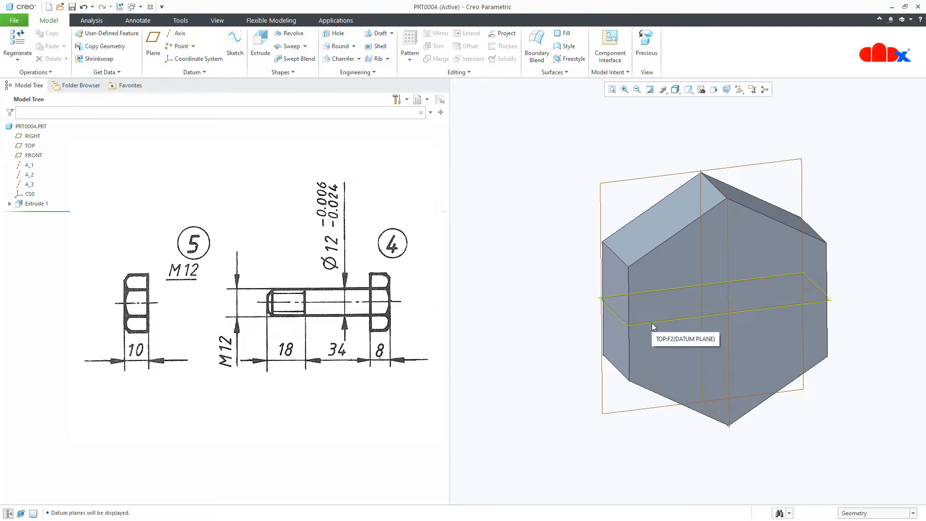
middle_click_drag(722, 341, 761, 337)
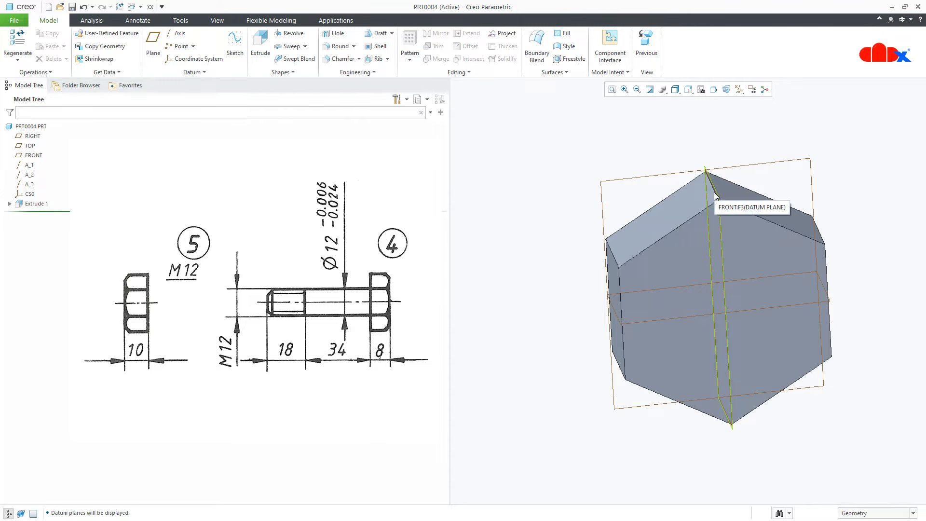
middle_click_drag(729, 364, 729, 366)
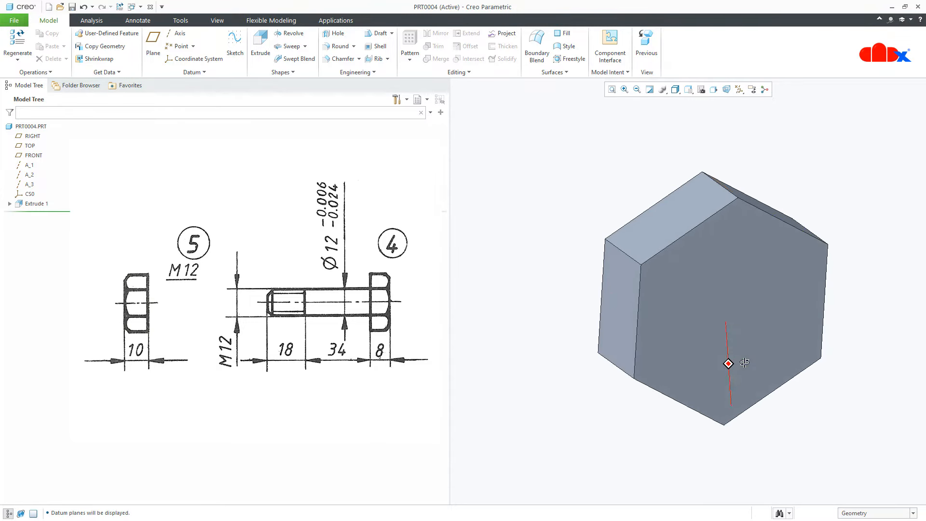
left_click(731, 365)
left_click(664, 323)
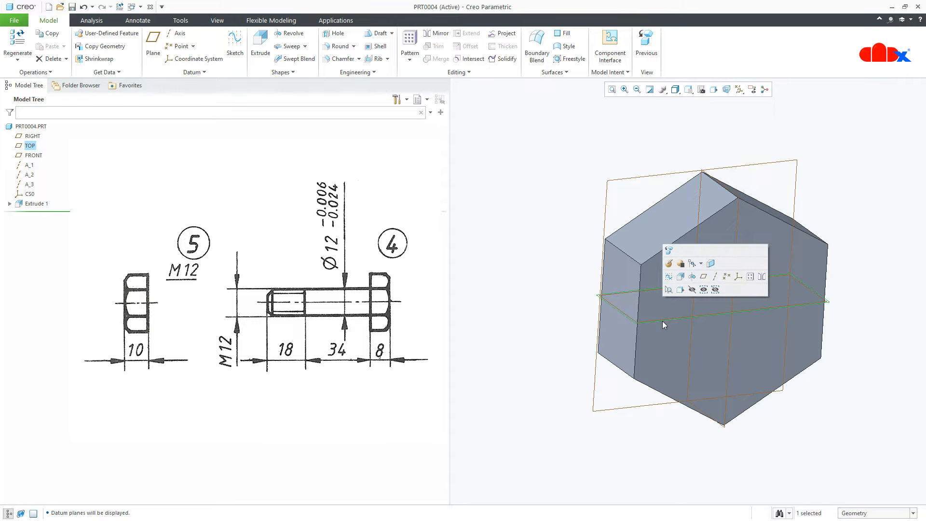
left_click(291, 34)
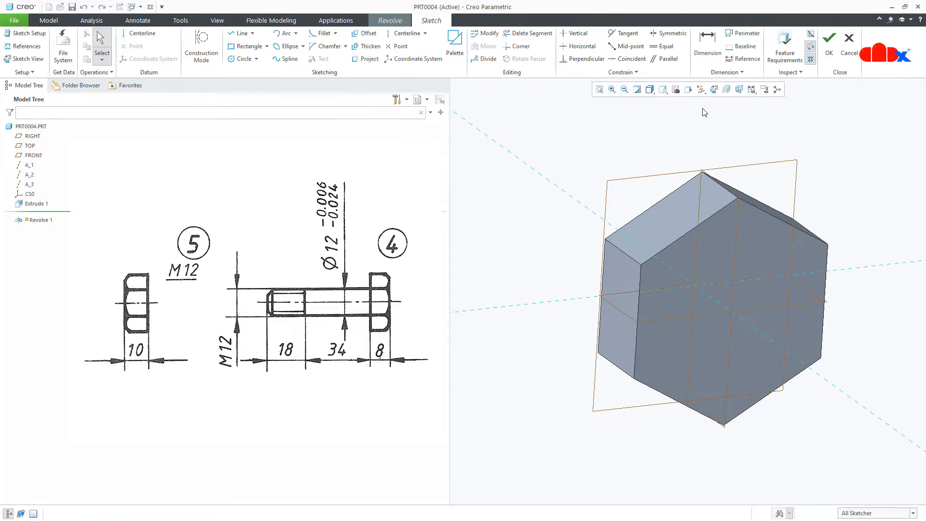
left_click(714, 90)
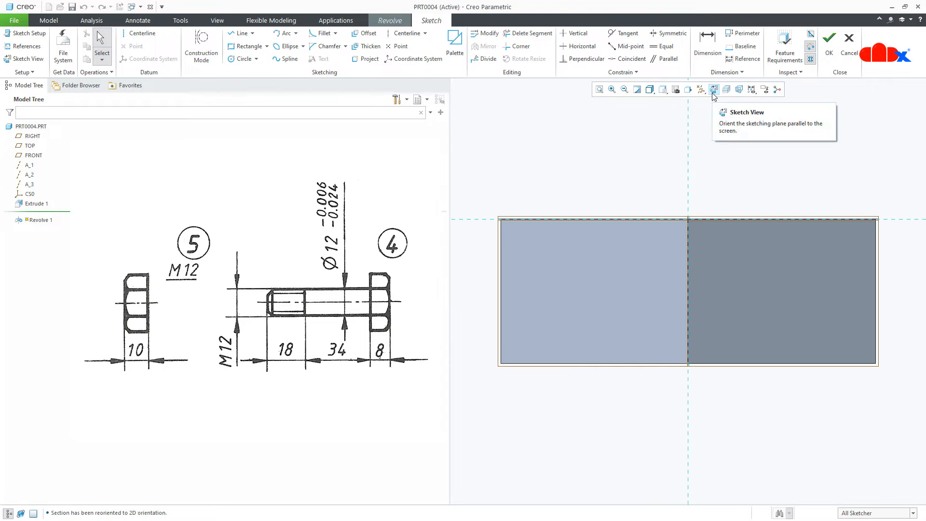
Step: Hide the datum planes and open the references of the revolve sketch
left_click(701, 89)
left_click(701, 144)
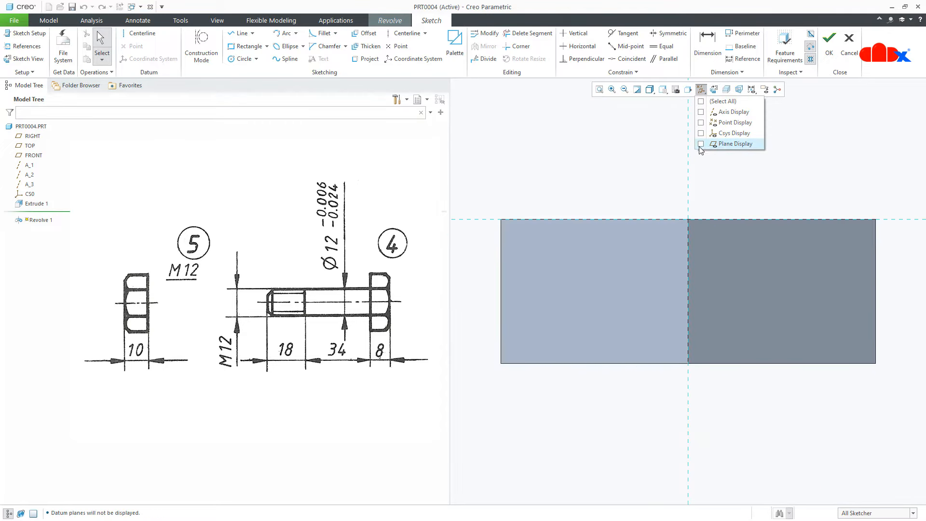
left_click(23, 46)
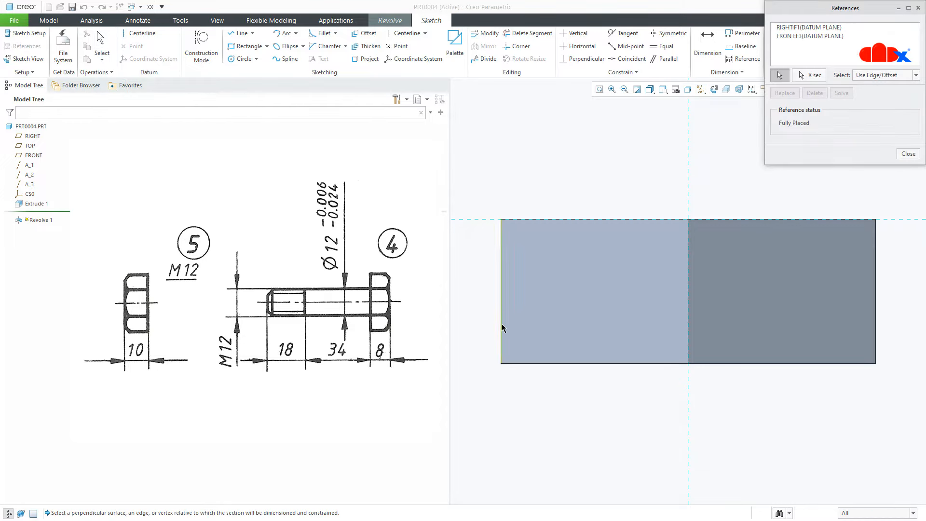
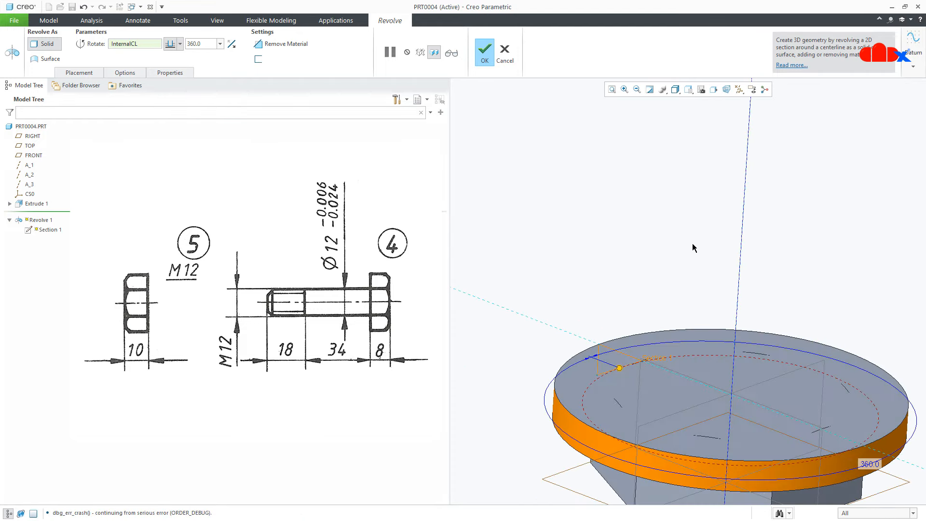
Step: Make the 360° revolve remove material to chamfer the corners of the hexagonal head, preview it and complete the feature
left_click(292, 43)
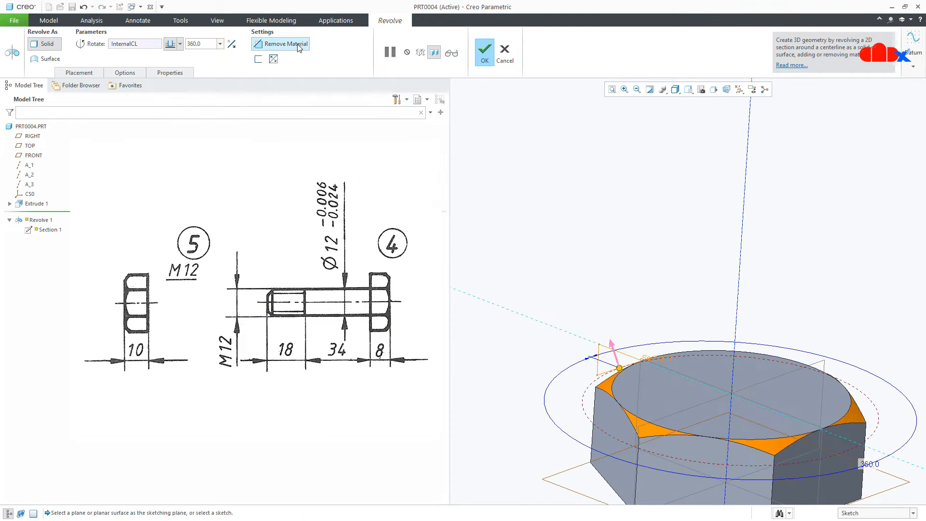
left_click(452, 53)
scroll(627, 223, "down", 3)
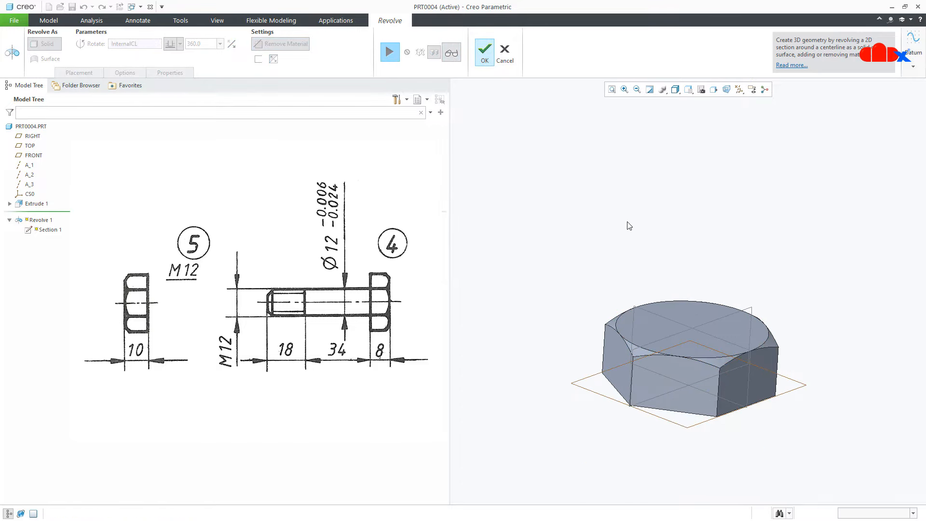
scroll(686, 434, "up", 3)
mouse_move(685, 434)
middle_mouse_down()
mouse_move(711, 393)
mouse_move(699, 407)
mouse_move(682, 399)
mouse_move(720, 380)
mouse_move(661, 329)
middle_mouse_up()
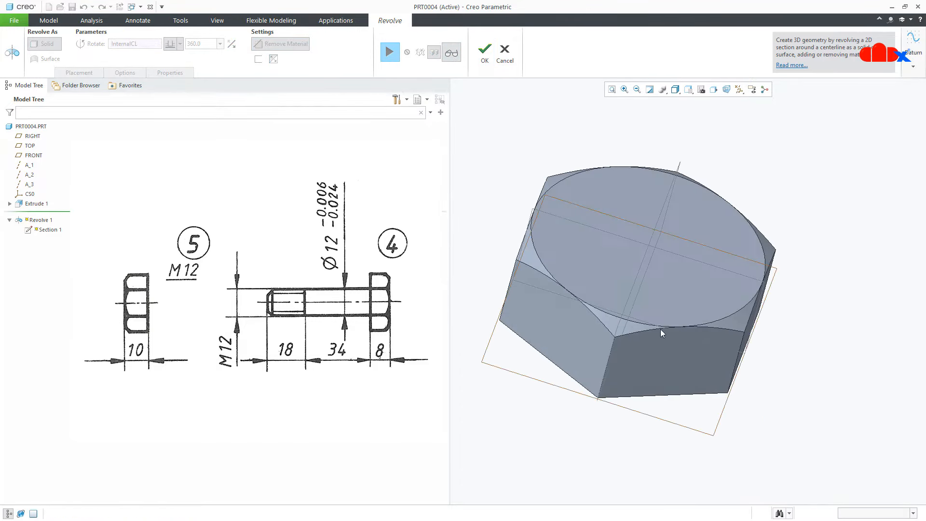
left_click(485, 52)
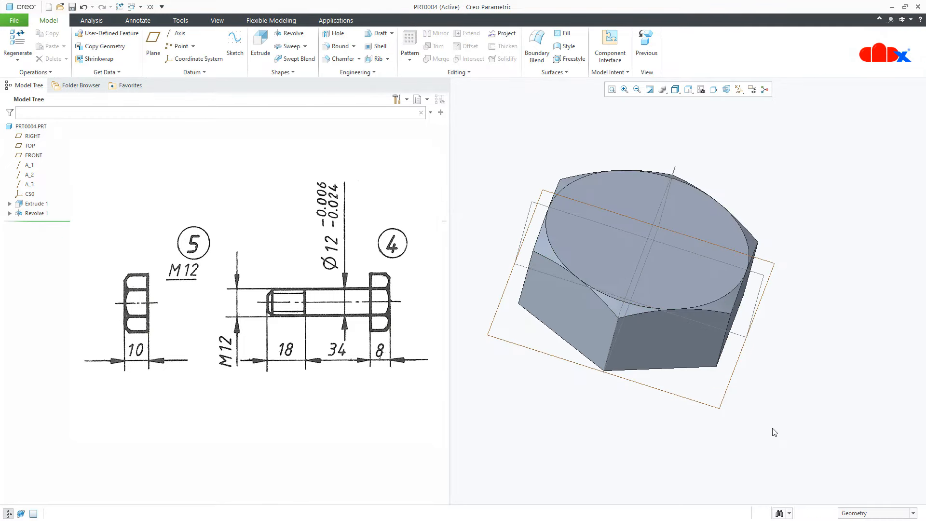
key("ctrl+d")
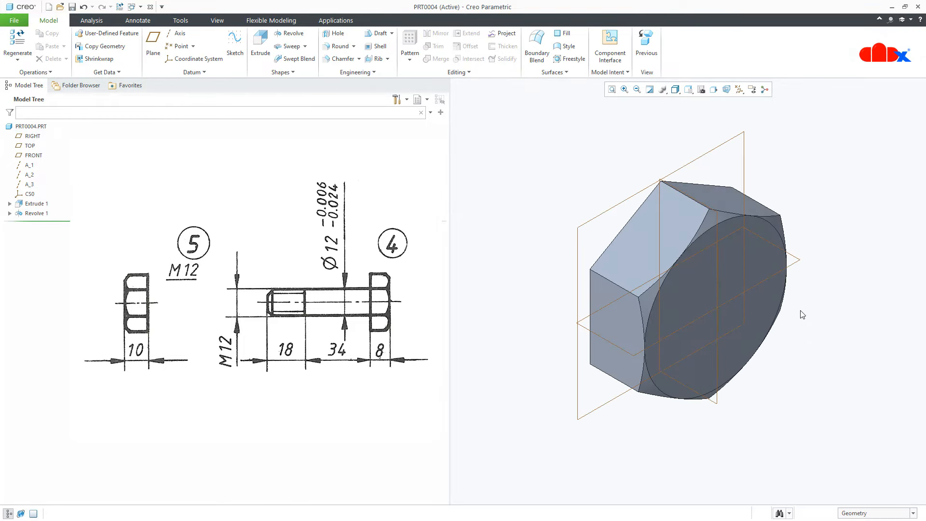
Step: Turn off the datum plane display and inspect the chamfered hexagonal head
left_click(739, 89)
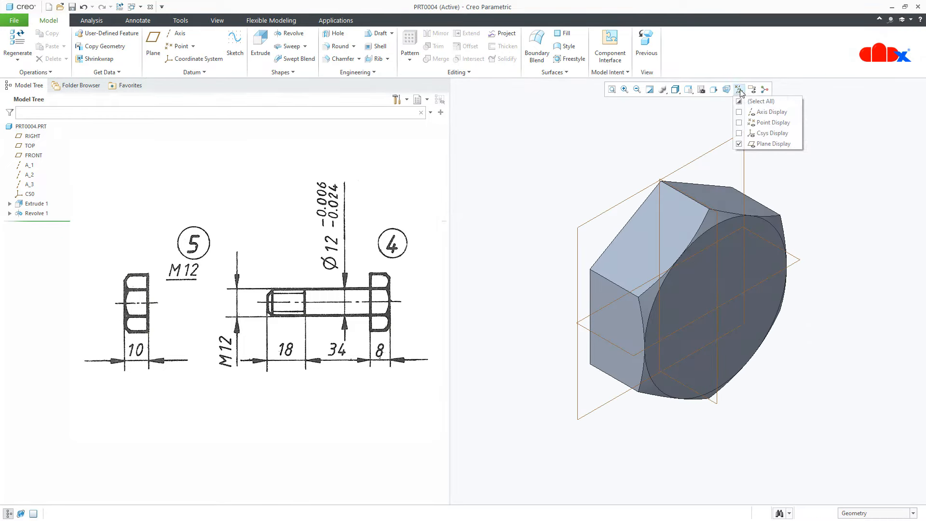
left_click(740, 144)
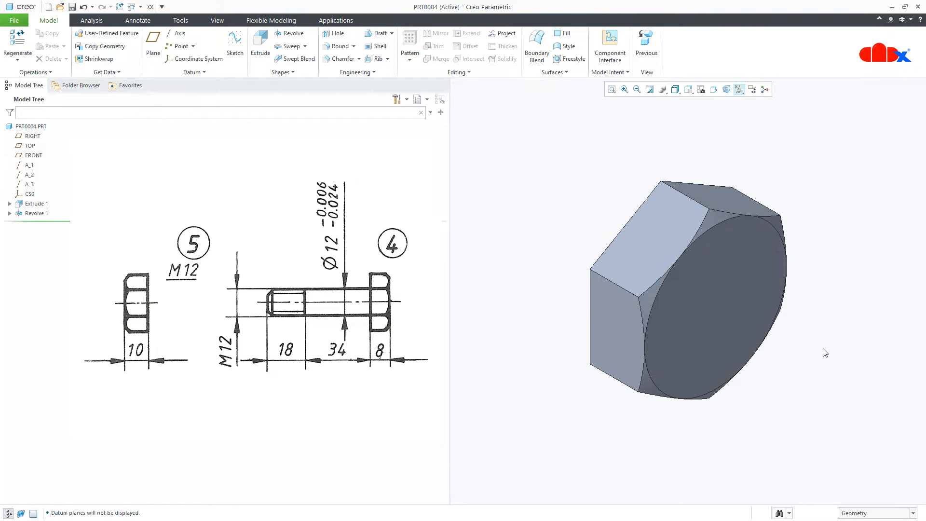
scroll(678, 358, "down", 2)
mouse_move(678, 358)
middle_mouse_down()
mouse_move(701, 341)
mouse_move(696, 352)
mouse_move(679, 346)
mouse_move(798, 341)
mouse_move(771, 366)
mouse_move(755, 351)
mouse_move(722, 355)
mouse_move(740, 379)
mouse_move(739, 361)
mouse_move(756, 362)
mouse_move(736, 386)
middle_mouse_up()
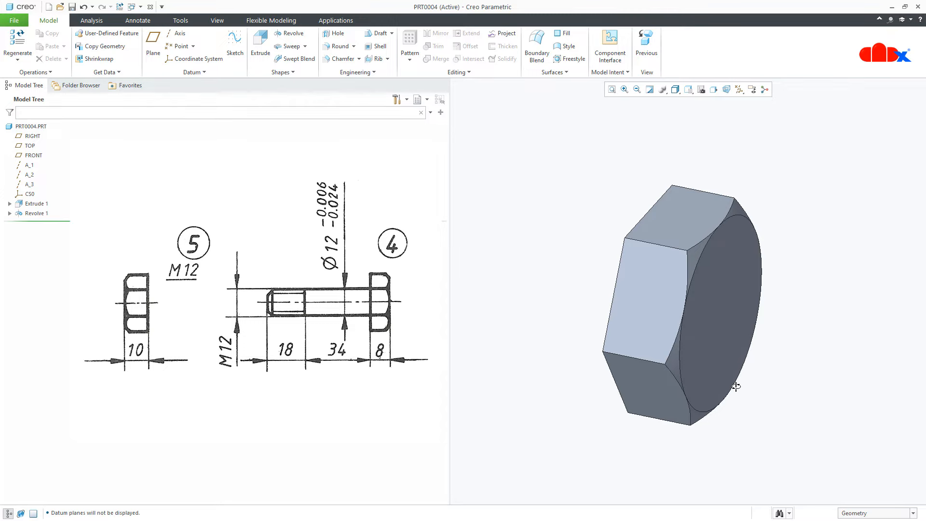
Step: Save a copy of the hexagonal head part as PRT0005 in the Flange coupling1 folder
left_click(22, 21)
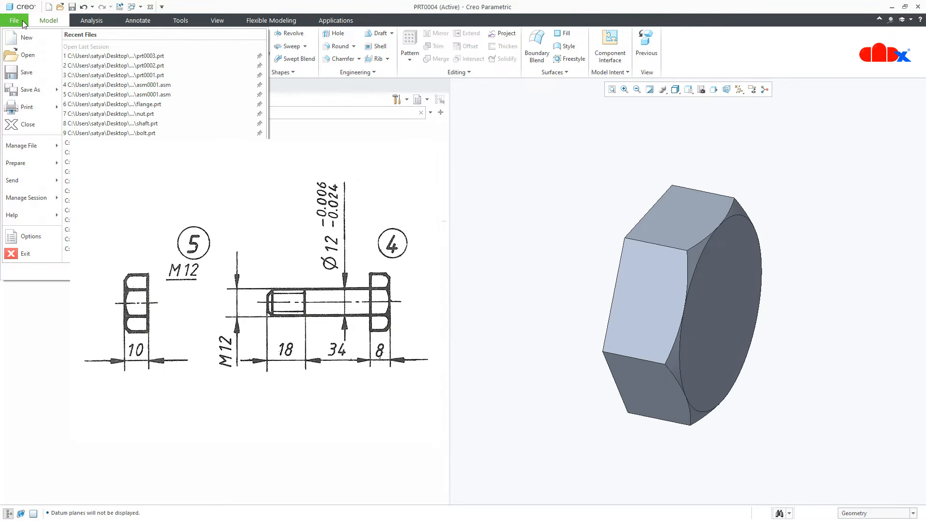
mouse_move(29, 90)
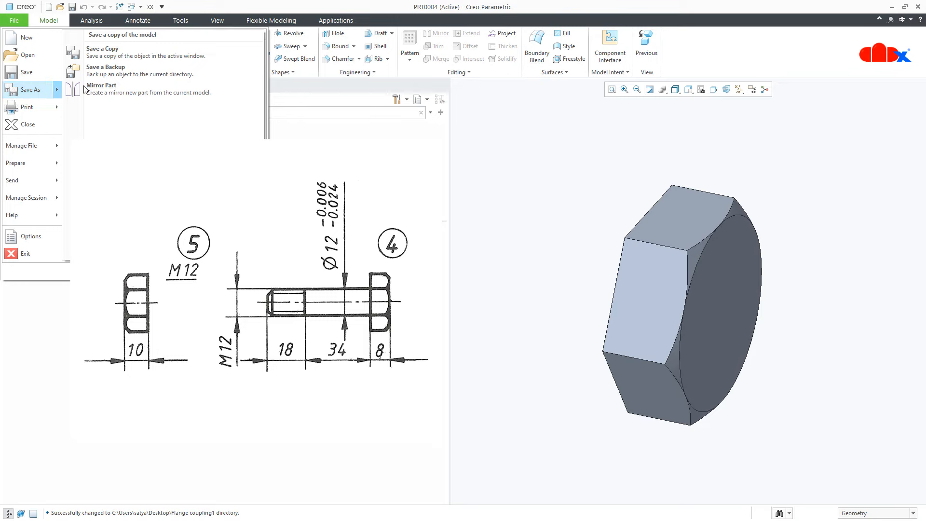
left_click(98, 52)
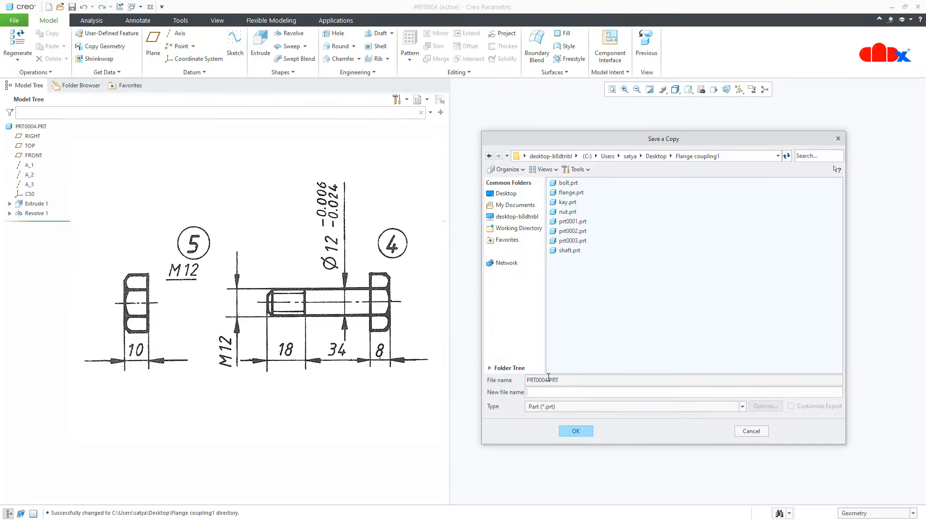
left_click_drag(549, 379, 514, 378)
left_click(552, 394)
key("ctrl+v")
left_click(574, 429)
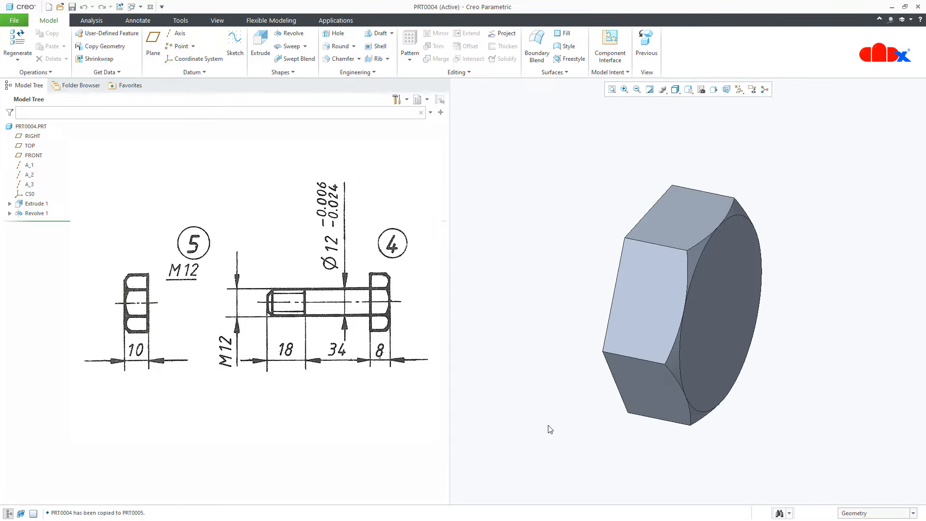
Step: Open prt0005.prt from the Flange coupling1 folder and maximize its window
left_click(60, 6)
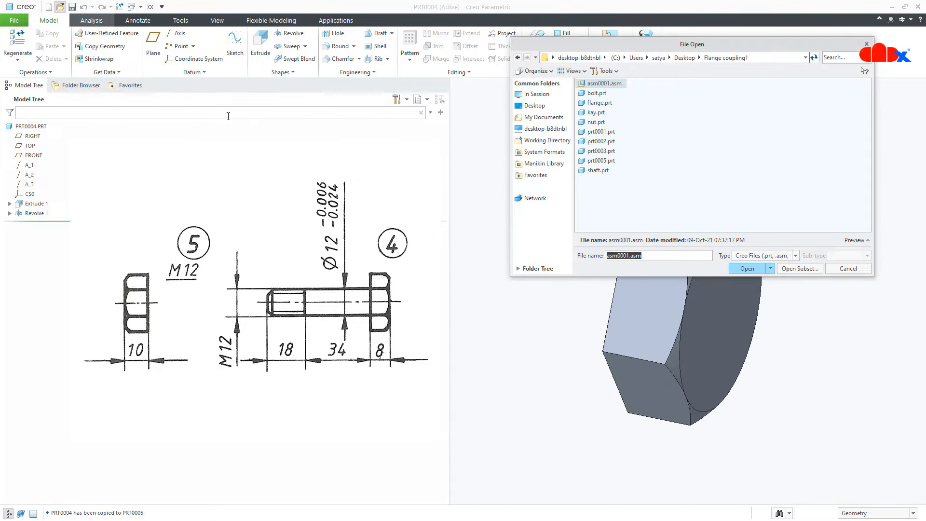
double_click(603, 161)
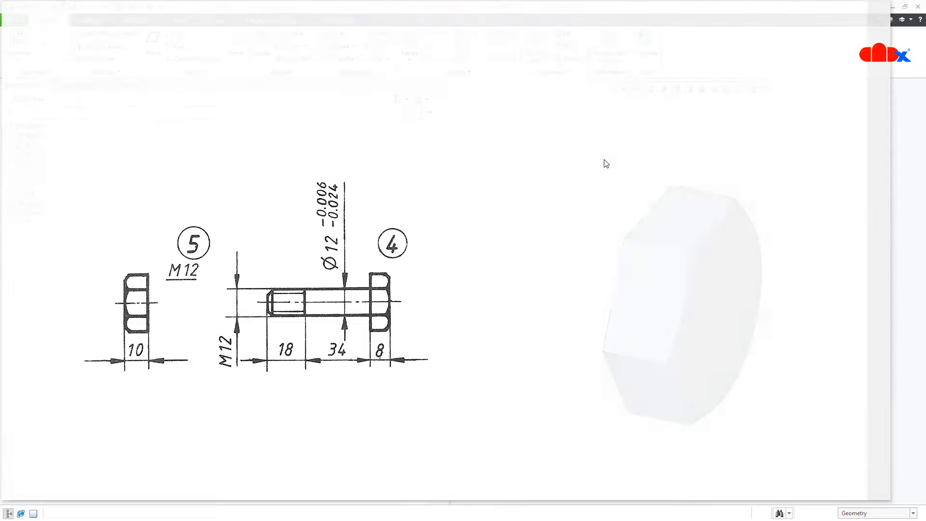
left_click(870, 9)
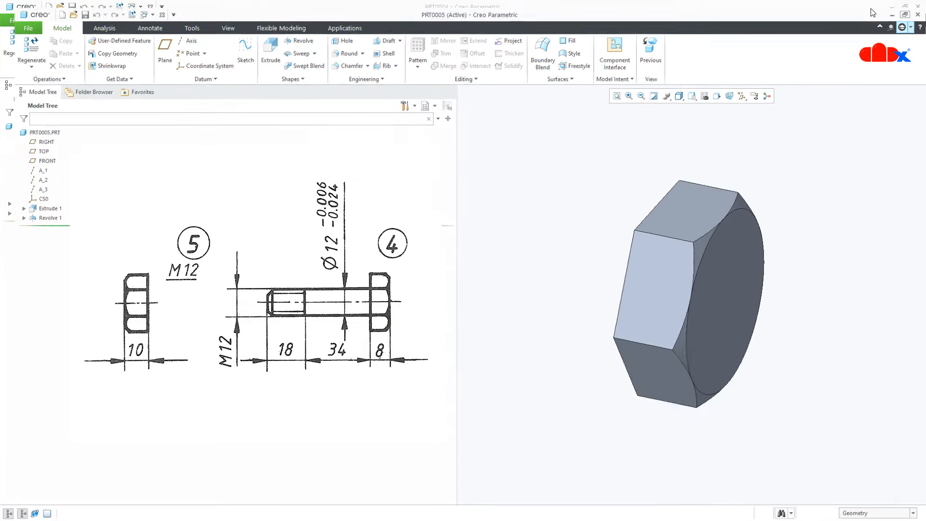
Step: Set the depth of the copied part's hexagonal extrusion to 10 mm for the M12 nut
middle_click_drag(719, 314, 733, 319)
double_click(682, 296)
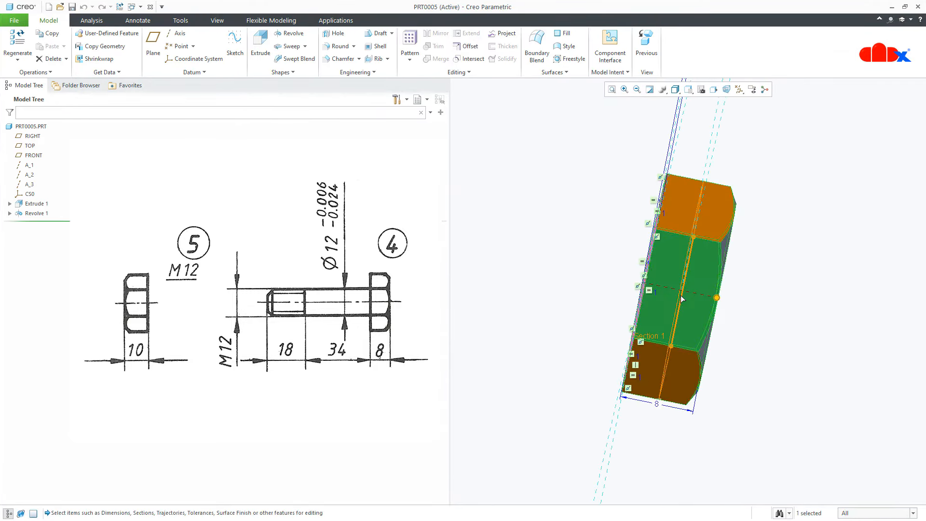
middle_click_drag(682, 296, 660, 313)
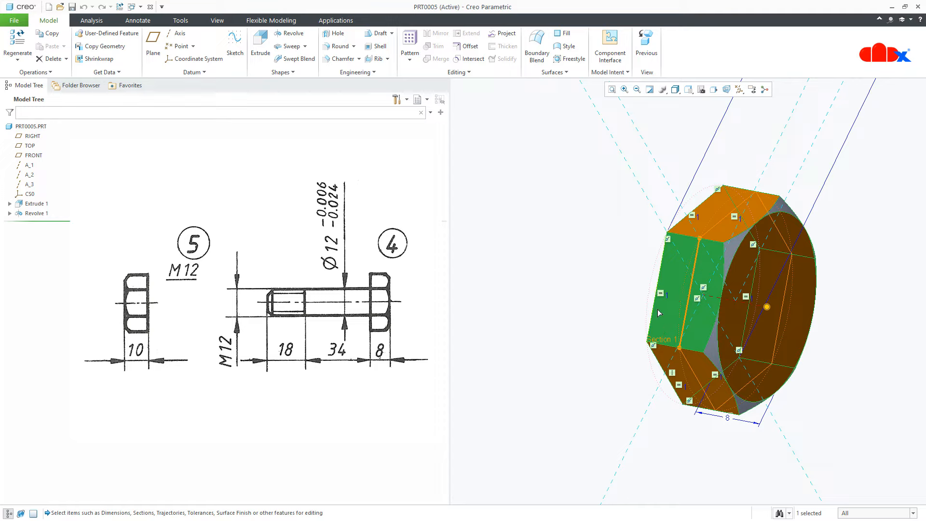
double_click(731, 419)
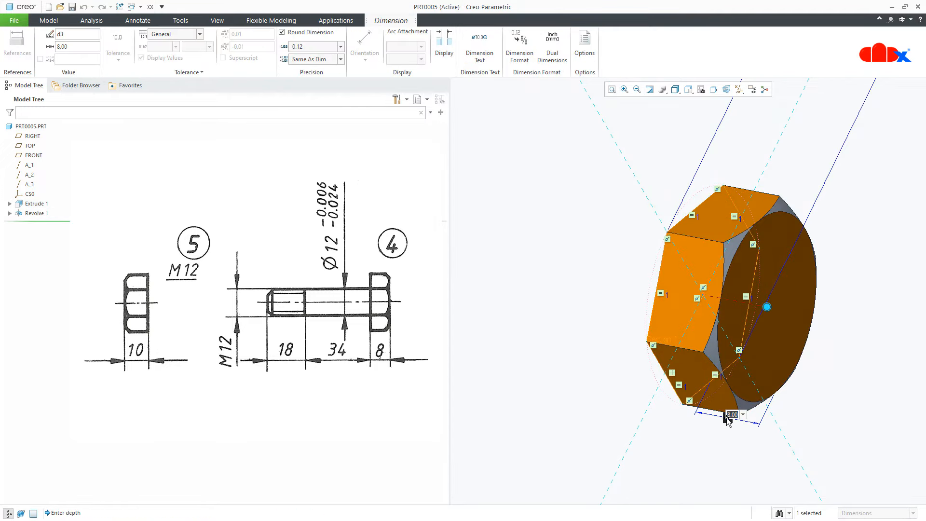
type("10")
key("Return")
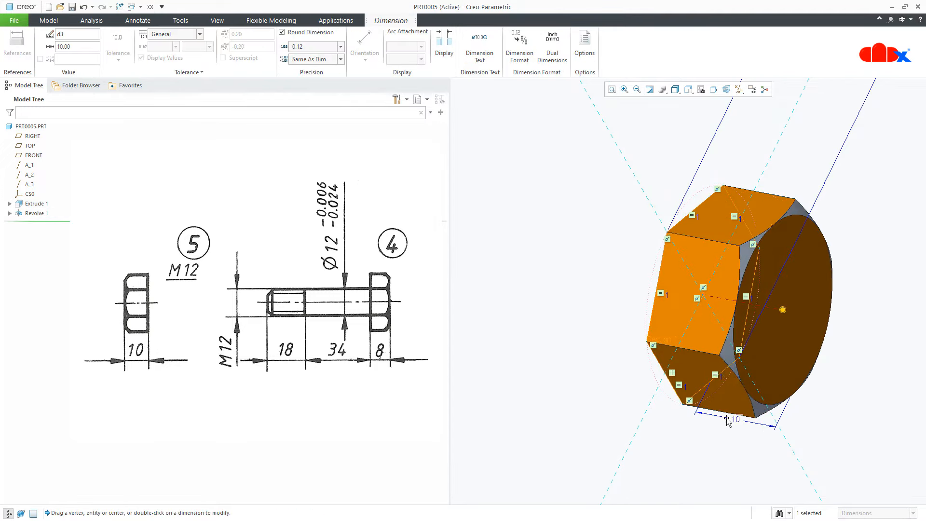
Step: Turn on the datum plane display for the nut and orient the view towards its flat hexagonal face
mouse_move(617, 343)
middle_mouse_down()
mouse_move(670, 356)
mouse_move(617, 349)
mouse_move(646, 349)
middle_mouse_up()
scroll(572, 294, "down", 2)
middle_click_drag(580, 292, 637, 230)
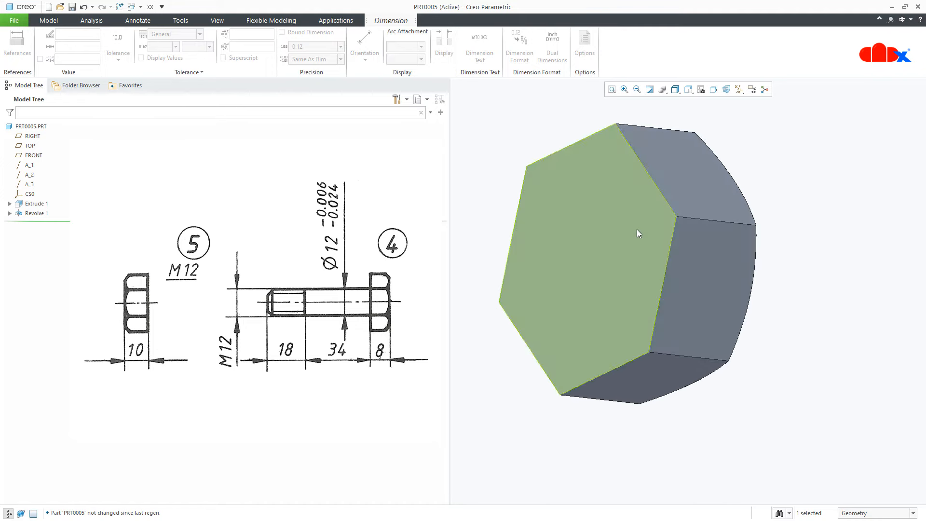
left_click(740, 89)
left_click(737, 145)
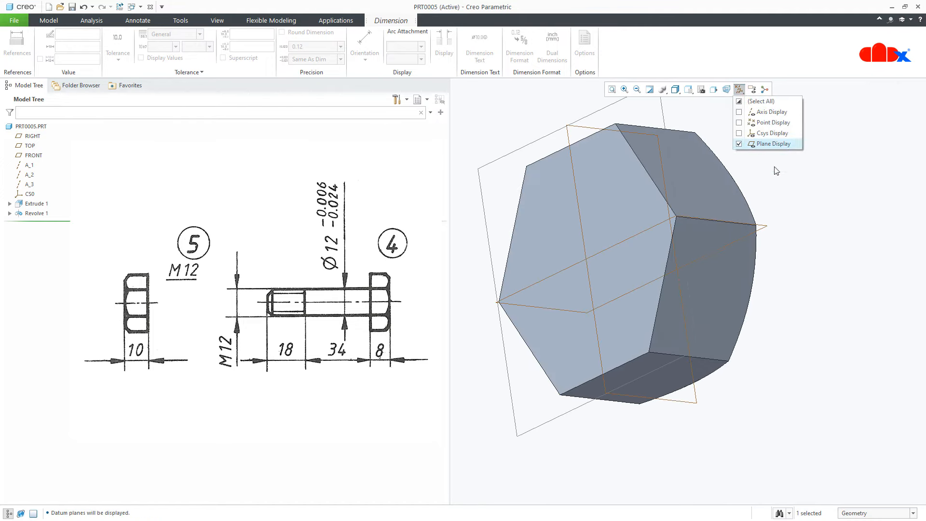
left_click(836, 316)
scroll(836, 317, "up", 2)
mouse_move(741, 294)
middle_mouse_down()
mouse_move(766, 293)
mouse_move(763, 286)
middle_mouse_up()
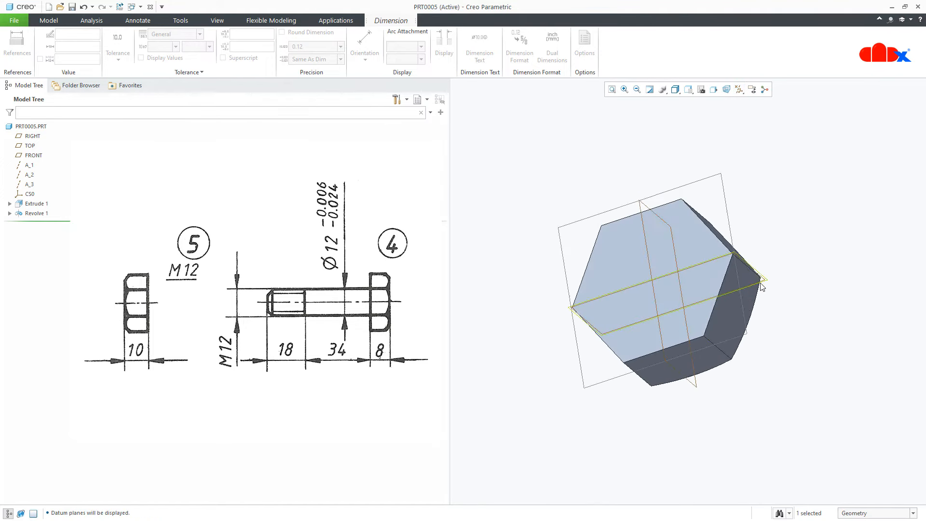
middle_click_drag(697, 349, 683, 352)
Step: Turn on the datum axis display so the nut's centre axis is available as a reference
left_click(739, 90)
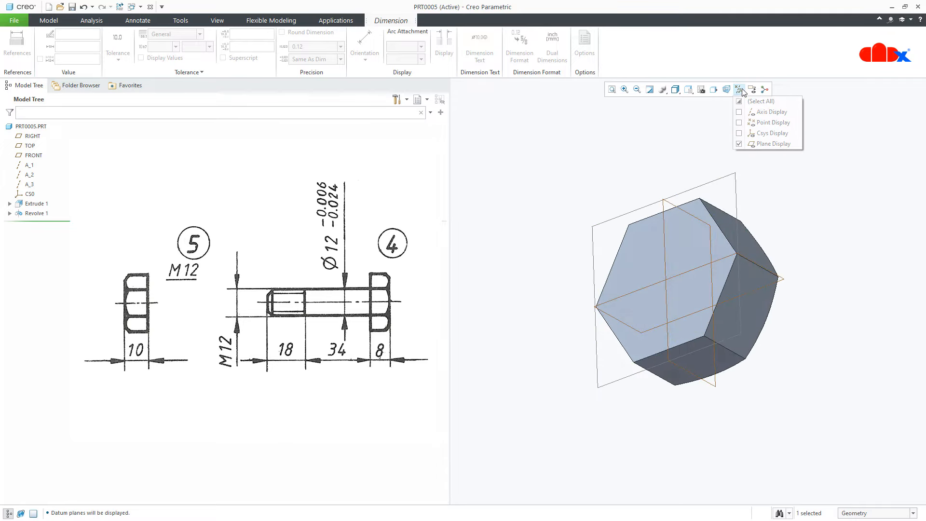
left_click(746, 112)
left_click(799, 238)
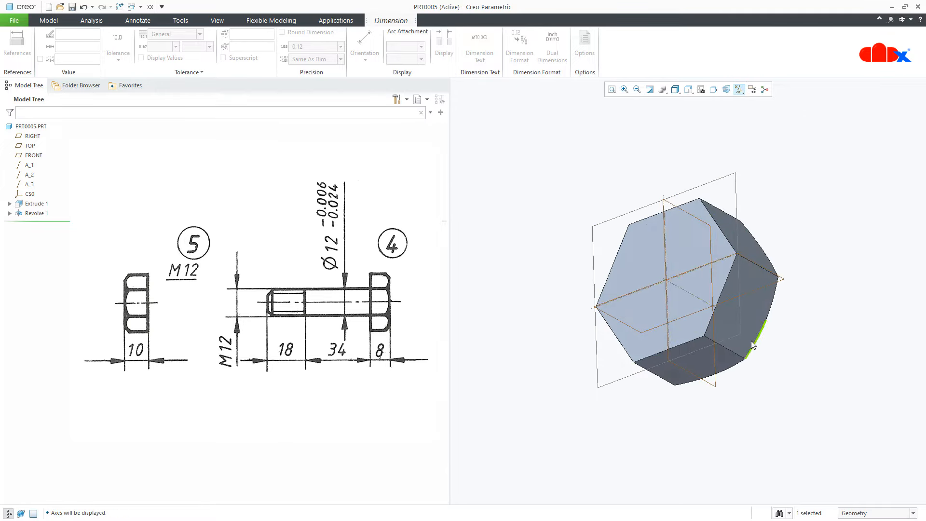
scroll(749, 342, "down", 1)
middle_click_drag(749, 341, 723, 350)
left_click(720, 429)
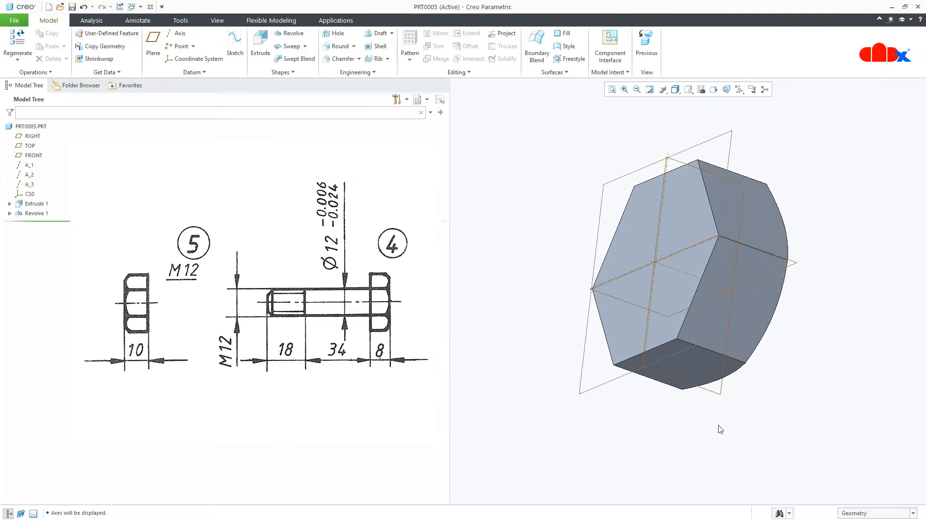
Step: Place a hole on the nut's flat hexagonal face, coaxial with the central axis A_3
left_click(333, 34)
left_click(667, 286)
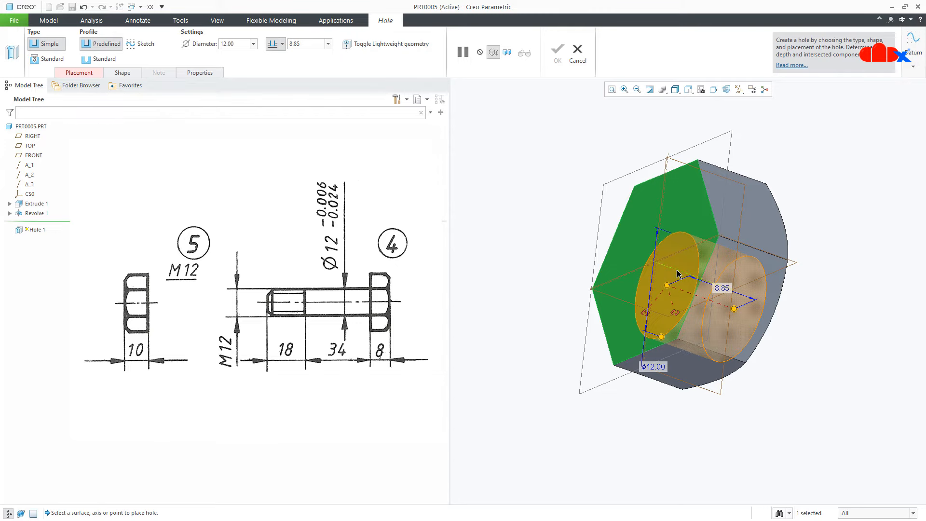
left_click(678, 274, "ctrl")
scroll(712, 329, "up", 3)
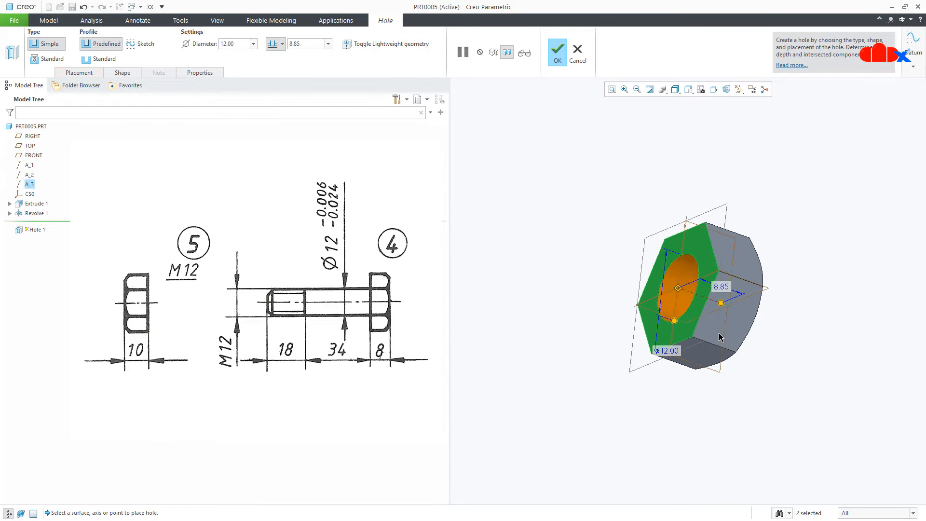
mouse_move(724, 335)
middle_mouse_down()
mouse_move(763, 348)
mouse_move(707, 337)
middle_mouse_up()
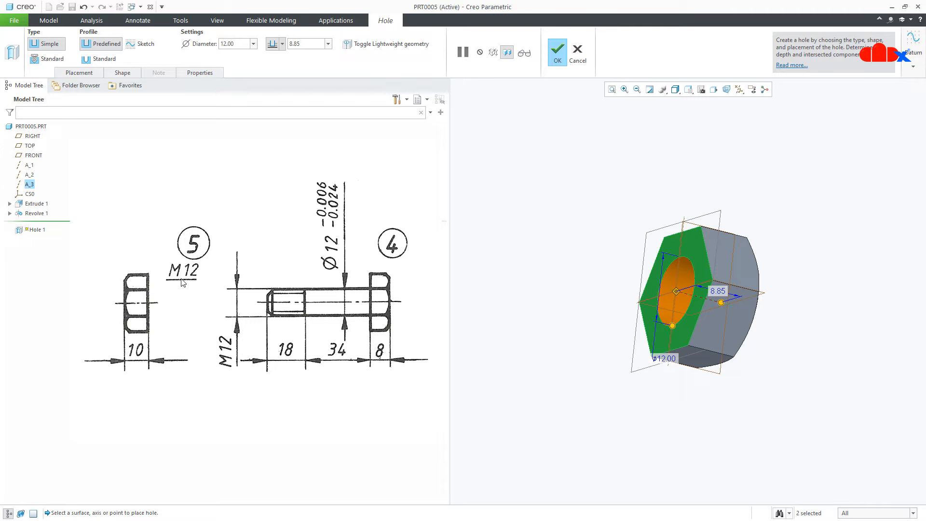
Step: Make the hole a standard ISO tapped hole of size M12x1 running through the nut's full thickness
left_click(53, 59)
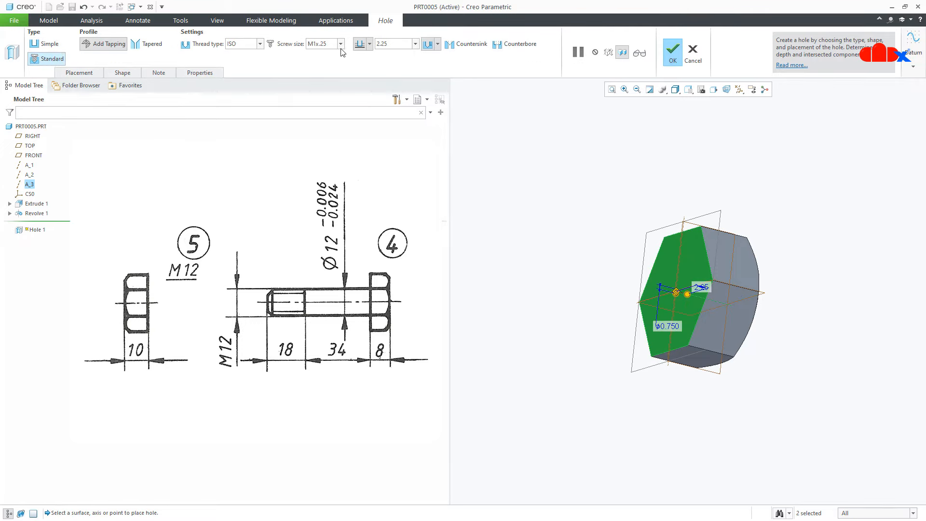
left_click(340, 44)
scroll(326, 68, "down", 3)
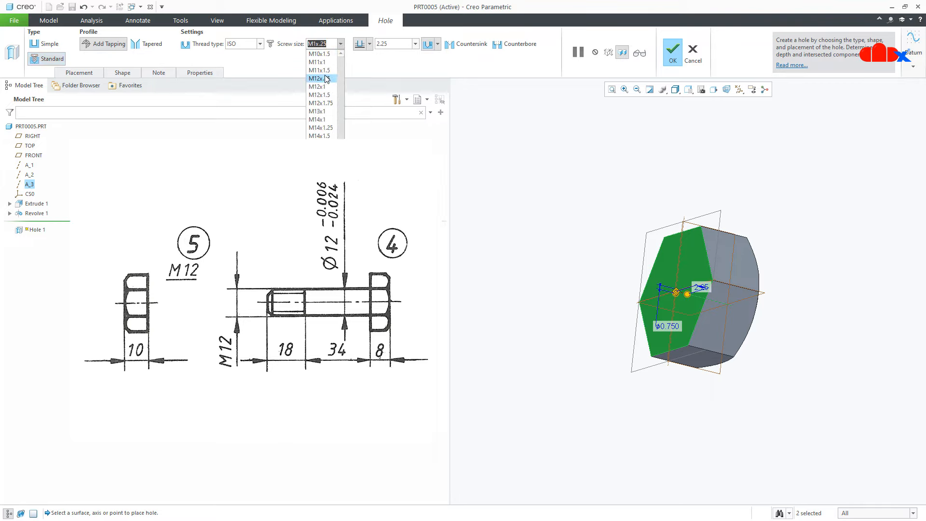
left_click(326, 87)
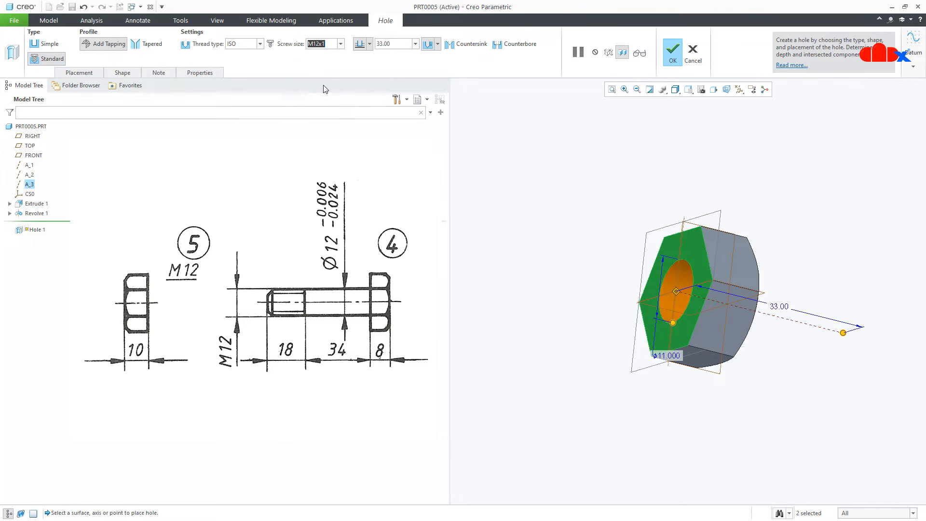
left_click(370, 44)
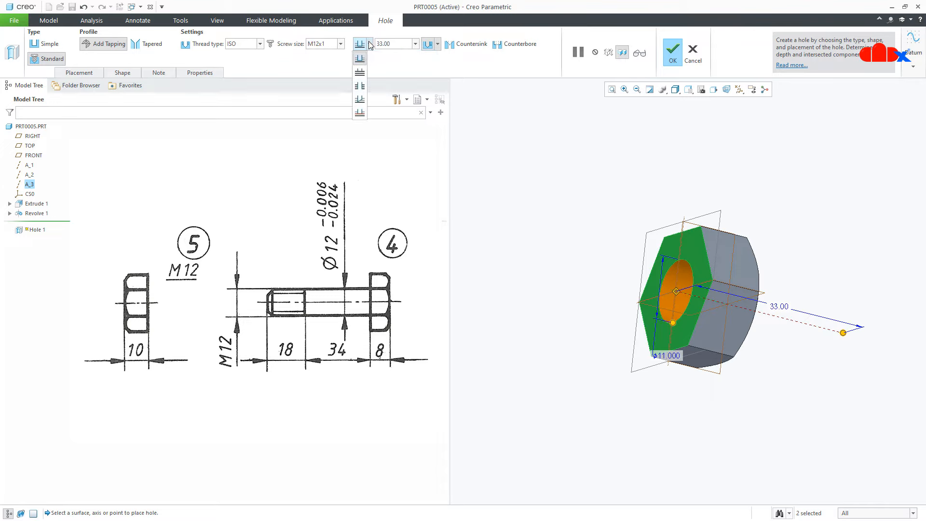
left_click(363, 71)
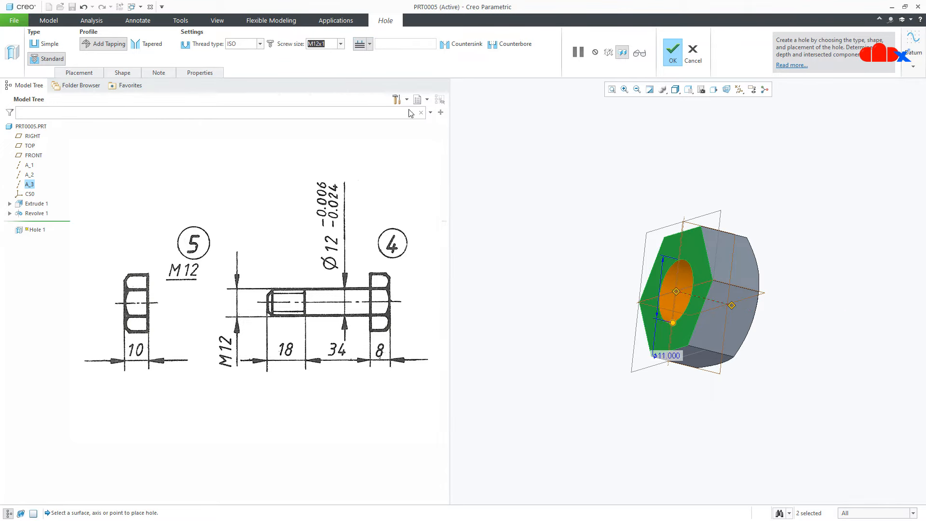
mouse_move(679, 289)
middle_mouse_down()
mouse_move(665, 289)
mouse_move(667, 297)
mouse_move(616, 293)
mouse_move(671, 298)
middle_mouse_up()
middle_click(669, 301)
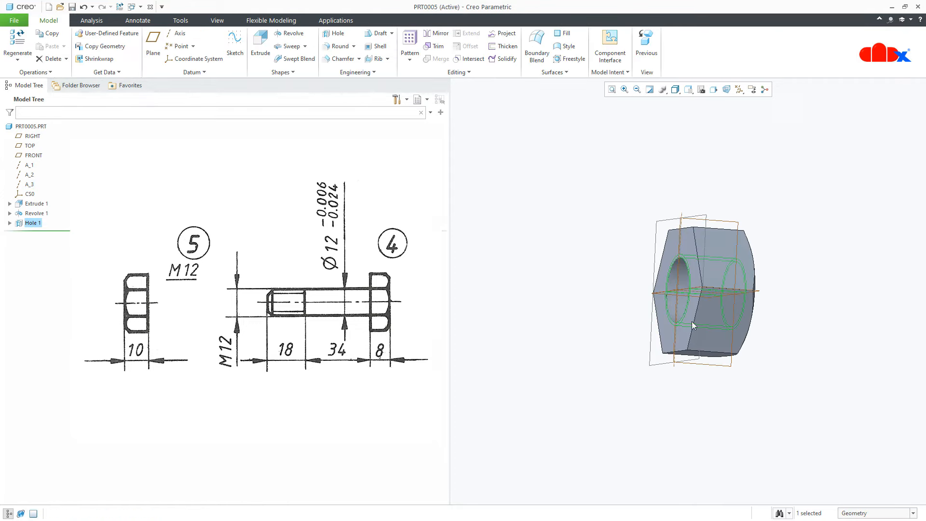
Step: Reset the nut to its default orientation, save the part and close its window to return to PRT0004
left_click(765, 377)
key("ctrl+d")
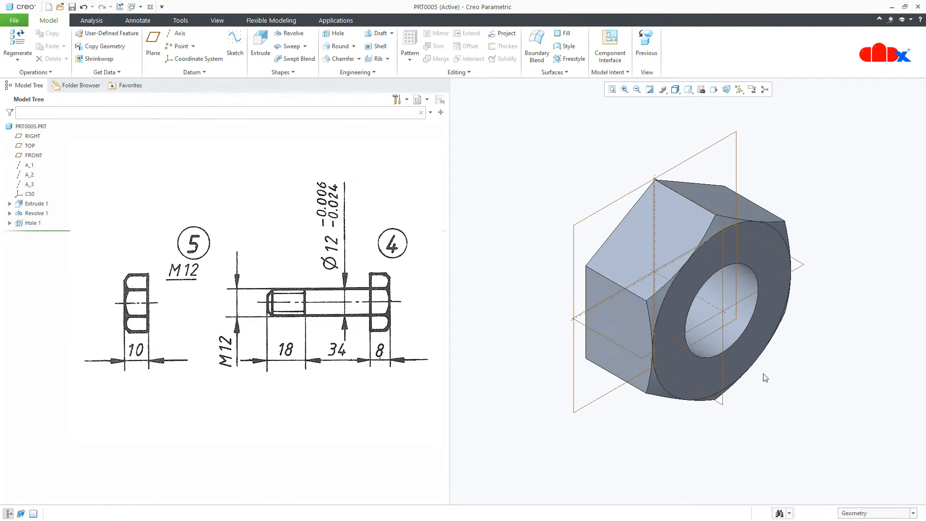
key("ctrl+s")
left_click(150, 7)
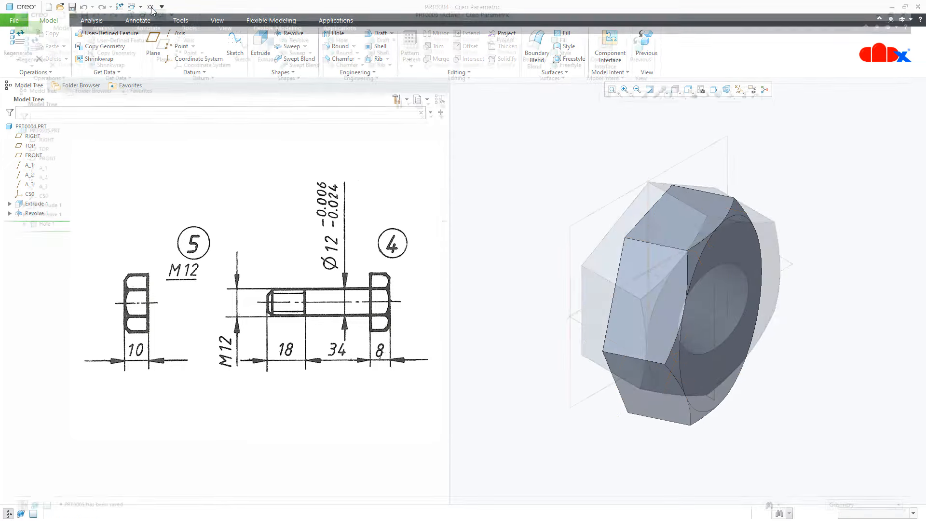
Step: Start an Extrude feature on the hexagonal bolt head part PRT0004
middle_click_drag(768, 384, 810, 384)
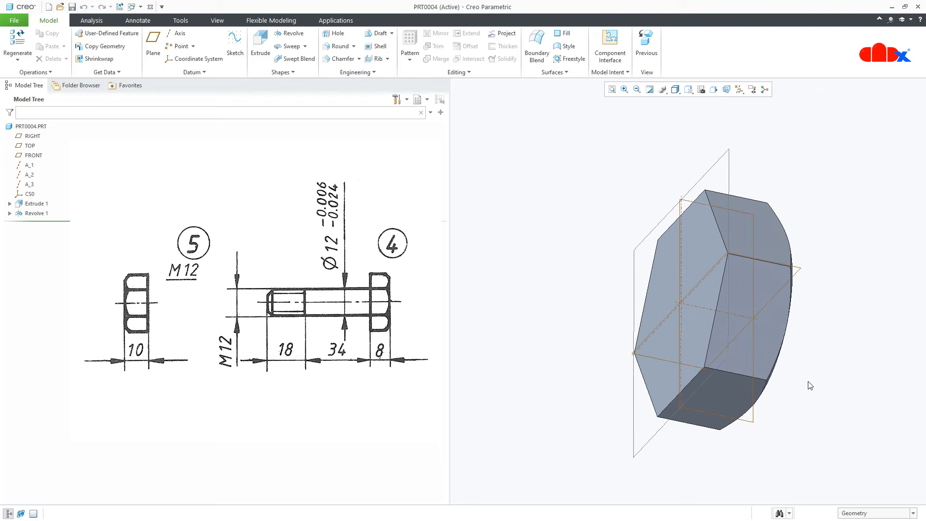
key("ctrl+d")
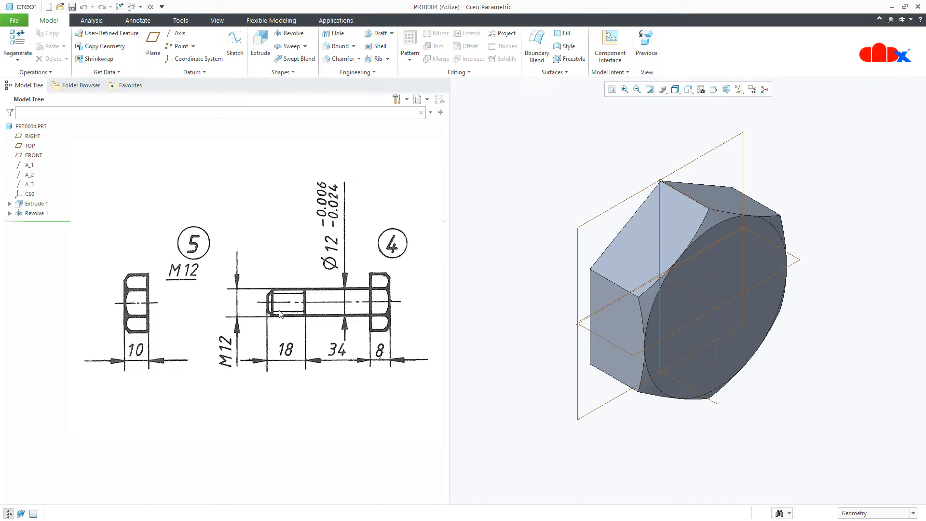
left_click(261, 46)
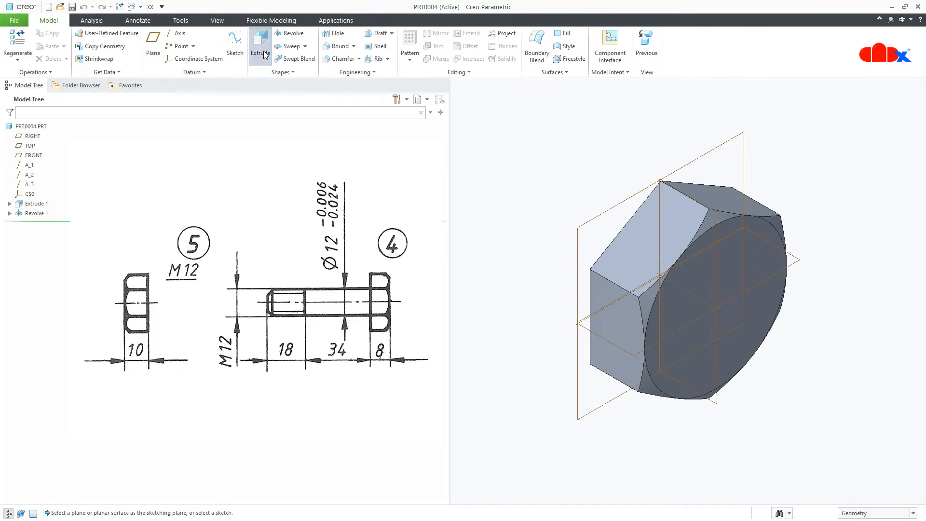
Step: Sketch a 12 mm diameter circle centred on the flat back face of the hexagonal head for the Extrude
middle_click_drag(616, 329, 700, 341)
left_click(564, 325)
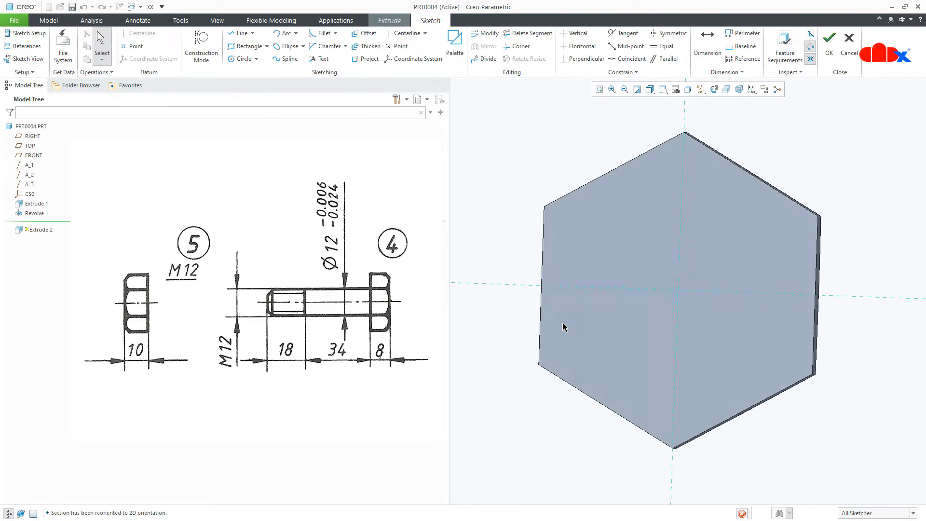
right_click(562, 323)
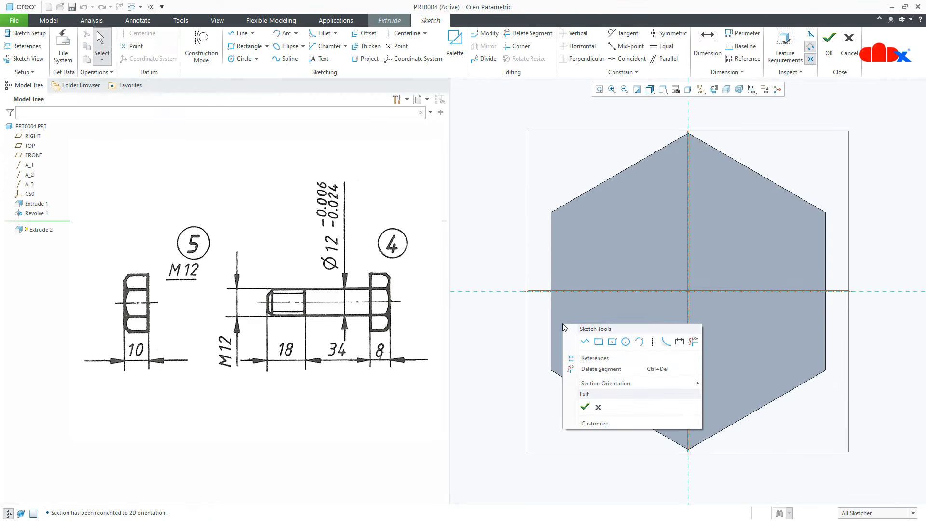
left_click(627, 341)
left_click(690, 295)
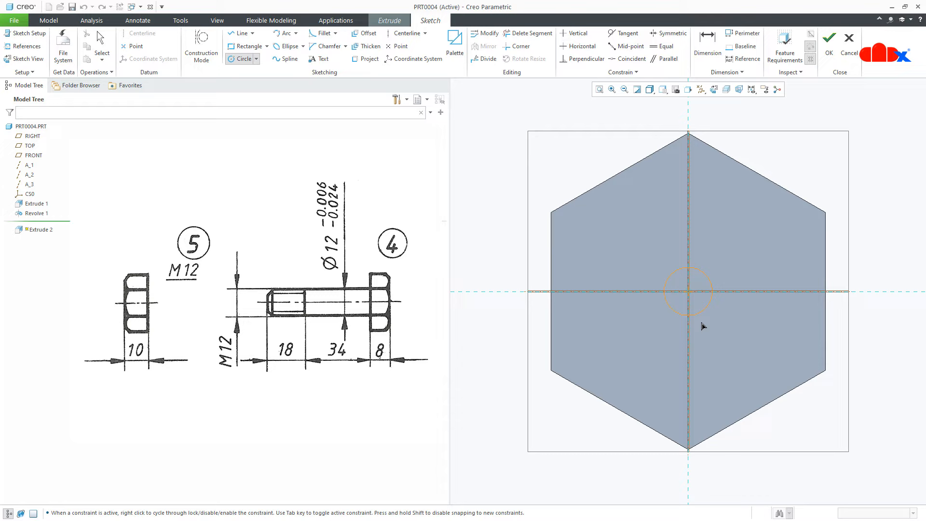
left_click(718, 353)
middle_click(750, 364)
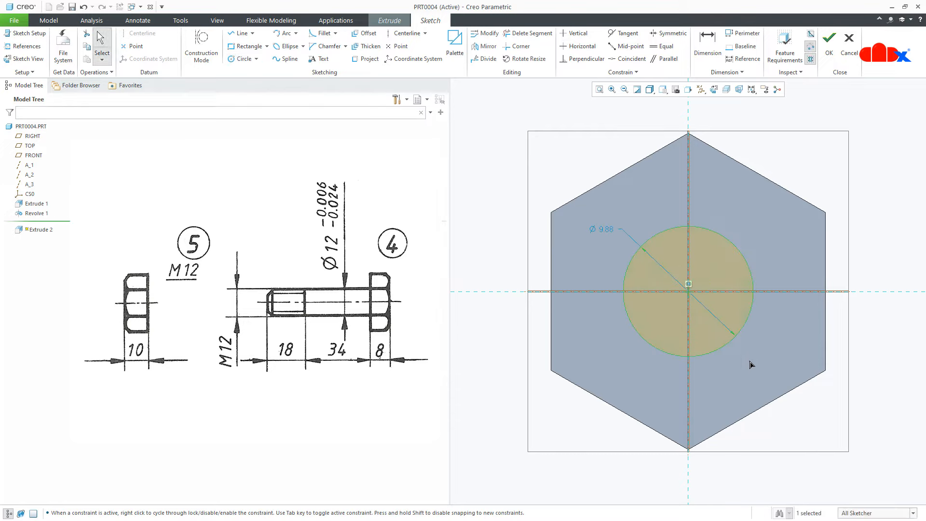
double_click(601, 229)
type("12")
right_click(601, 230)
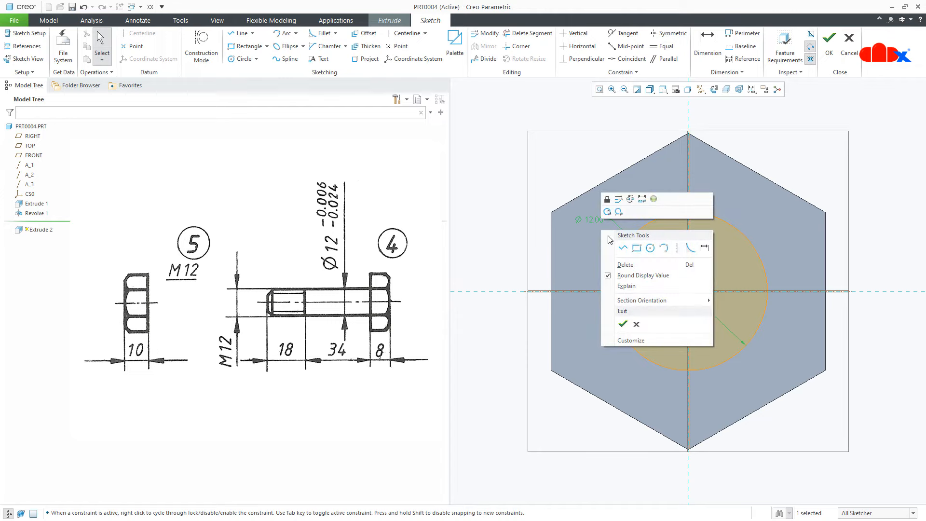
left_click(624, 324)
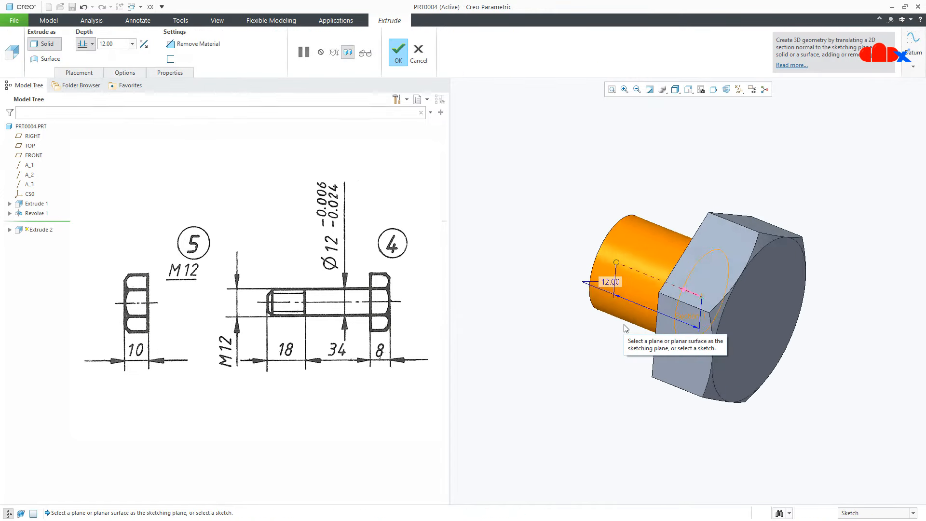
Step: Extrude the circle outward by 34+18 mm to form the bolt shank
double_click(640, 275)
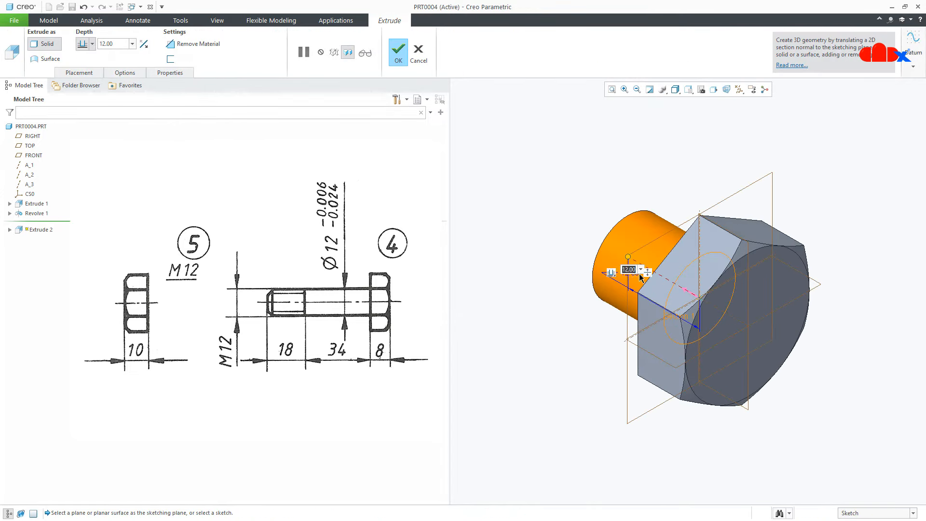
type("34+18")
key("Return")
middle_click(640, 278)
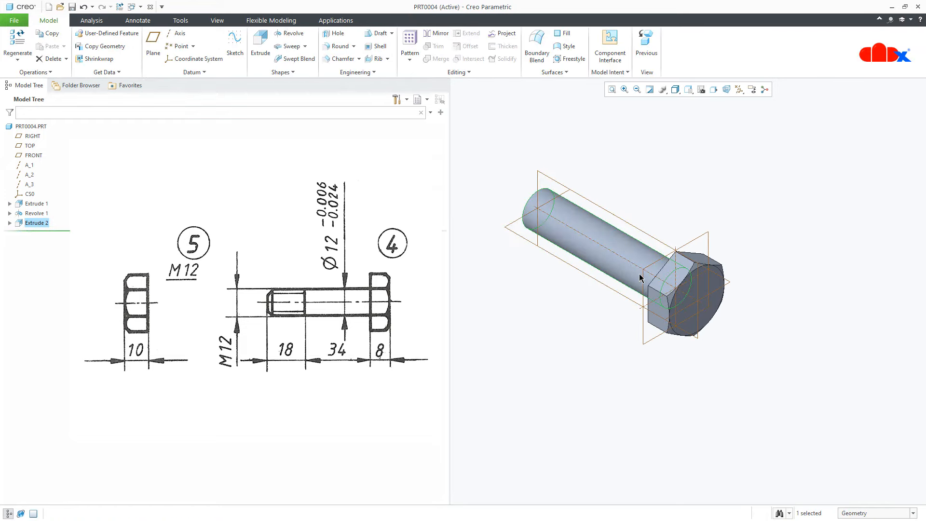
key("ctrl+d")
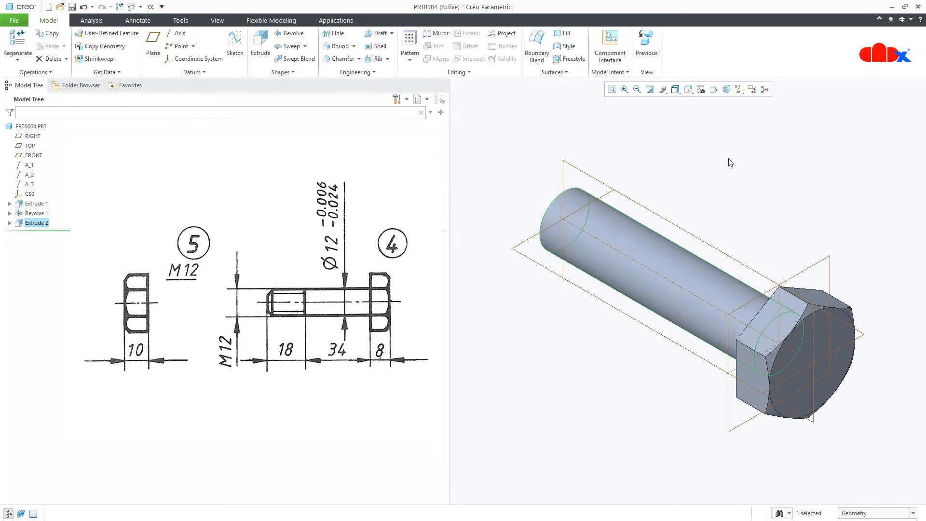
Step: Turn off the display of all datum axes, points, coordinate systems and planes
left_click(740, 89)
left_click(746, 102)
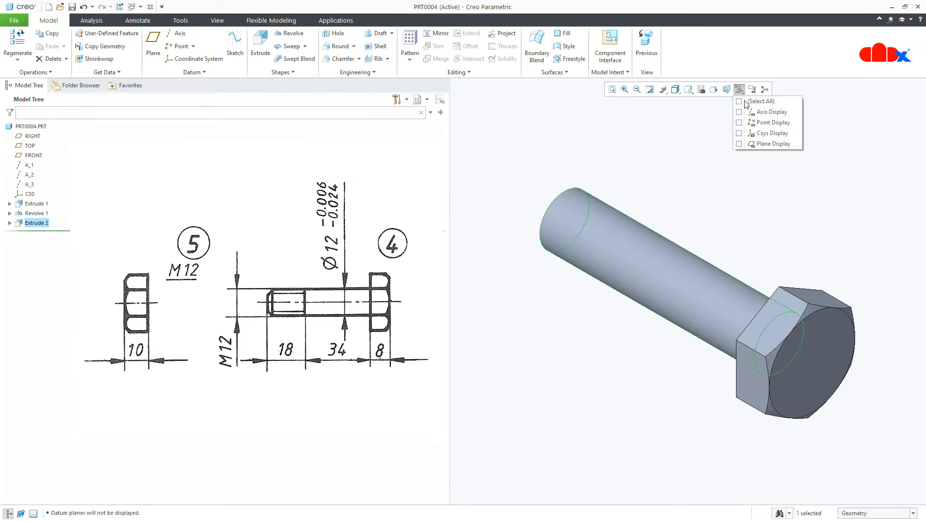
left_click(781, 250)
left_click(704, 435)
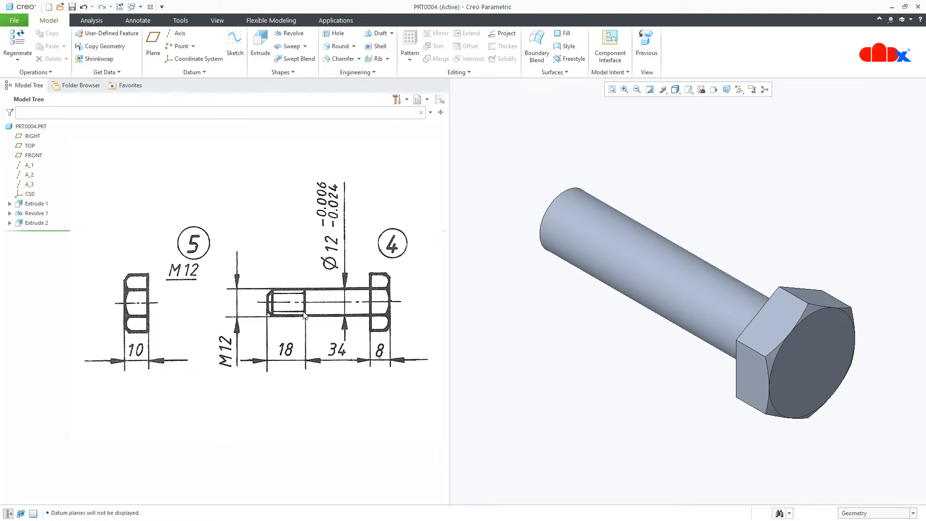
Step: Place a cosmetic thread on the shank's cylindrical surface, starting from its free end face
left_click(367, 73)
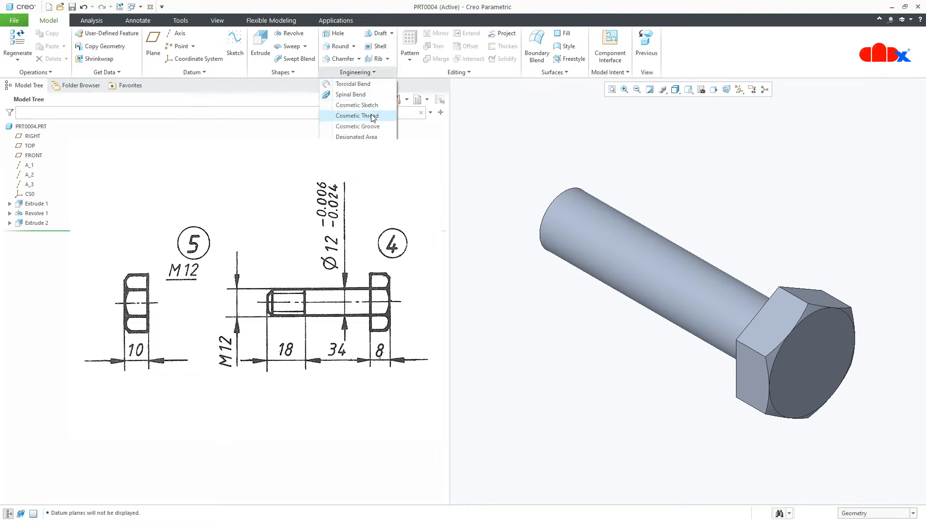
left_click(357, 115)
left_click(586, 236)
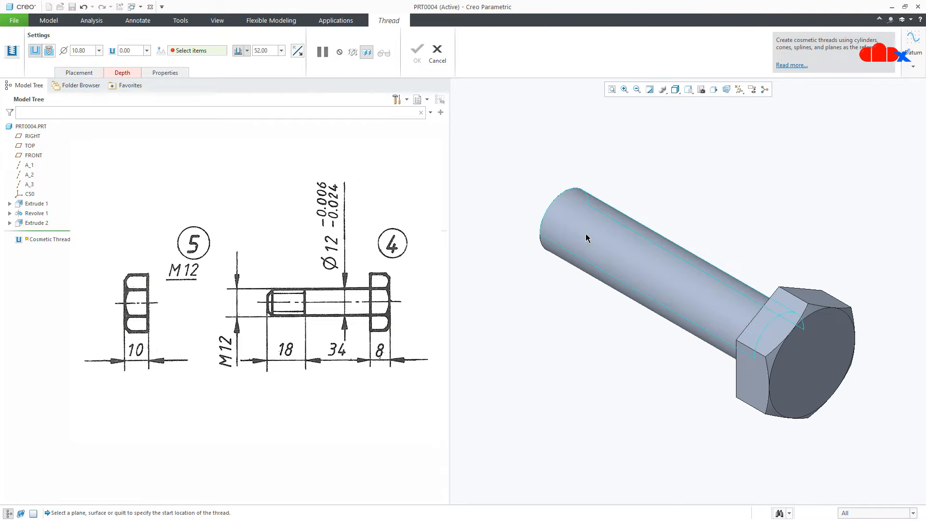
middle_click_drag(586, 233, 639, 276)
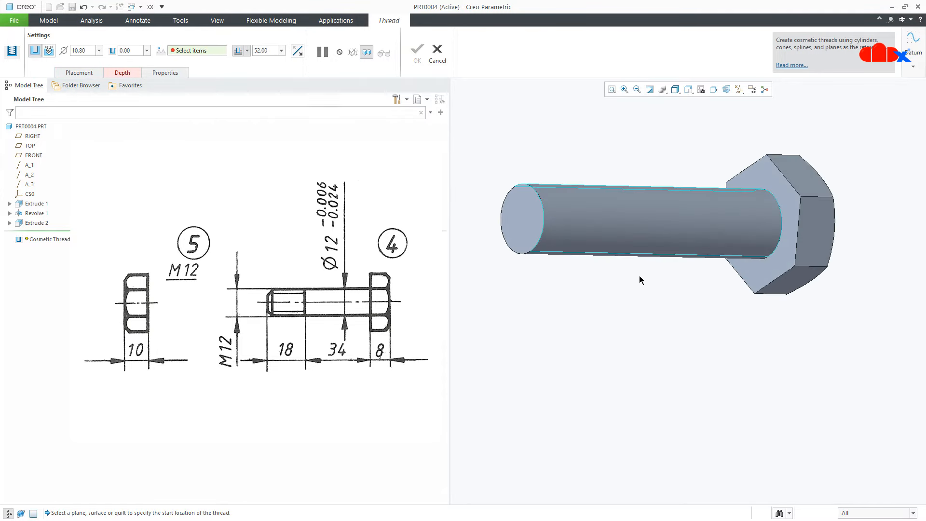
left_click(125, 74)
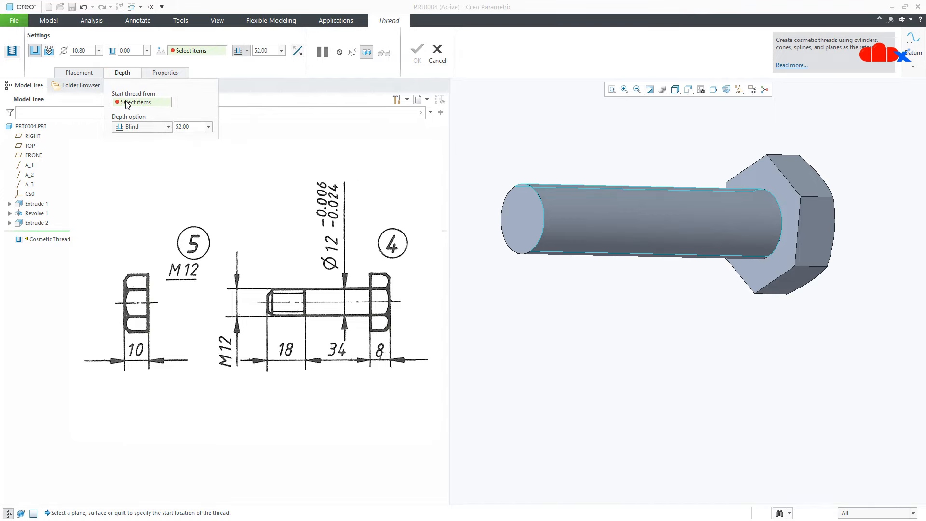
left_click(525, 234)
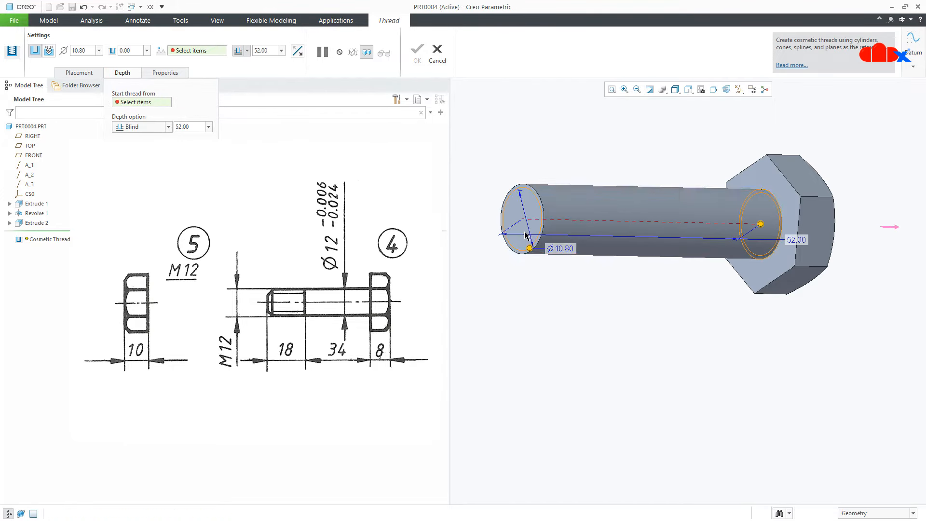
left_click(525, 233)
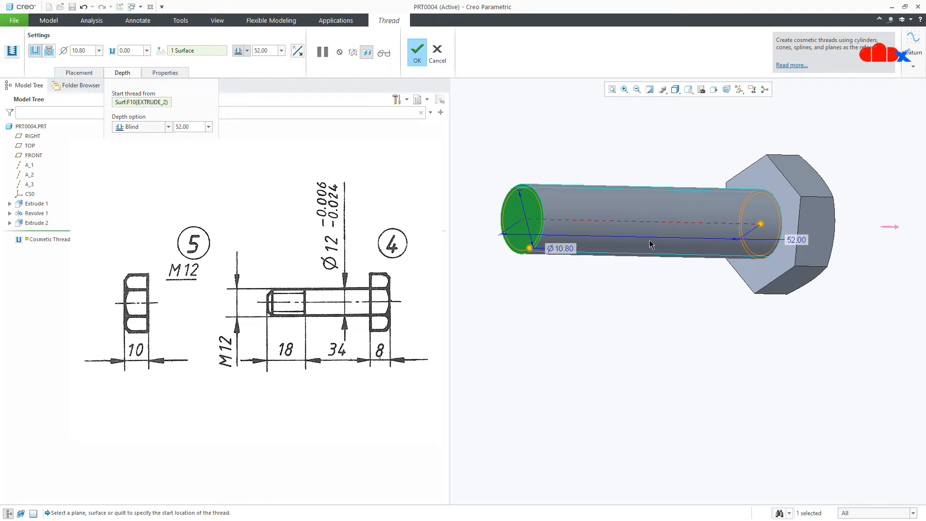
middle_click_drag(525, 234, 664, 225)
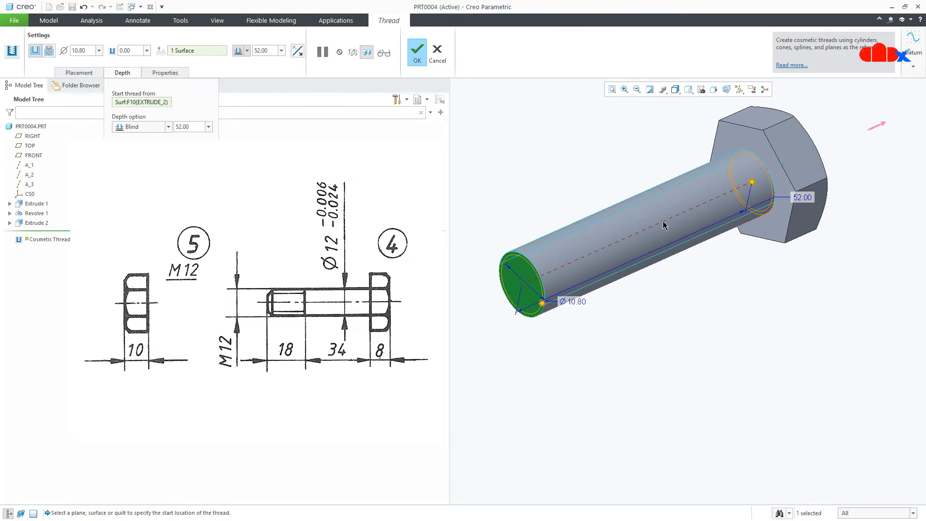
Step: Set the cosmetic thread's blind depth to 18 mm
left_click_drag(751, 183, 588, 262)
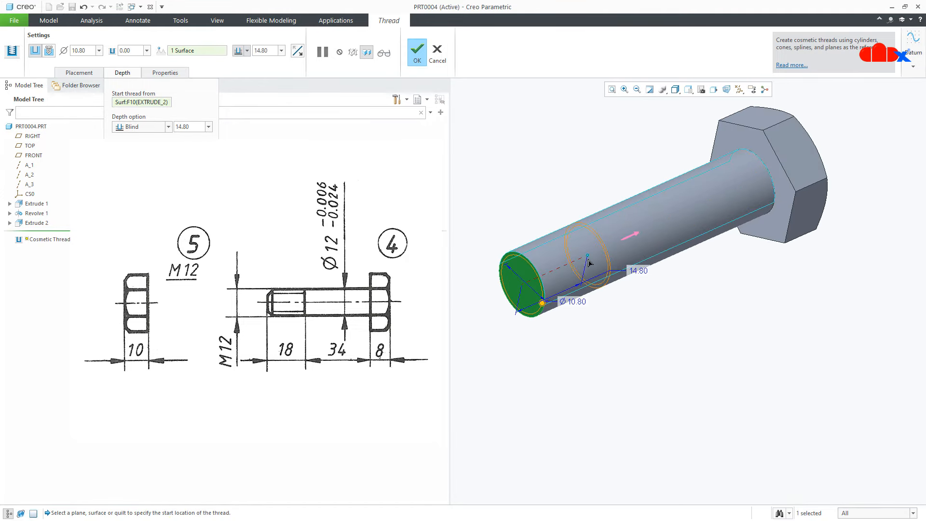
double_click(636, 270)
key("Return")
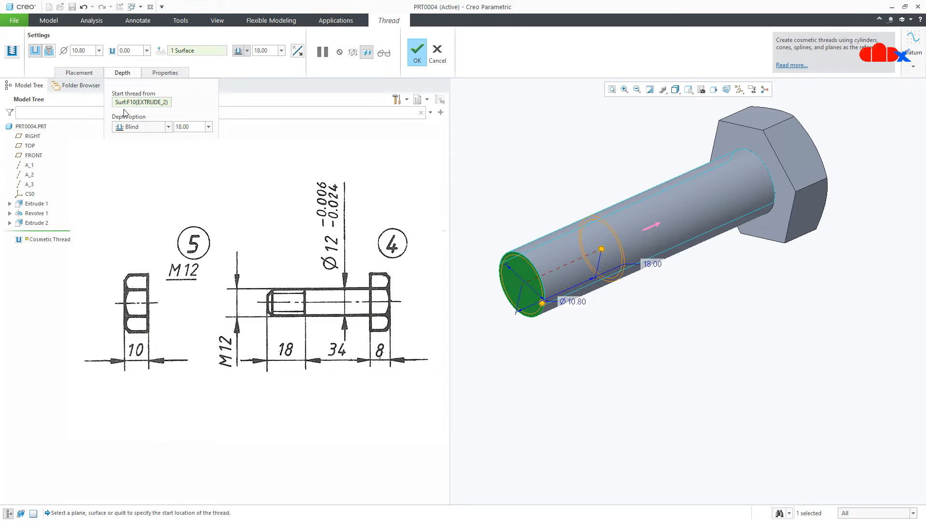
Step: Make the cosmetic thread a standard ISO M12x1 thread, complete it and highlight it on the model
left_click(50, 53)
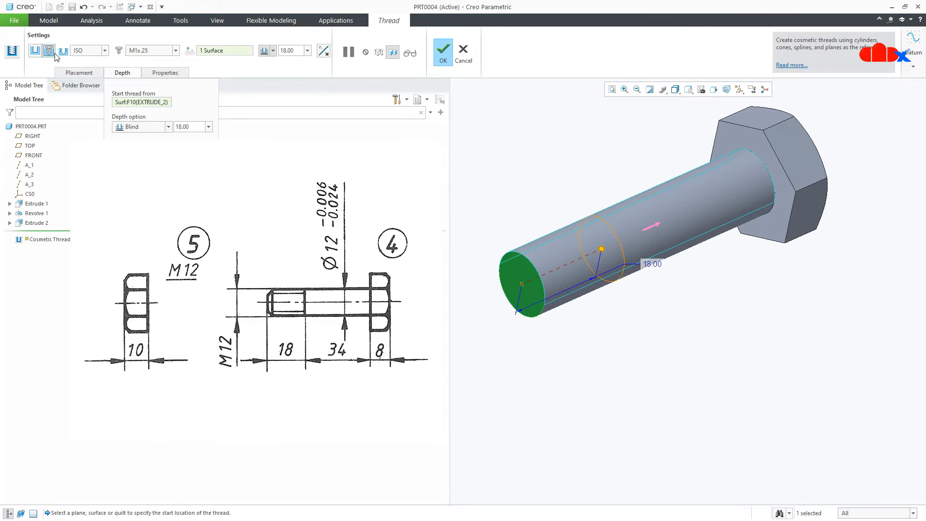
left_click(176, 51)
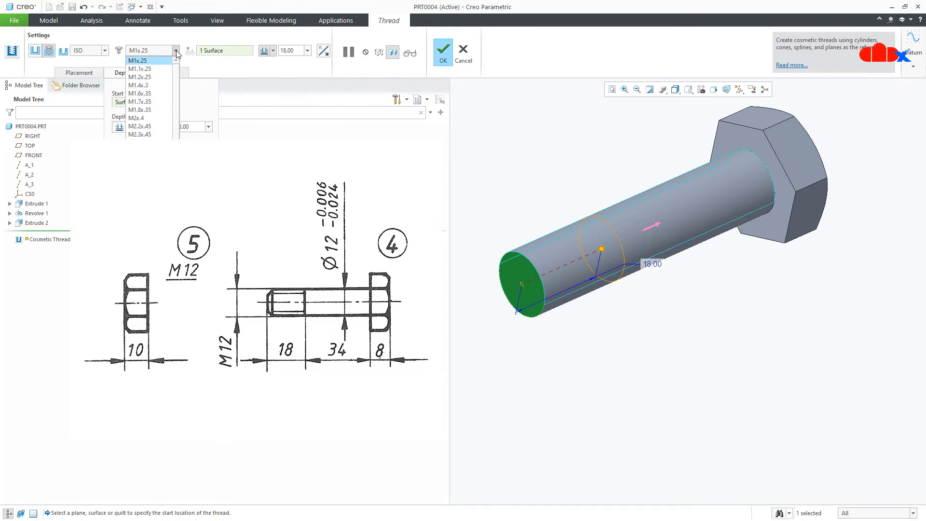
scroll(170, 75, "down", 9)
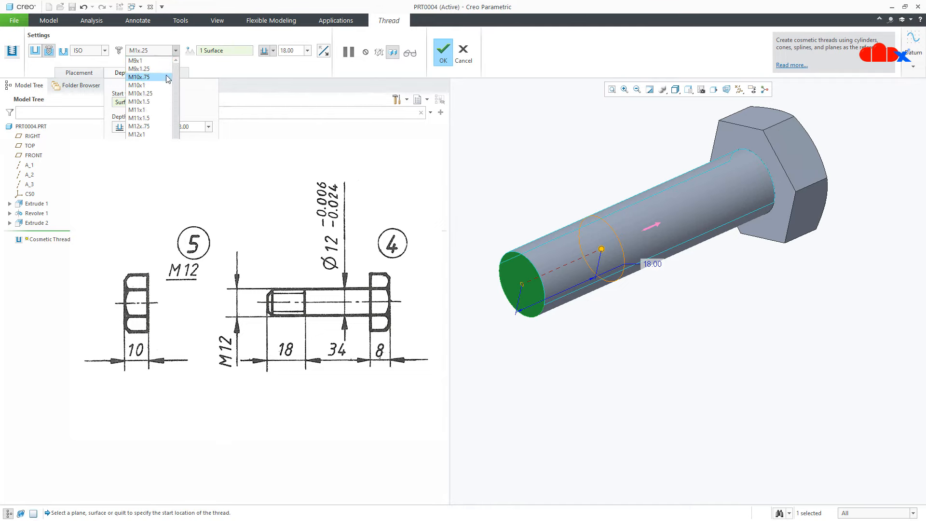
left_click(161, 135)
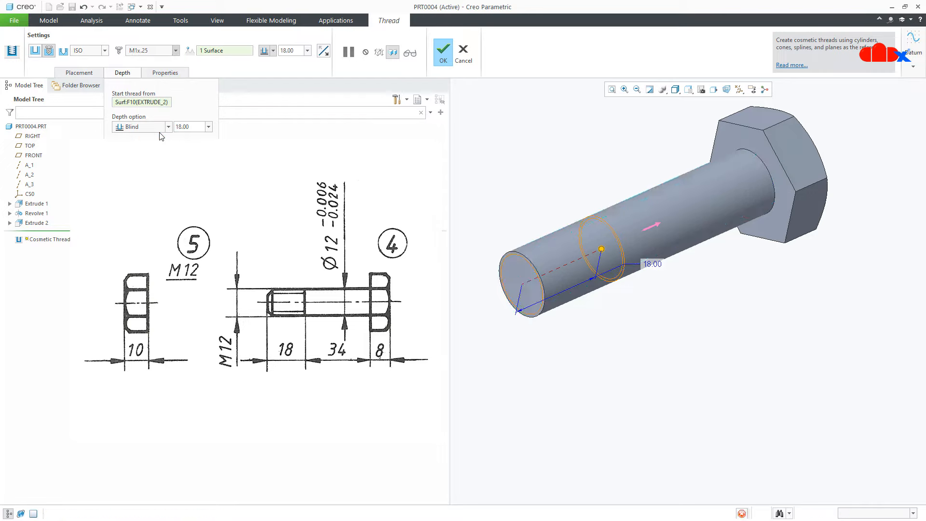
left_click(444, 49)
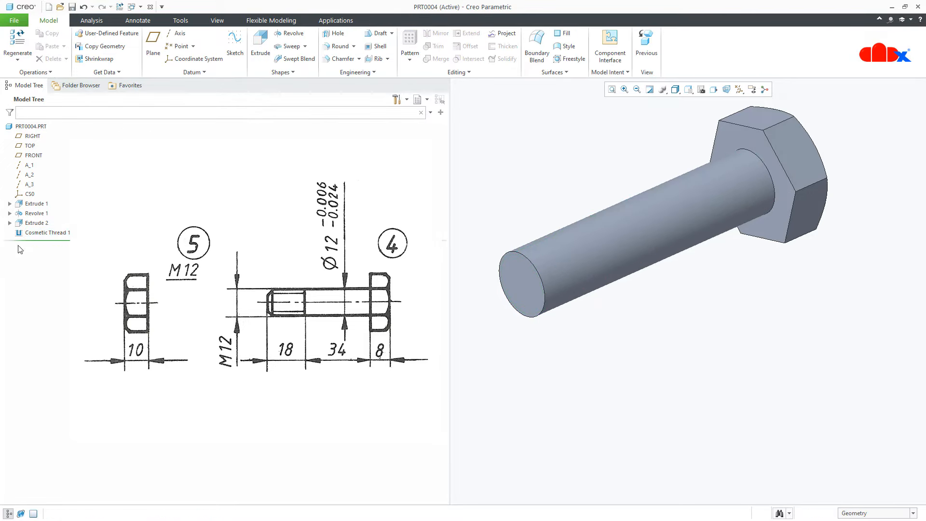
left_click(32, 234)
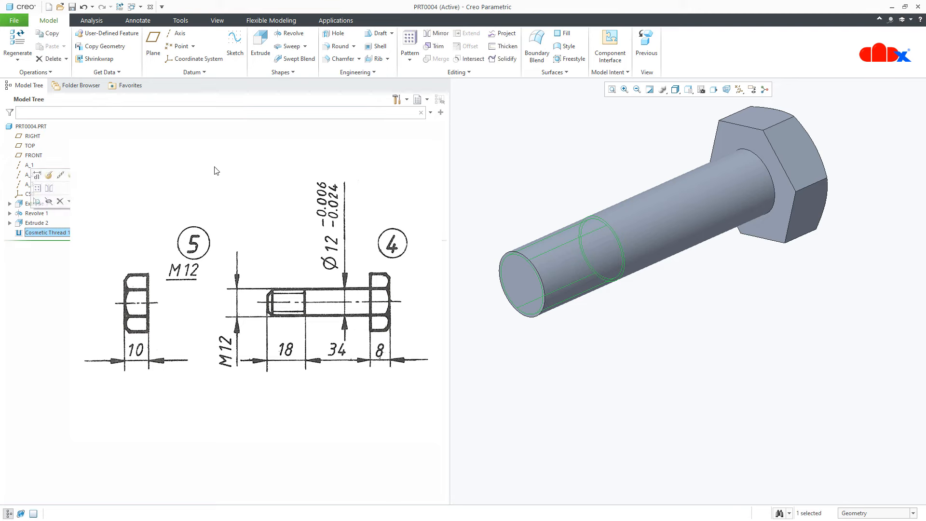
Step: Chamfer the circular edge at the shank's free end by 1 mm, using D x D
left_click(340, 58)
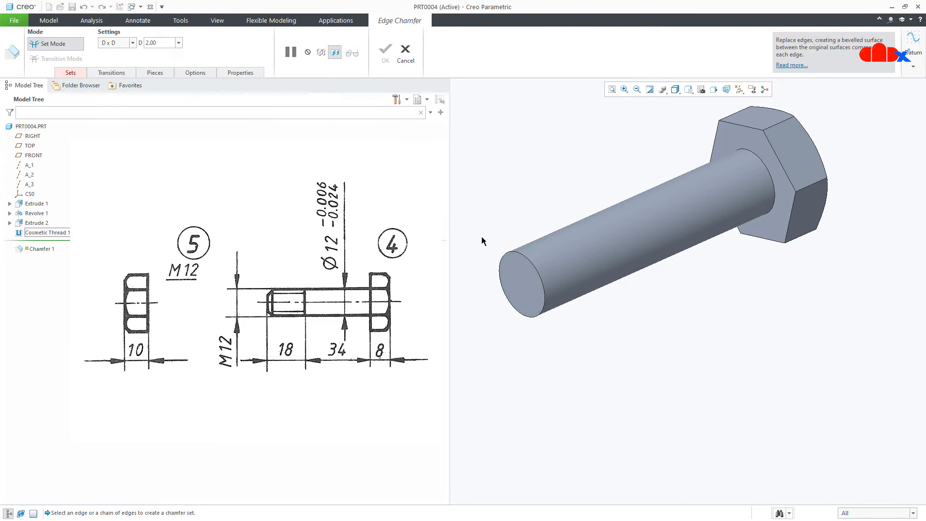
left_click(517, 253)
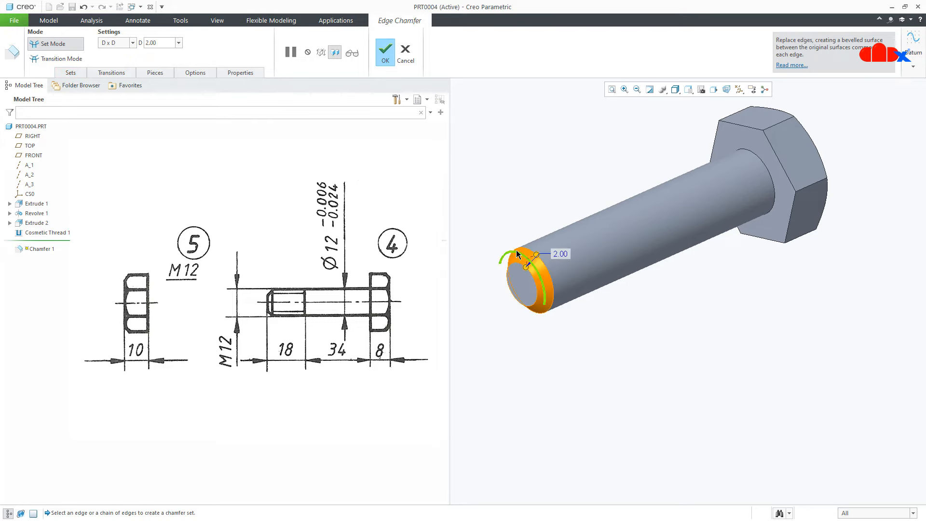
double_click(560, 253)
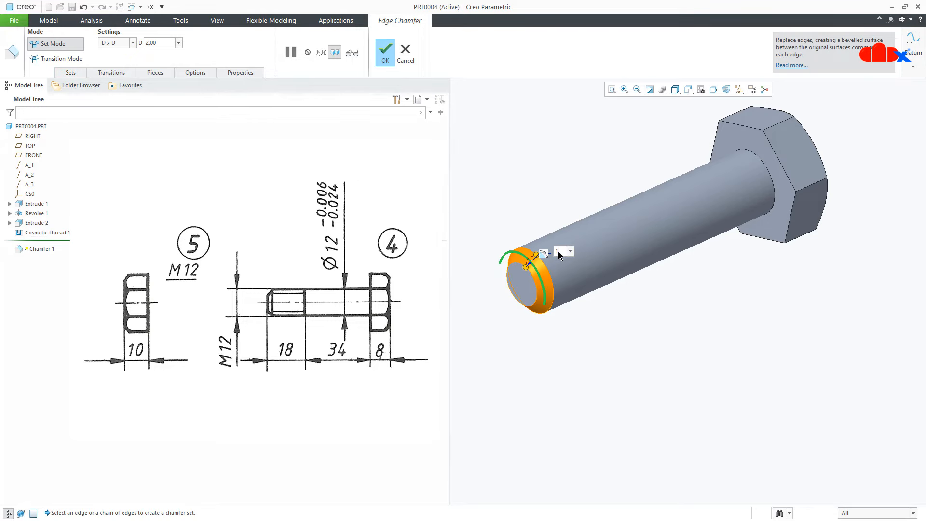
type("1")
key("Return")
middle_click(558, 252)
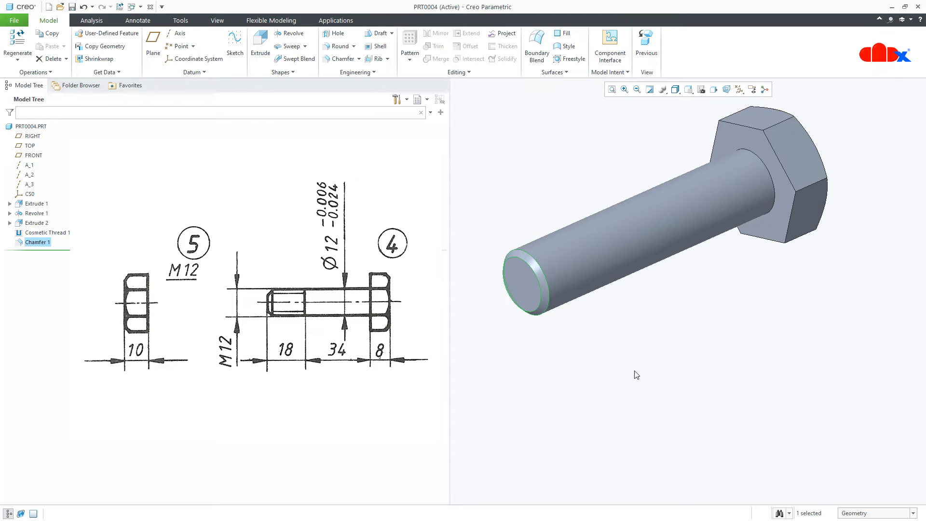
Step: Save the bolt part PRT0004 in the Flange coupling1 folder
middle_click_drag(645, 385, 648, 388)
key("ctrl+d")
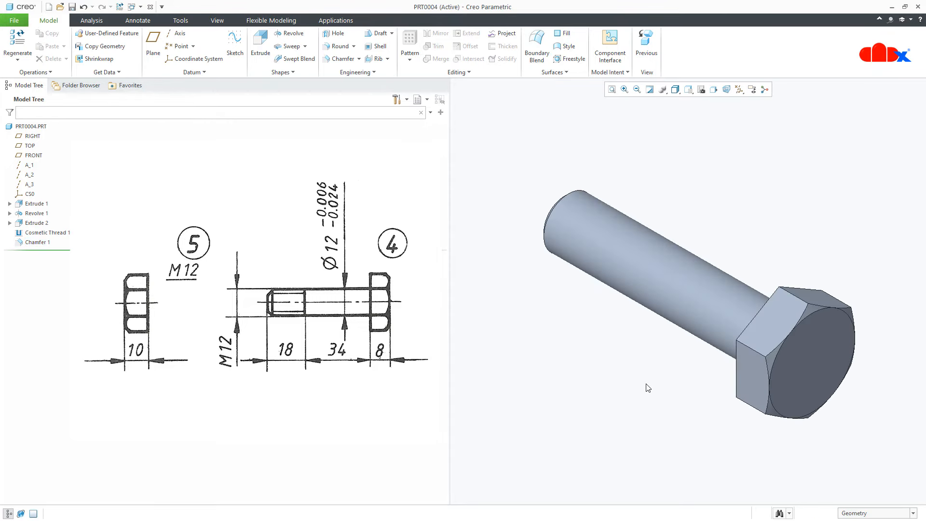
key("ctrl+s")
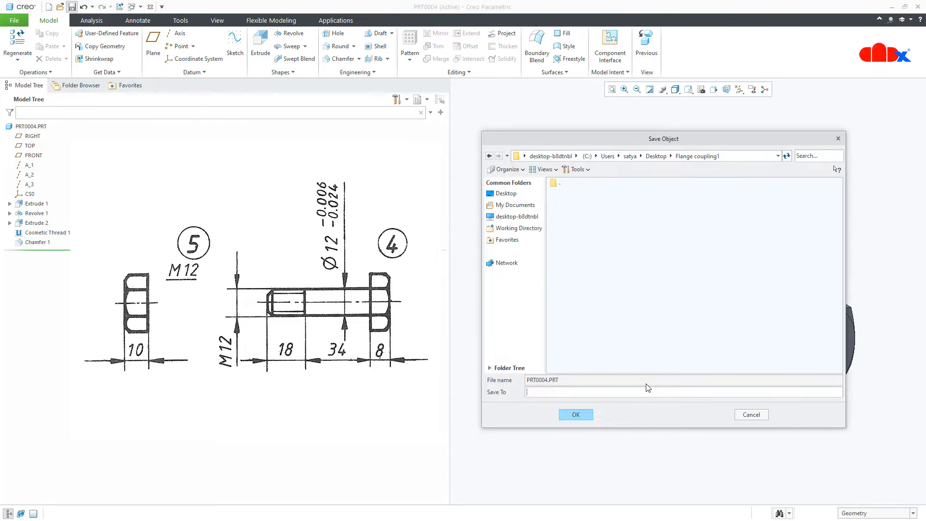
key("Return")
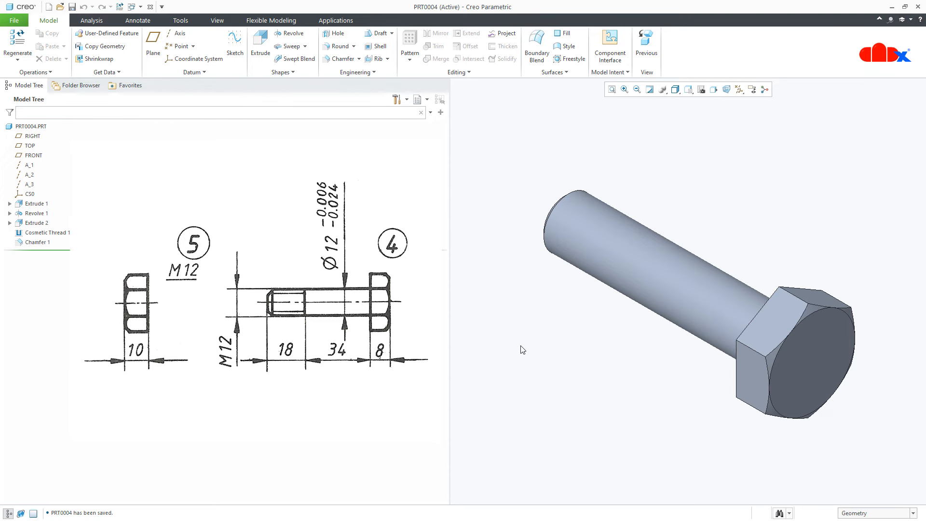
Step: Create a new Design assembly named asm0002 with the default template and maximize its window
left_click(49, 7)
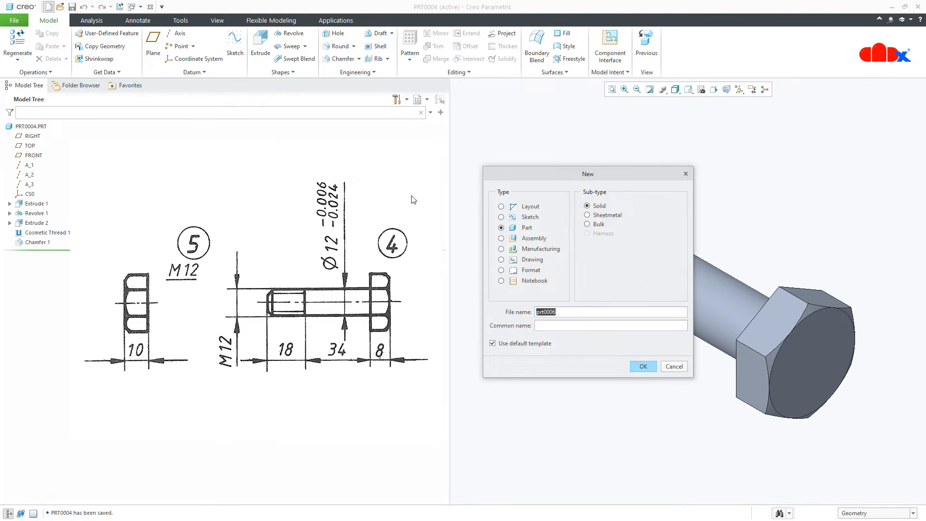
left_click(501, 239)
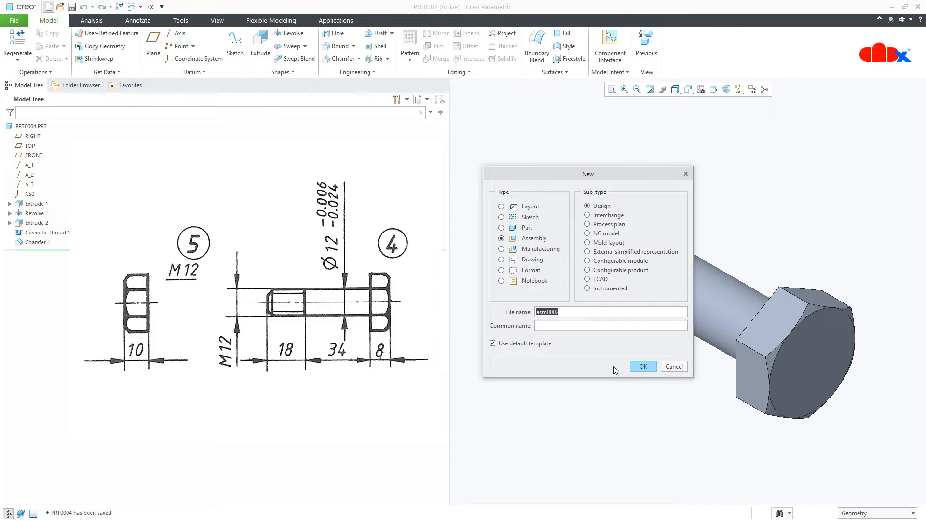
left_click(644, 366)
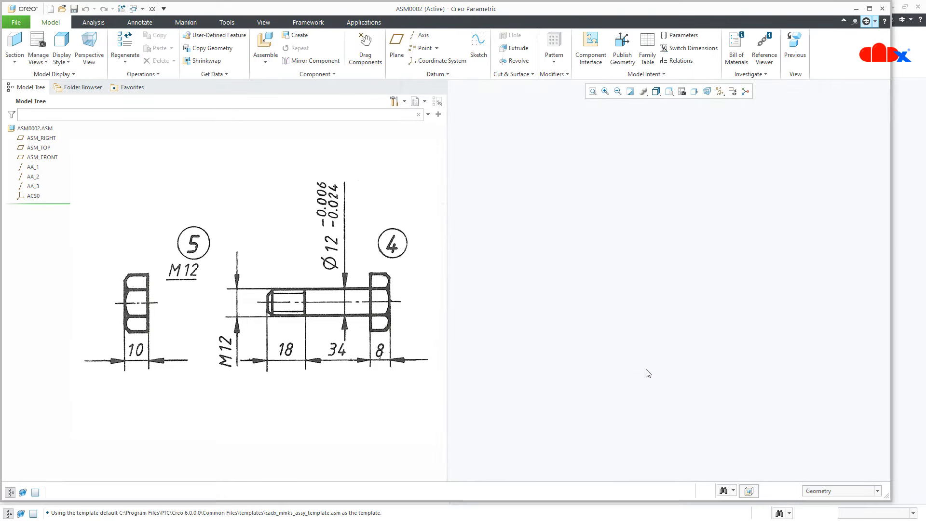
left_click(869, 9)
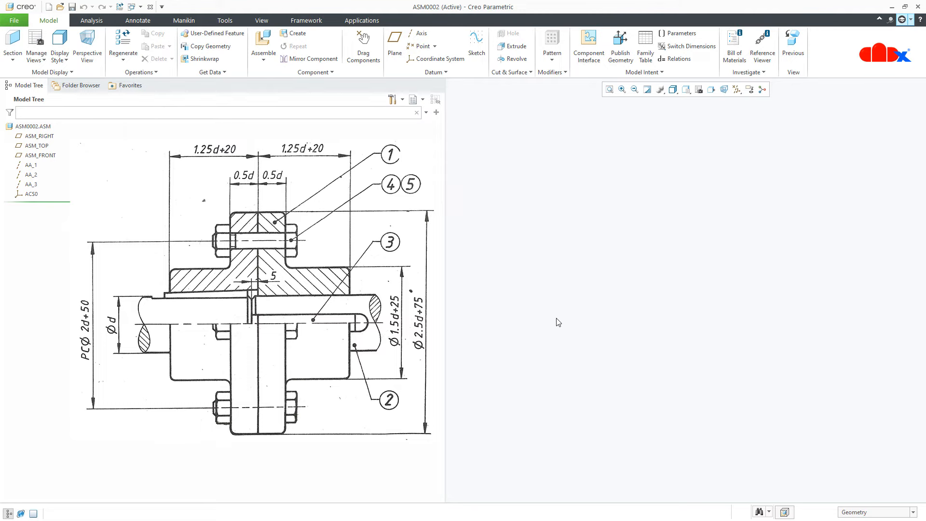
Step: Assemble the flange prt0001.prt as the first component and fix it with the Default constraint
left_click(264, 43)
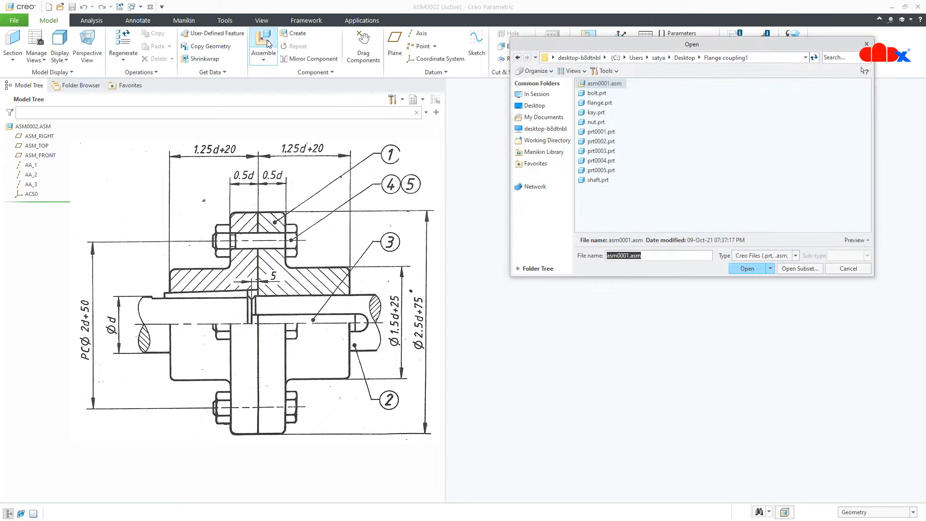
left_click(601, 132)
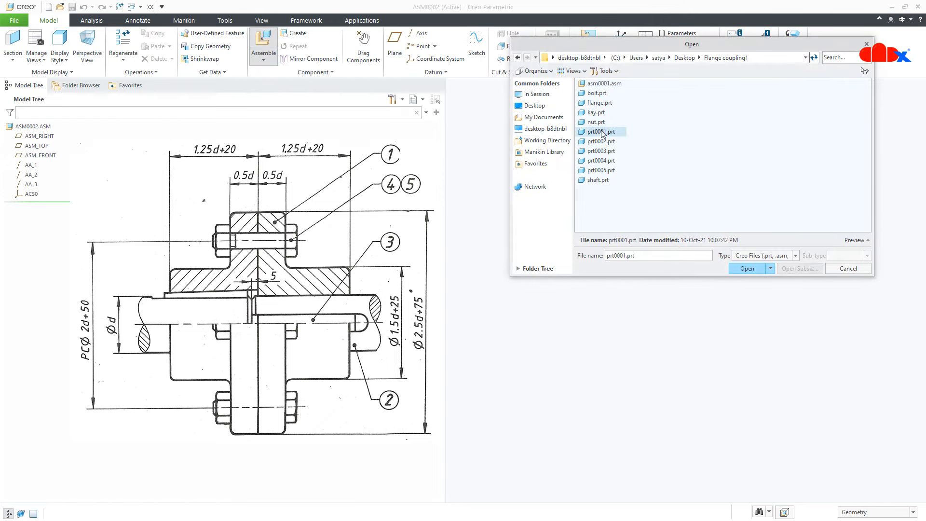
left_click(750, 269)
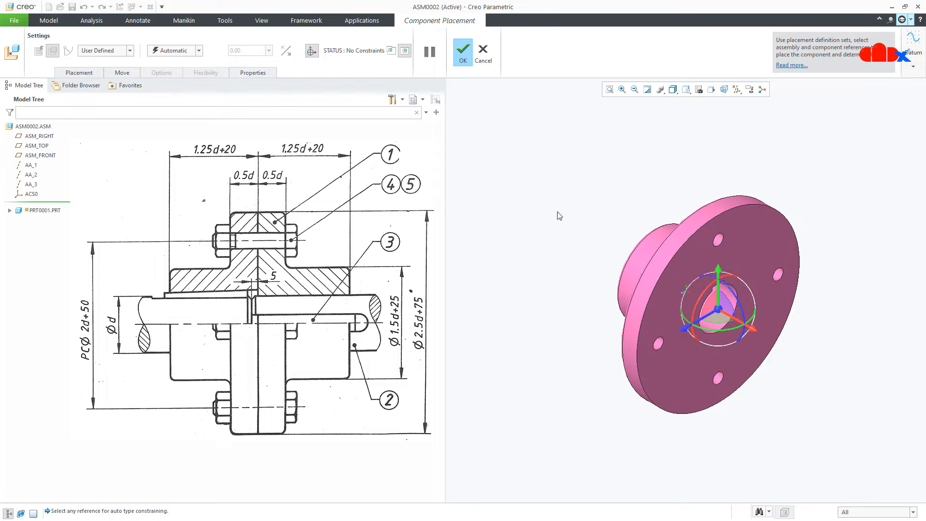
left_click(87, 73)
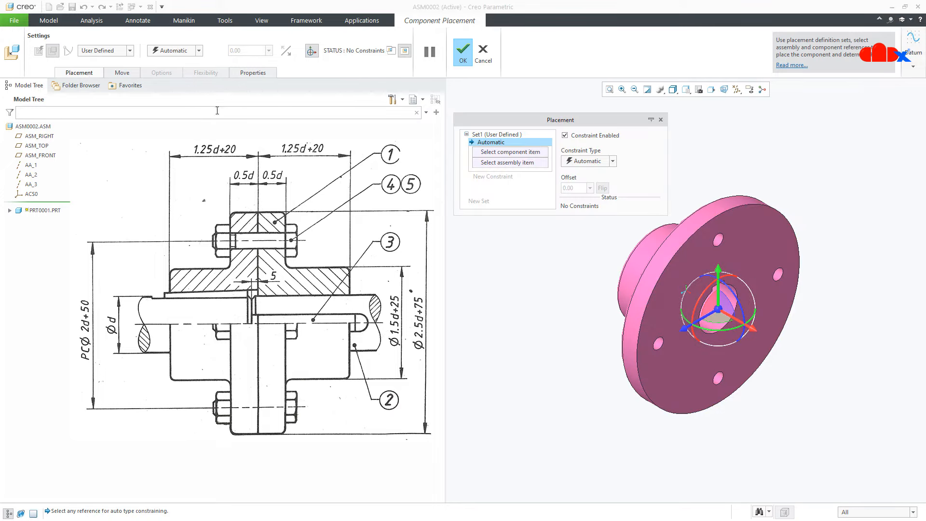
left_click(586, 164)
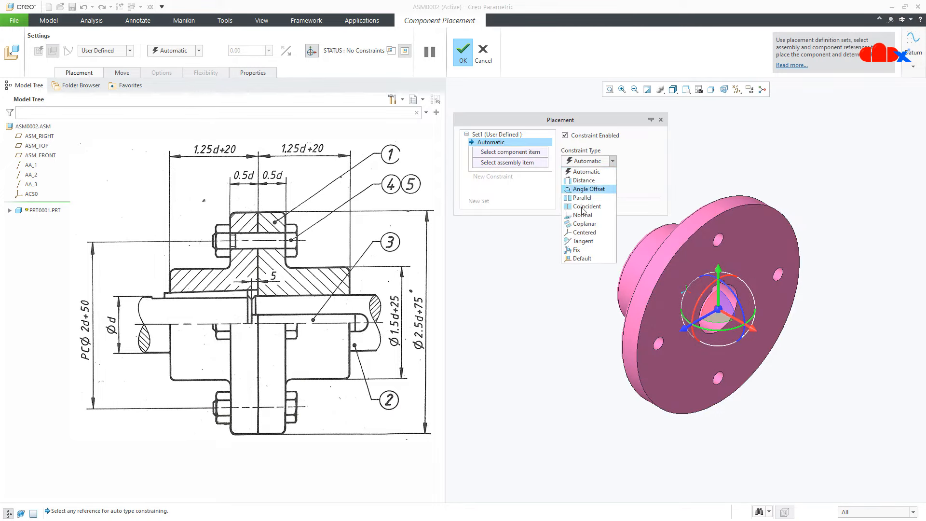
left_click(582, 261)
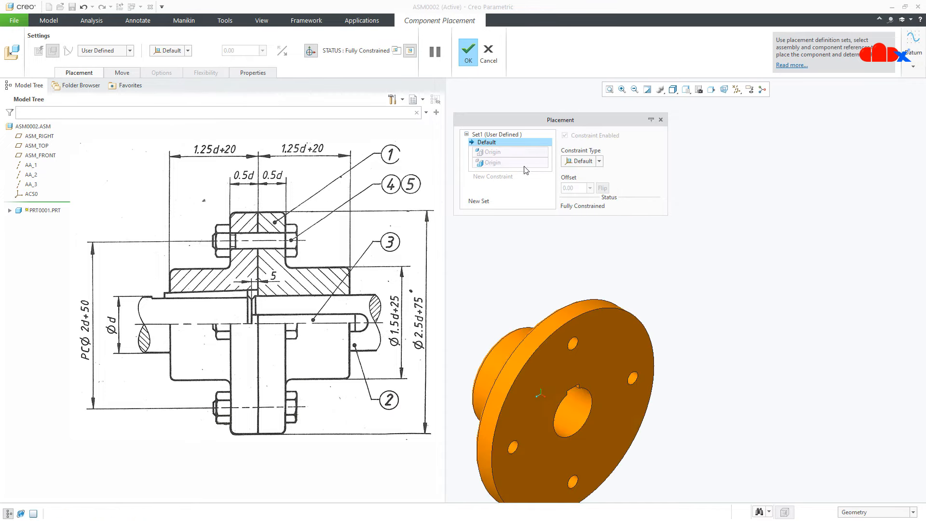
left_click(468, 52)
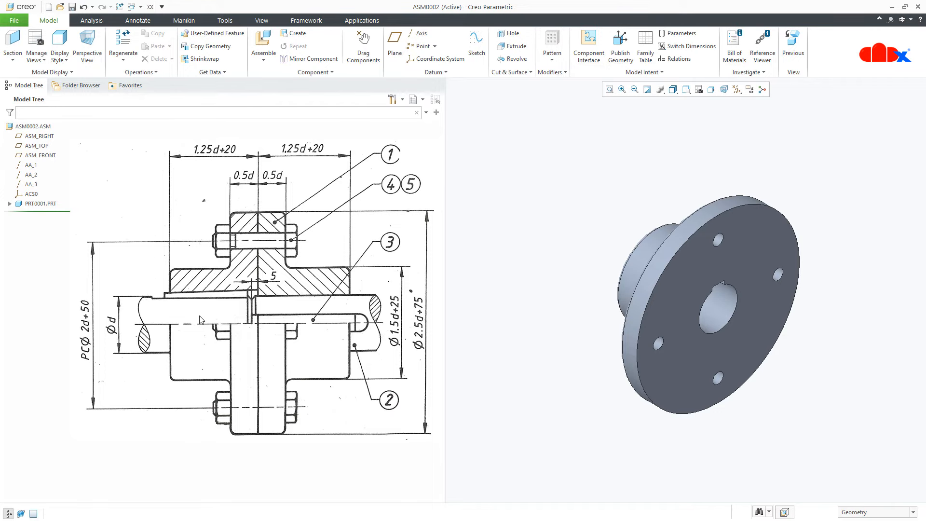
Step: Bring in the shaft prt0002.prt and make its cylindrical surface coincident with the flange bore
left_click(264, 40)
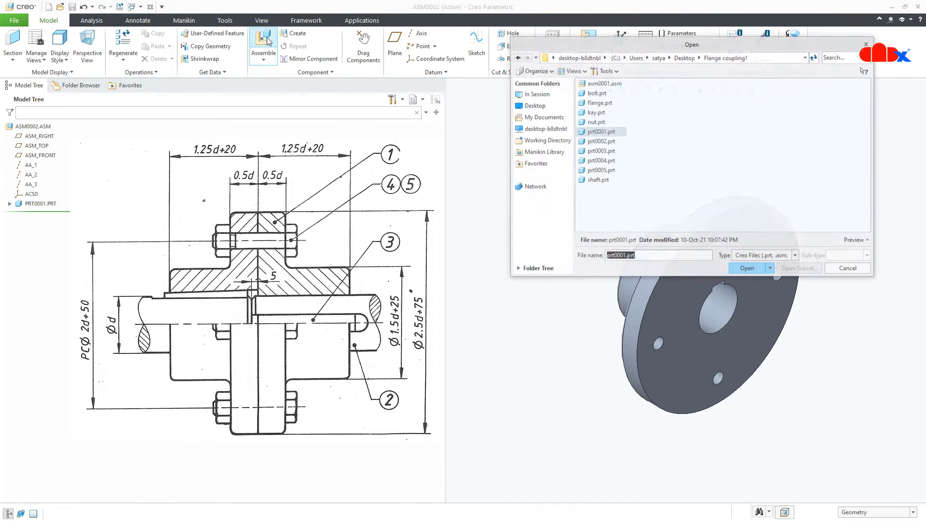
double_click(613, 141)
middle_click_drag(642, 400, 678, 416)
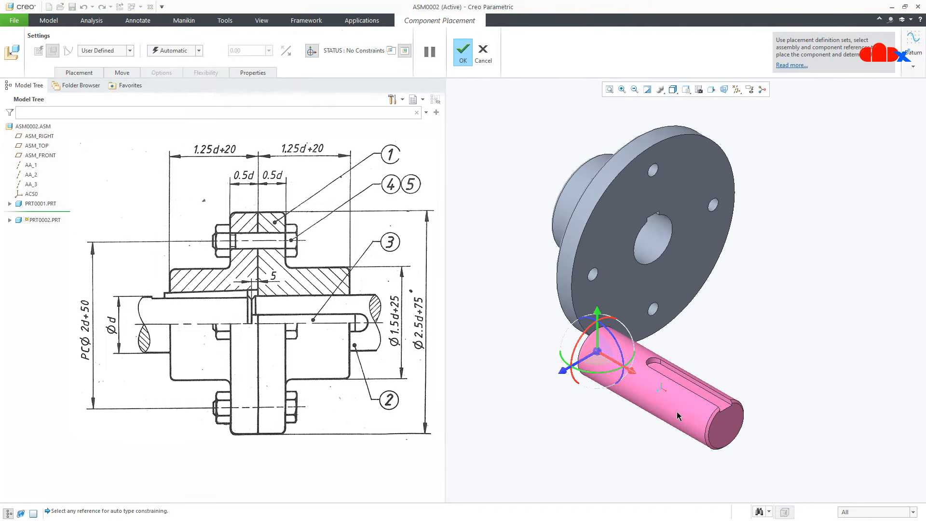
left_click(694, 417)
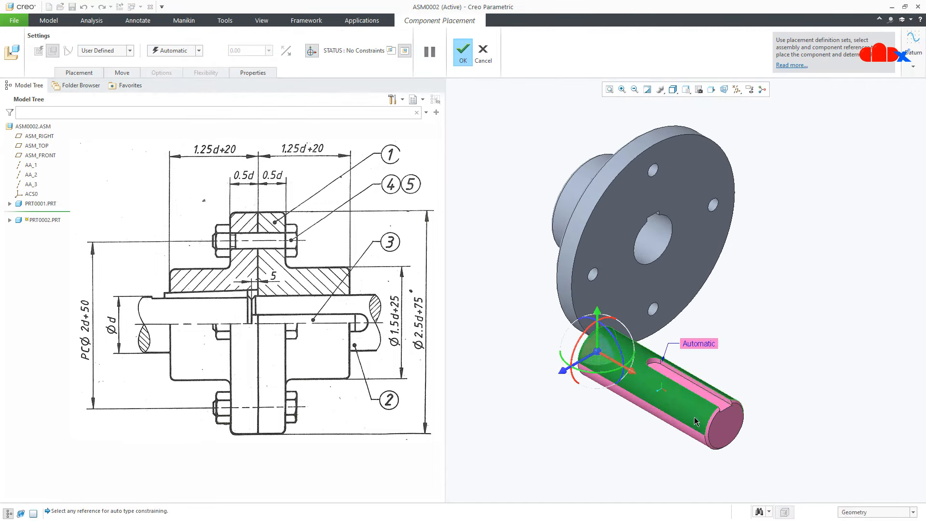
left_click(657, 236)
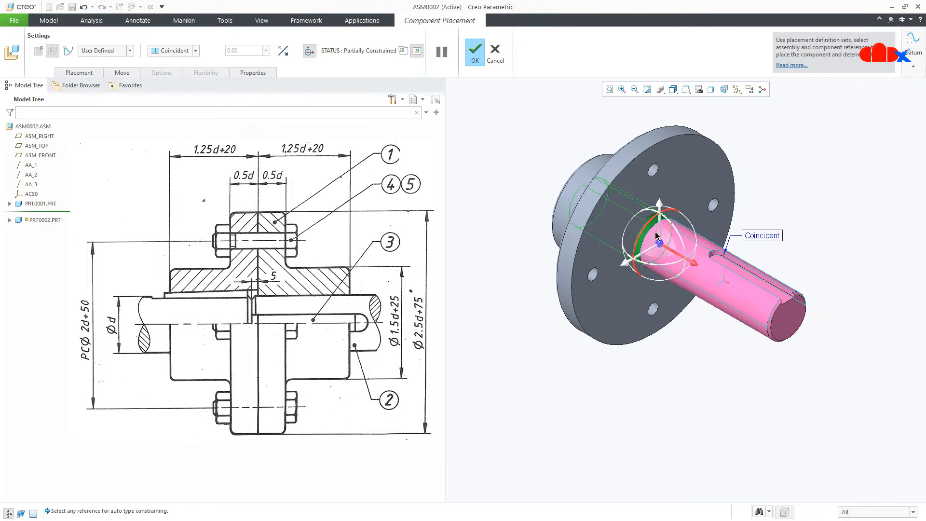
Step: Constrain the shaft's end face to the flange's front face by distance, with the shaft on the hub side and a 5 mm offset
left_click(787, 333)
left_click(630, 286)
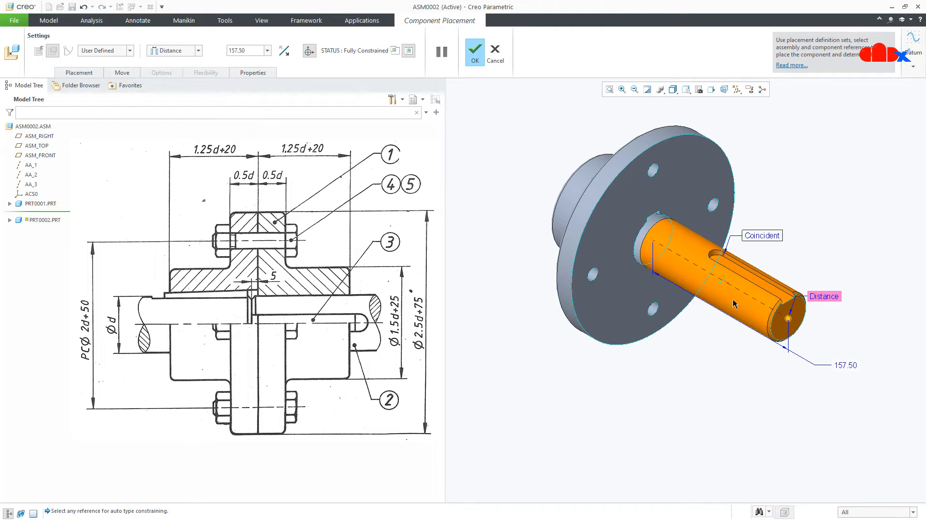
left_click_drag(788, 319, 642, 247)
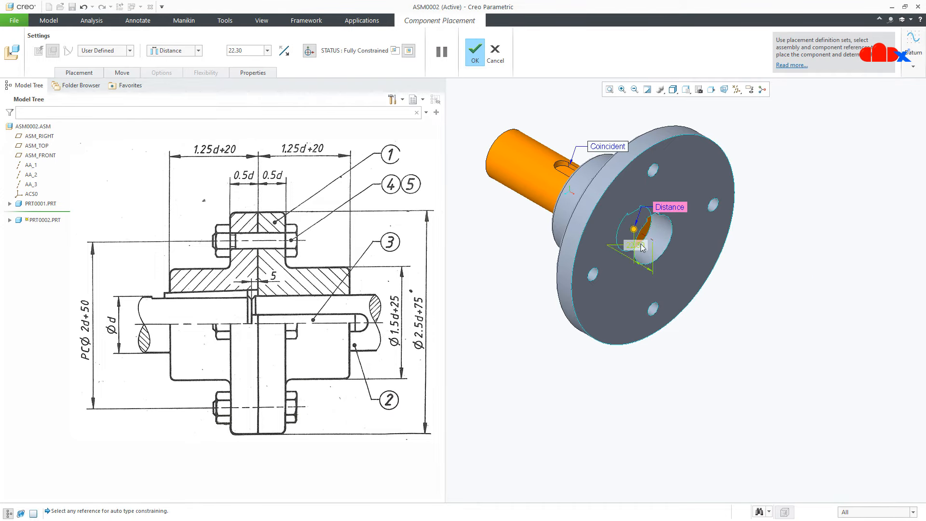
double_click(635, 244)
type("5")
key("Return")
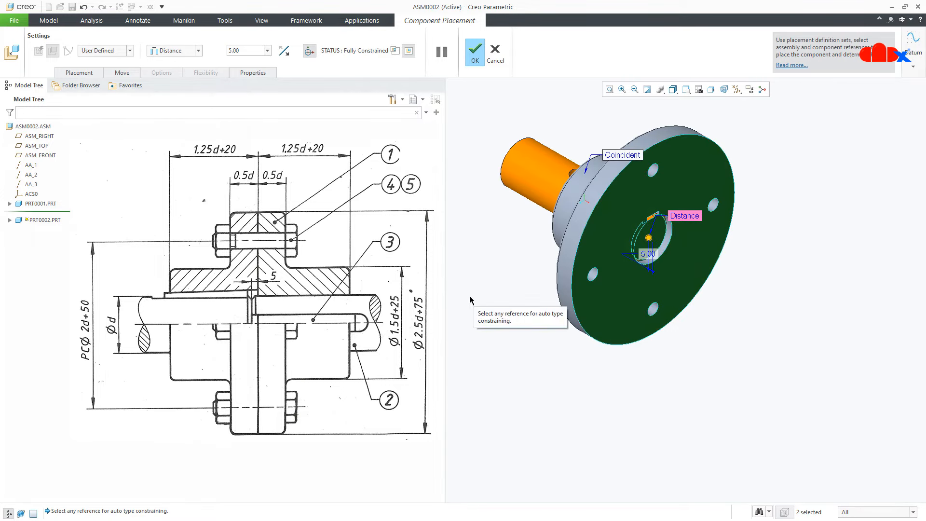
Step: Disable Allow Assumptions in the shaft's placement and move the placement settings clear of the model
left_click(87, 74)
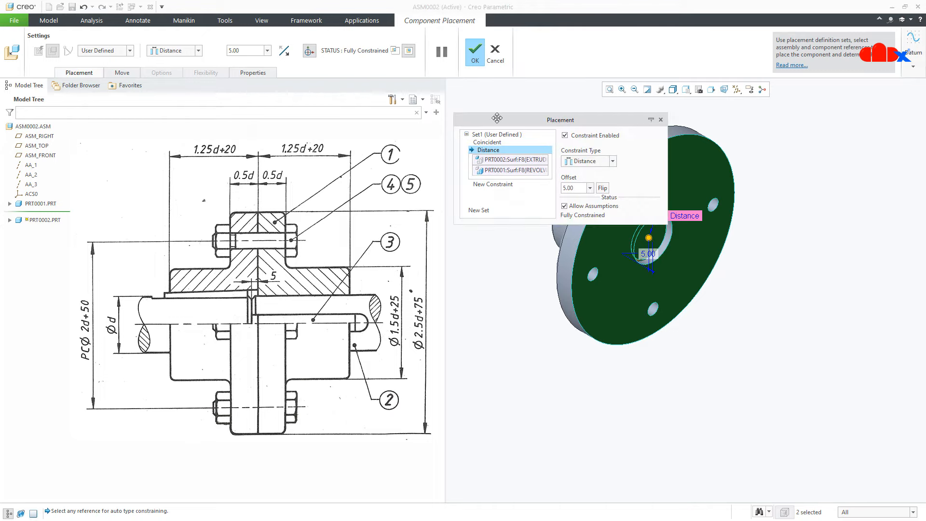
left_click_drag(534, 121, 779, 99)
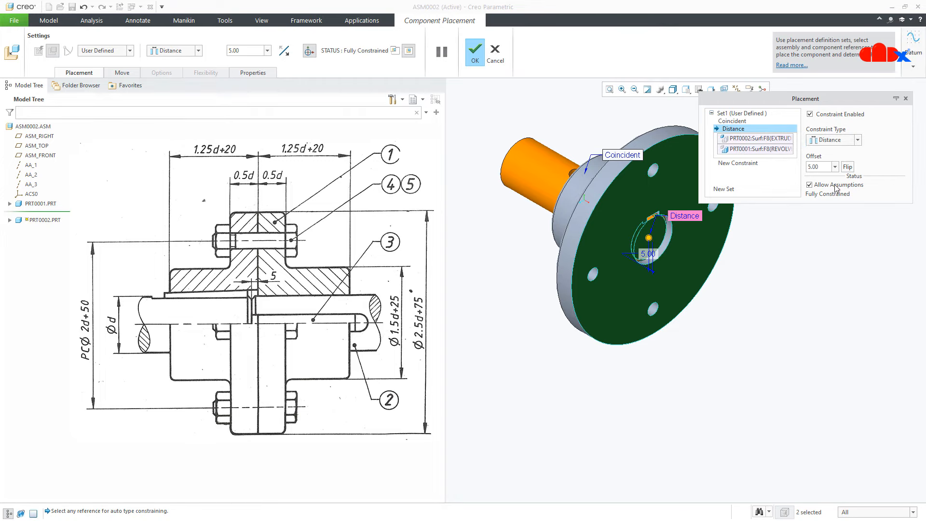
left_click(810, 187)
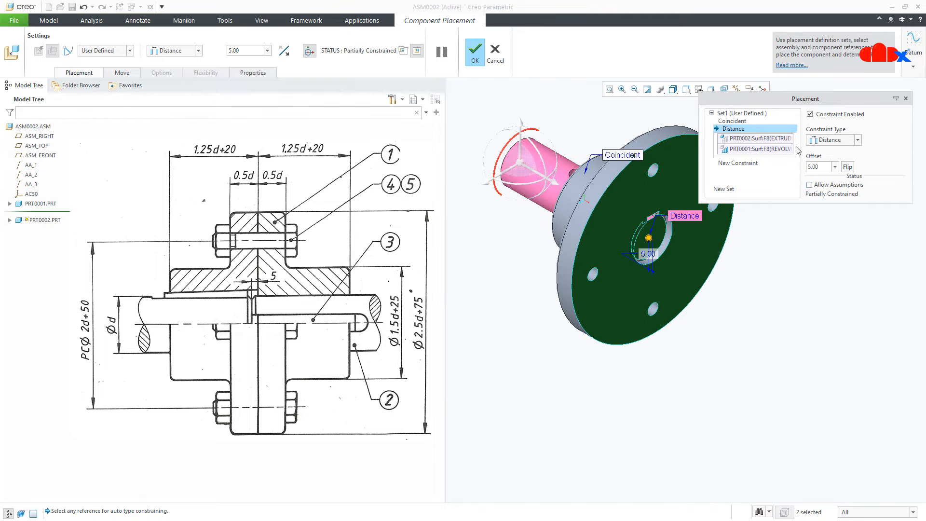
left_click_drag(807, 97, 575, 384)
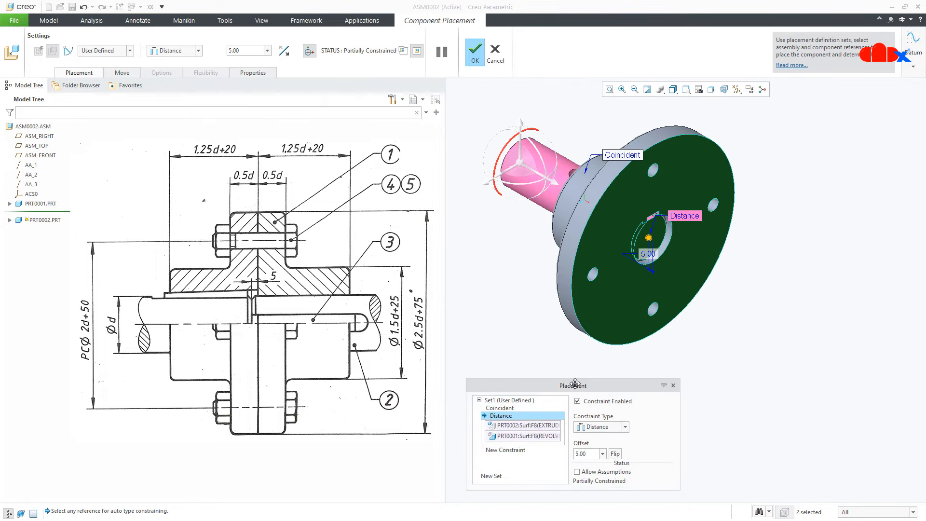
Step: Add a Coincident constraint between matching flat faces of the shaft and flange keyways, and accept the shaft's placement
left_click(514, 453)
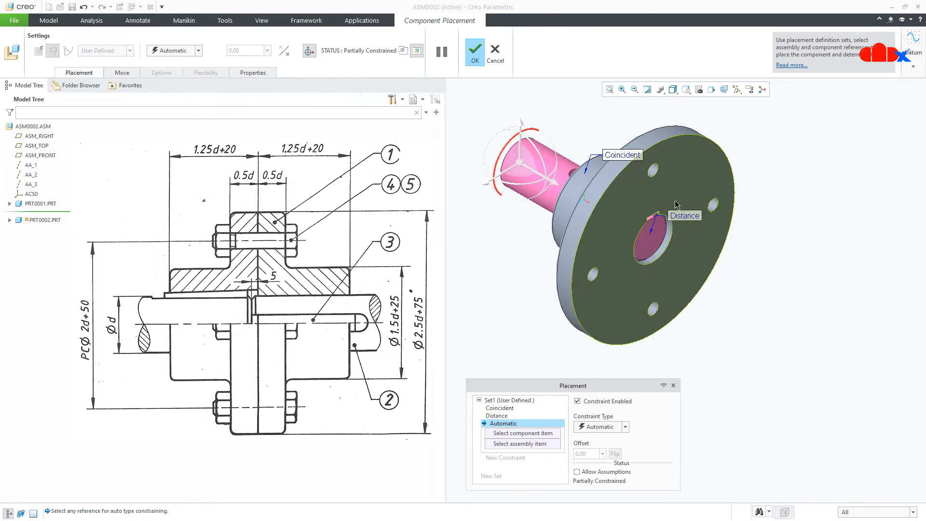
scroll(665, 207, "down", 5)
middle_click_drag(656, 200, 607, 179)
scroll(593, 222, "down", 4)
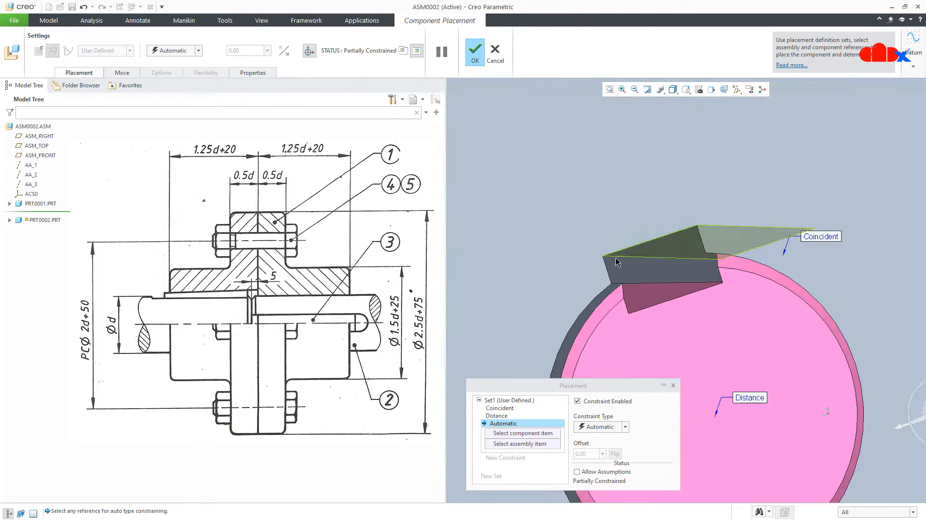
left_click(646, 300)
left_click(647, 300)
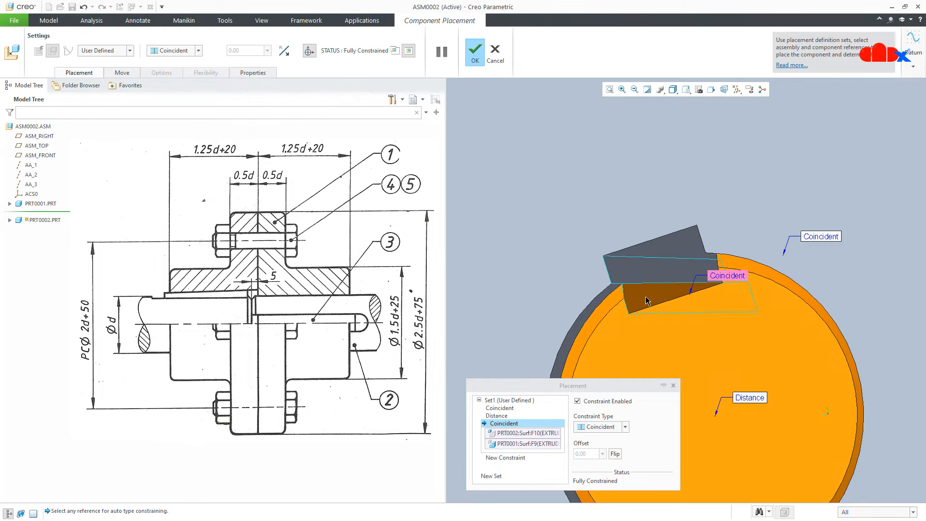
middle_click(646, 296)
scroll(645, 297, "up", 5)
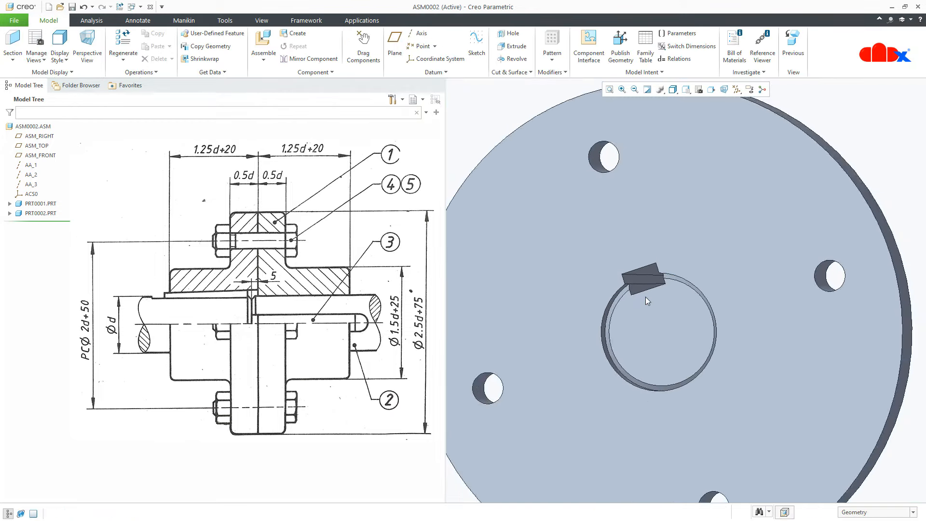
mouse_move(646, 297)
middle_mouse_down()
mouse_move(861, 336)
mouse_move(821, 326)
mouse_move(819, 314)
mouse_move(821, 333)
mouse_move(666, 396)
mouse_move(676, 396)
middle_mouse_up()
scroll(676, 397, "up", 5)
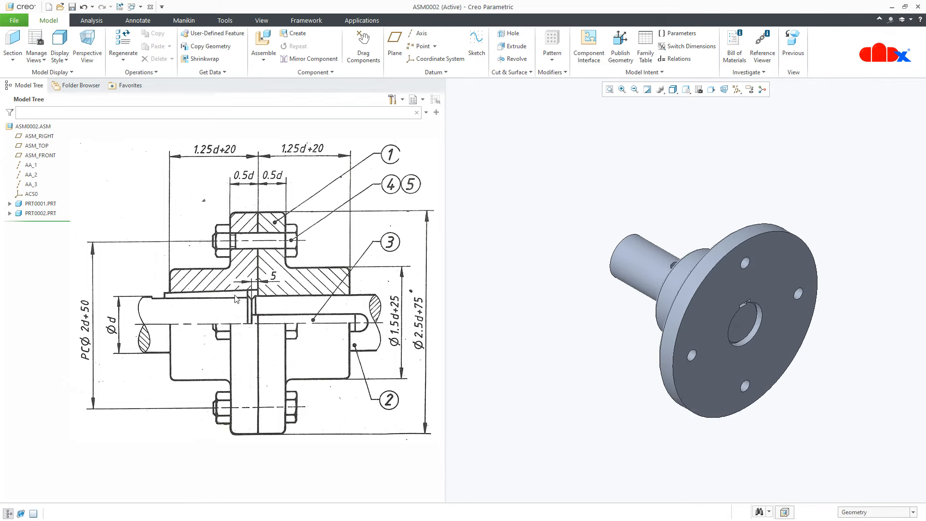
Step: Bring in the key prt0003.prt and leave it packaged below the flange without constraints
left_click(263, 41)
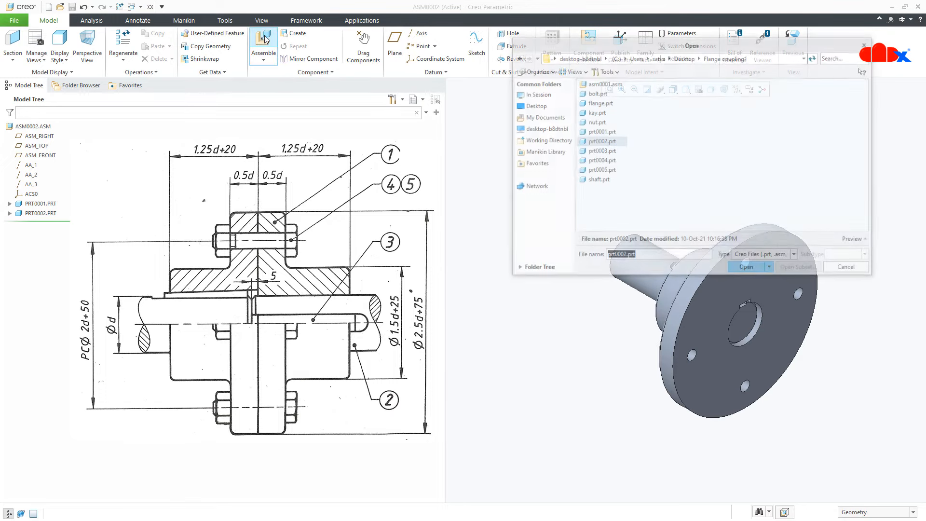
double_click(600, 151)
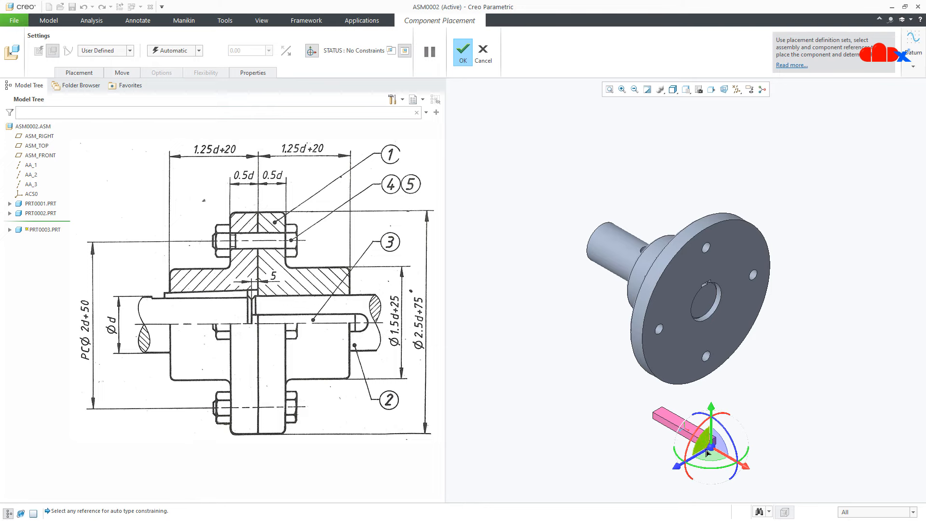
scroll(714, 468, "down", 3)
mouse_move(672, 428)
middle_mouse_down()
mouse_move(702, 416)
mouse_move(581, 288)
middle_mouse_up()
left_click(464, 50)
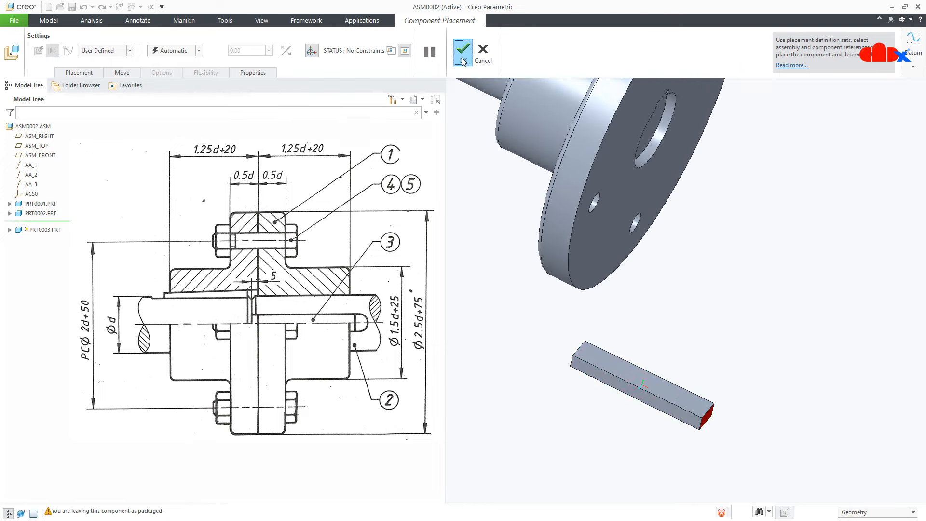
scroll(682, 348, "up", 3)
mouse_move(682, 347)
middle_mouse_down()
mouse_move(677, 341)
mouse_move(704, 381)
mouse_move(686, 382)
mouse_move(699, 428)
mouse_move(683, 428)
middle_mouse_up()
scroll(707, 387, "down", 4)
scroll(702, 428, "up", 3)
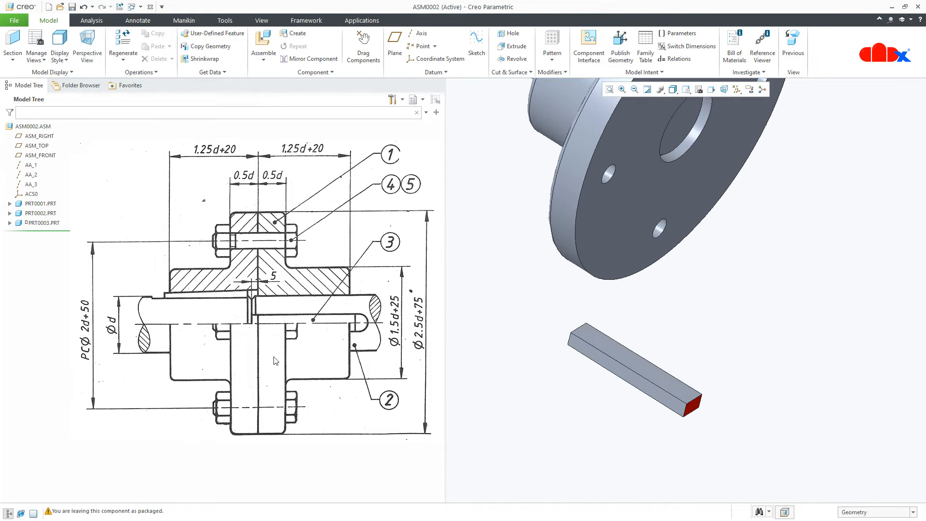
Step: Redefine the key PRT0003's placement and add a Coincident constraint between its underside and the keyway floor
left_click(19, 224)
left_click(36, 179)
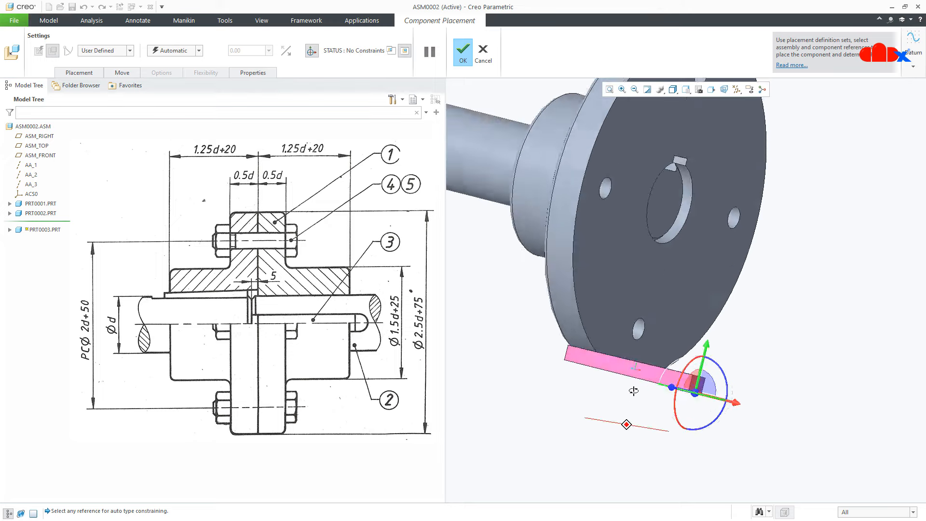
middle_click_drag(634, 391, 631, 348)
left_click(635, 390)
middle_click_drag(628, 314, 585, 354)
scroll(704, 228, "down", 5)
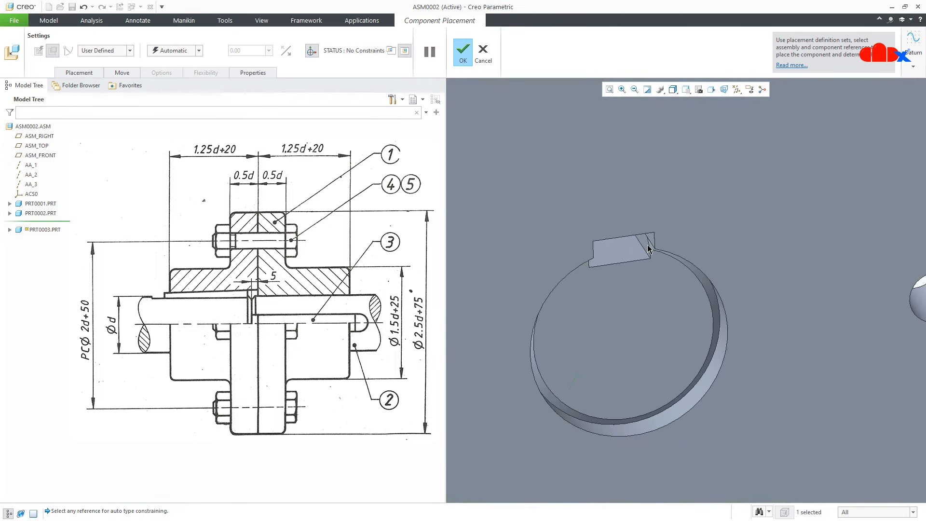
left_click(619, 251)
scroll(625, 295, "up", 5)
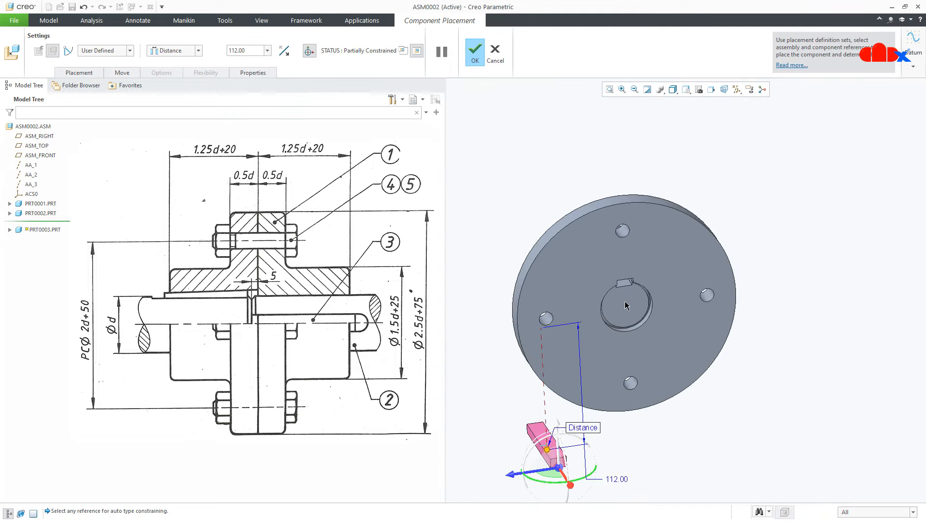
middle_click_drag(624, 301, 649, 321)
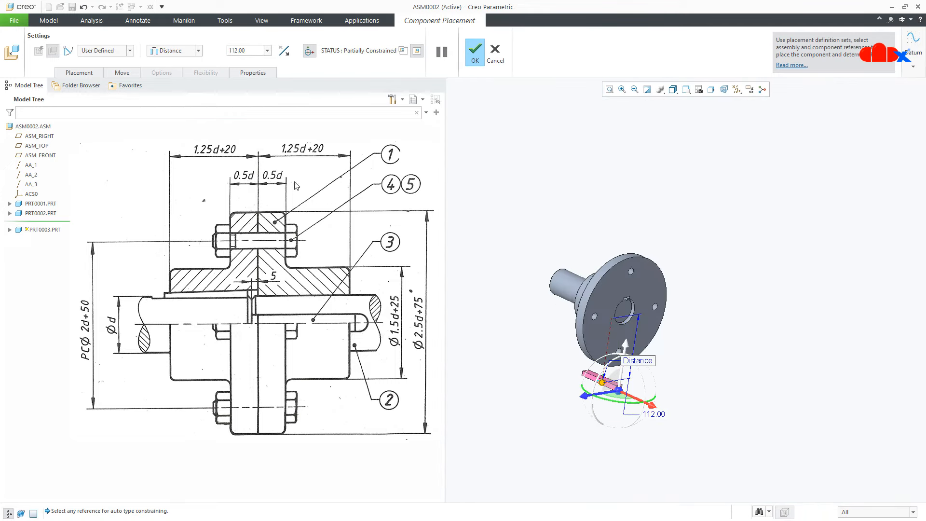
left_click(198, 51)
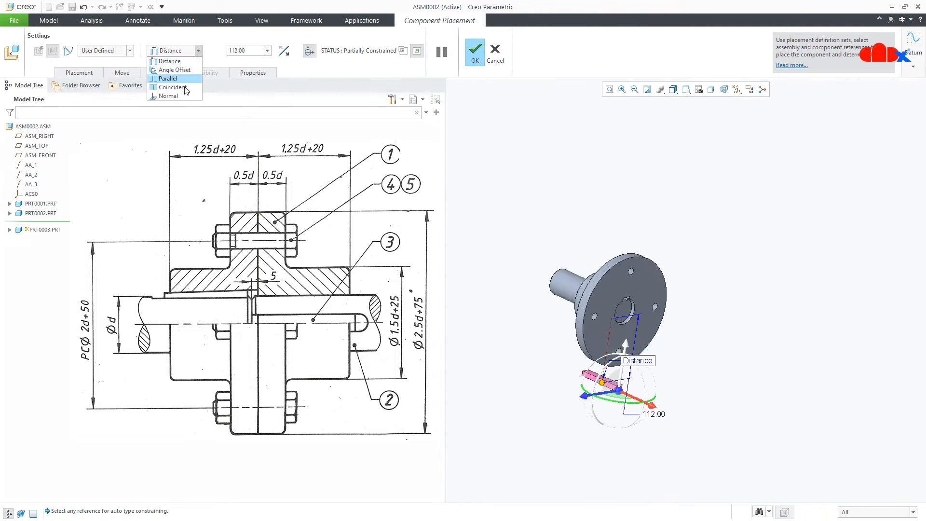
left_click(194, 76)
Step: Add a Distance constraint between the key's end face and the shaft's end face inside the flange bore
scroll(609, 324, "down", 10)
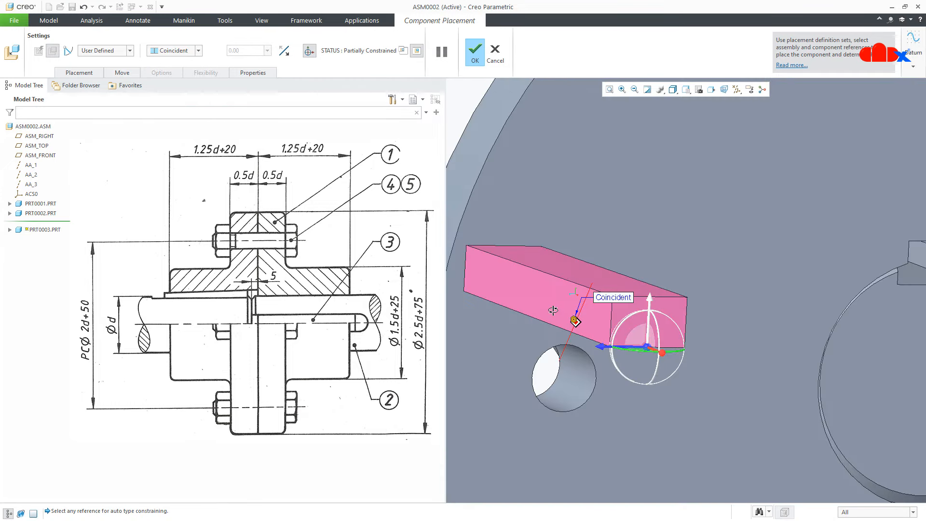
middle_click_drag(554, 310, 566, 317)
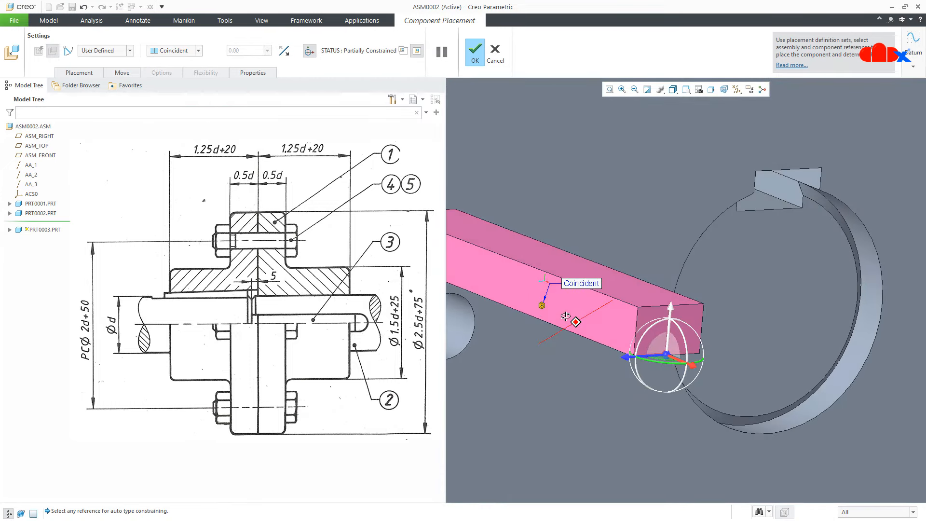
scroll(666, 339, "up", 3)
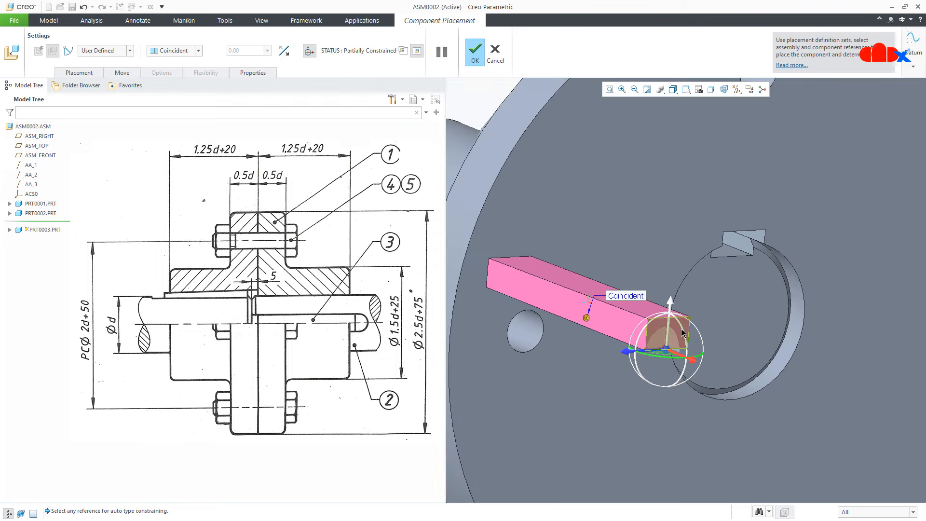
left_click(682, 333)
scroll(676, 328, "up", 3)
middle_click_drag(671, 318, 617, 277)
scroll(662, 306, "down", 2)
scroll(731, 306, "down", 2)
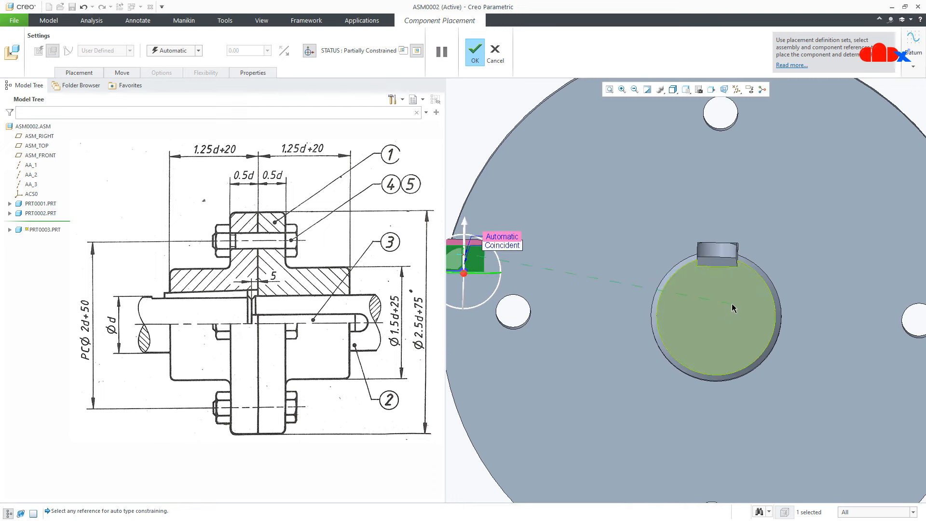
left_click(733, 308)
scroll(729, 304, "up", 3)
Step: Shift the key back to the hub side of the flange and set its distance from the shaft's end face to 2 mm
middle_click_drag(729, 304, 772, 345)
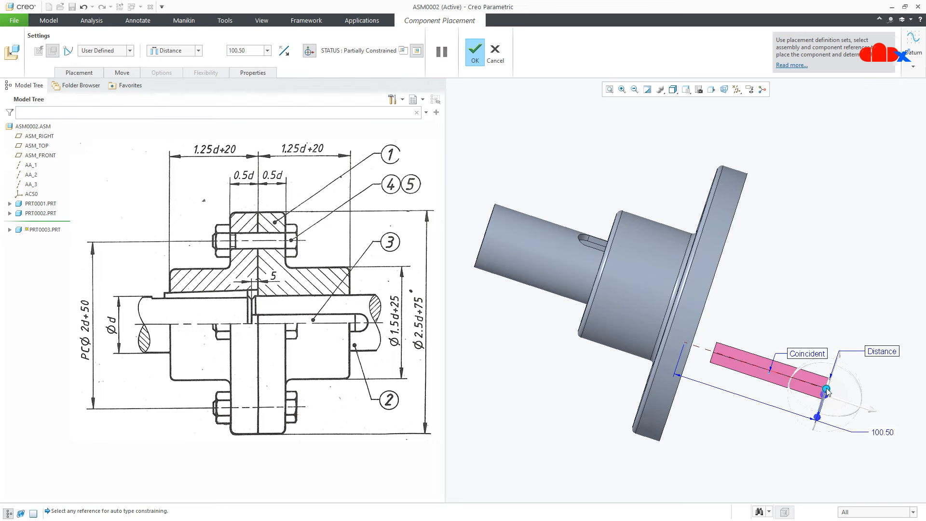
left_click_drag(826, 391, 677, 381)
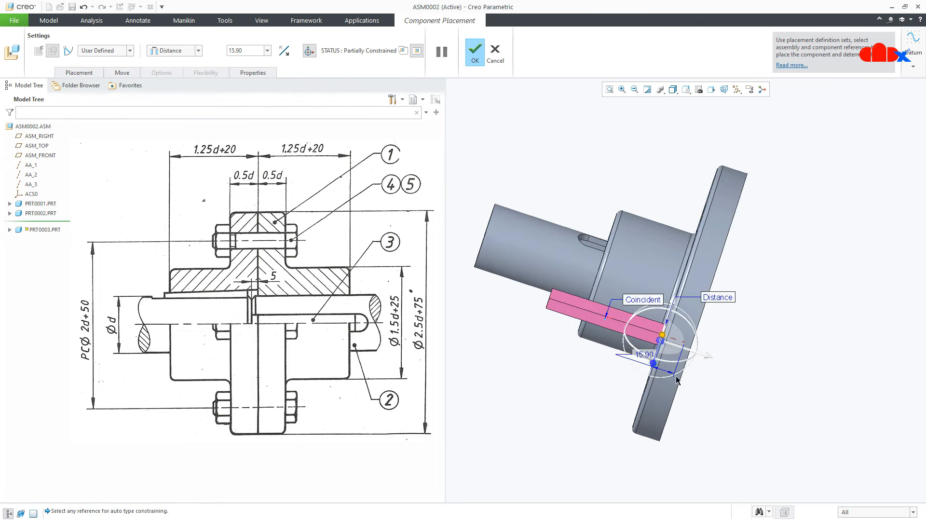
middle_click_drag(678, 381, 635, 384)
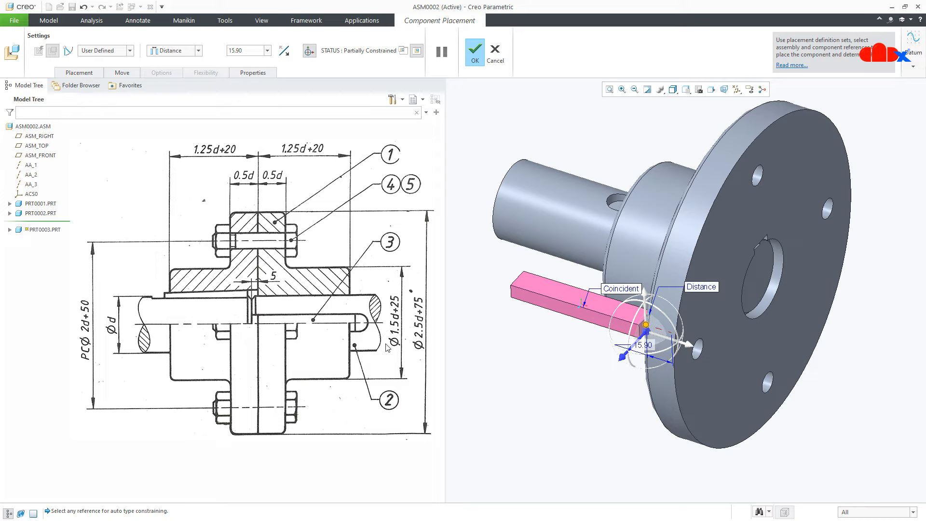
double_click(642, 344)
key("Return")
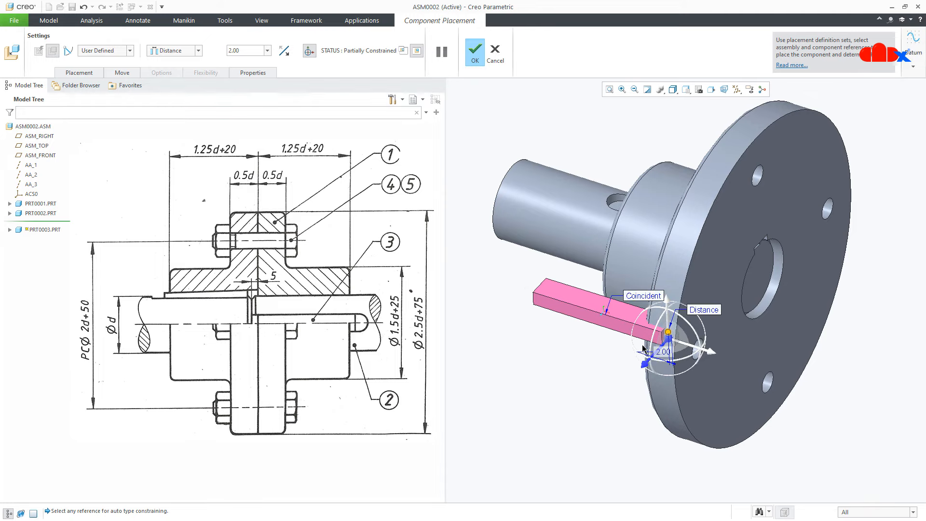
Step: Make the key's long side face Coincident with the matching keyway side wall, and accept the key's placement
scroll(632, 348, "up", 5)
middle_click_drag(632, 347, 667, 353)
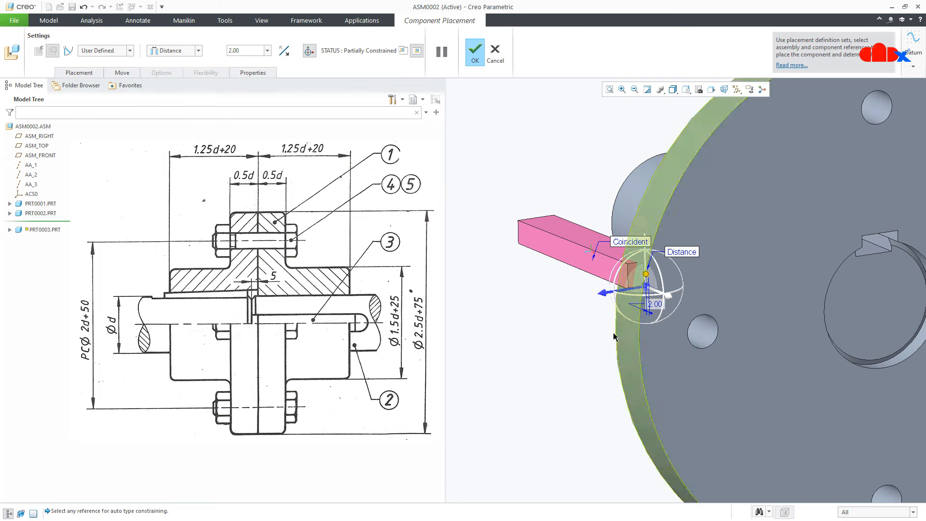
left_click(589, 269)
middle_click_drag(728, 358, 699, 352)
scroll(884, 266, "up", 5)
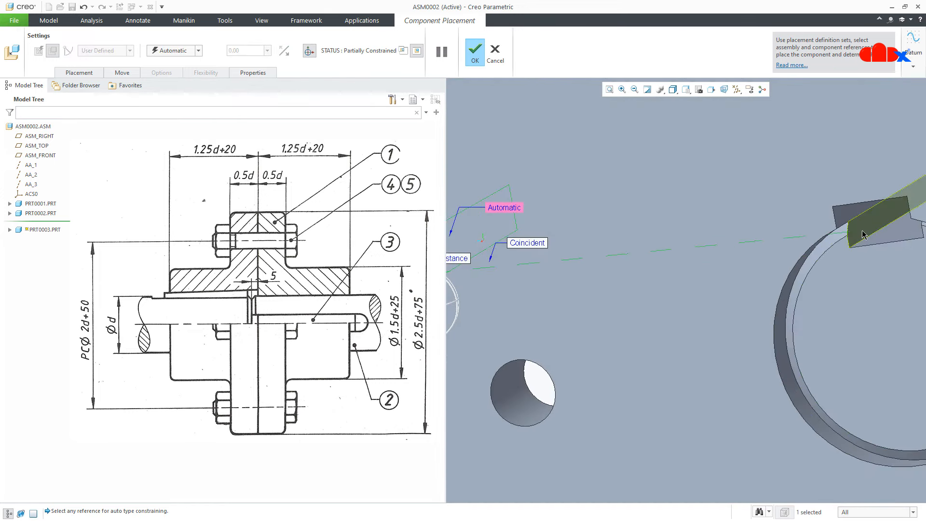
left_click(877, 222)
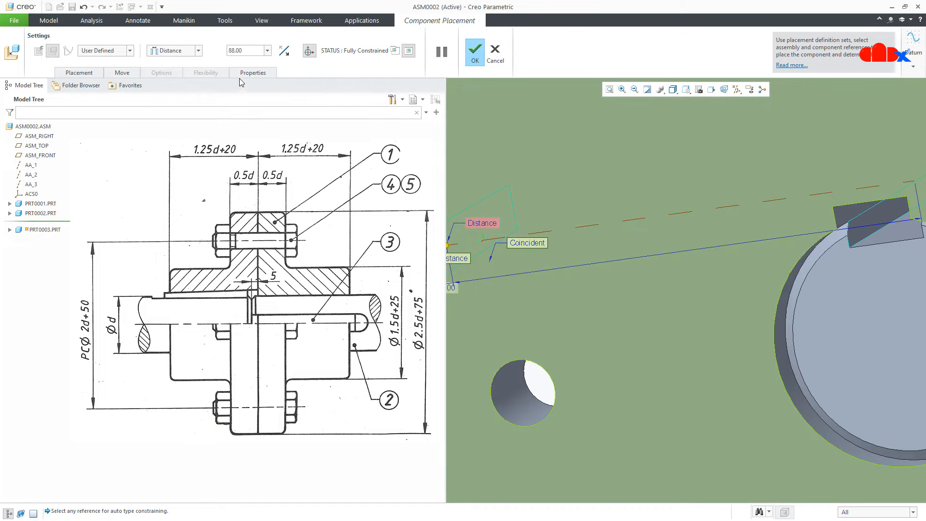
left_click(199, 51)
left_click(175, 83)
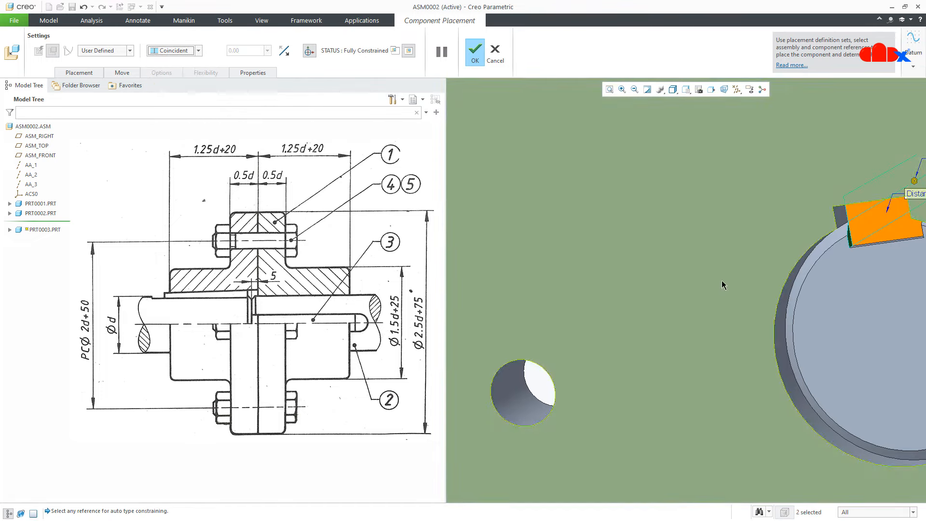
scroll(722, 285, "down", 5)
middle_click_drag(722, 285, 762, 279)
scroll(761, 280, "up", 6)
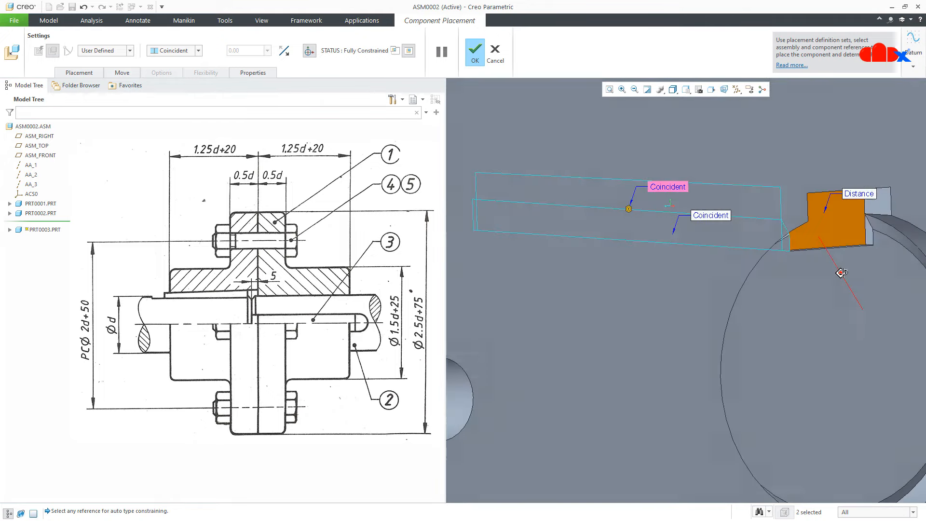
middle_click_drag(842, 273, 795, 283)
scroll(794, 283, "down", 2)
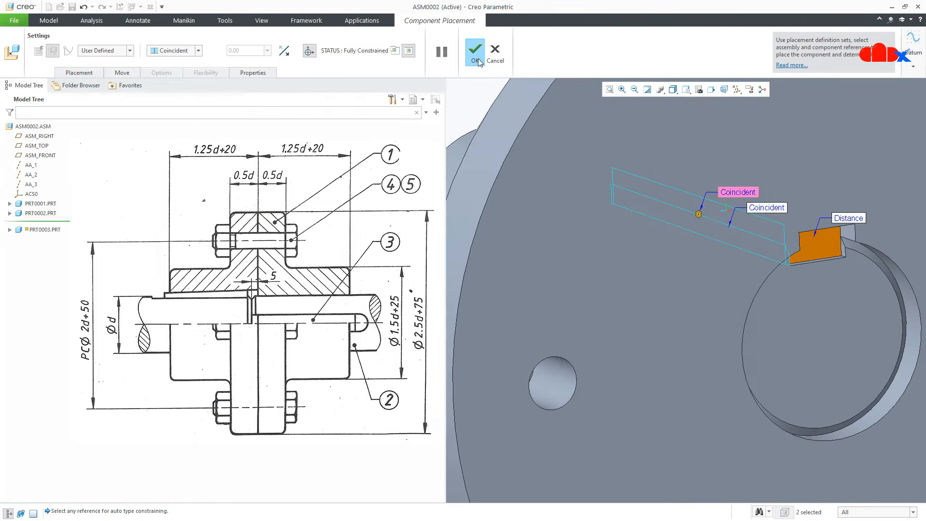
left_click(479, 59)
Step: Open the flange PRT0001 from the assembly in its own window
scroll(641, 279, "down", 4)
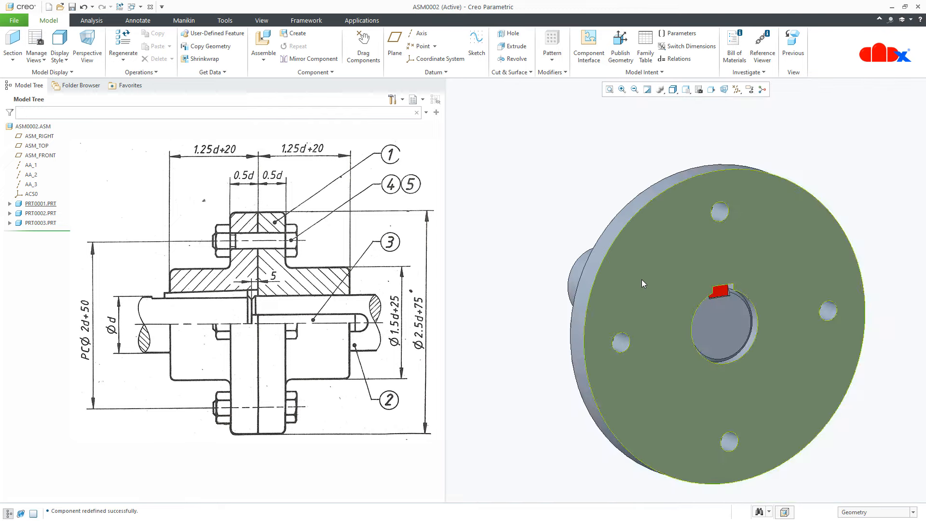
middle_click_drag(642, 280, 710, 332)
scroll(710, 332, "down", 4)
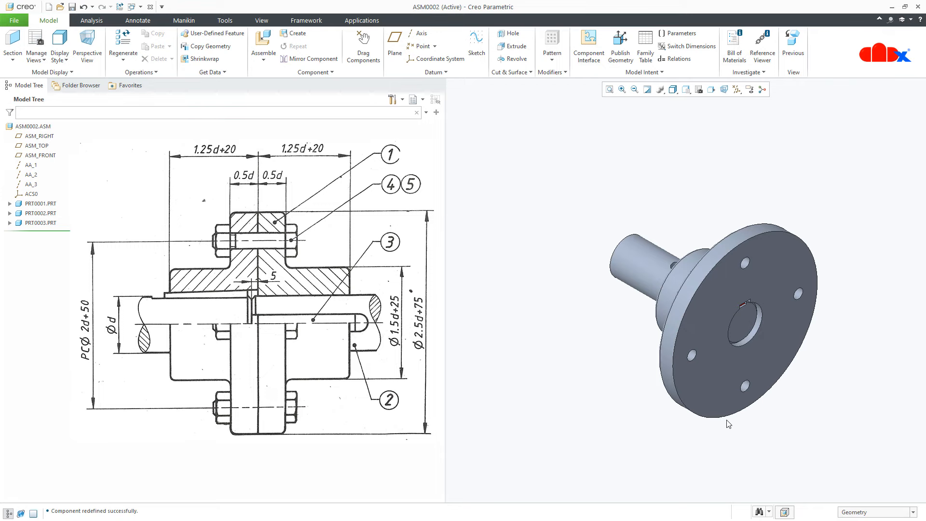
left_click(719, 392)
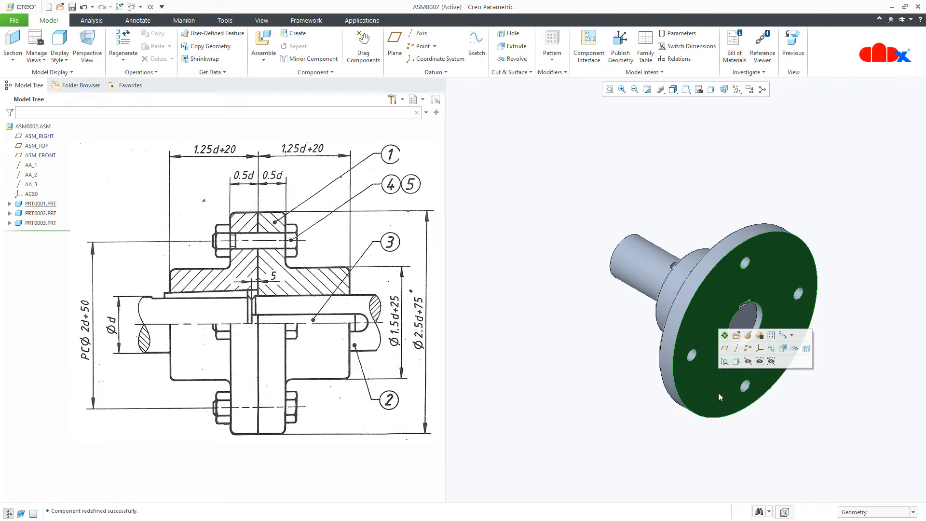
left_click(737, 336)
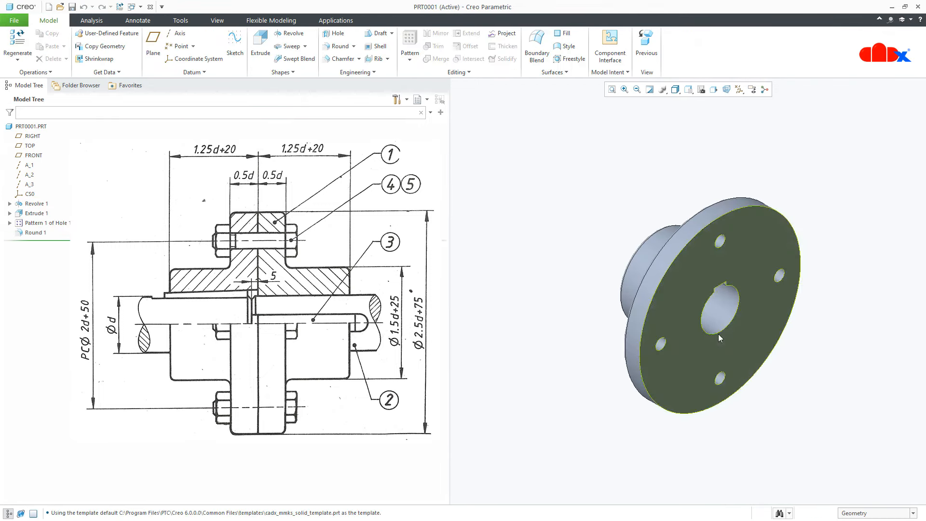
Step: Apply a light gold metal appearance from the std-metals library to the whole flange part, and save it
left_click(210, 20)
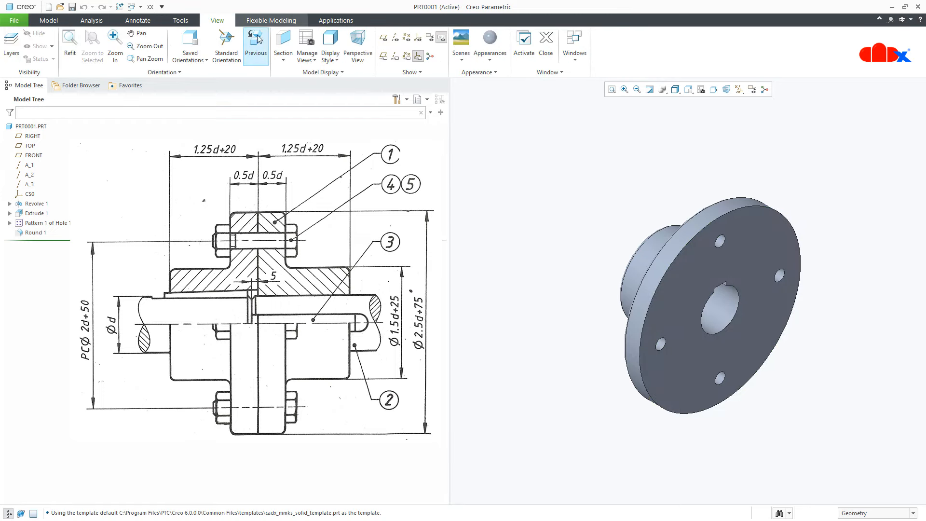
left_click(489, 59)
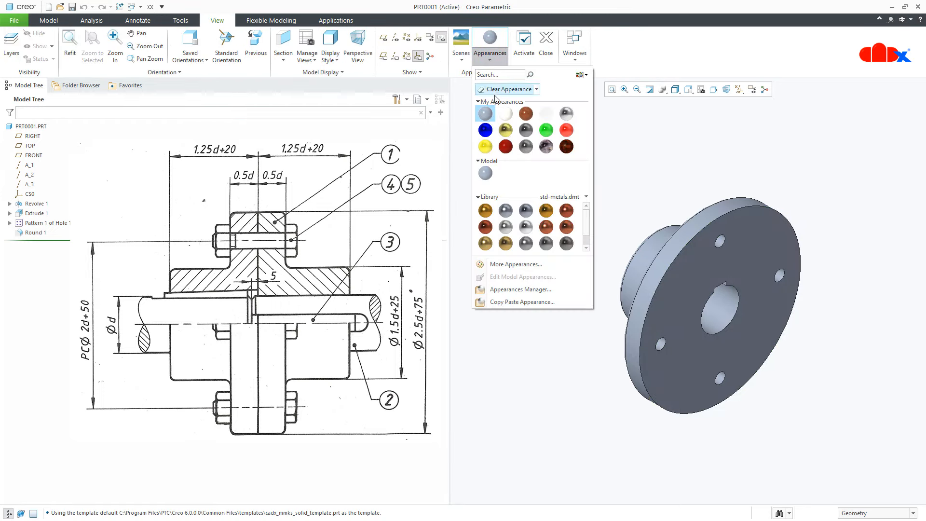
left_click(489, 247)
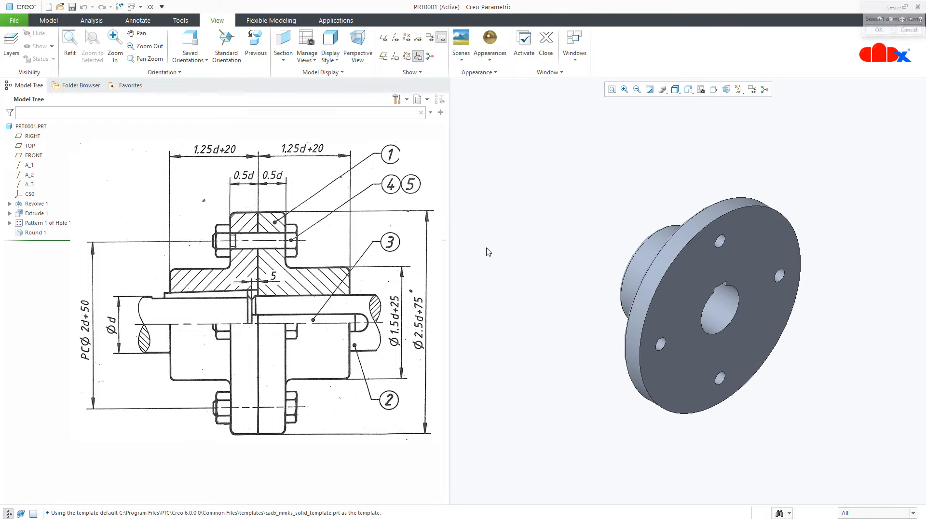
left_click(845, 513)
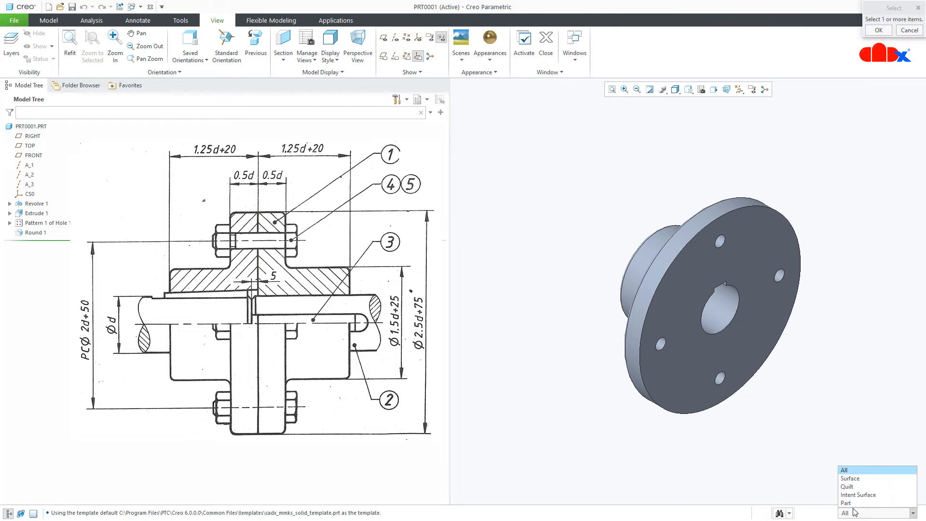
left_click(852, 502)
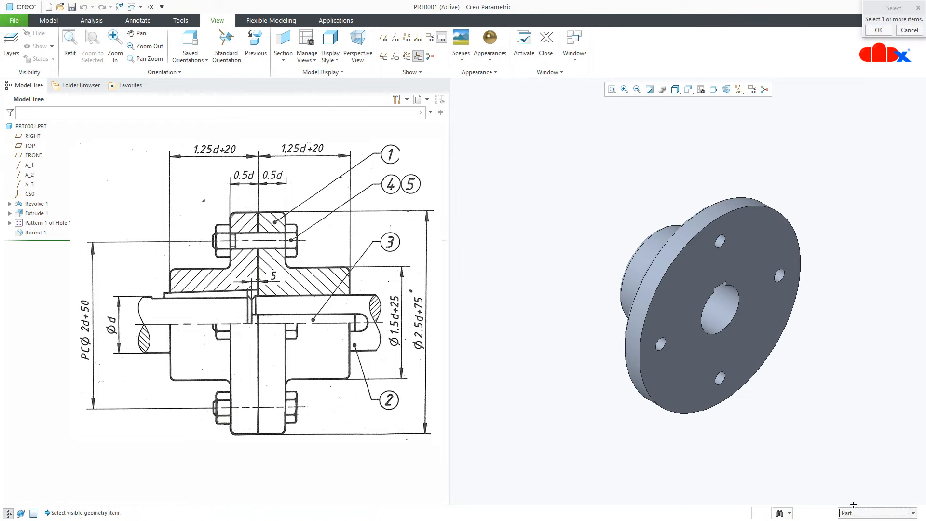
left_click(746, 351)
middle_click(786, 375)
key("ctrl+s")
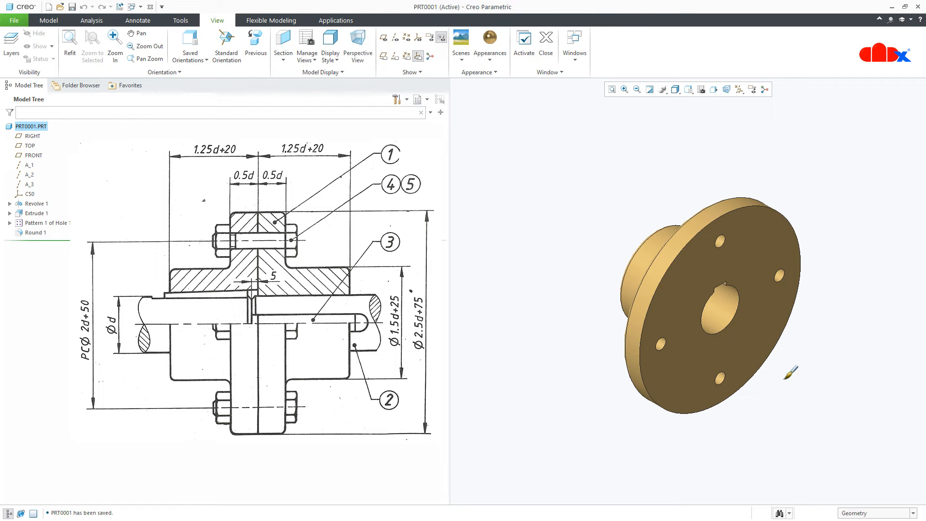
Step: Return to the assembly ASM0002 and open the shaft PRT0002 in its own window
left_click(132, 7)
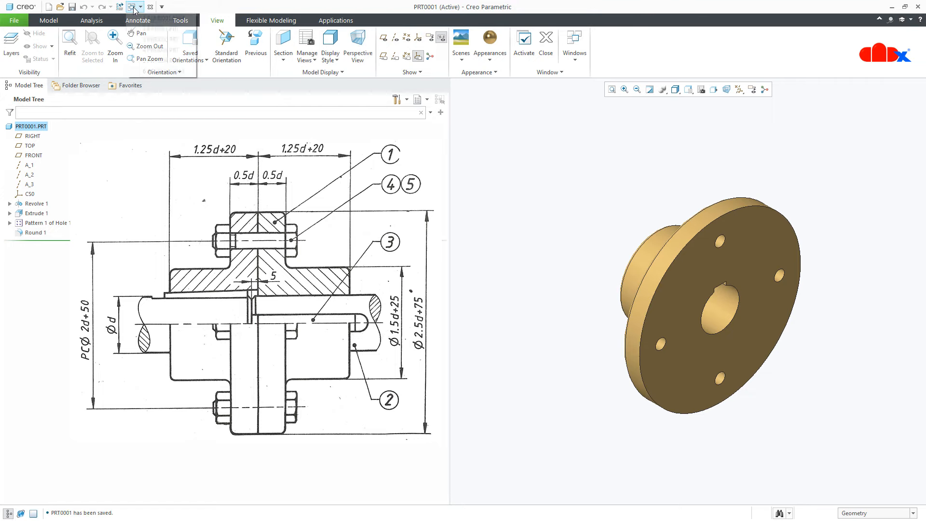
left_click(152, 71)
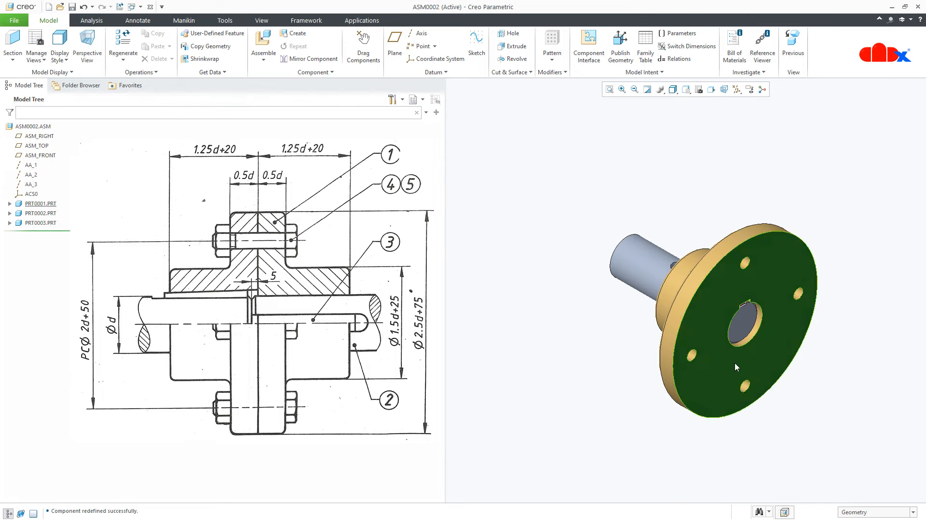
left_click(744, 323)
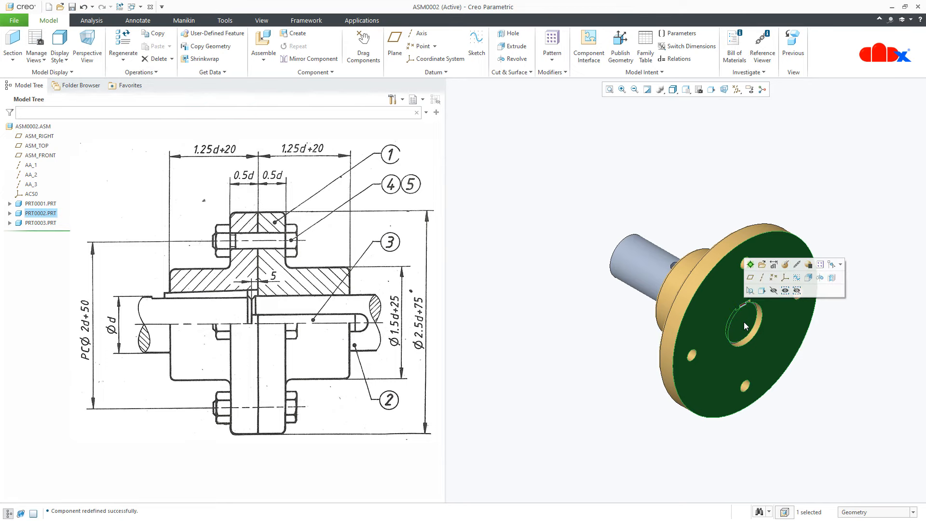
left_click(762, 265)
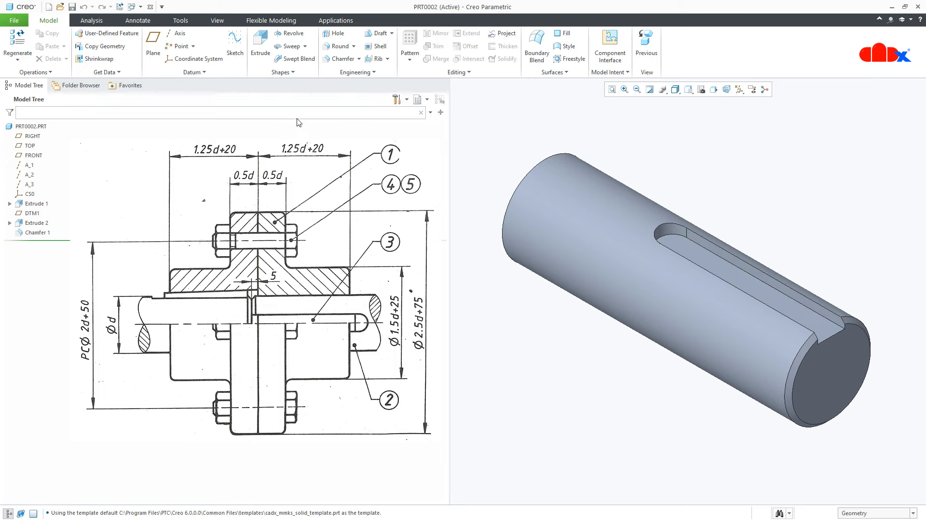
Step: Apply a dark grey metallic appearance from My Appearances to the whole shaft part, and save it
left_click(217, 20)
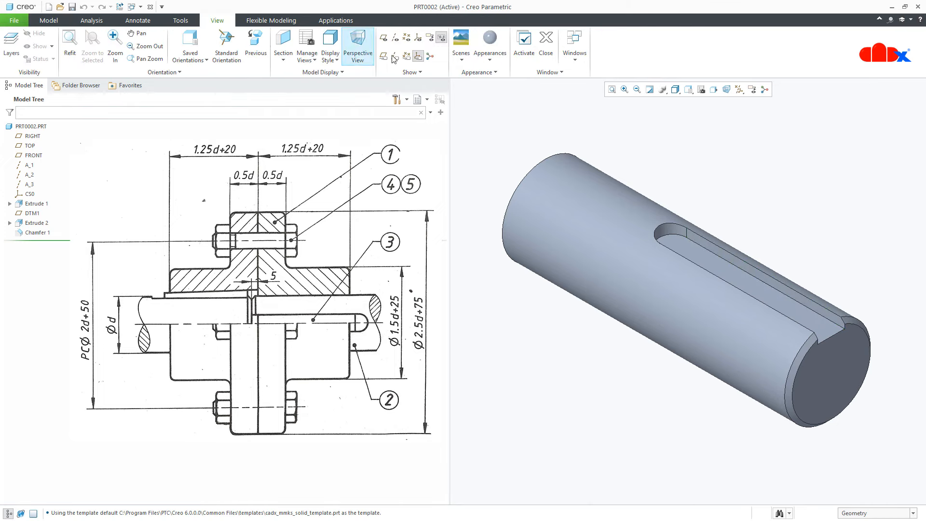
left_click(483, 63)
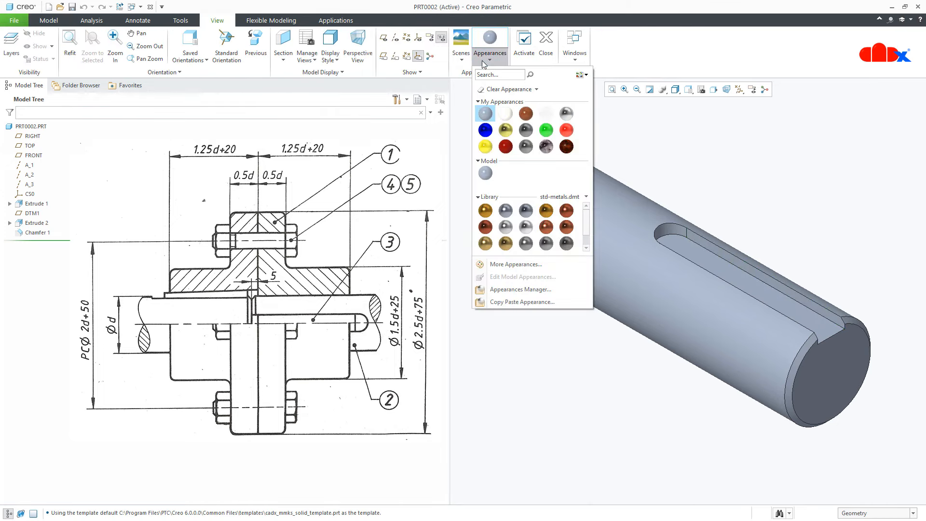
left_click(524, 152)
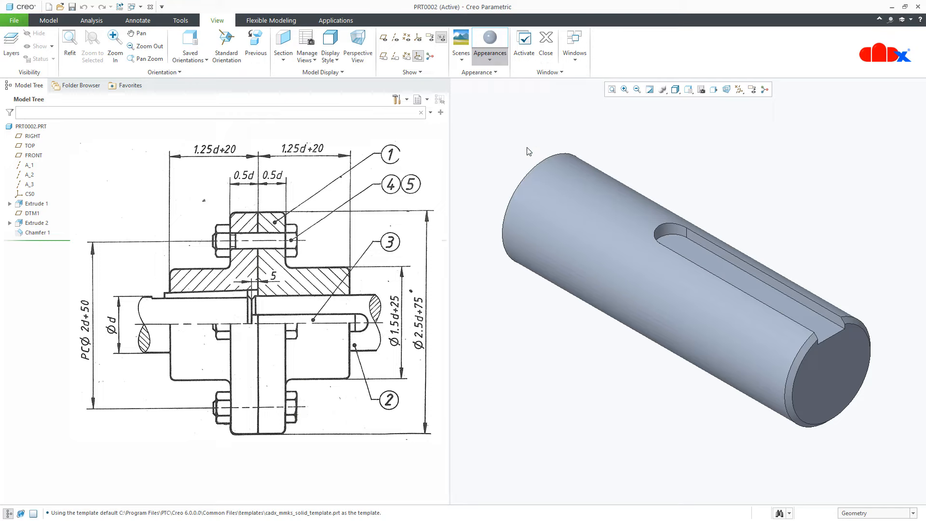
left_click(873, 514)
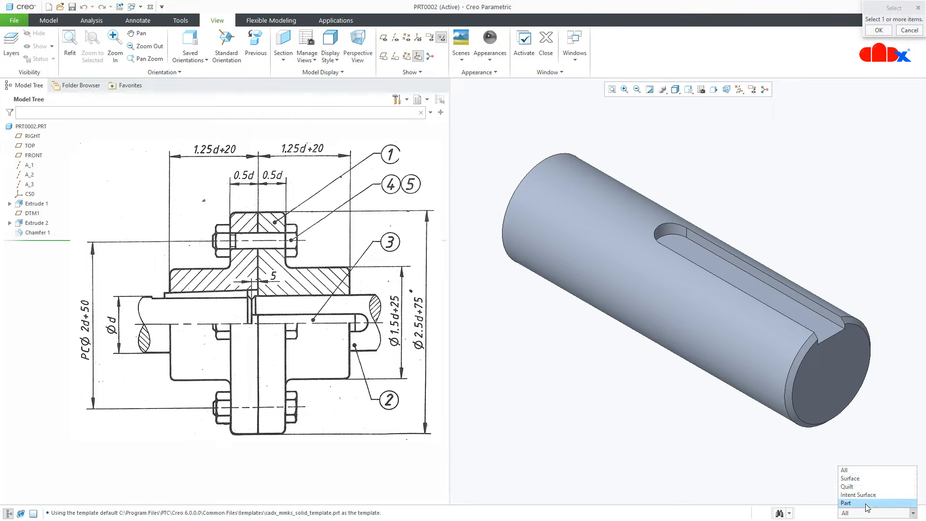
left_click(849, 502)
left_click(762, 336)
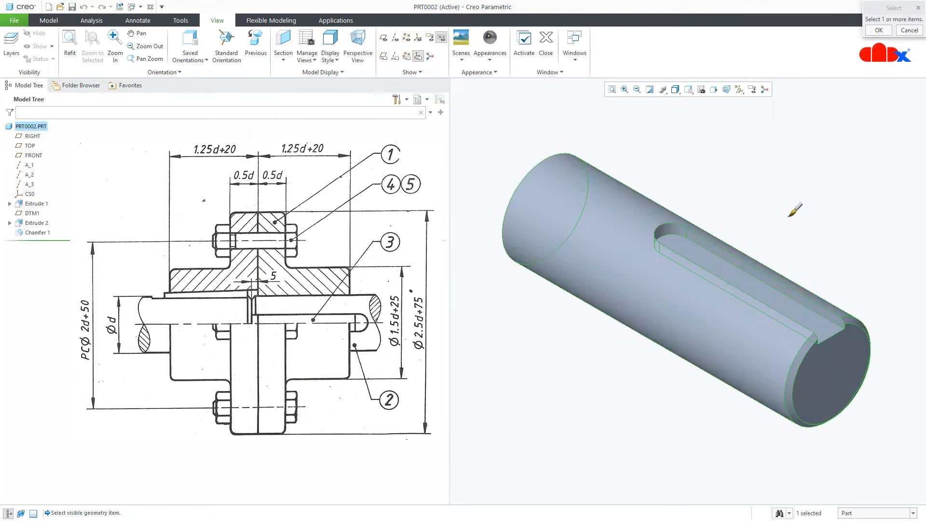
middle_click(795, 211)
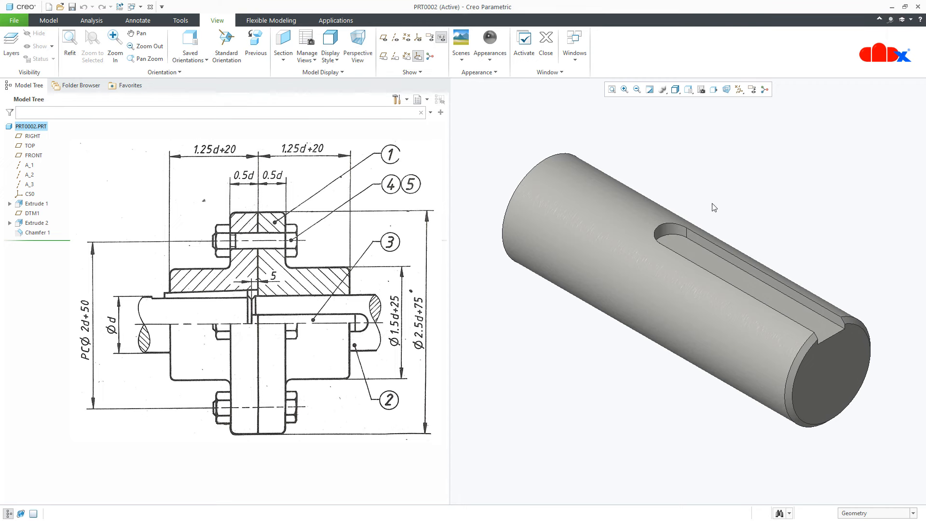
key("ctrl+s")
Step: Return to the assembly ASM0002 and inspect the fit of the key in the flange bore
left_click(140, 7)
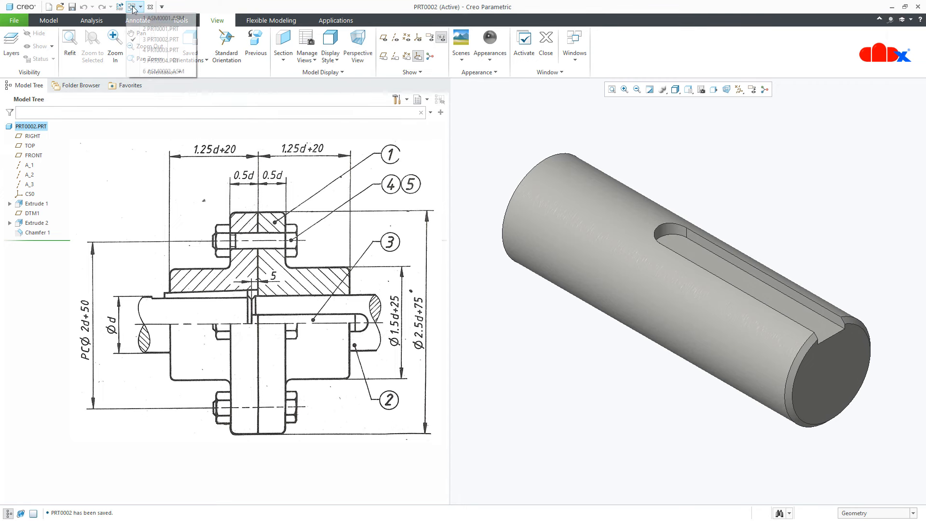
left_click(152, 71)
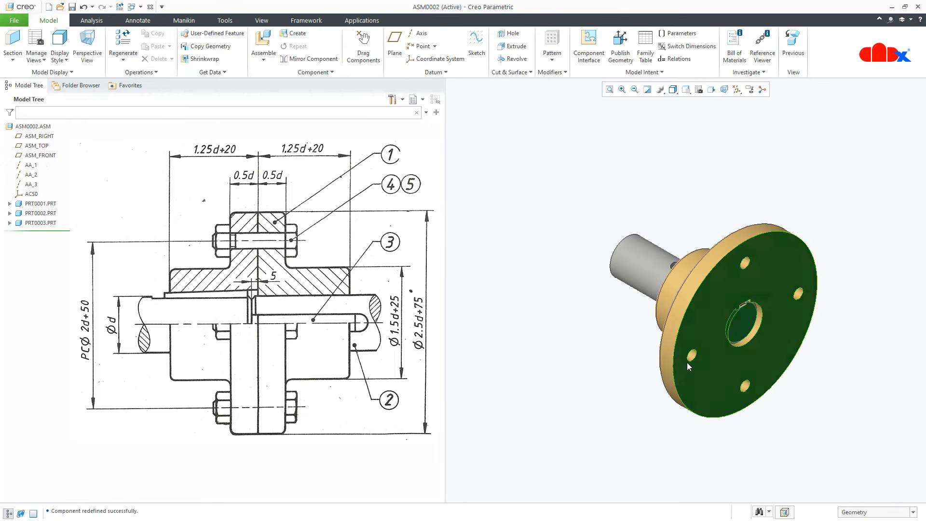
scroll(687, 362, "down", 2)
middle_click_drag(715, 330, 702, 303)
scroll(759, 335, "down", 4)
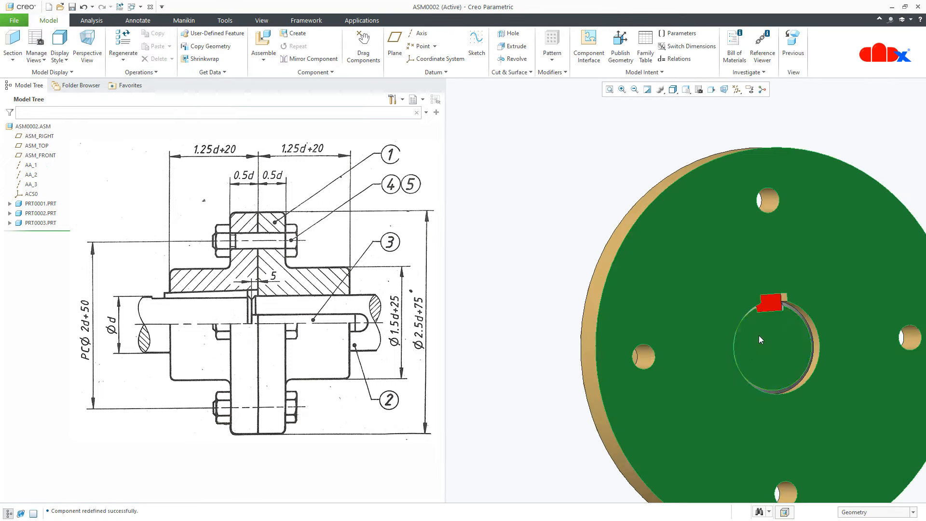
left_click(772, 306)
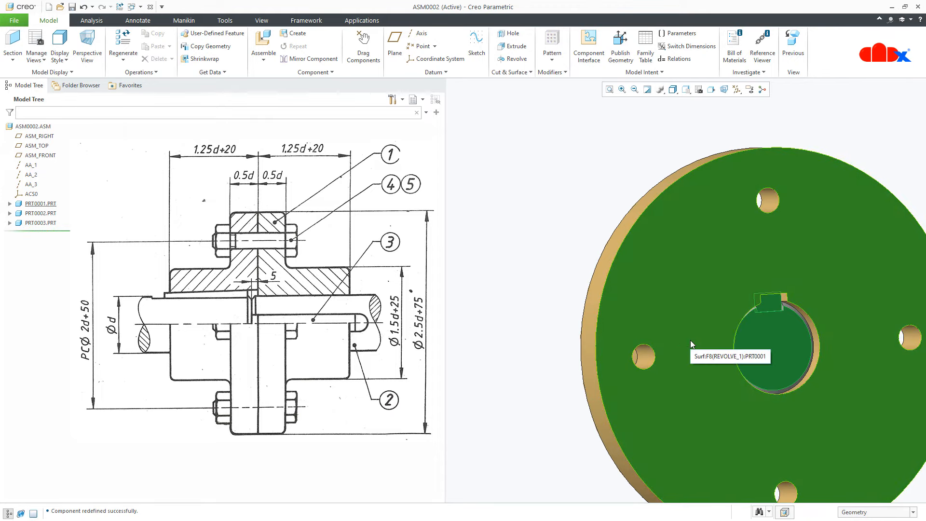
key("ctrl+d")
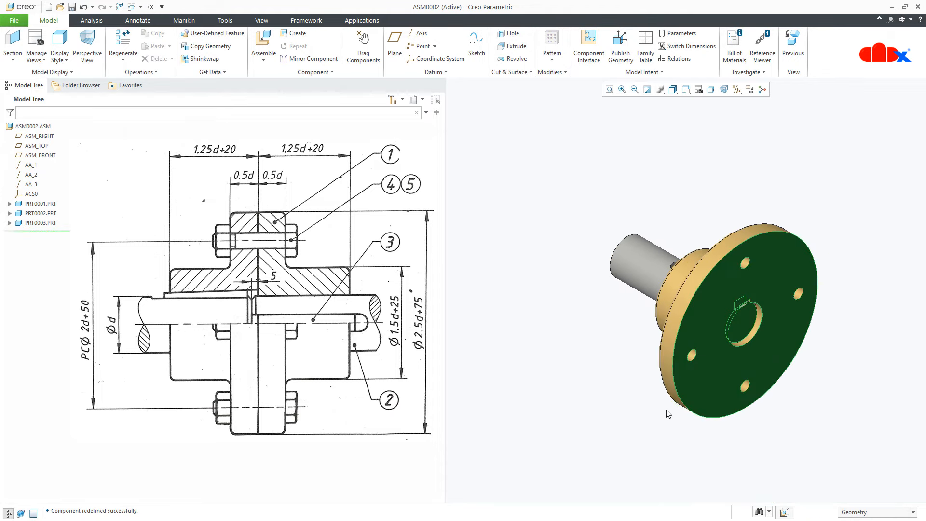
left_click(648, 90)
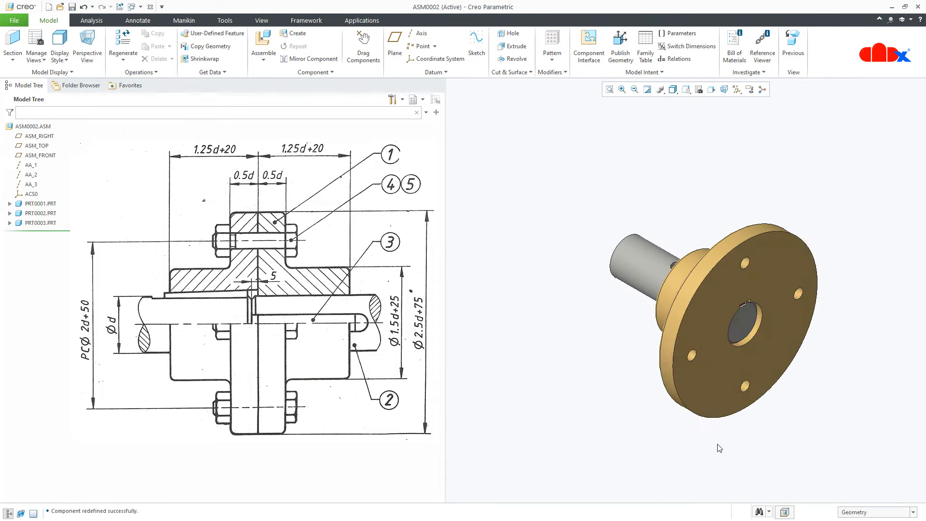
Step: Assemble a second flange, prt0001.prt, move it clear of the first one, and accept it without constraints
middle_click_drag(641, 426, 549, 363, "shift")
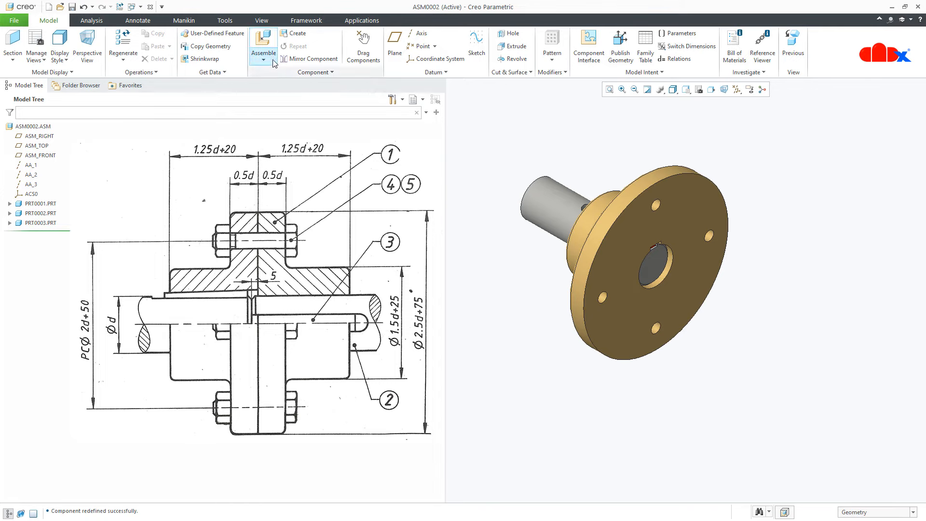
left_click(265, 41)
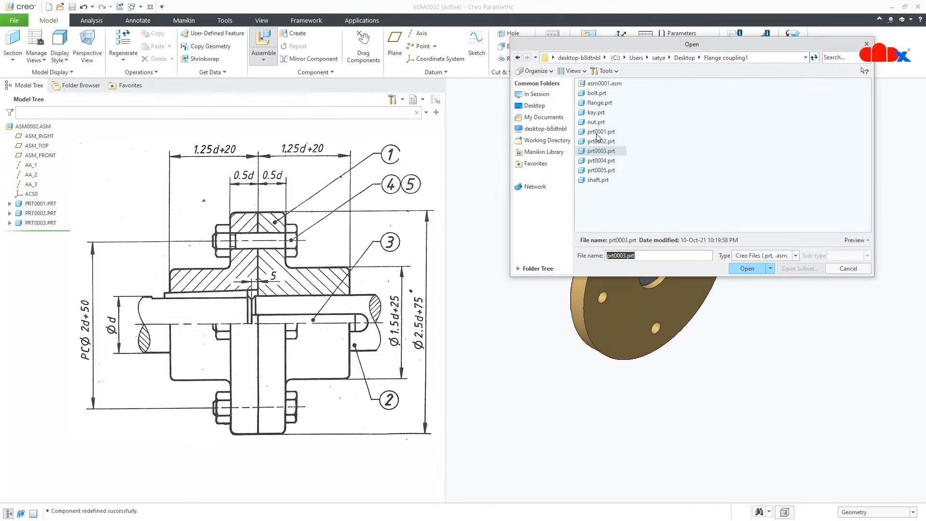
left_click(601, 132)
left_click(747, 268)
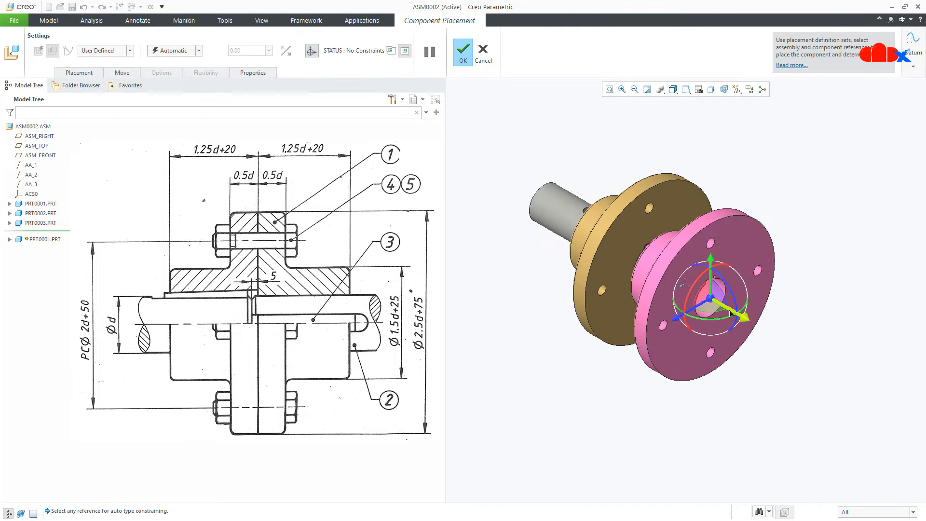
left_click_drag(730, 314, 837, 359)
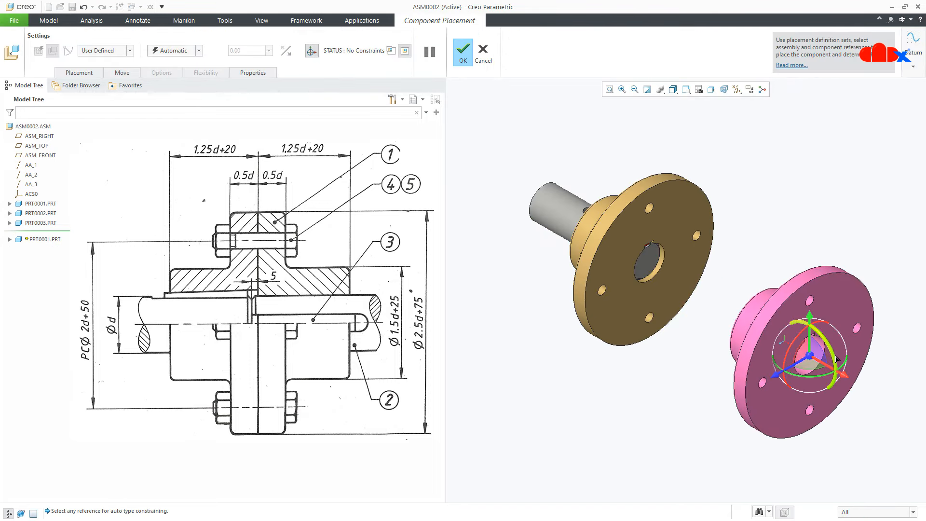
left_click(463, 52)
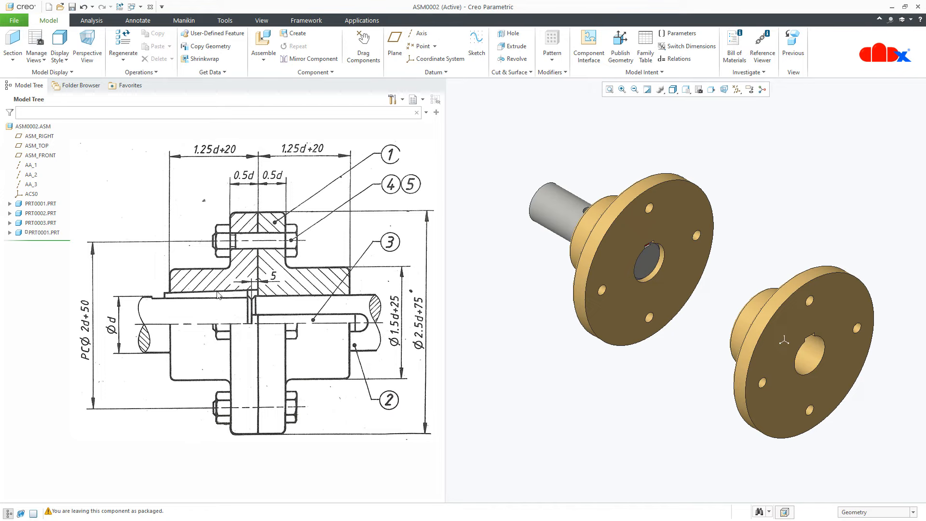
Step: Start repeating the shaft PRT0002 with both Coincident references and the Distance reference set to vary
left_click(43, 214)
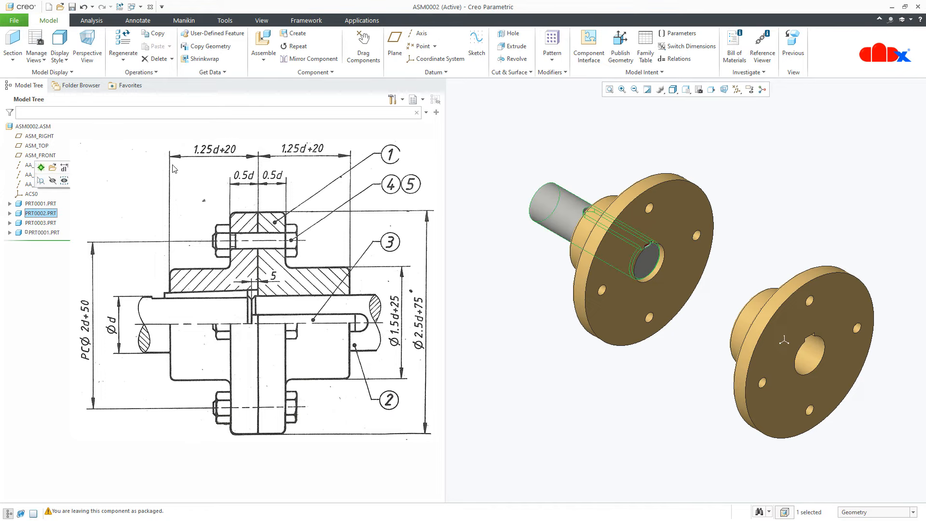
left_click(296, 47)
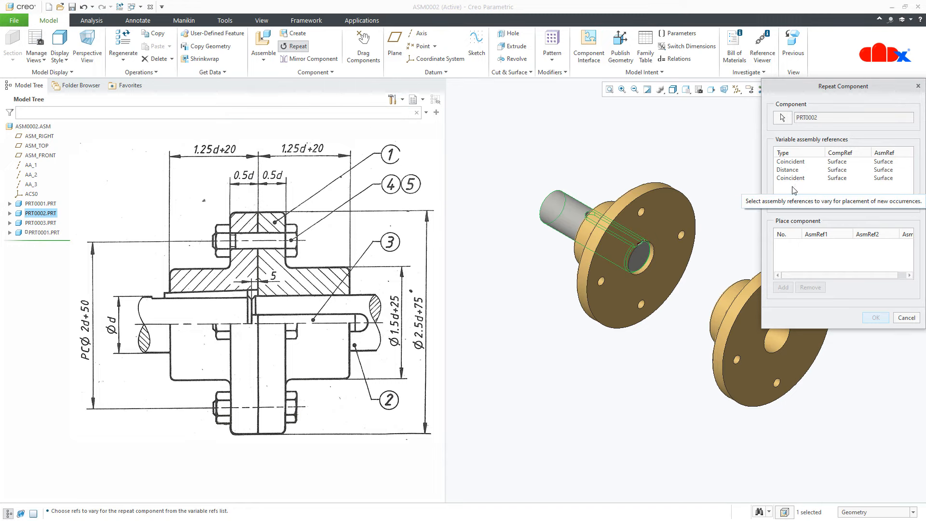
left_click(795, 162)
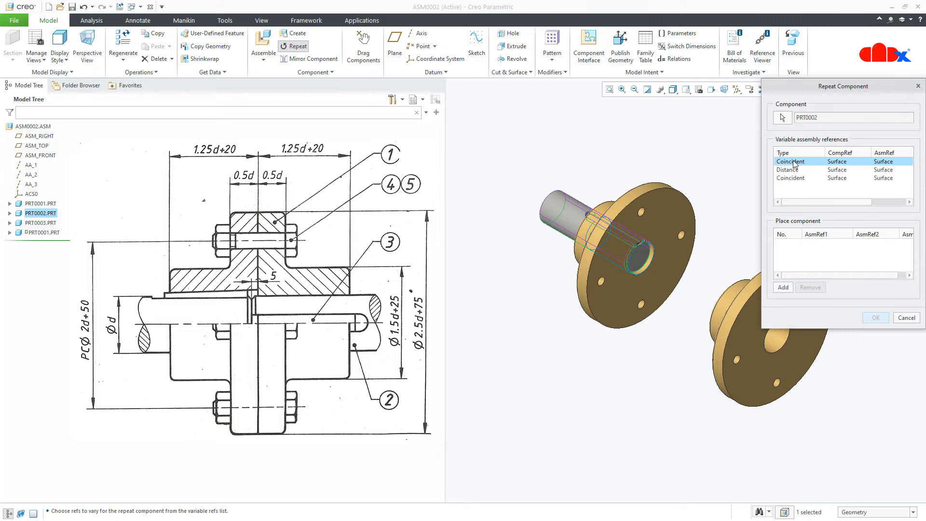
left_click(789, 171, "ctrl")
left_click(795, 179, "ctrl")
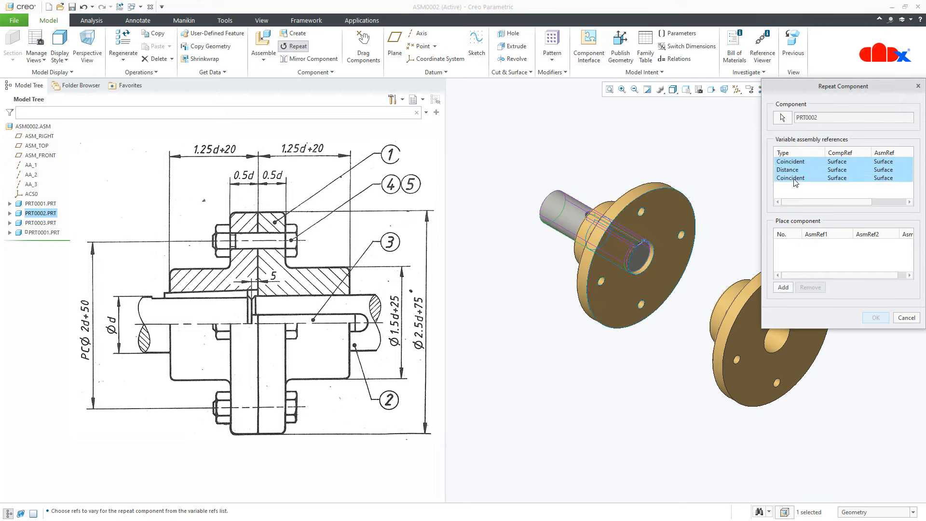
left_click(784, 288)
Step: Place the repeated shaft in the second flange using its bore, front face and keyway side wall as references, and accept it
scroll(594, 343, "down", 2)
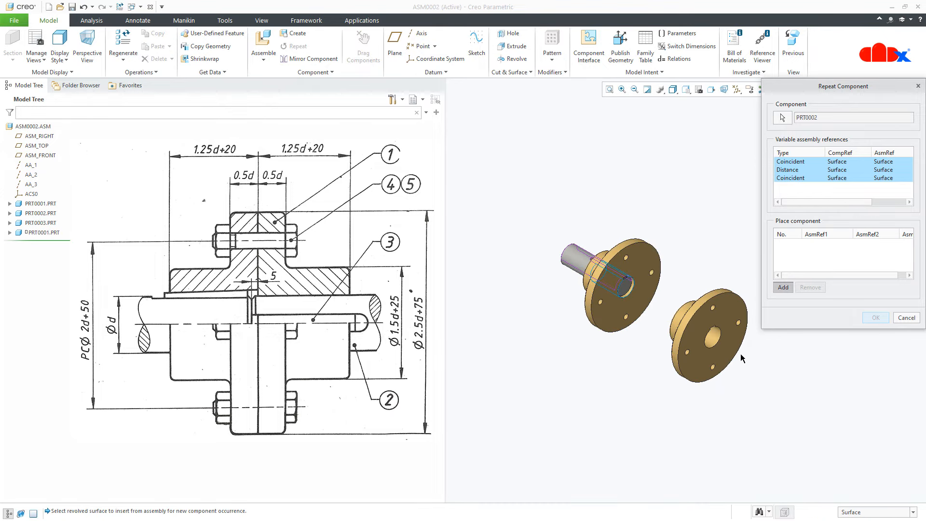
scroll(742, 358, "up", 3)
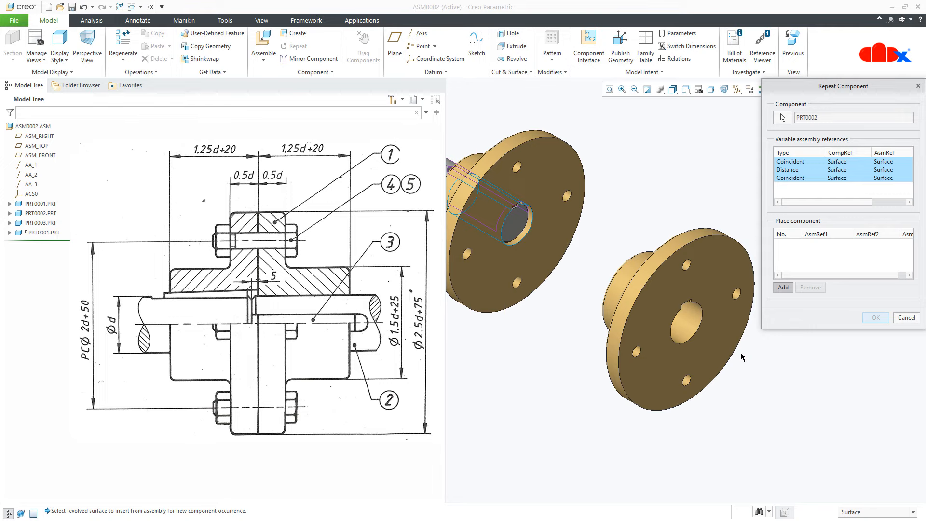
left_click(688, 332)
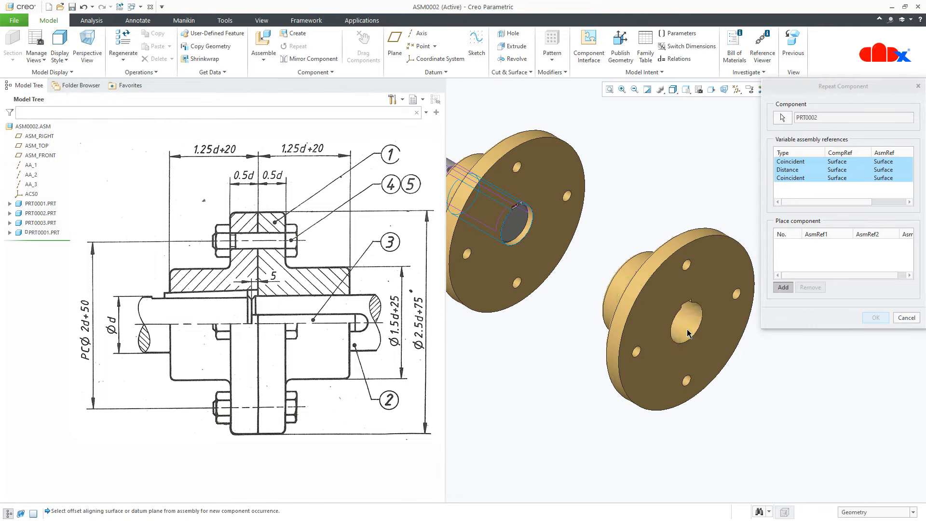
left_click(703, 350)
middle_click_drag(689, 349, 625, 342)
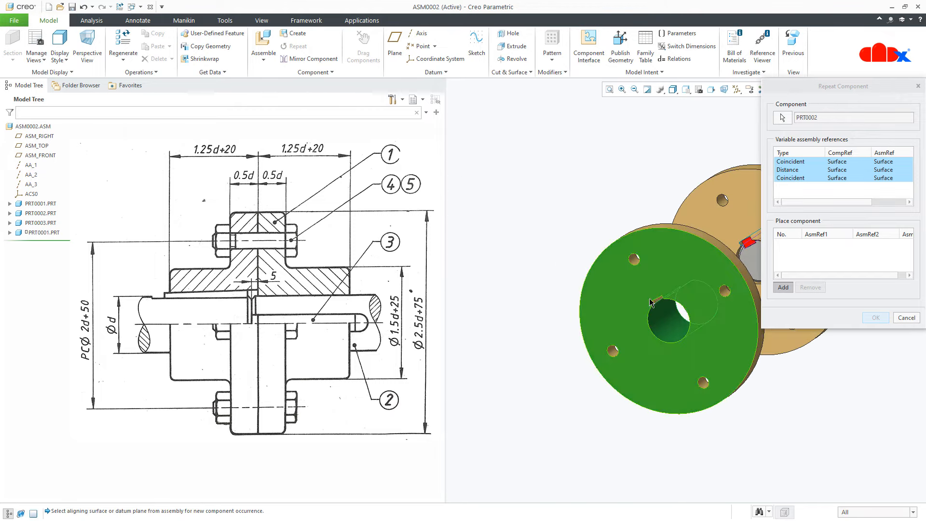
scroll(649, 303, "up", 5)
left_click(649, 306)
scroll(591, 388, "down", 6)
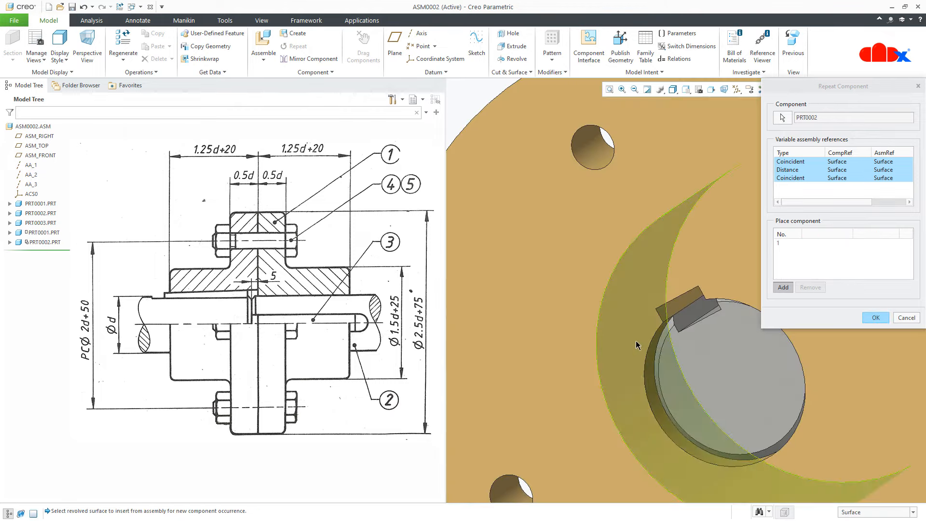
middle_click_drag(590, 387, 617, 392)
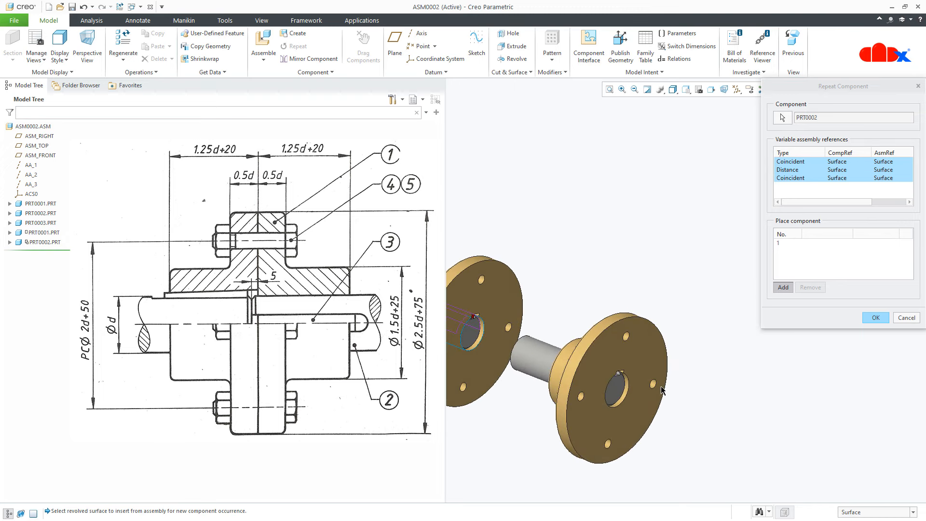
left_click(875, 319)
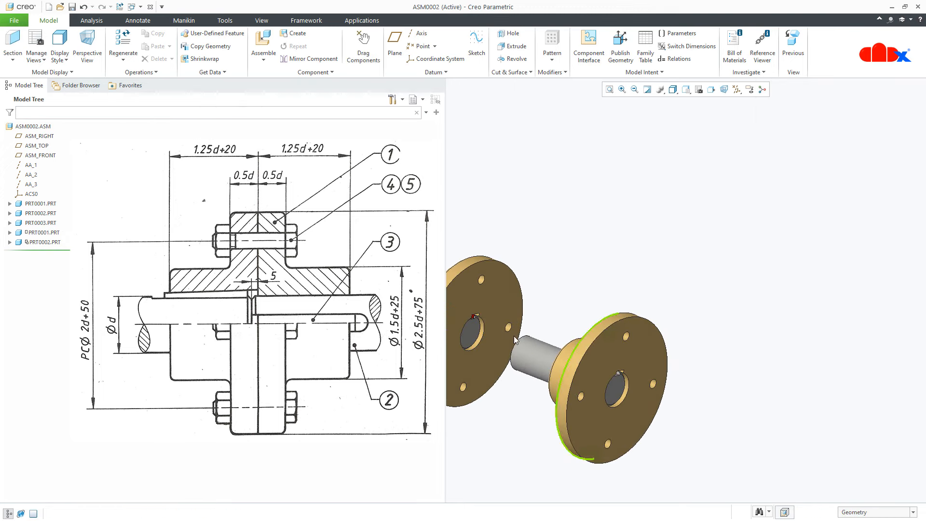
Step: Start repeating the key PRT0003 with both Coincident references and the Distance reference set to vary
left_click(28, 222)
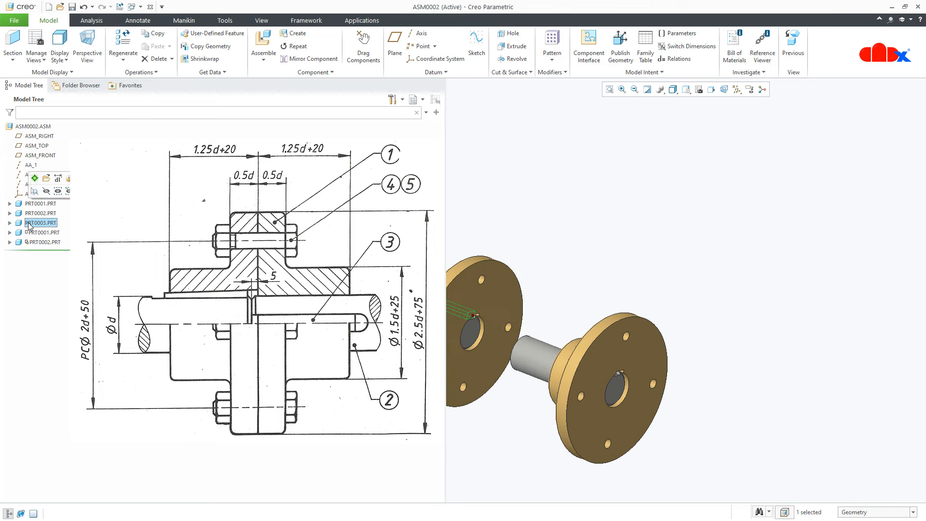
left_click(294, 46)
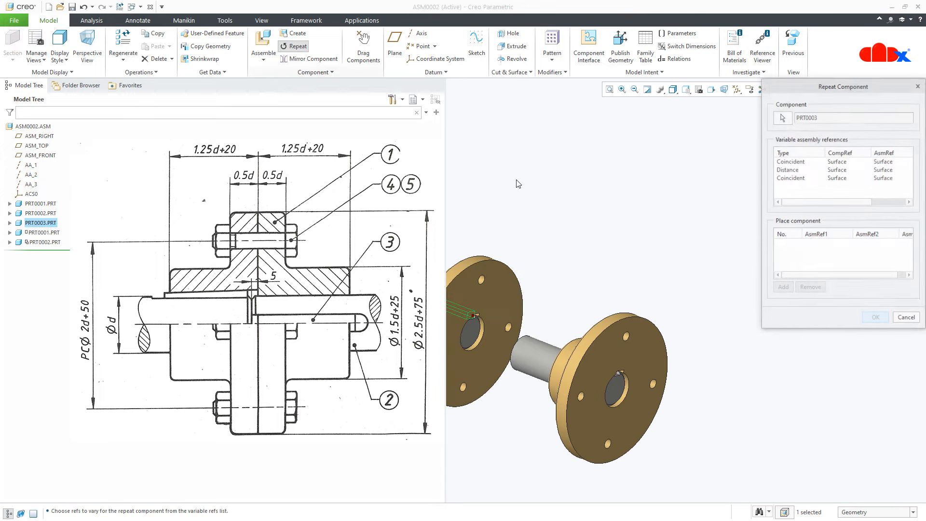
scroll(659, 341, "up", 5)
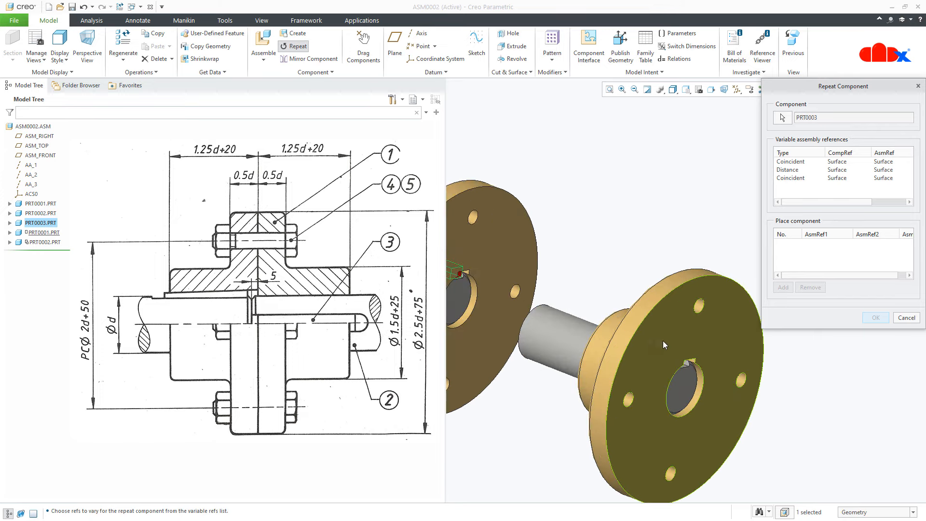
middle_click_drag(687, 348, 786, 378, "shift")
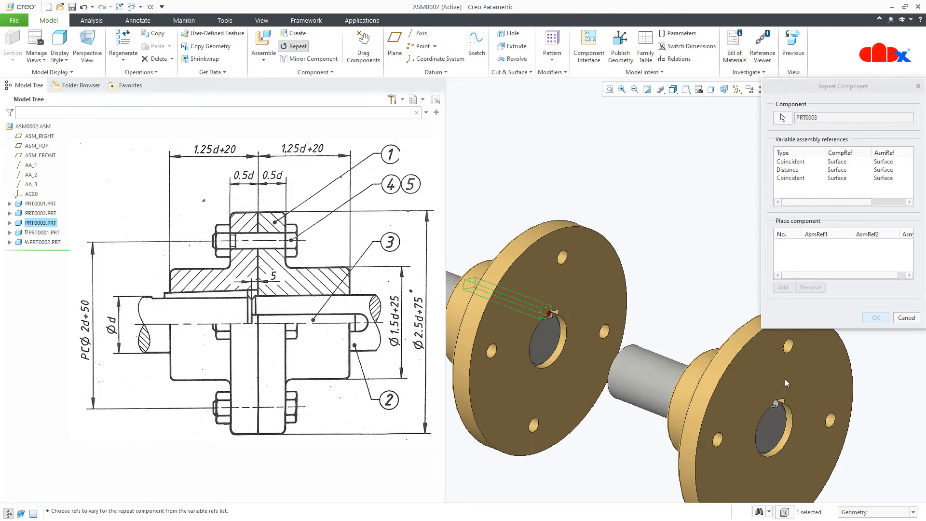
left_click(804, 163)
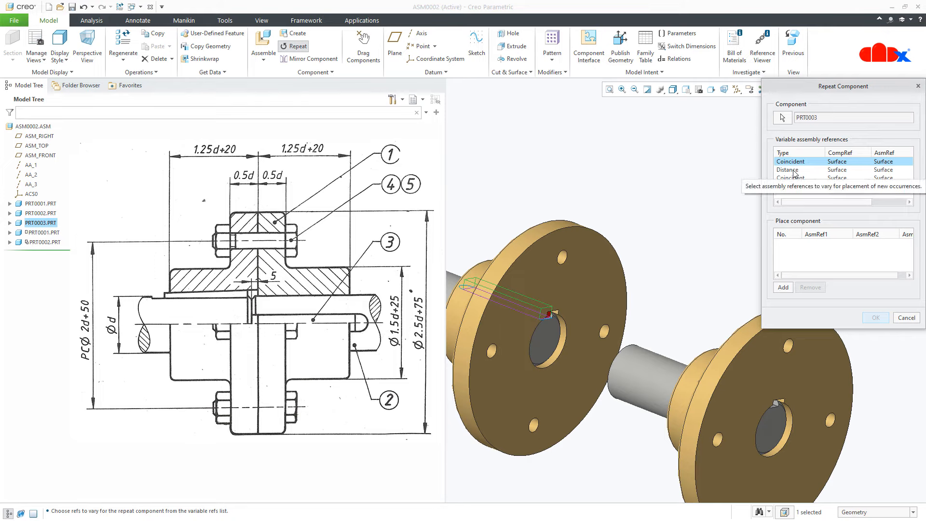
left_click(795, 170, "ctrl")
left_click(796, 178, "ctrl")
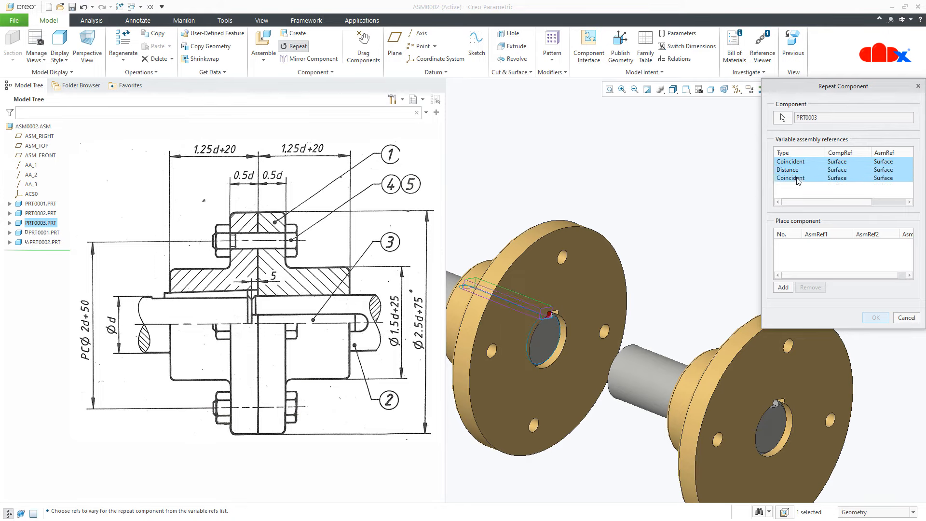
left_click(783, 288)
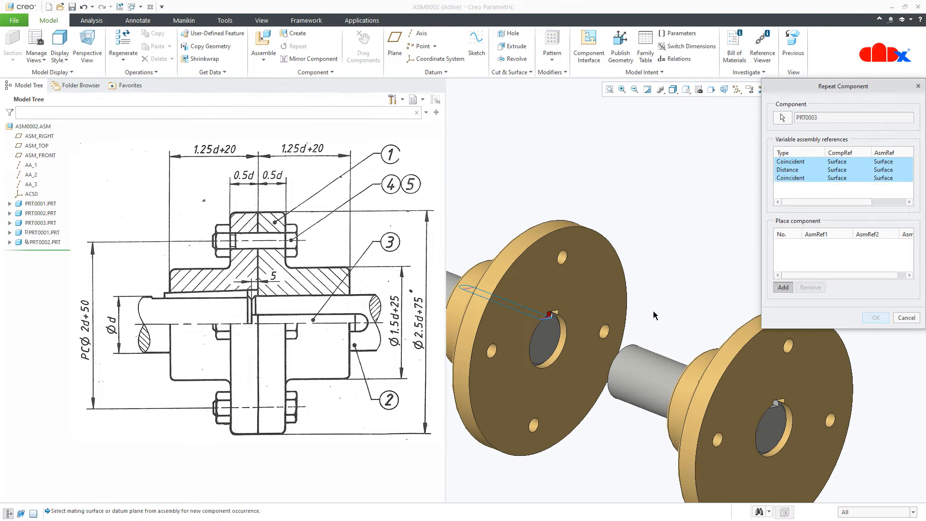
Step: Place the repeated key in the second shaft's keyway, using the keyway surfaces and shaft end face as references, and accept it
scroll(628, 337, "down", 3)
scroll(700, 359, "up", 8)
middle_click_drag(698, 356, 658, 355)
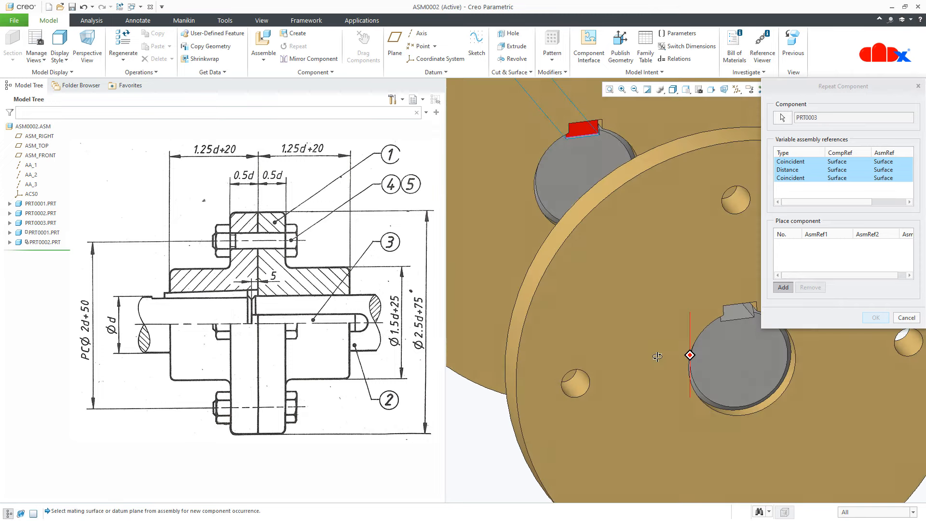
left_click(731, 317)
left_click(724, 356)
middle_click_drag(723, 355, 720, 350)
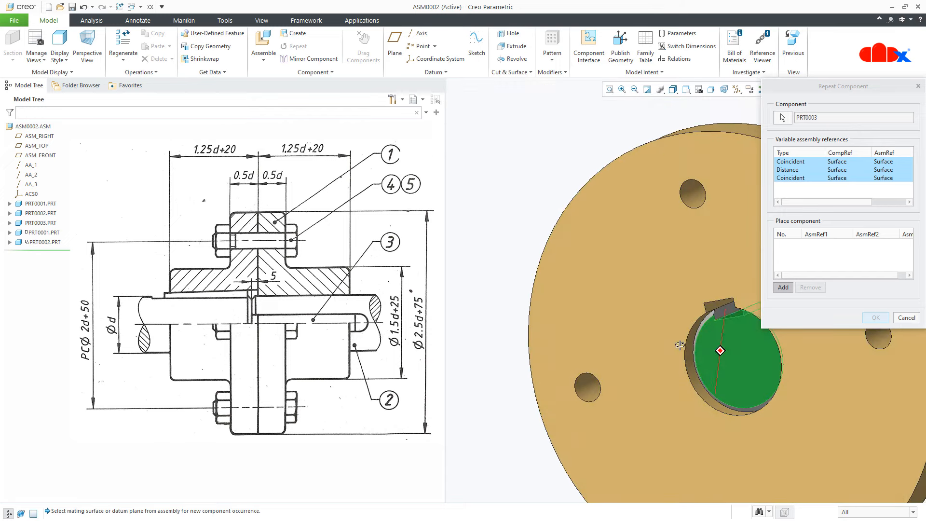
left_click(723, 315)
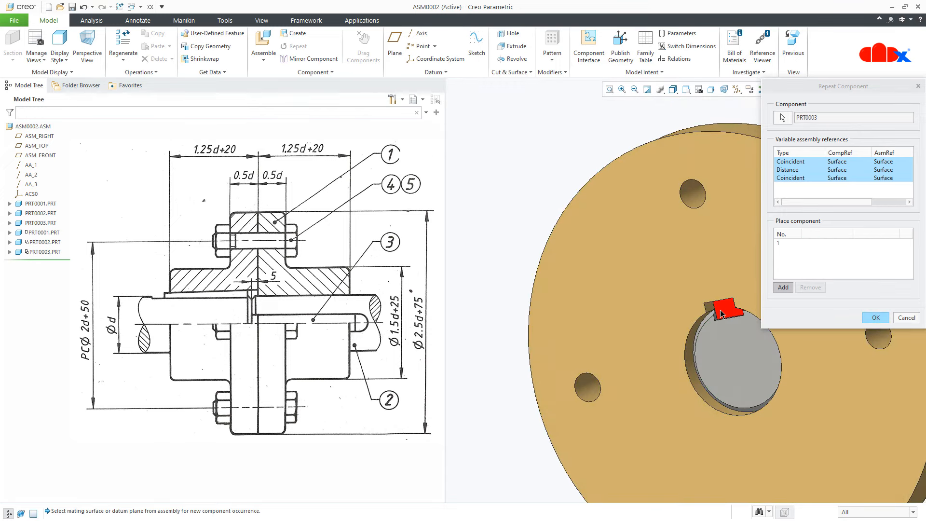
left_click(876, 317)
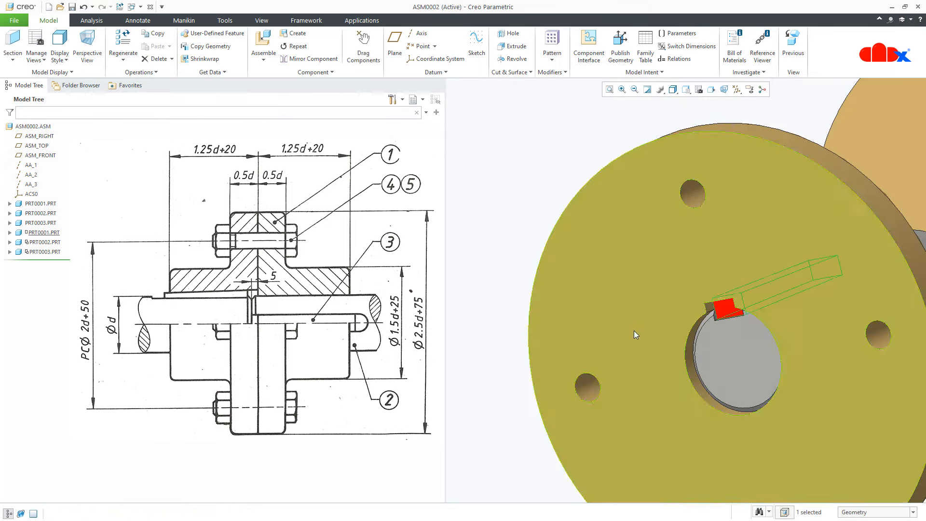
key("ctrl+d")
left_click(759, 394)
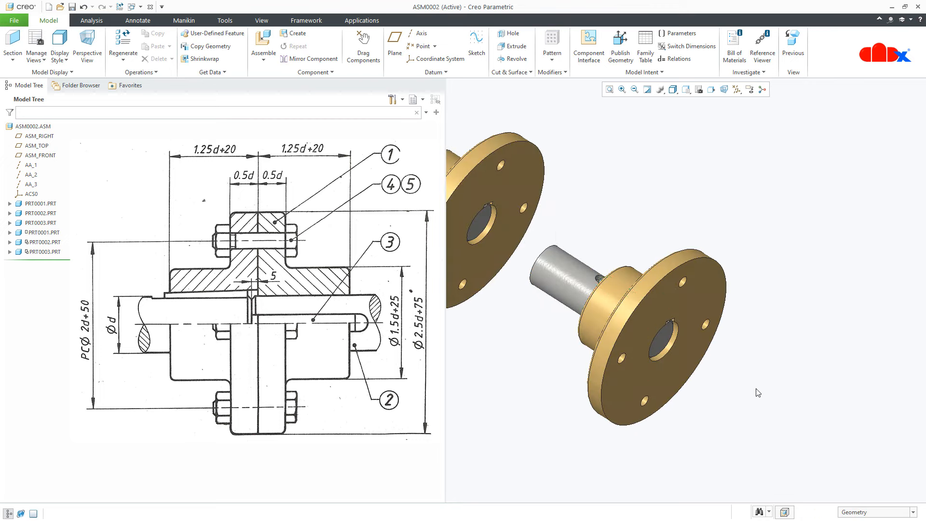
Step: Redefine the second flange PRT0001, rotate it so its front face points toward the first flange, and accept the placement
scroll(758, 393, "up", 3)
middle_click_drag(759, 393, 741, 396)
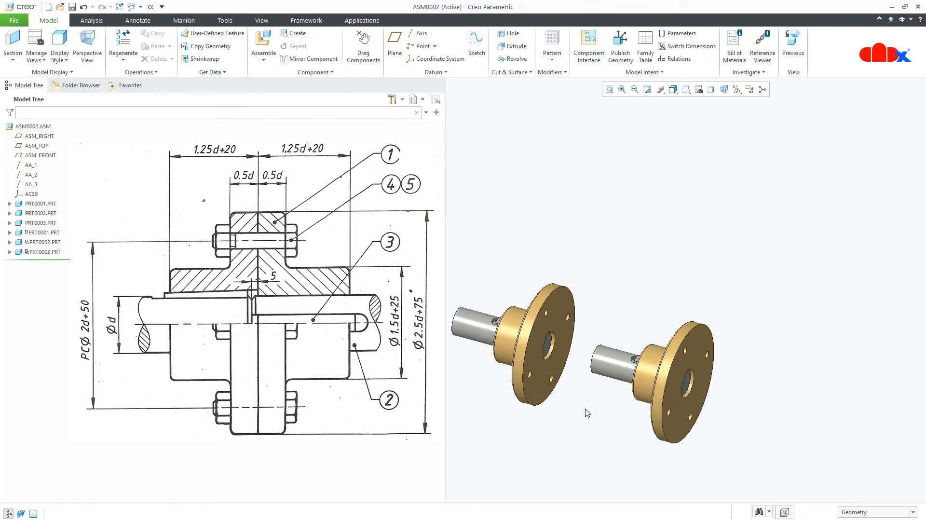
scroll(562, 411, "down", 2)
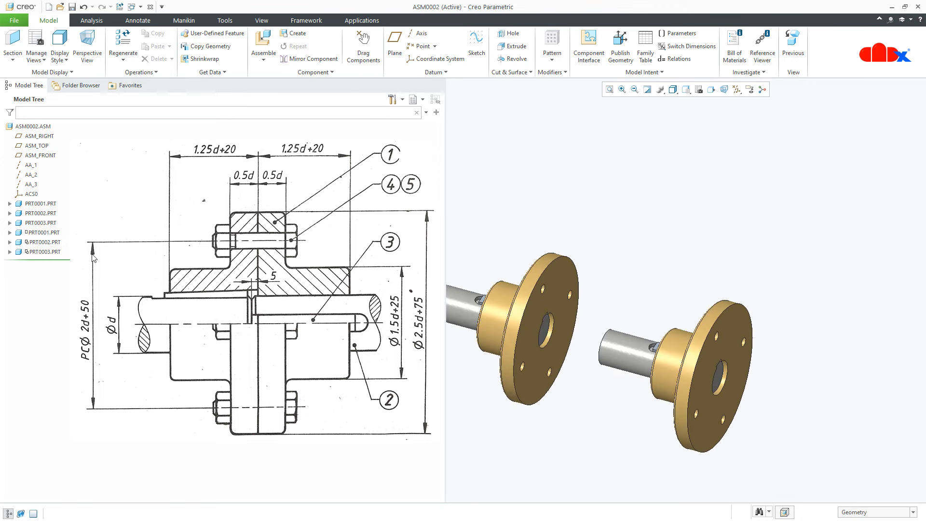
left_click(39, 233)
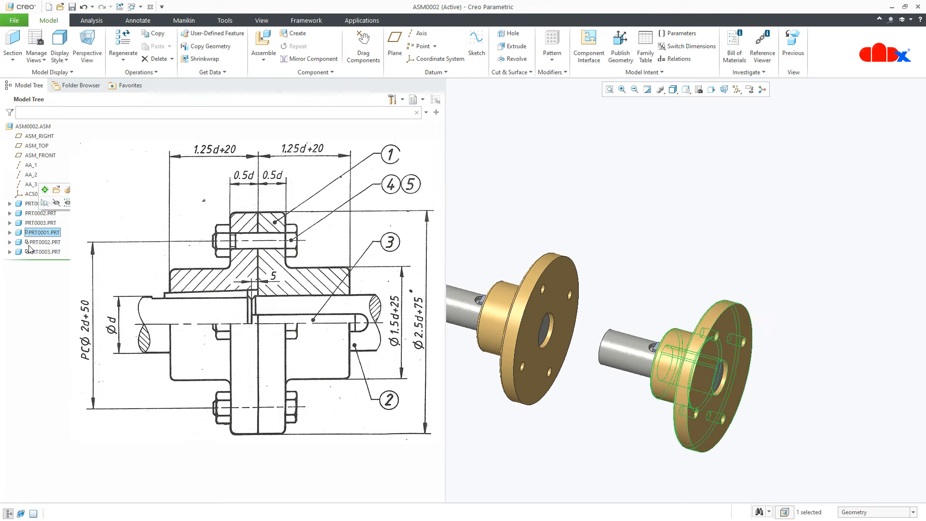
left_click(32, 243)
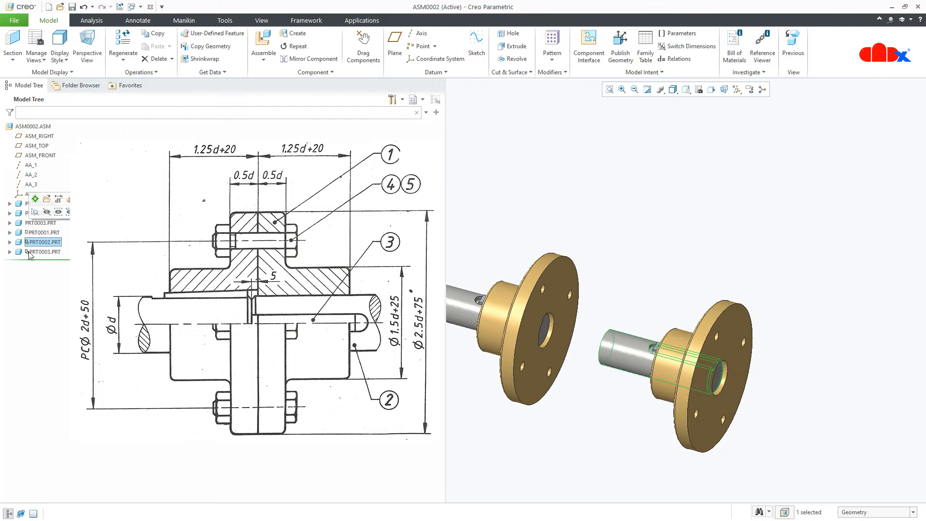
left_click(34, 254)
left_click(30, 233)
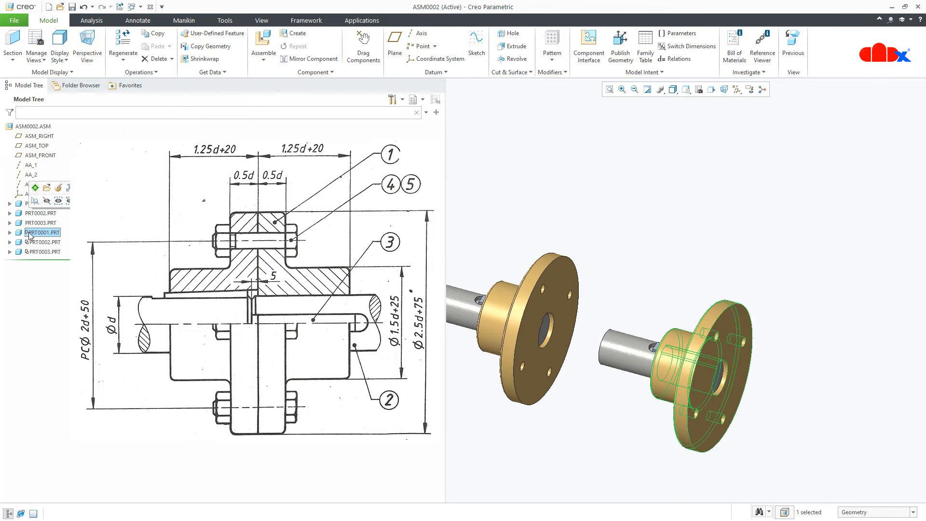
left_click(59, 189)
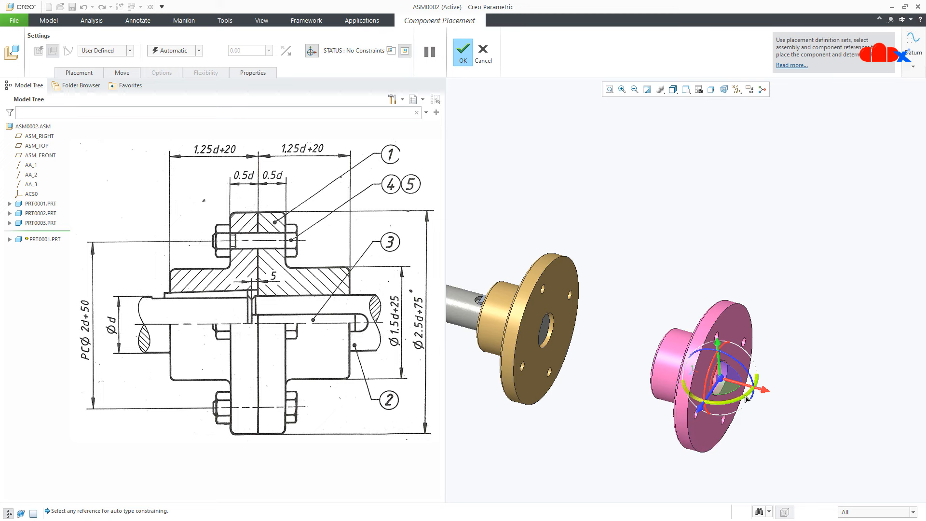
left_click_drag(749, 403, 681, 409)
left_click_drag(662, 385, 692, 357)
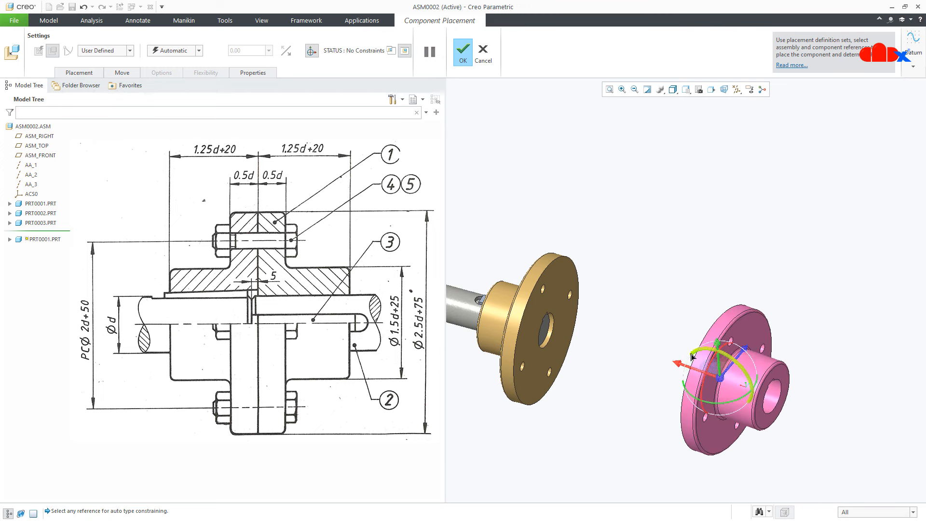
left_click(466, 62)
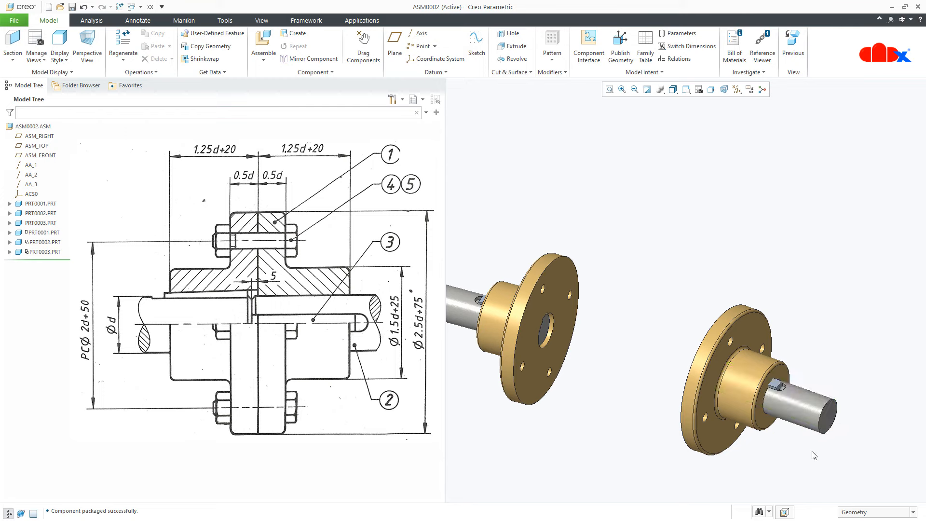
Step: Redefine the second flange again, rotate it about its own axis so the keyway moves to the lower side, and accept it
scroll(662, 460, "up", 2)
scroll(693, 452, "down", 1)
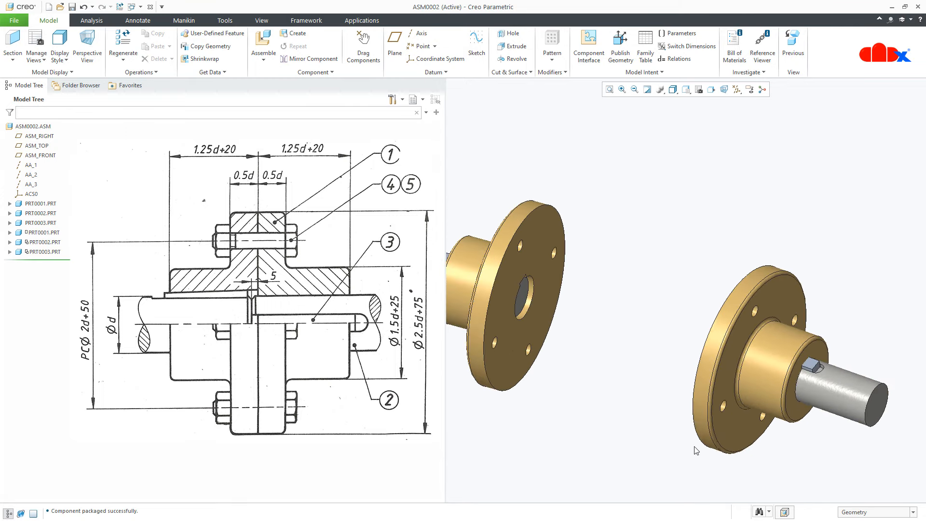
left_click(28, 233)
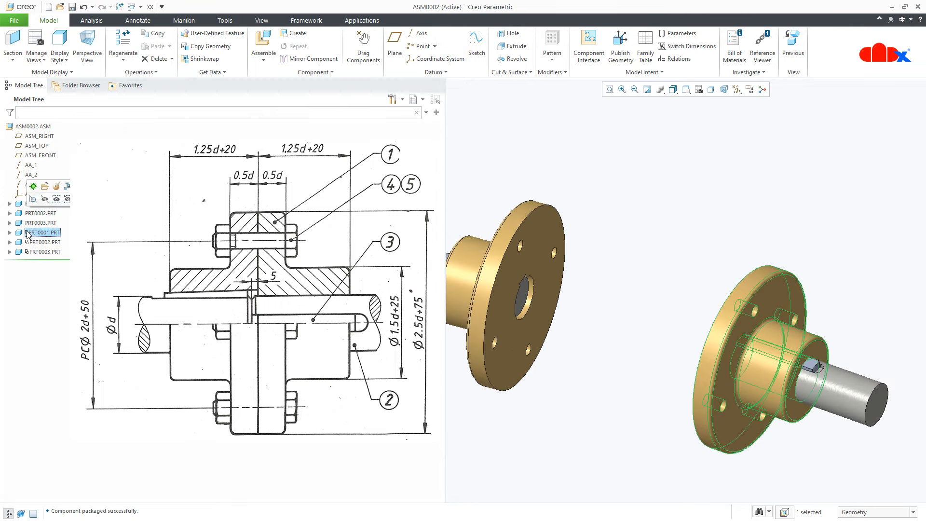
left_click(55, 190)
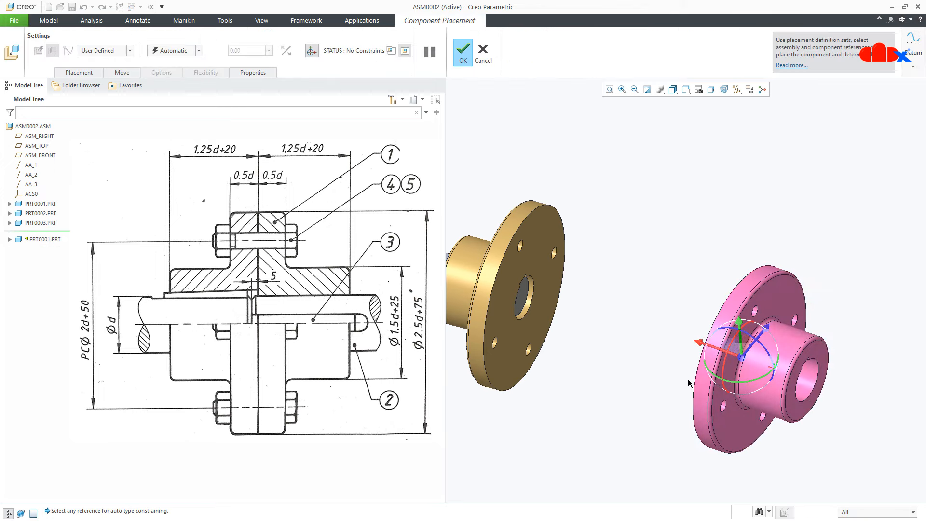
middle_click_drag(693, 360, 678, 368)
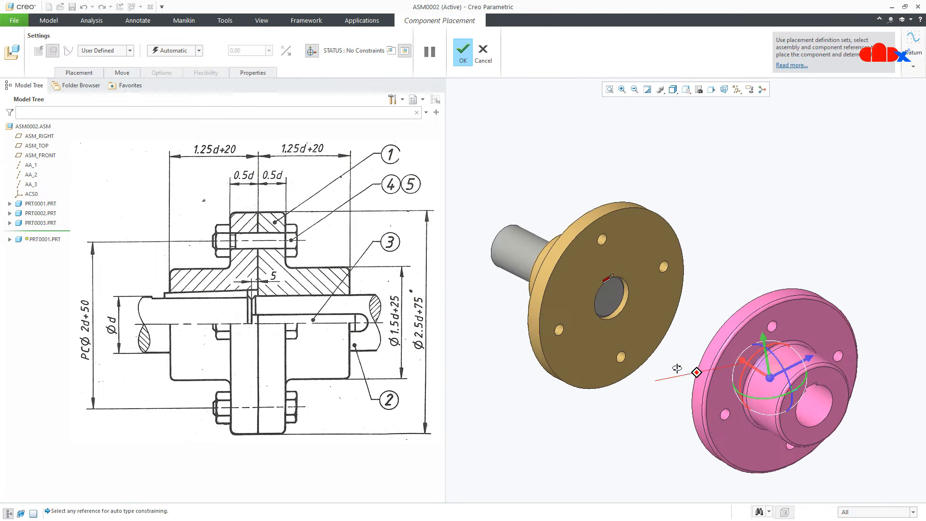
left_click_drag(749, 366, 746, 448)
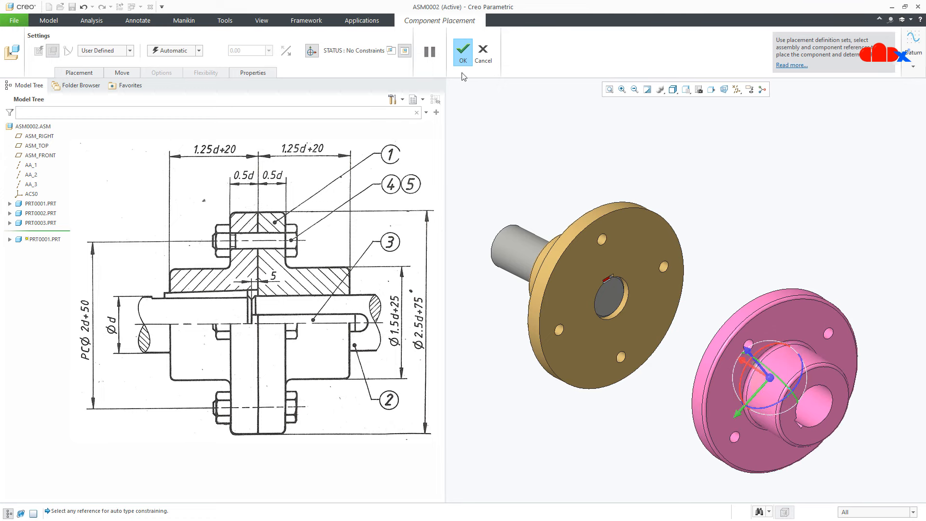
middle_click_drag(623, 451, 627, 344)
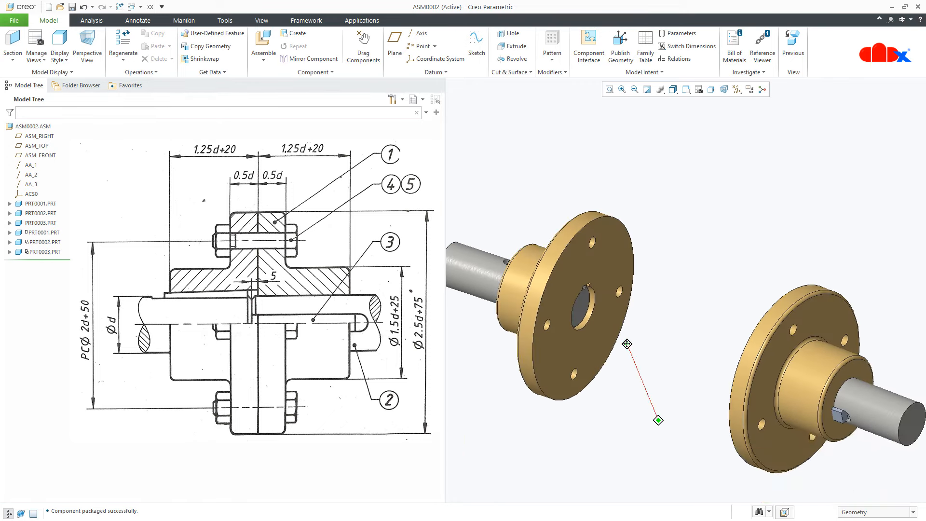
Step: Redefine the second flange's placement and mate its front face to the first flange's front face with a 0.00 Distance constraint
left_click(32, 233)
left_click(61, 189)
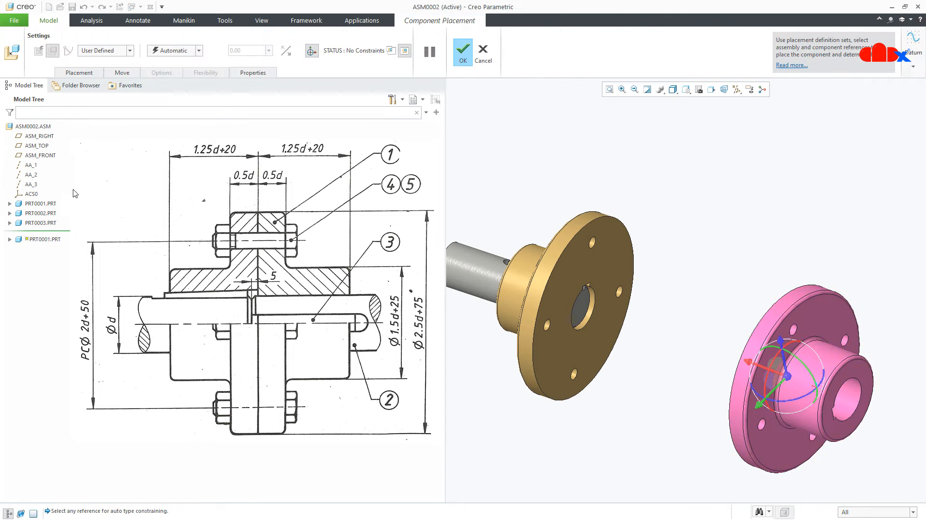
middle_click_drag(627, 411, 671, 418)
left_click(840, 468)
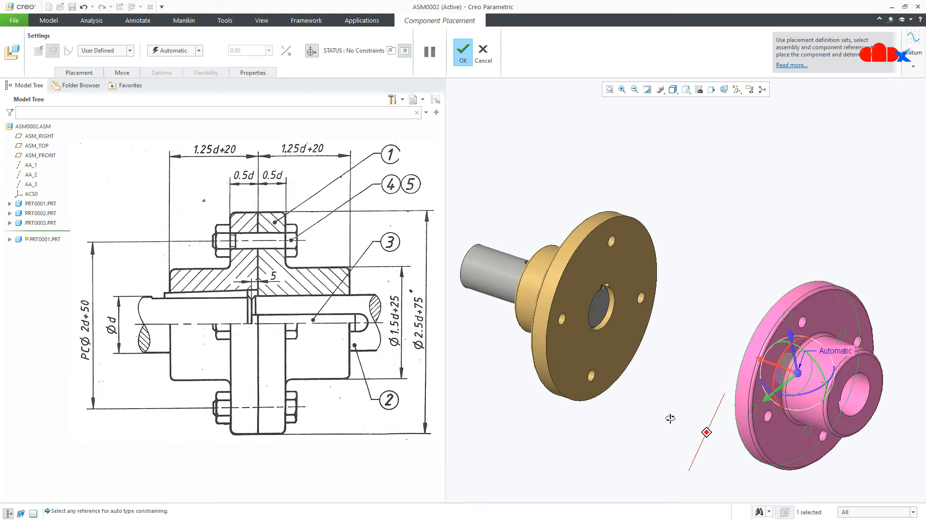
left_click(610, 361)
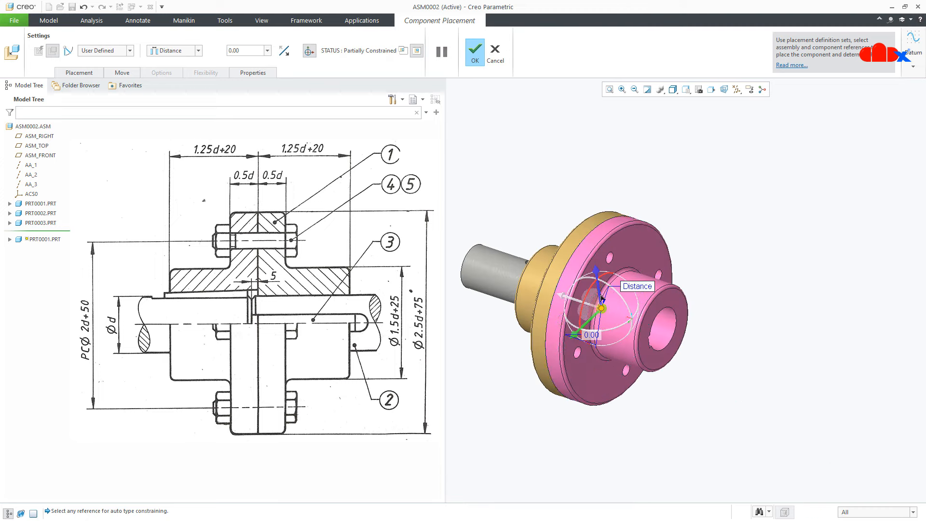
Step: Rotate the second flange slightly about its axis so the first flange's bolt holes are accessible through its own holes
scroll(598, 292, "down", 8)
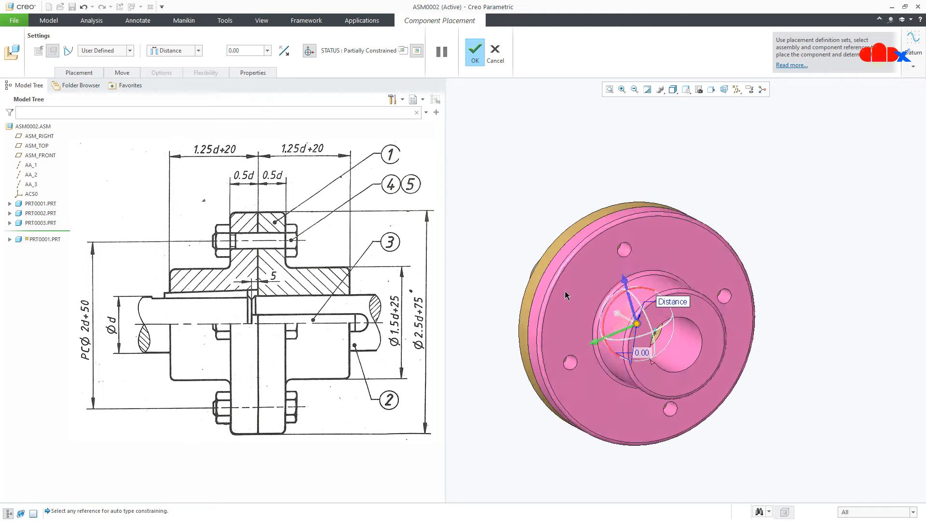
mouse_move(584, 317)
middle_mouse_down()
mouse_move(587, 325)
mouse_move(587, 317)
mouse_move(642, 320)
mouse_move(587, 321)
middle_mouse_up()
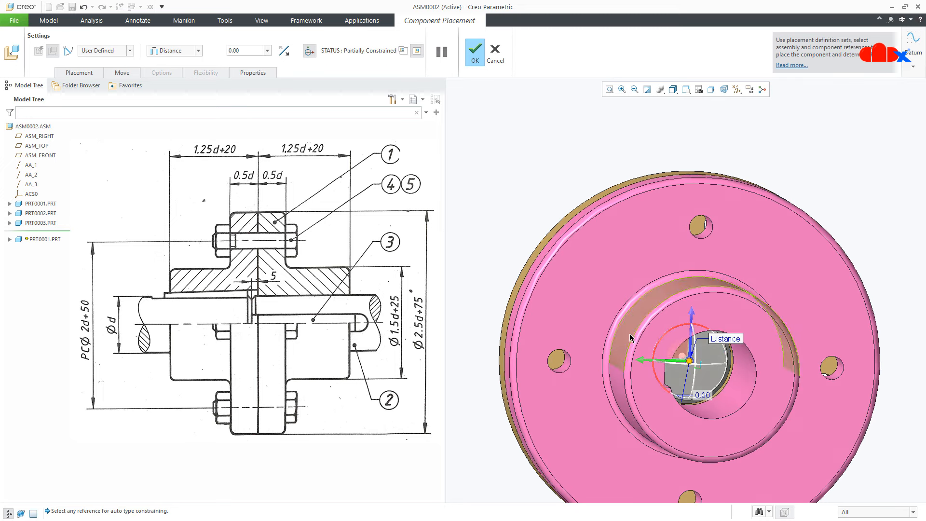
left_click_drag(669, 334, 675, 334)
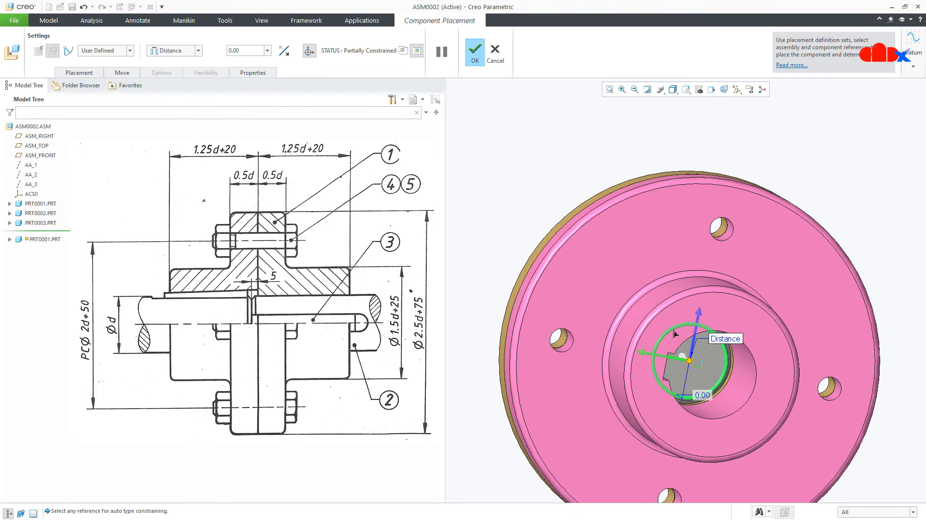
scroll(618, 311, "up", 3)
middle_click_drag(615, 311, 600, 327)
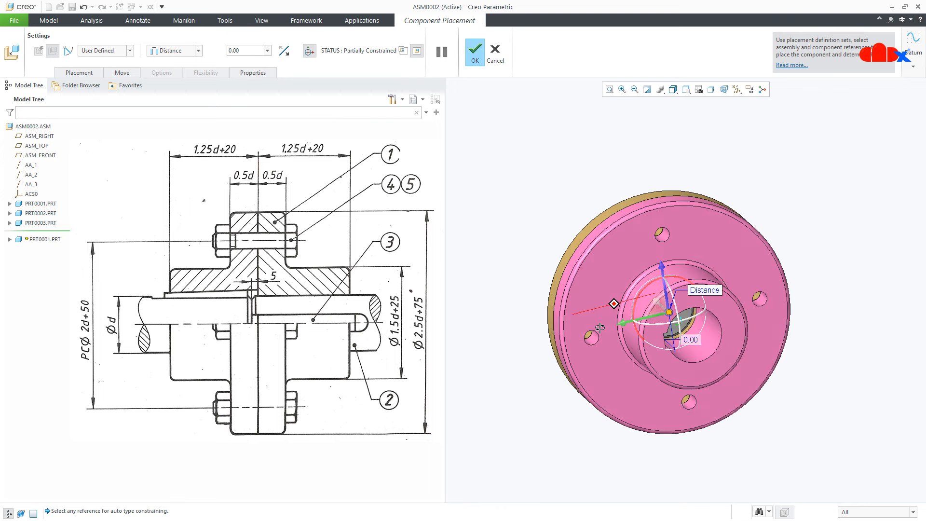
Step: Add a Coincident constraint between the upper bolt hole of the second flange and the matching hole of the first flange
left_click(71, 74)
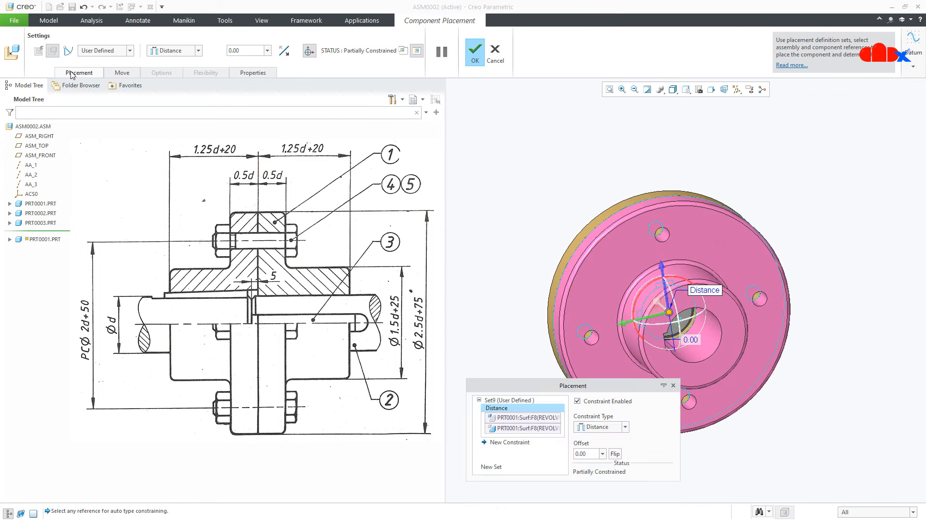
left_click(509, 443)
scroll(636, 264, "up", 3)
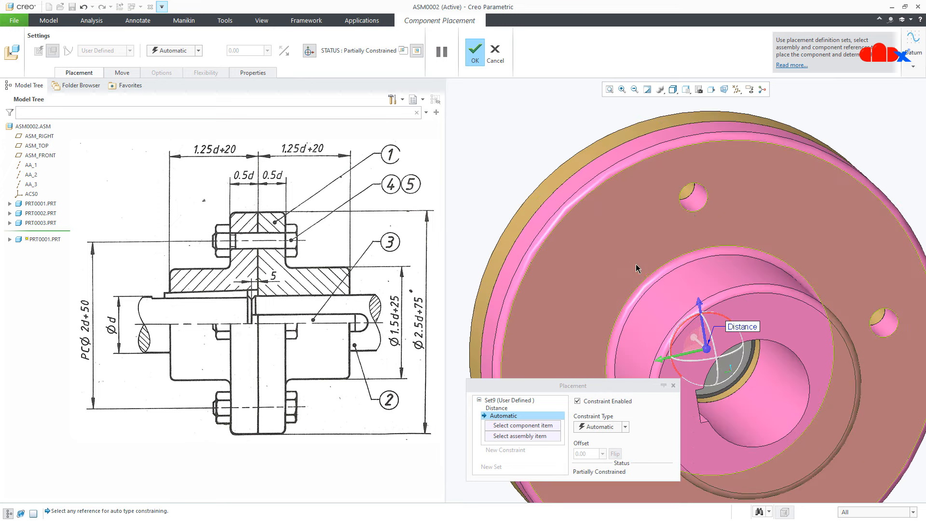
left_click(694, 199)
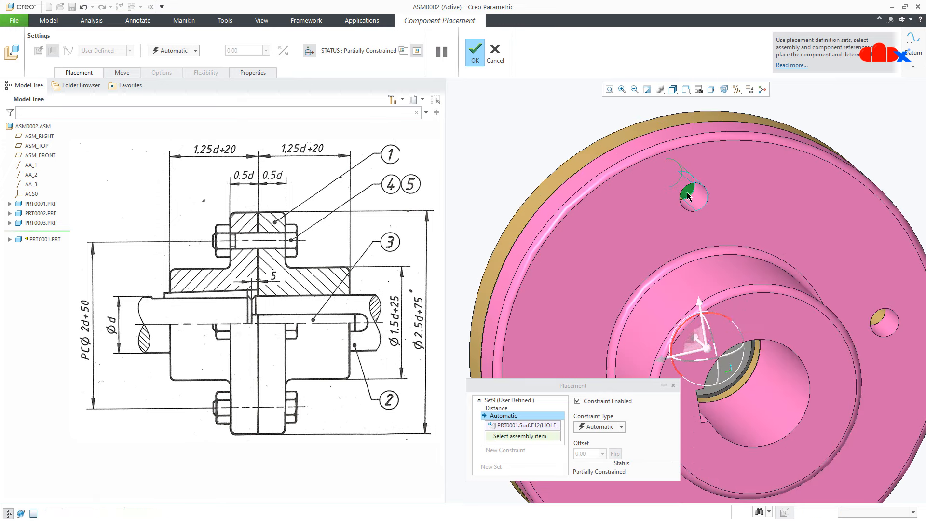
left_click(690, 198)
Step: Add an Oriented constraint between a second pair of matching bolt holes on the two flanges and accept the placement
scroll(651, 282, "up", 3)
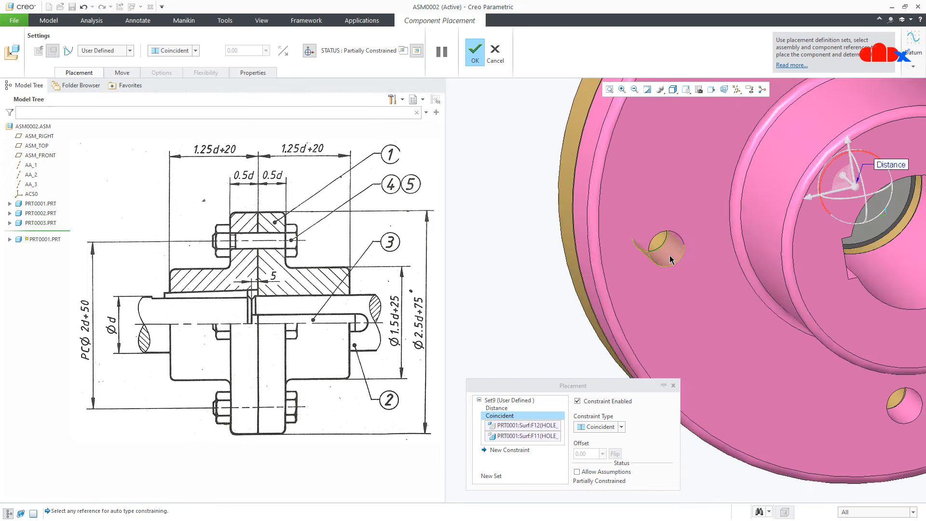
left_click(661, 244)
left_click(660, 241)
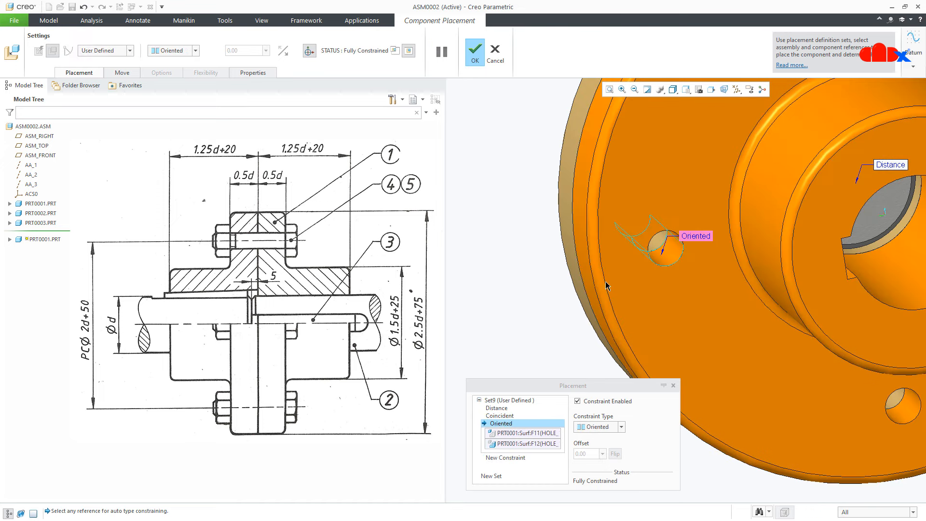
scroll(606, 281, "down", 4)
middle_click_drag(606, 281, 673, 273)
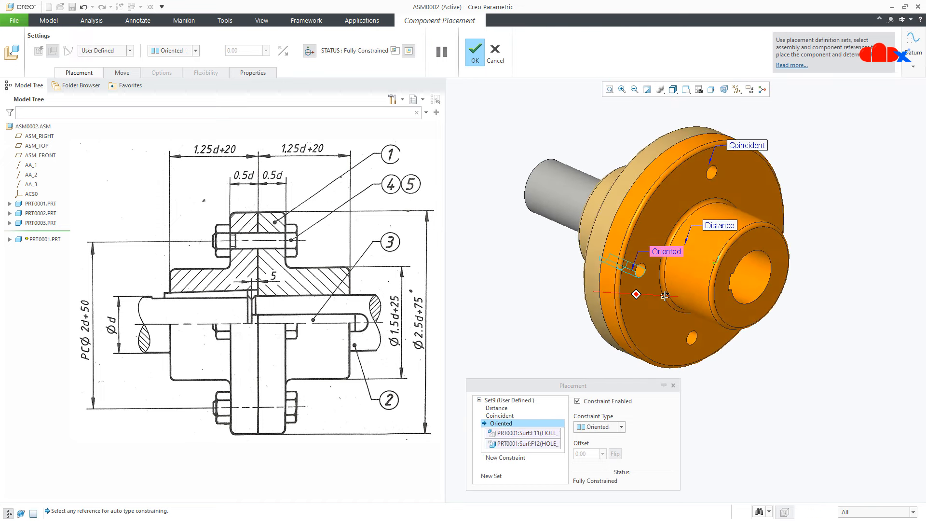
left_click(476, 62)
Step: Inspect the mated flanges, shafts and keys from several angles, highlighting the second flange's key
scroll(575, 214, "up", 3)
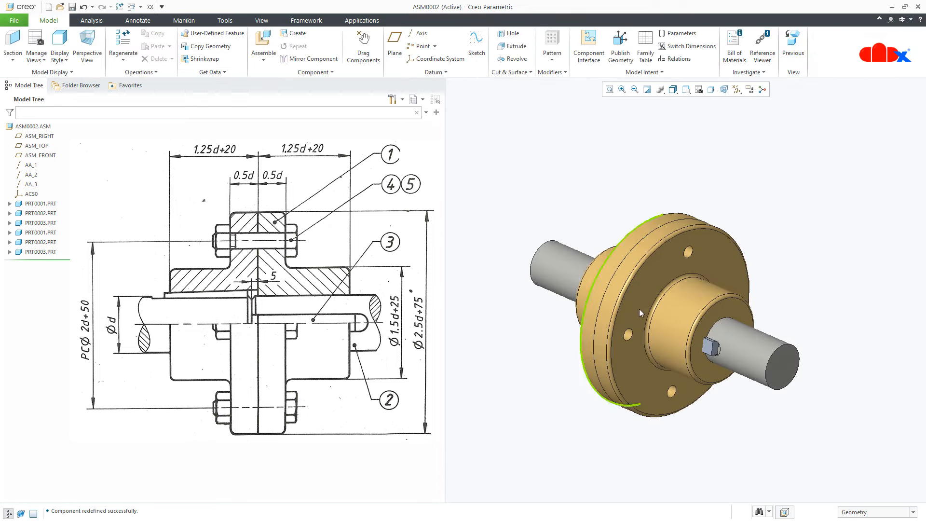
scroll(665, 365, "down", 2)
middle_click_drag(666, 368, 674, 371)
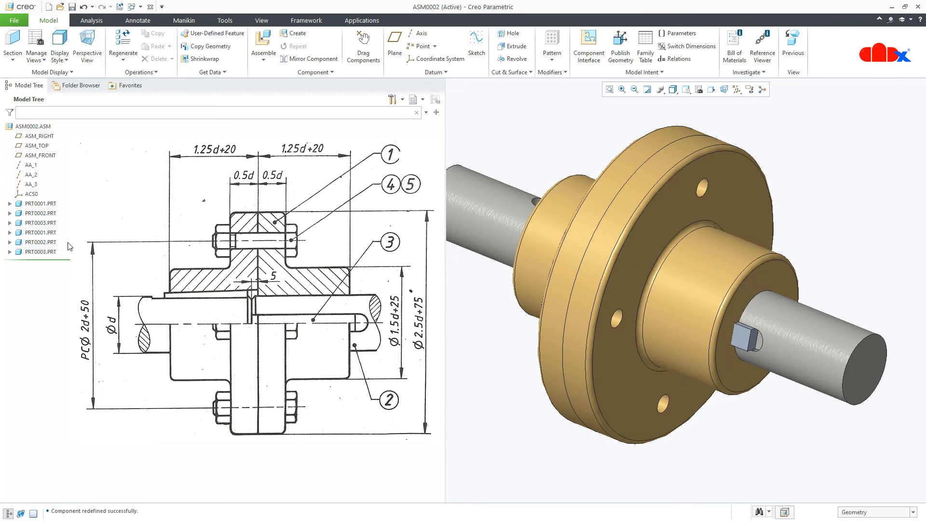
left_click(33, 252)
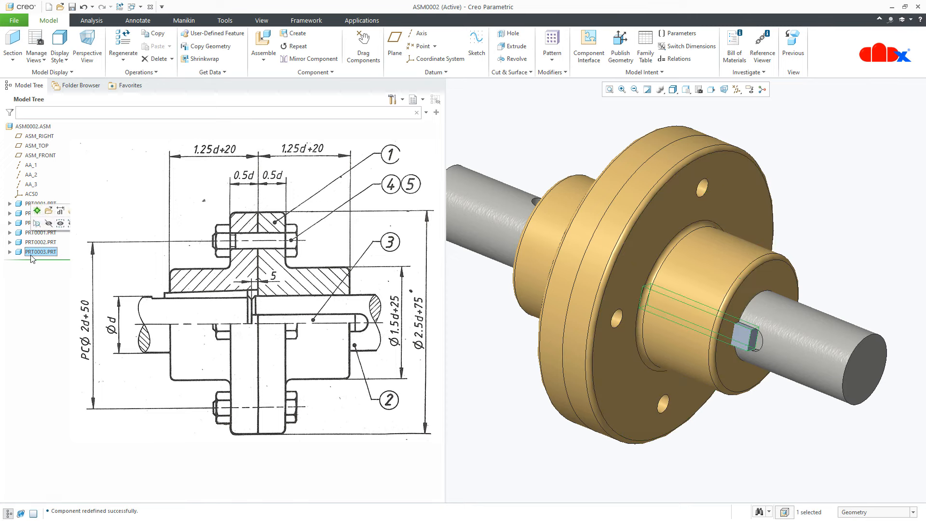
left_click(755, 436)
scroll(755, 436, "up", 3)
mouse_move(757, 436)
middle_mouse_down()
mouse_move(781, 449)
mouse_move(751, 434)
mouse_move(758, 438)
mouse_move(736, 449)
mouse_move(747, 450)
mouse_move(720, 452)
middle_mouse_up()
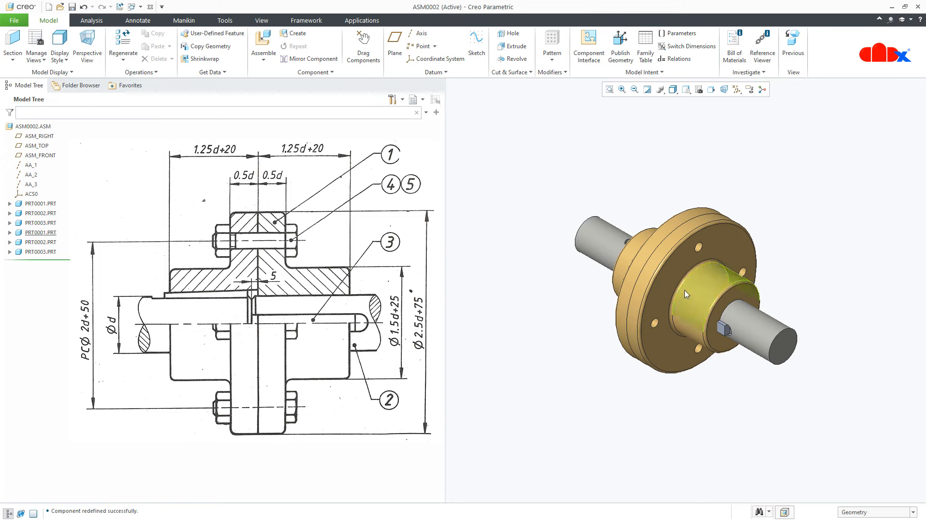
scroll(685, 293, "down", 5)
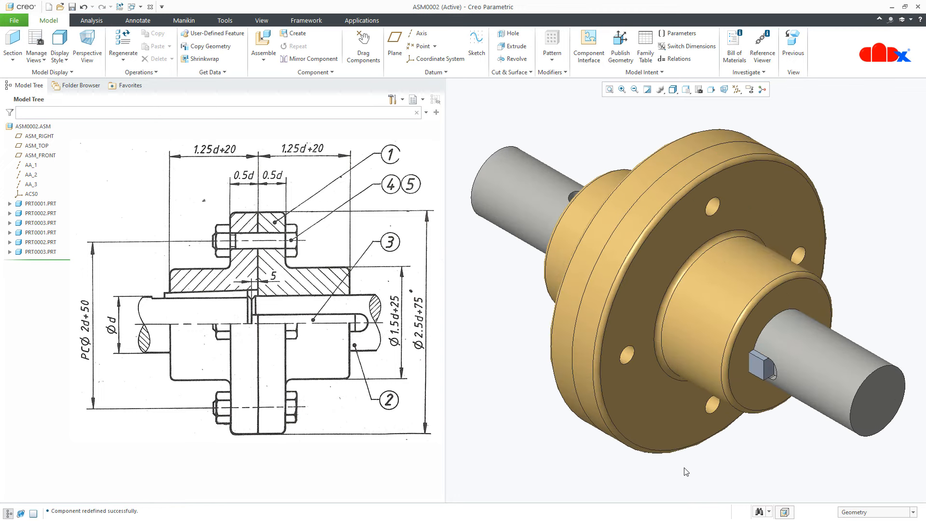
Step: Bring the bolt, prt0004.prt, into the assembly as a new component
left_click(263, 41)
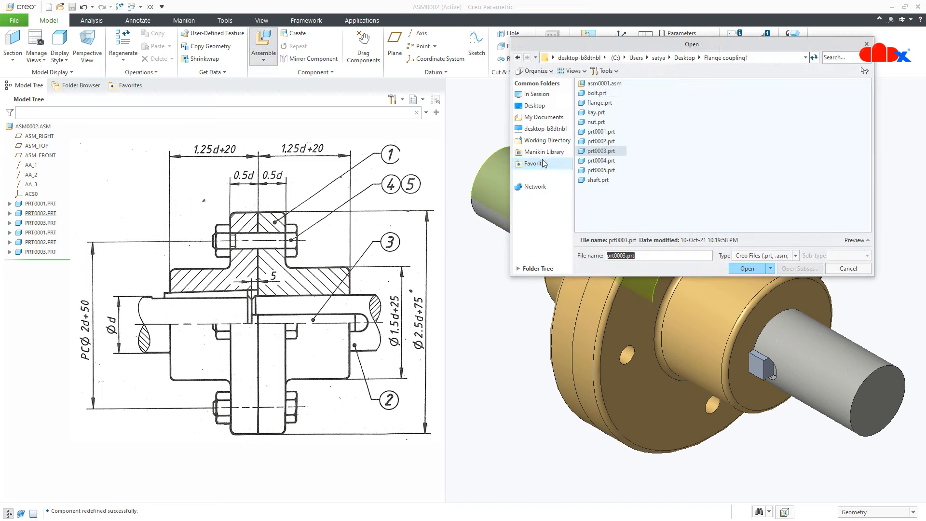
left_click(598, 162)
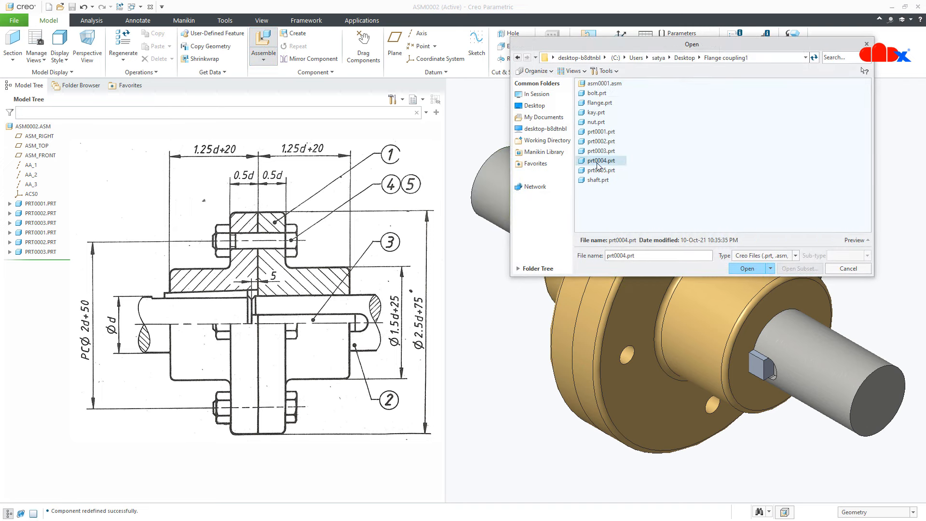
left_click(746, 269)
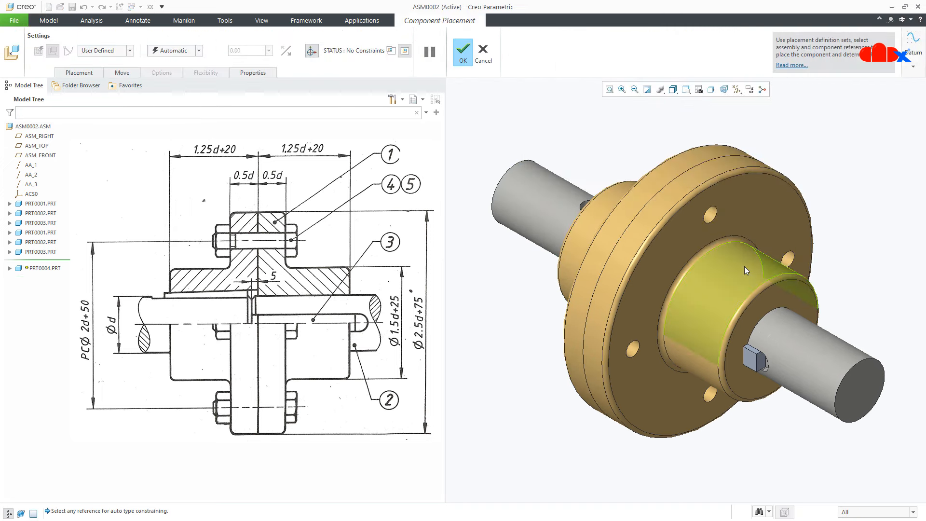
scroll(651, 264, "down", 4)
scroll(701, 445, "up", 1)
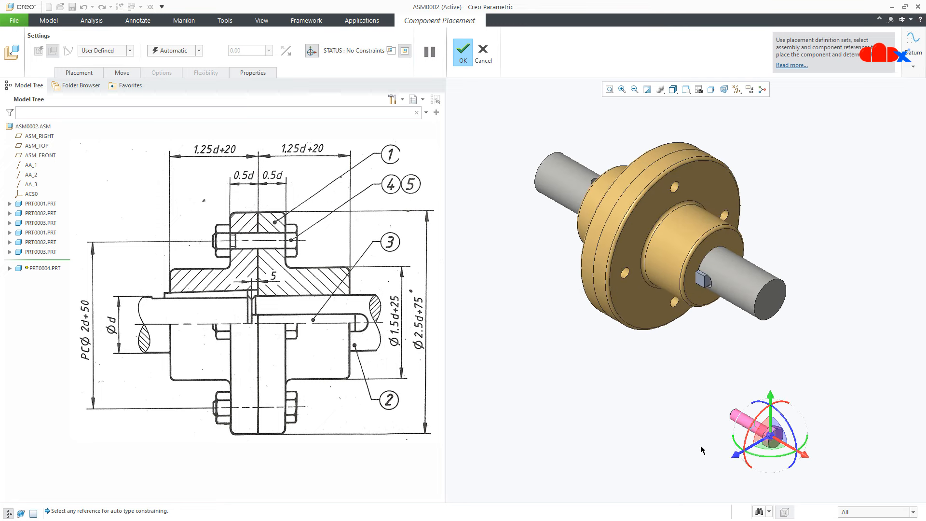
scroll(733, 440, "up", 2)
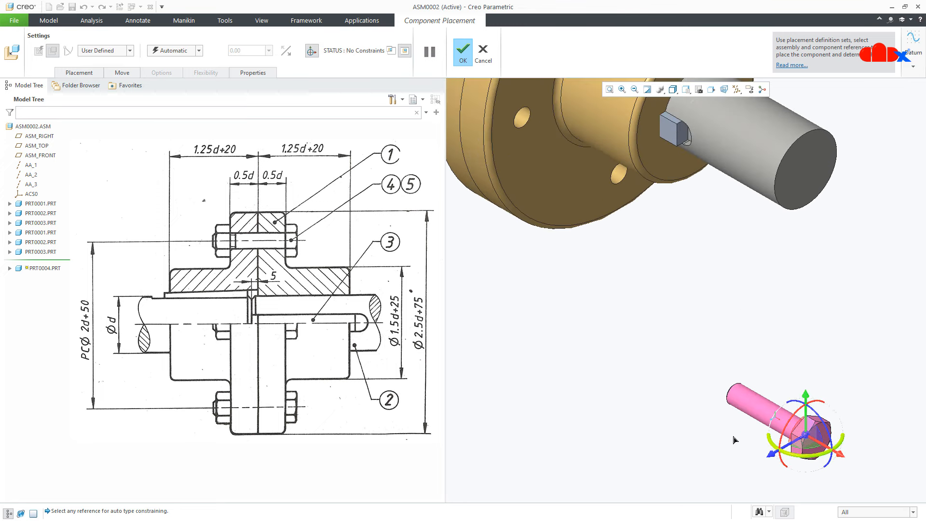
scroll(745, 403, "down", 3)
Step: Constrain the bolt's cylindrical shank Coincident with the upper bolt hole of the second flange
left_click(745, 401)
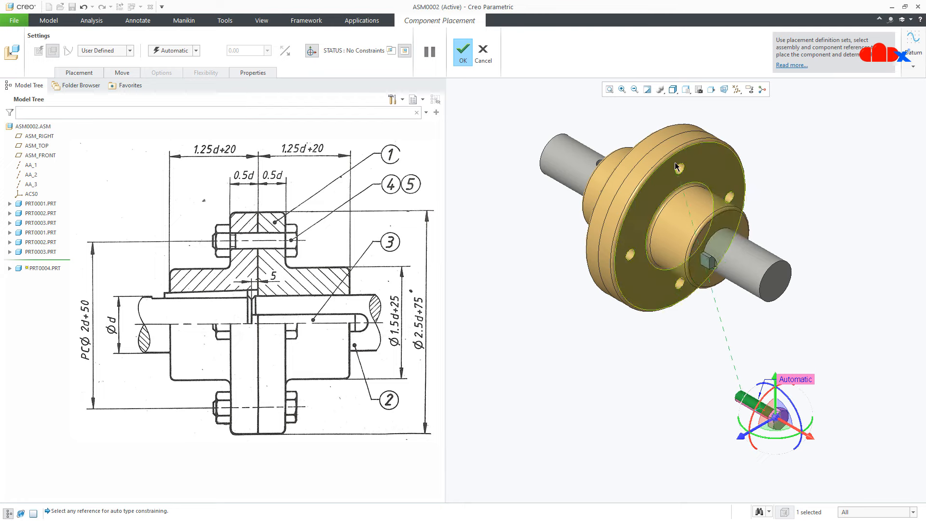
scroll(677, 174, "up", 4)
left_click(697, 196)
scroll(696, 197, "down", 5)
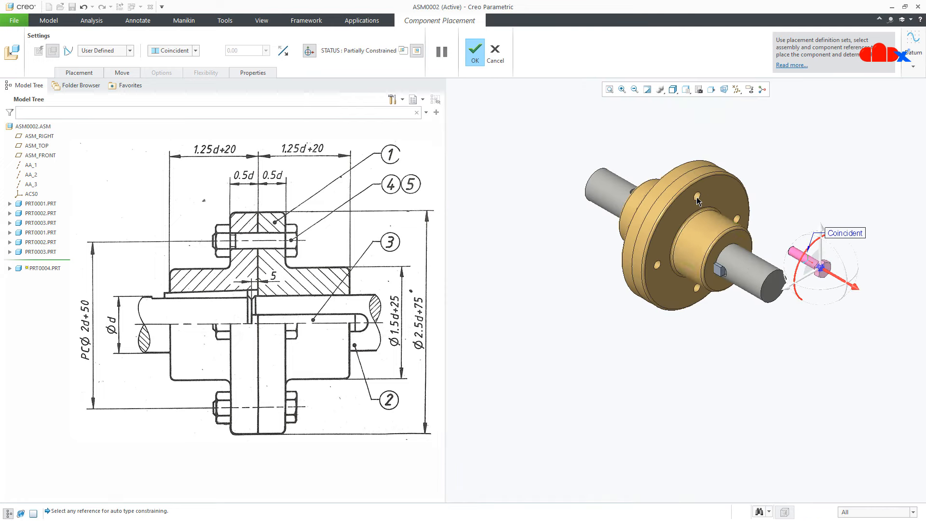
Step: Mate the underside of the bolt head to the second flange's outer face with a Coincident constraint
scroll(813, 268, "up", 5)
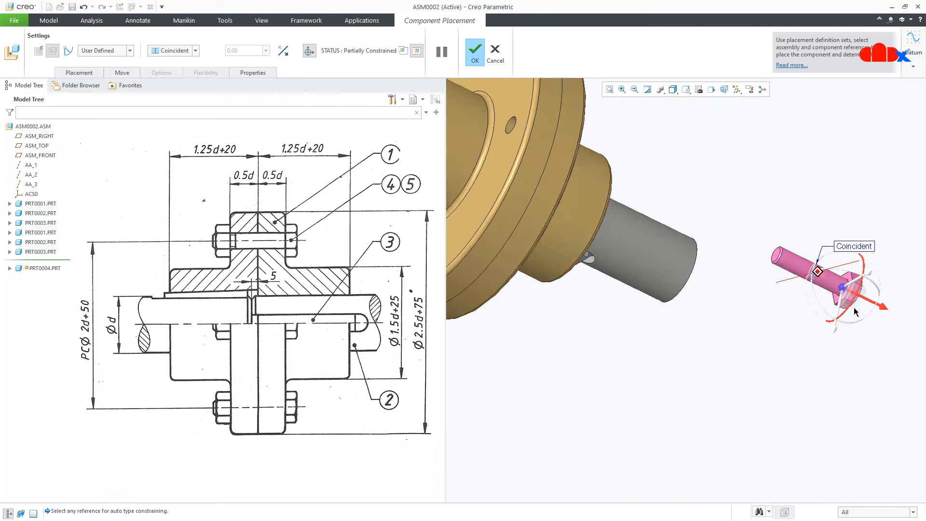
scroll(822, 292, "up", 3)
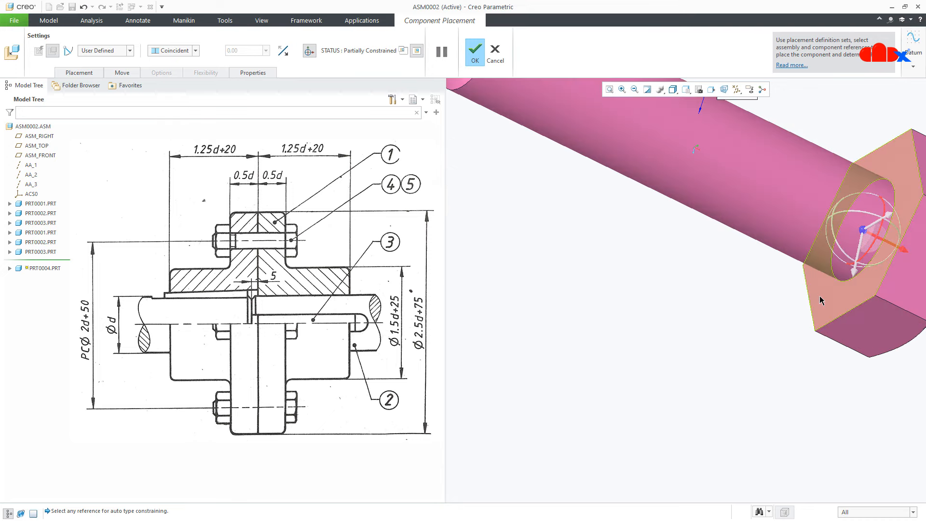
left_click(792, 312)
scroll(772, 319, "down", 3)
scroll(742, 326, "down", 5)
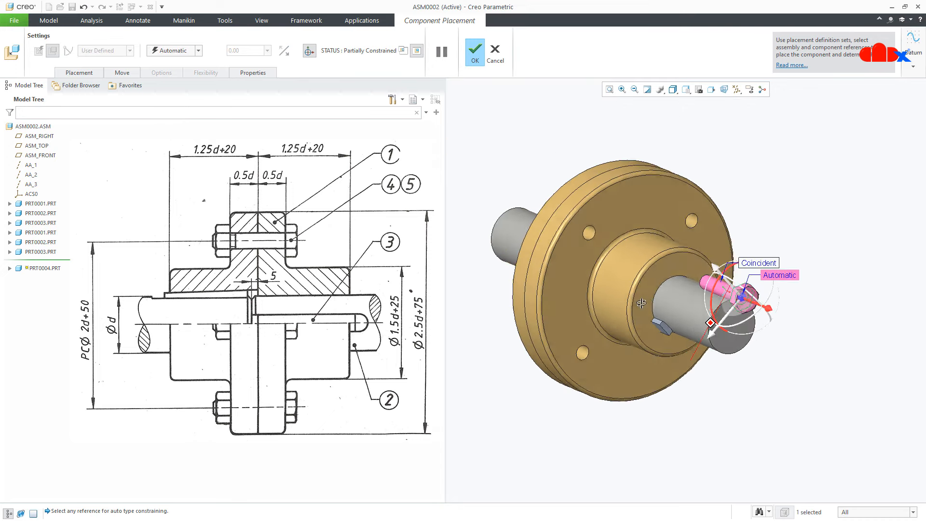
left_click(626, 221)
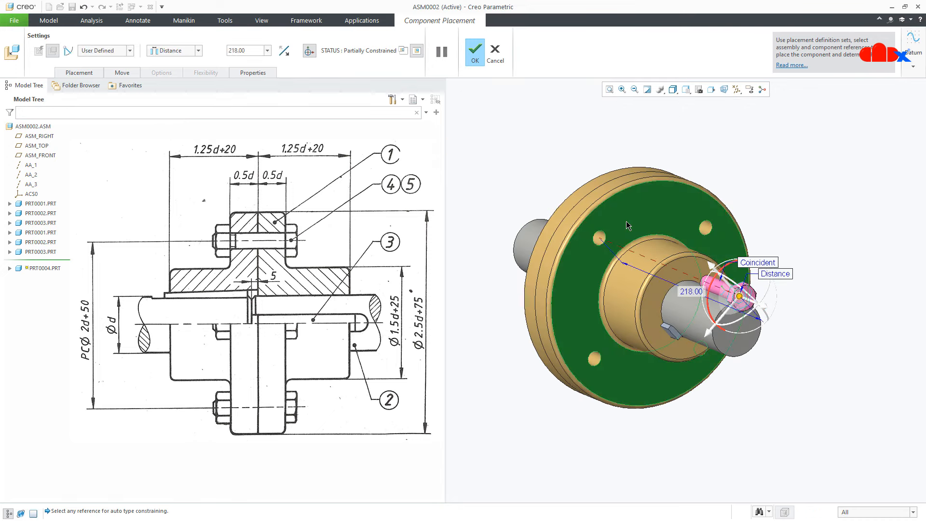
left_click(198, 50)
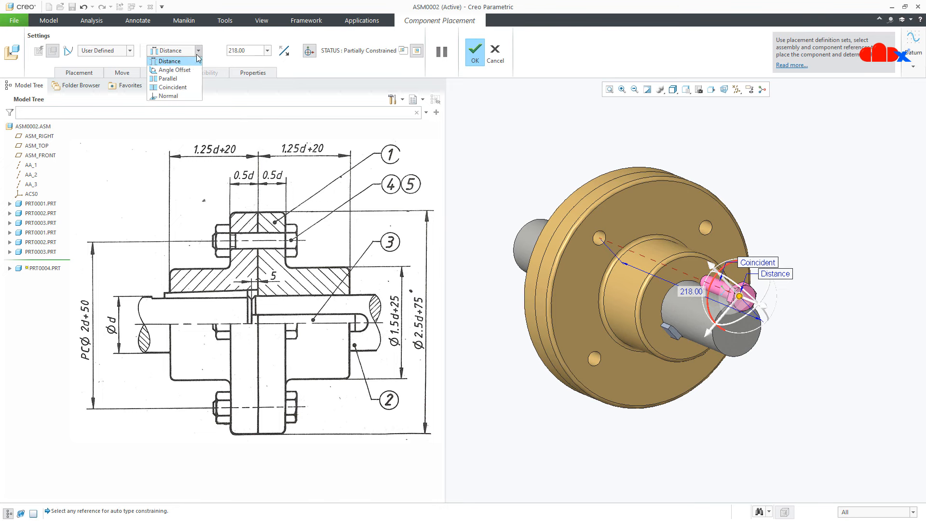
left_click(189, 89)
middle_click_drag(555, 251, 609, 288)
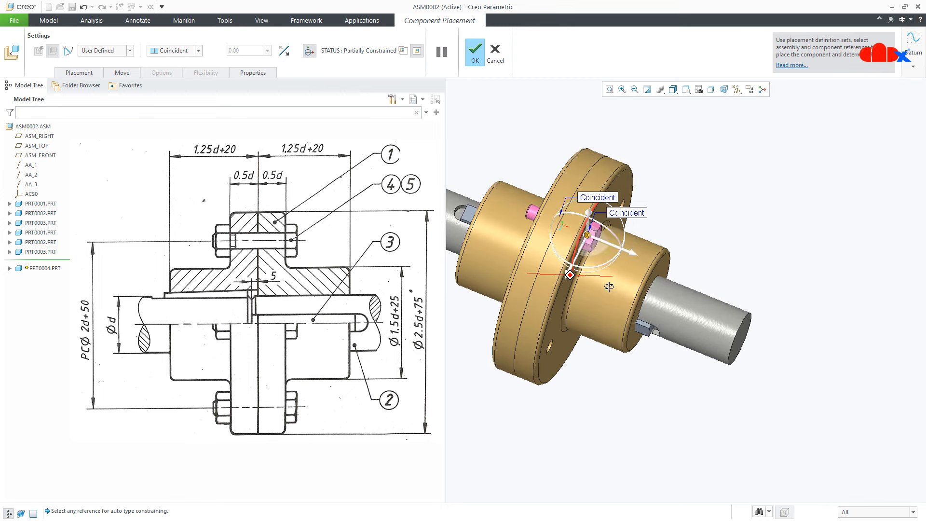
Step: Allow assumptions for the bolt's remaining rotation and accept its placement
left_click(75, 74)
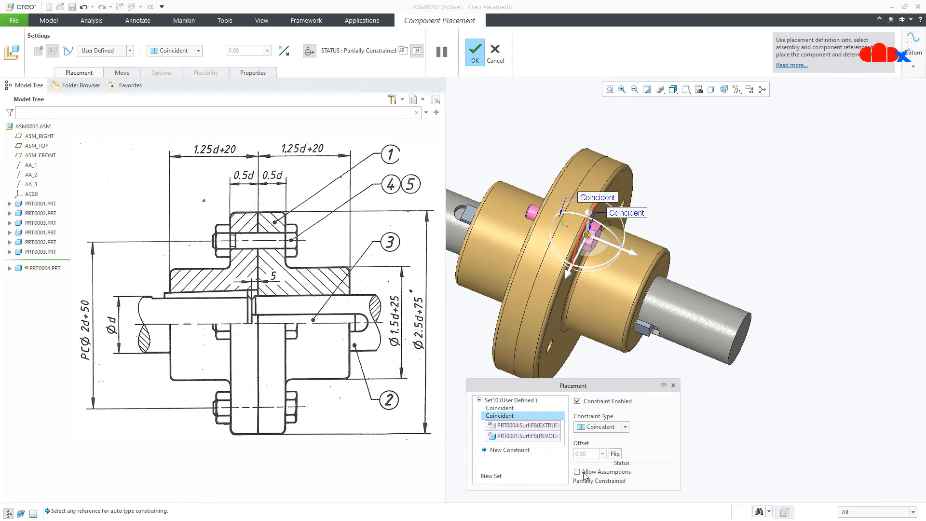
left_click(577, 471)
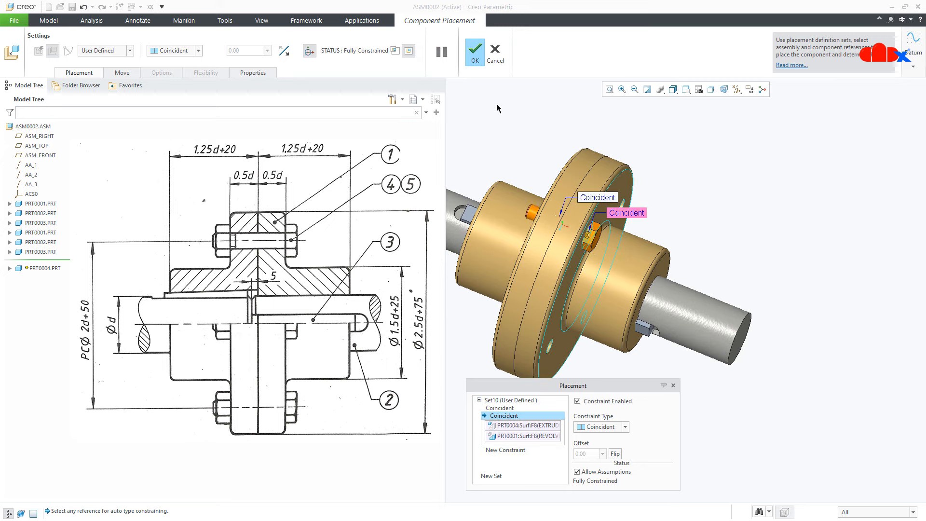
left_click(479, 62)
middle_click_drag(746, 221, 533, 323)
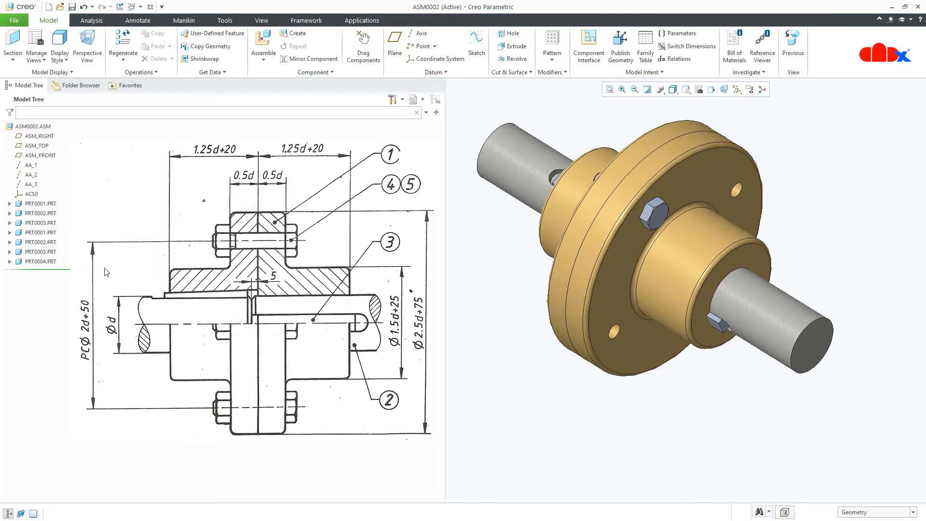
Step: Set up a Repeat of the placed bolt with both Coincident references as variable assembly references
left_click(32, 262)
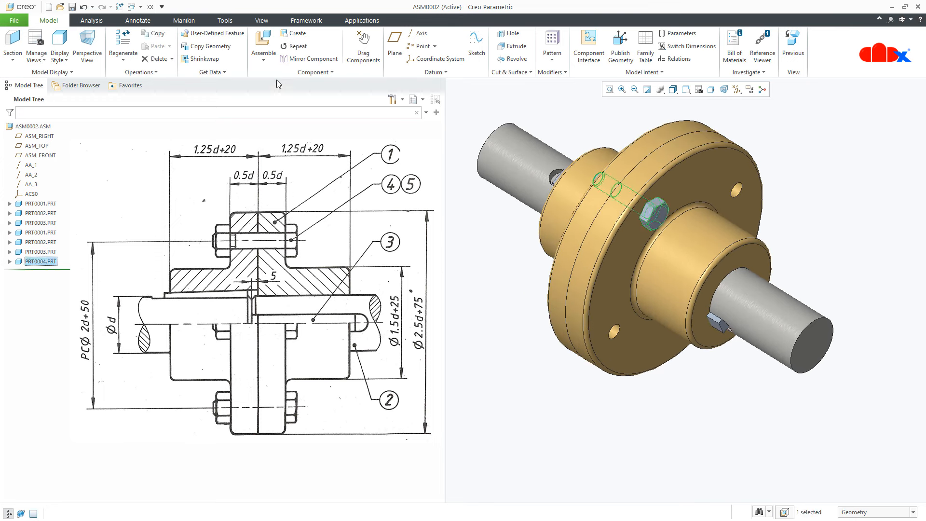
left_click(297, 47)
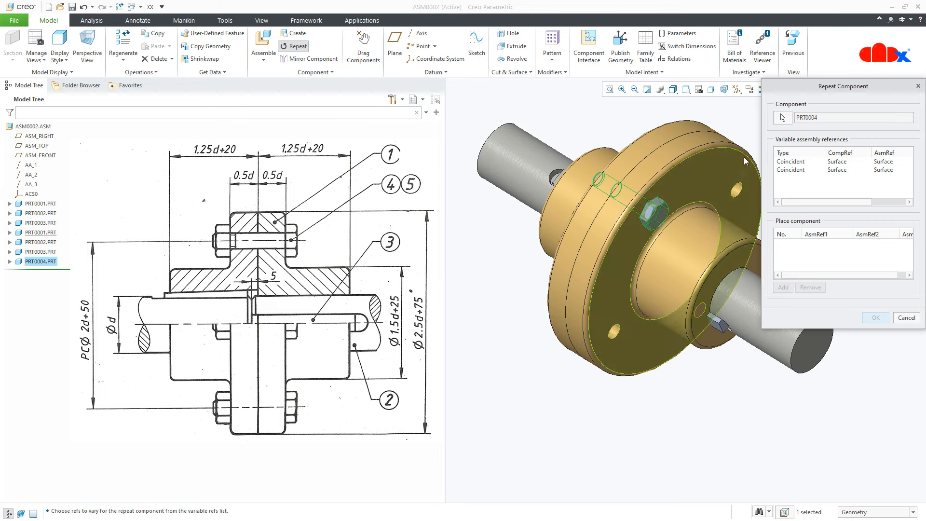
left_click(791, 162)
left_click(789, 170, "ctrl")
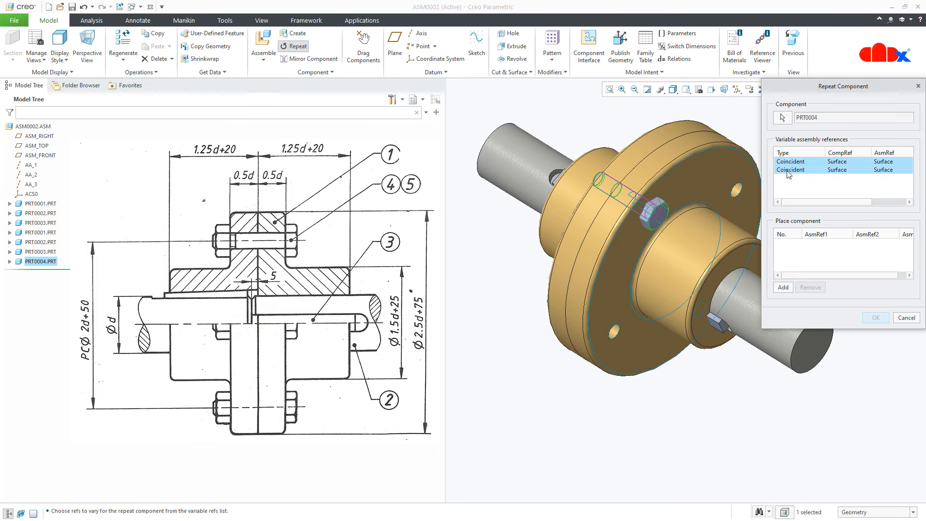
left_click(783, 288)
Step: Place two repeated bolts in neighbouring empty holes of the second flange, seated on its outer face
scroll(567, 241, "down", 2)
scroll(597, 295, "up", 6)
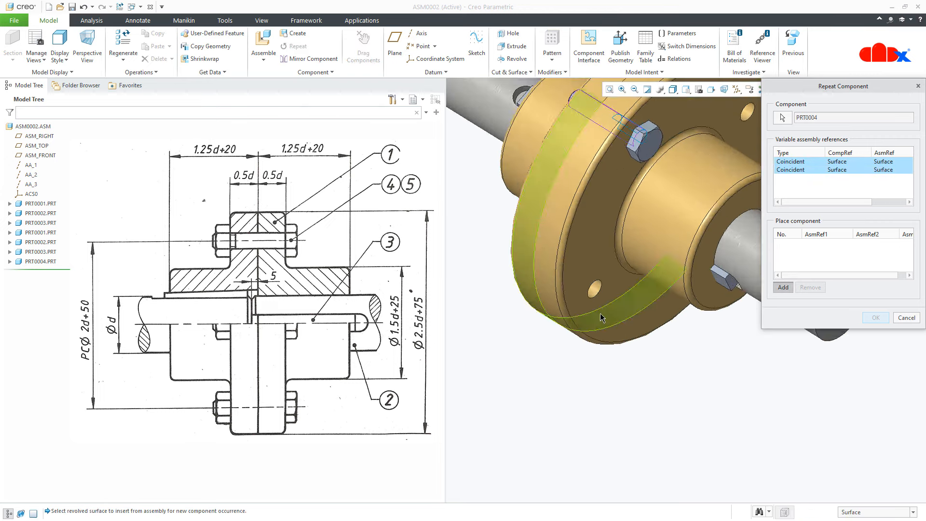
left_click(591, 277)
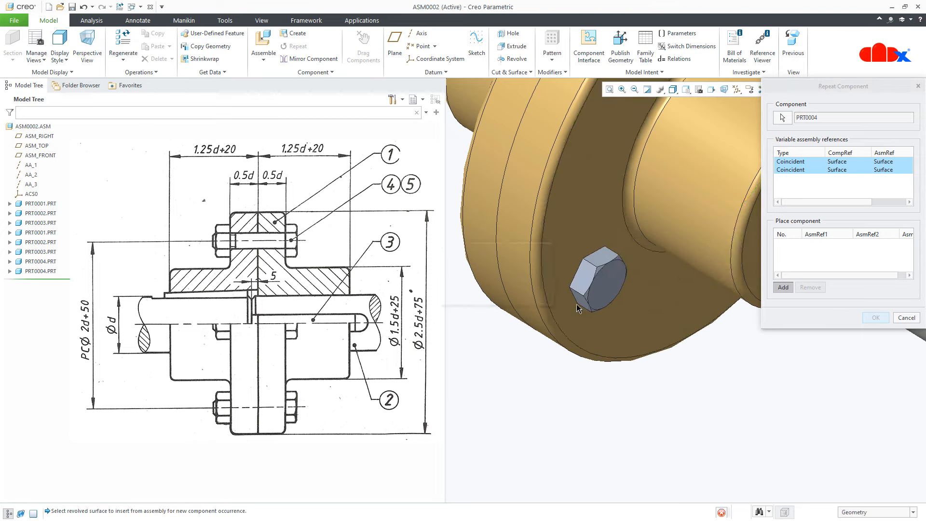
scroll(566, 316, "down", 5)
left_click(691, 145)
scroll(681, 159, "up", 3)
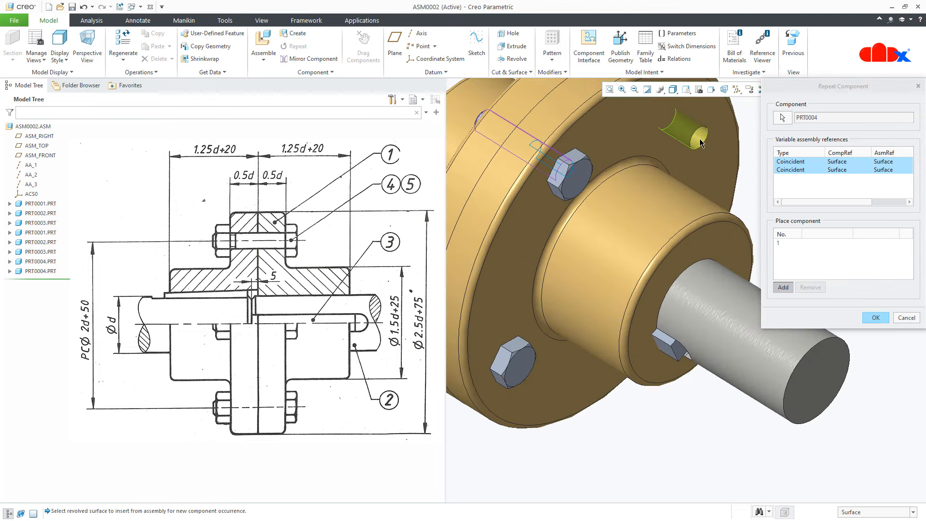
left_click(714, 163)
Step: Place a third repeated bolt in the last empty flange hole, accept the repeats and restore the default view
scroll(642, 338, "down", 4)
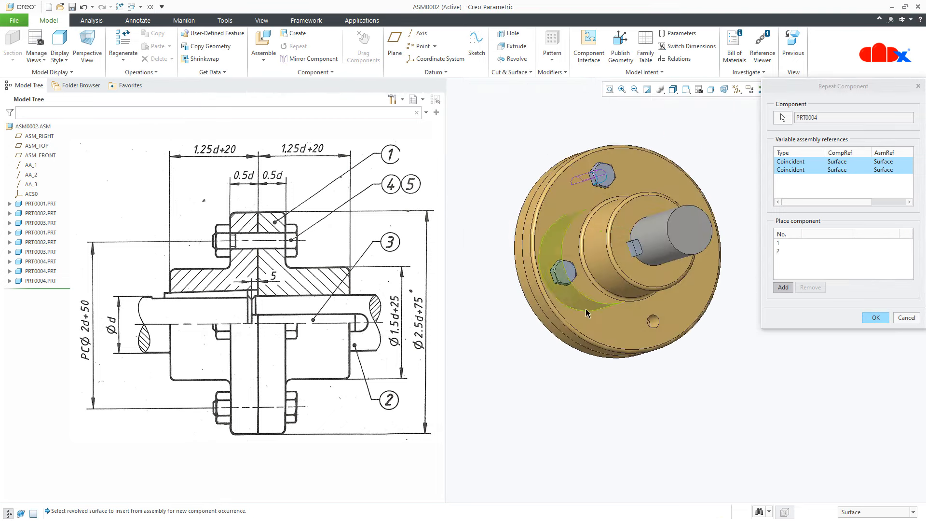
scroll(641, 343, "up", 2)
left_click(664, 310)
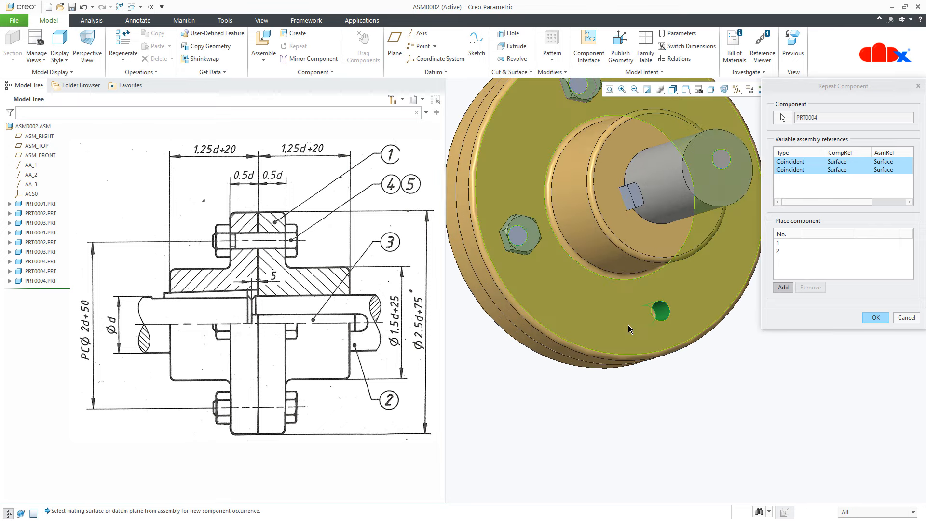
left_click(635, 329)
left_click(869, 321)
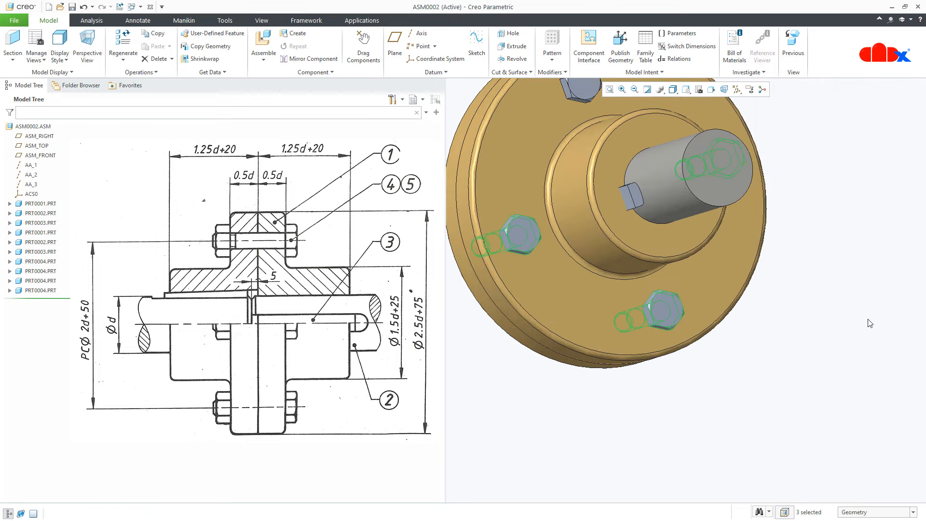
left_click(865, 324)
key("ctrl+d")
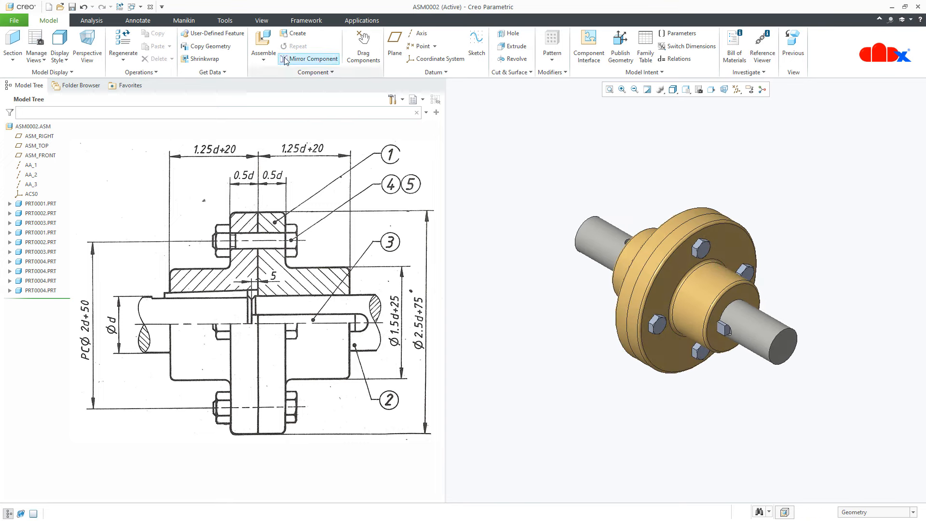
Step: Bring the nut, prt0005.prt, into the assembly and move it beside the free end of the first flange's shaft
left_click(269, 44)
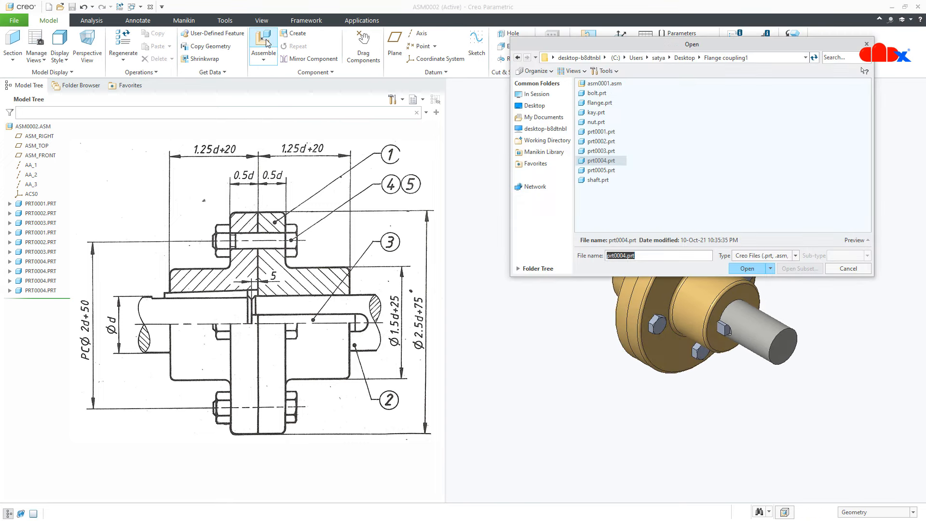
double_click(598, 170)
scroll(705, 433, "down", 3)
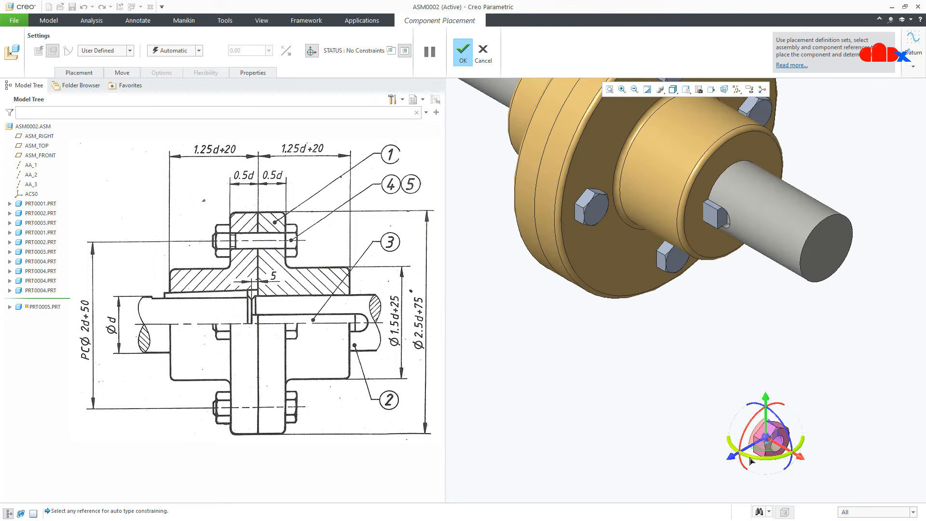
middle_click_drag(784, 460, 794, 463)
scroll(772, 461, "up", 4)
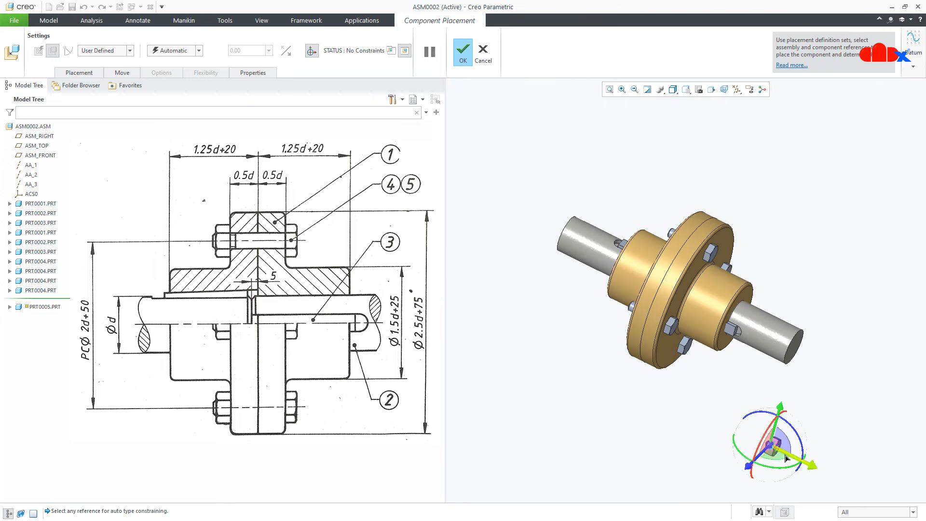
left_click_drag(774, 450, 540, 228)
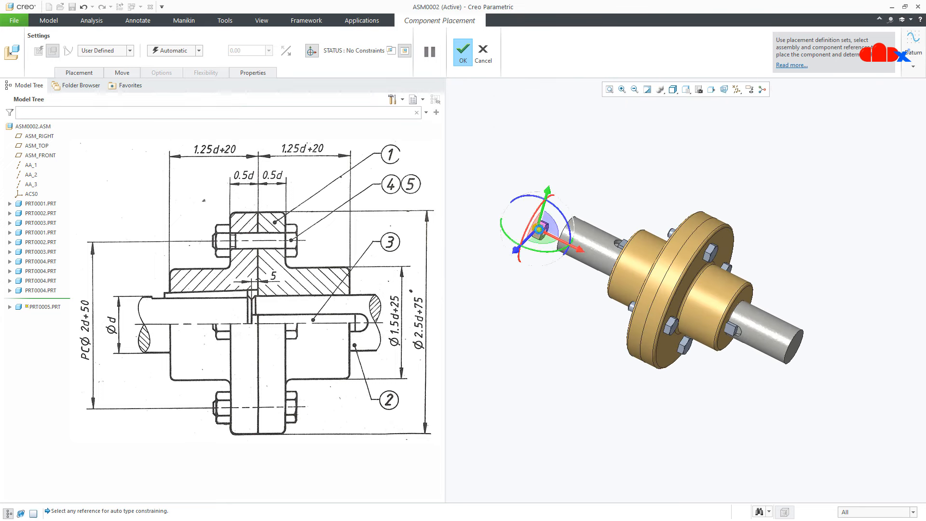
Step: Rotate the nut and align its bore with one protruding bolt on the first flange using a Coincident constraint
scroll(552, 263, "down", 3)
middle_click_drag(698, 287, 711, 294)
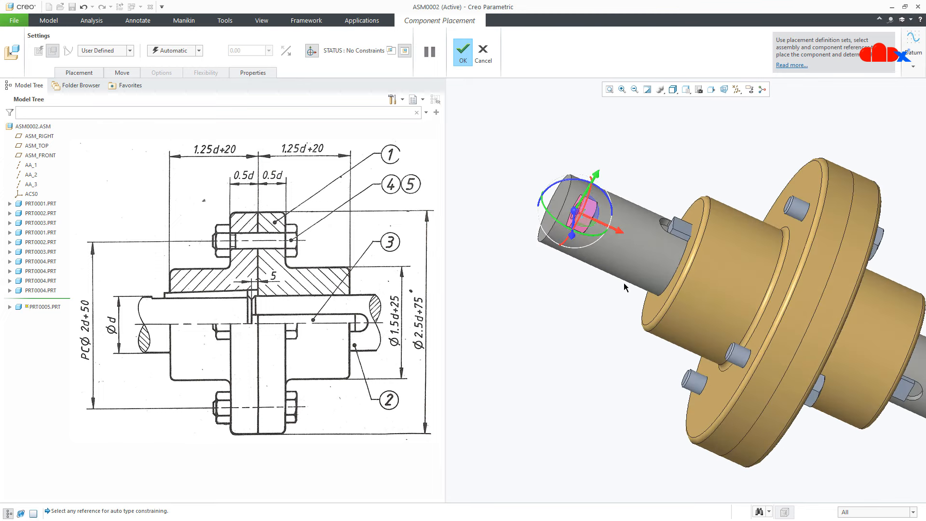
left_click_drag(581, 238, 622, 171)
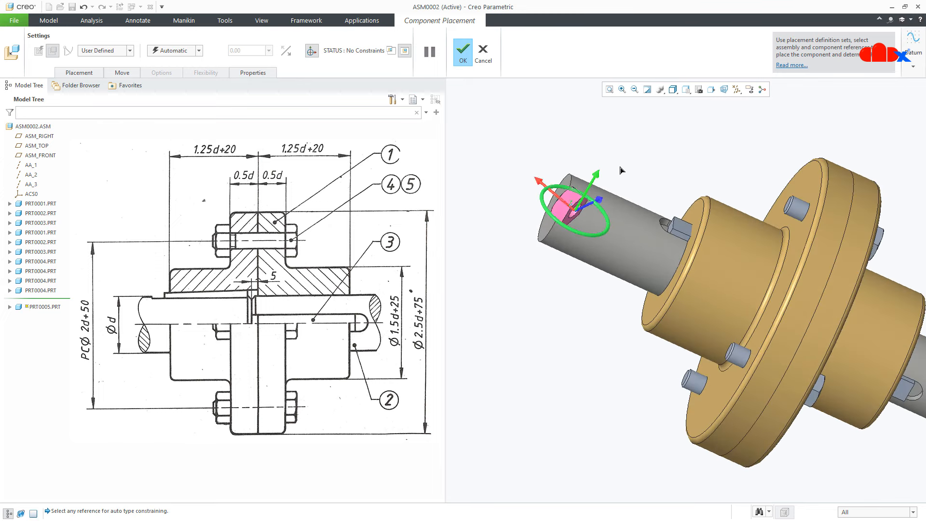
middle_click_drag(682, 294, 647, 287)
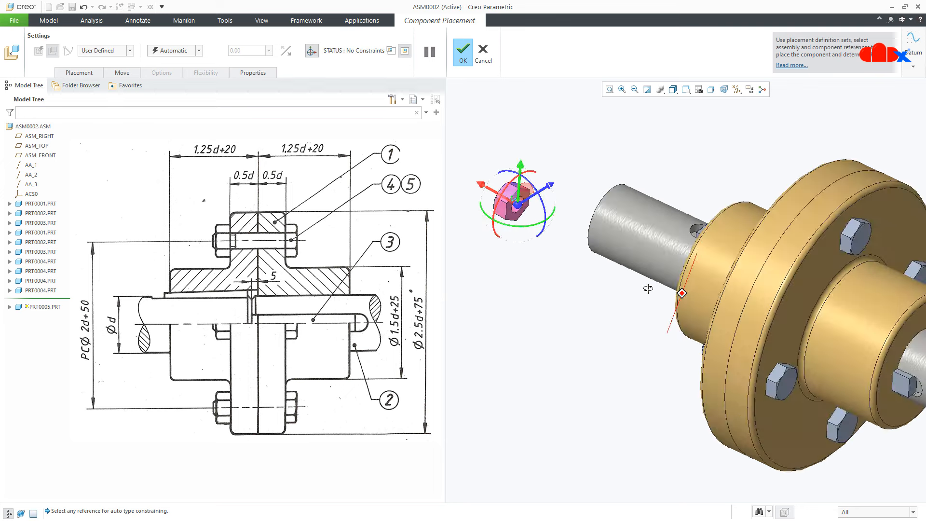
scroll(531, 253, "down", 3)
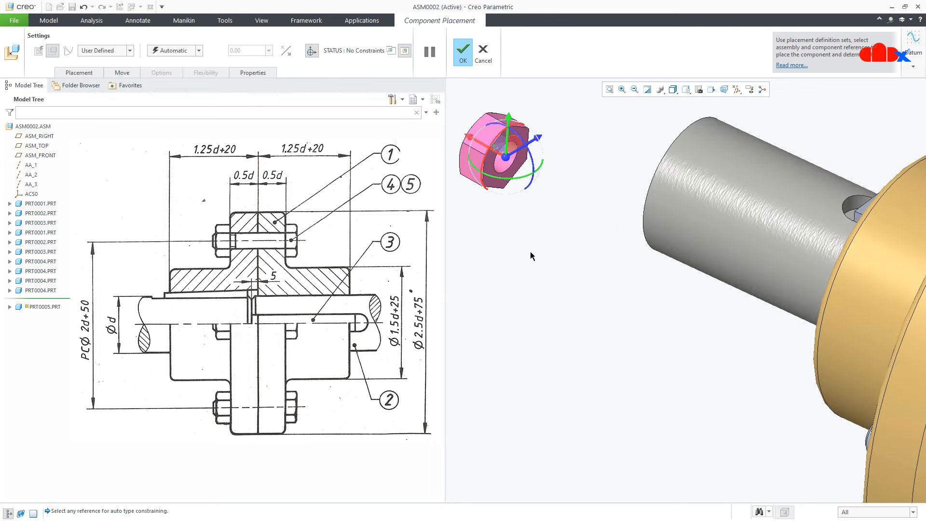
left_click(502, 167)
scroll(502, 170, "up", 5)
middle_click_drag(631, 242, 667, 250)
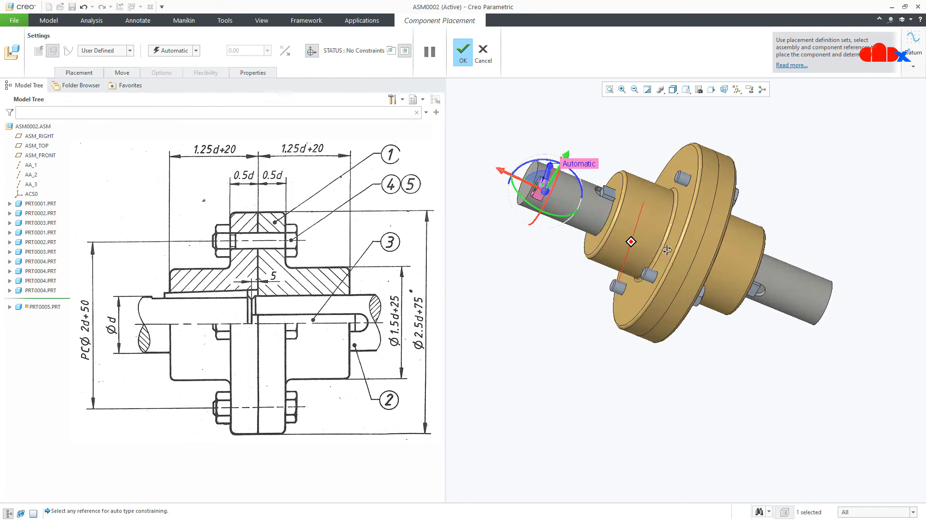
scroll(667, 250, "down", 4)
left_click(675, 232)
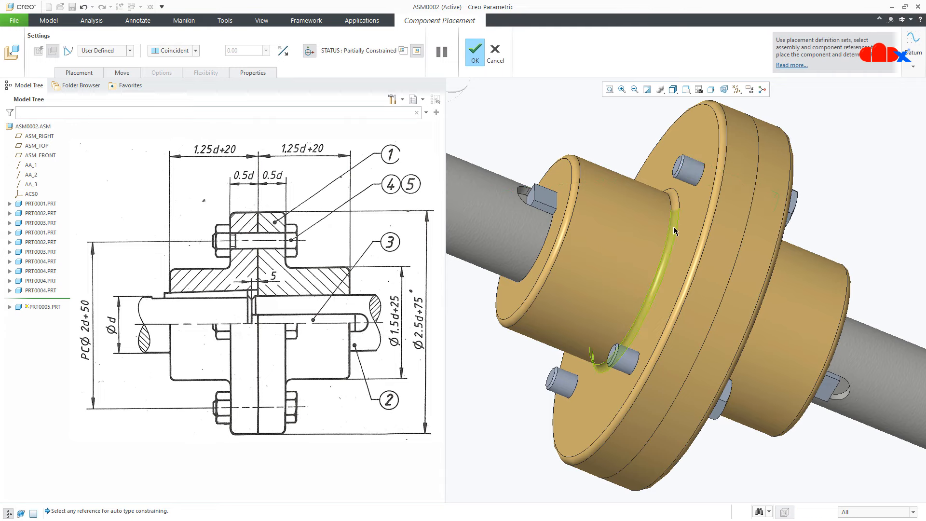
Step: Seat the nut's end face against the first flange's outer face with a Coincident constraint and accept the placement
scroll(674, 231, "up", 4)
middle_click_drag(639, 233, 600, 227)
scroll(579, 179, "down", 7)
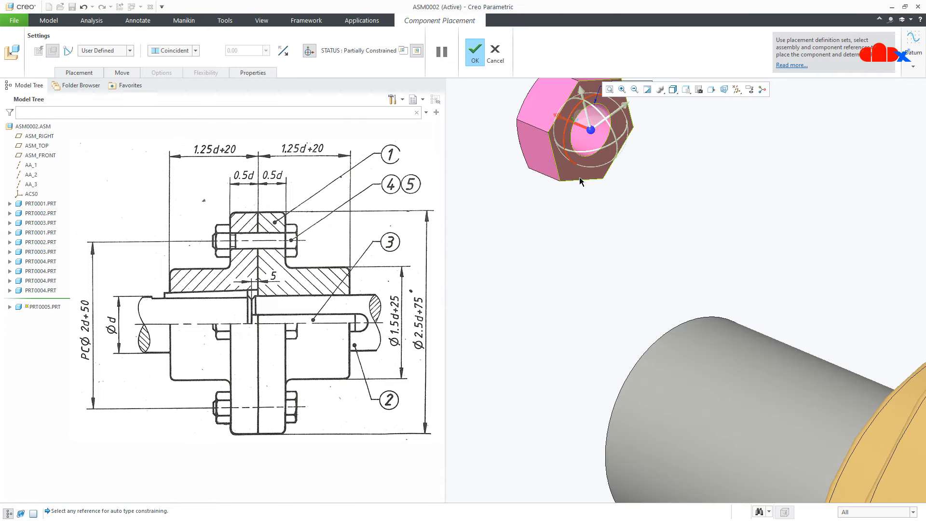
left_click(580, 177)
scroll(576, 213, "up", 4)
middle_click_drag(667, 288, 728, 295)
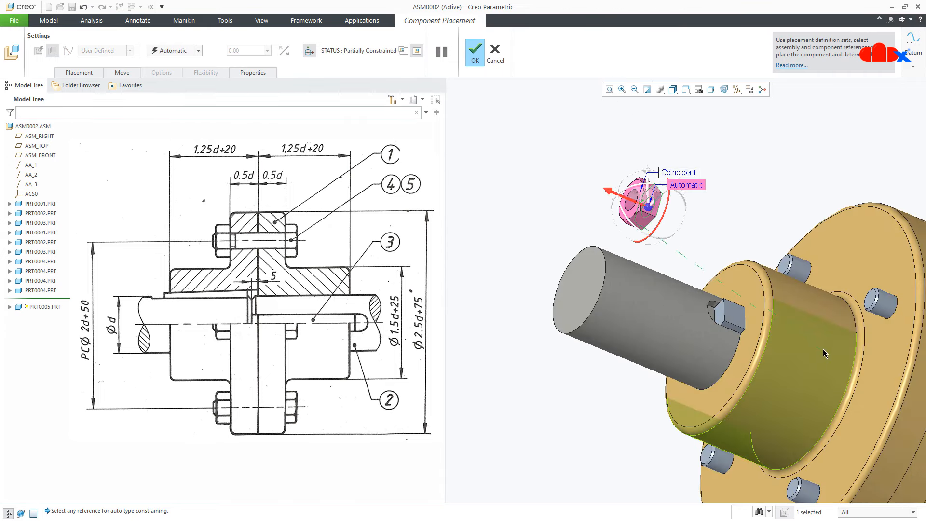
left_click(883, 349)
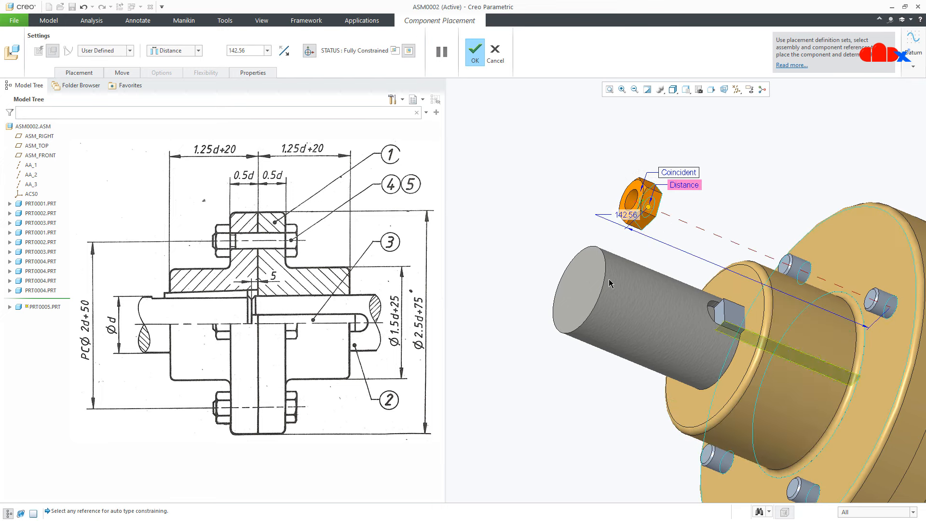
left_click(198, 51)
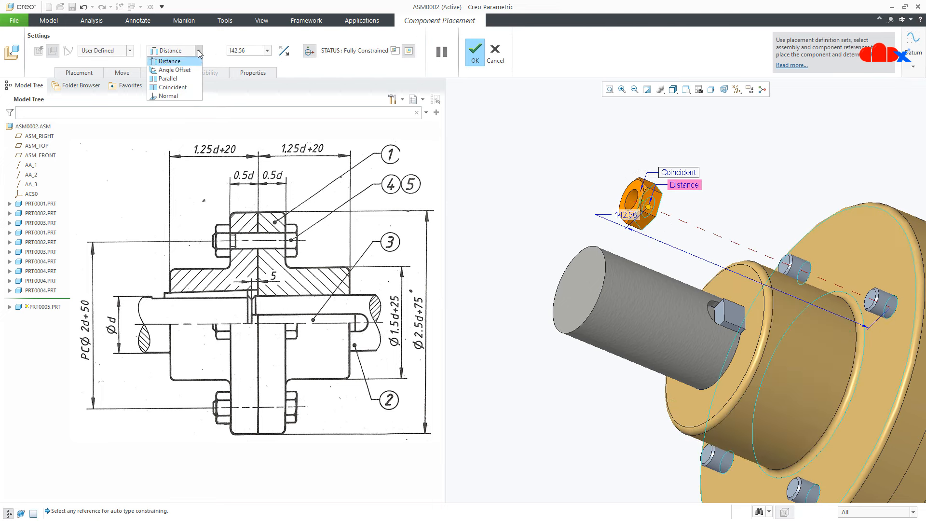
left_click(183, 89)
middle_click_drag(753, 333, 767, 364)
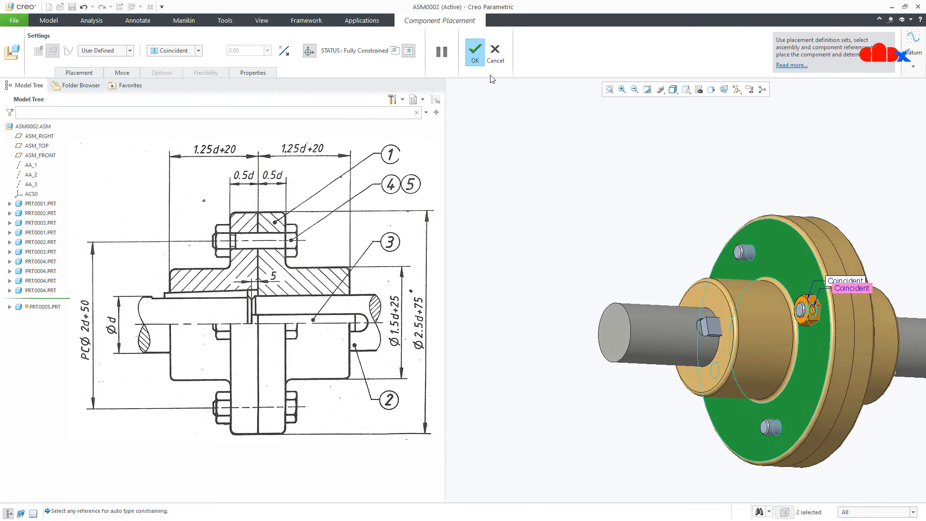
left_click(474, 53)
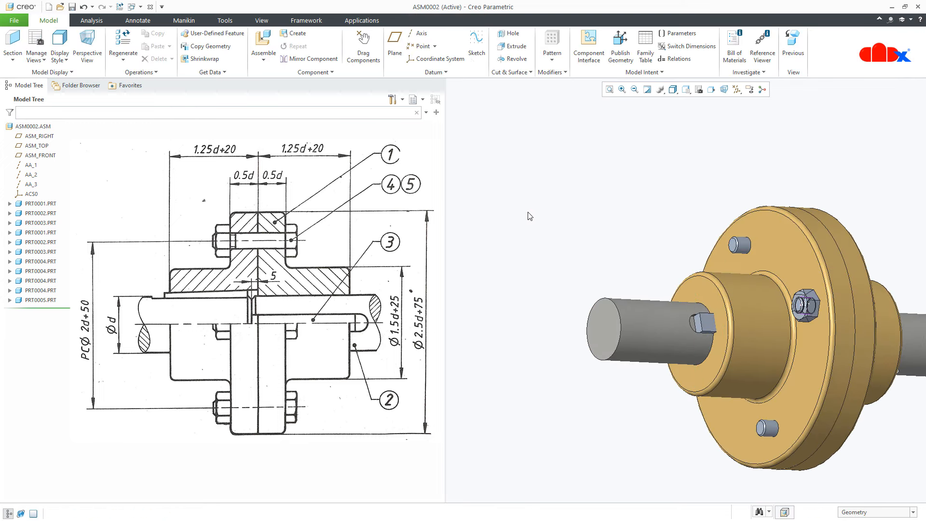
Step: Set up a Repeat of the placed nut, PRT0005, with both Coincident references as variable assembly references
left_click(29, 300)
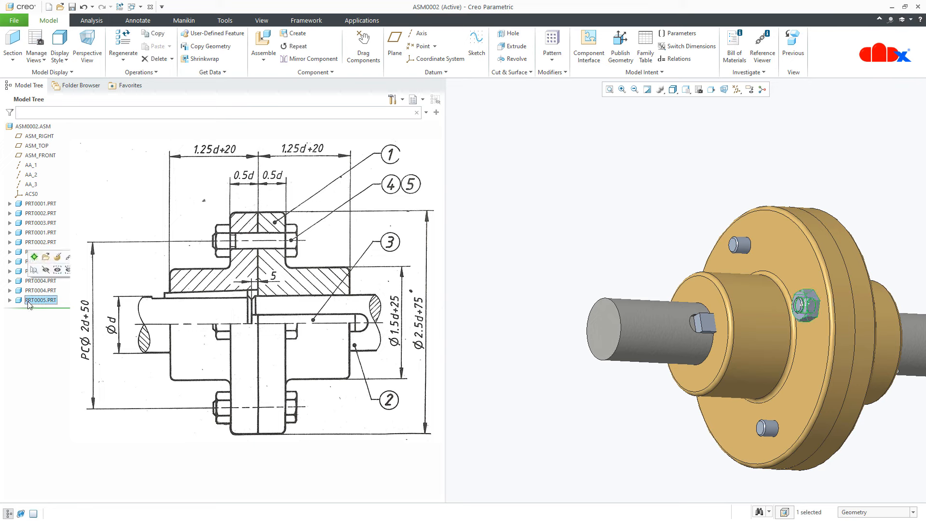
left_click(296, 46)
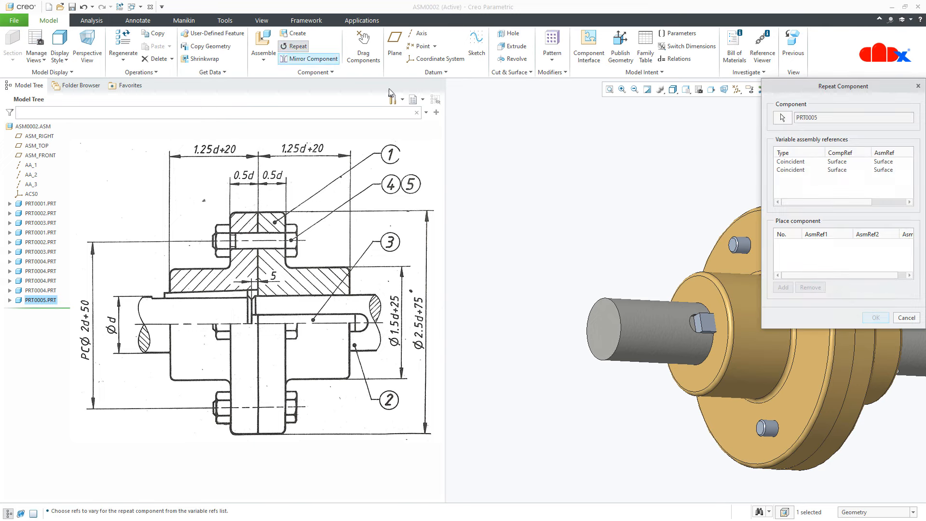
left_click(787, 162)
left_click(786, 170, "ctrl")
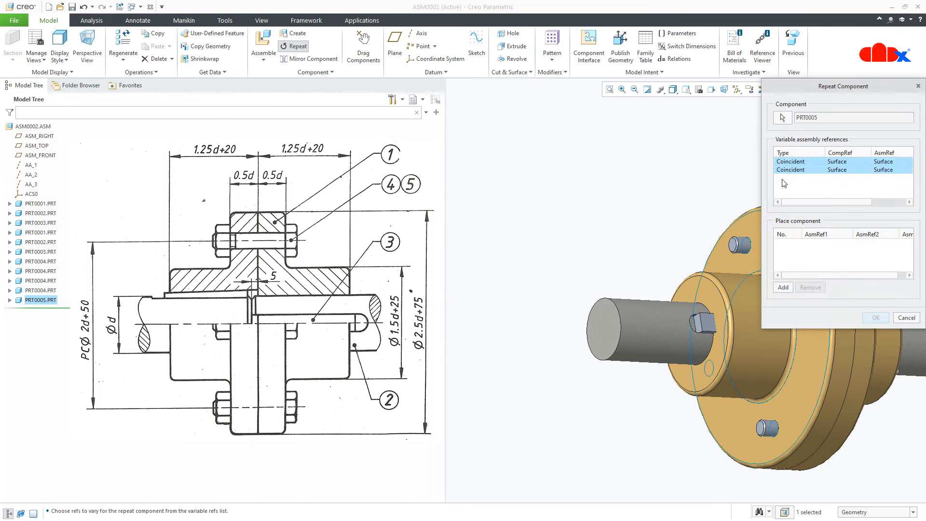
left_click(783, 287)
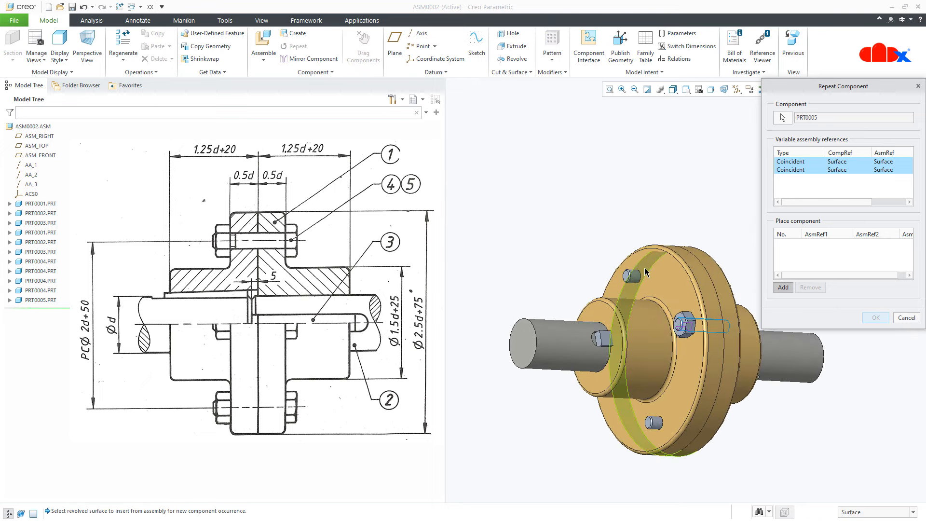
Step: Place two repeated nuts on bare bolt ends of the first flange, seated on its outer face
left_click(629, 288)
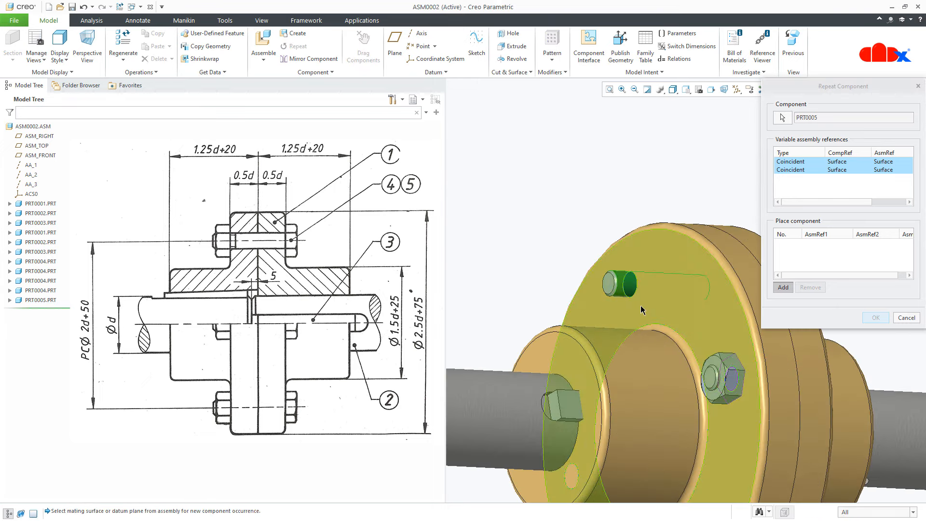
left_click(641, 309)
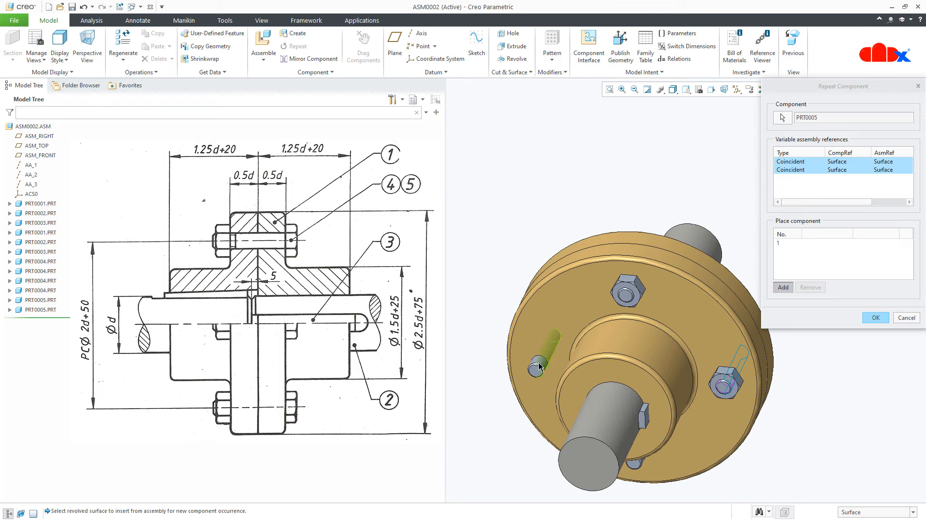
left_click(543, 366)
scroll(554, 343, "up", 3)
middle_click_drag(599, 344, 554, 352)
scroll(637, 428, "down", 4)
Step: Place a third repeated nut on the last bare bolt, accept the repeats and restore the default view
left_click(645, 429)
left_click(693, 414)
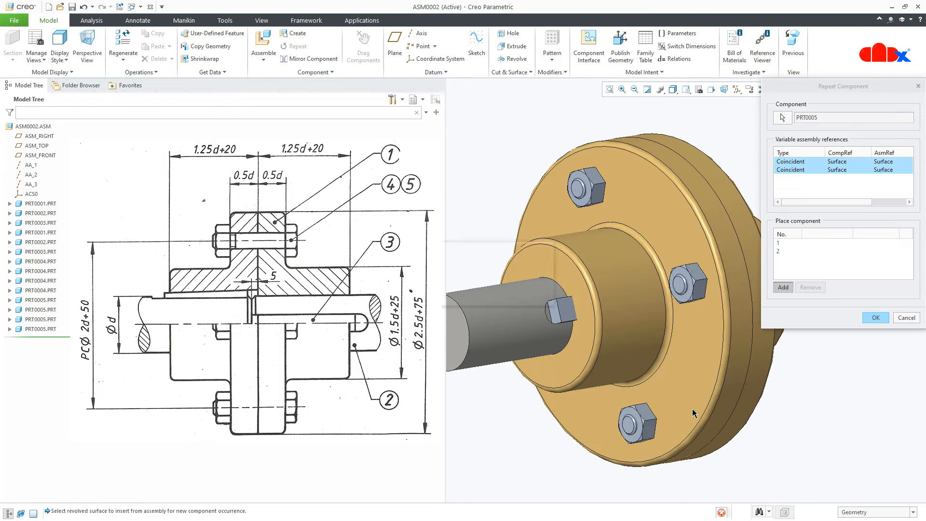
left_click(871, 318)
left_click(831, 345)
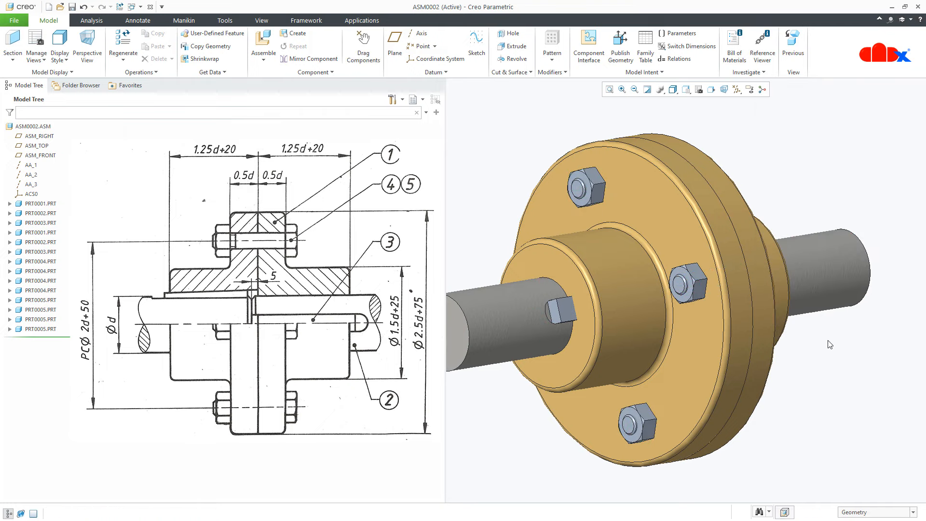
scroll(830, 345, "up", 4)
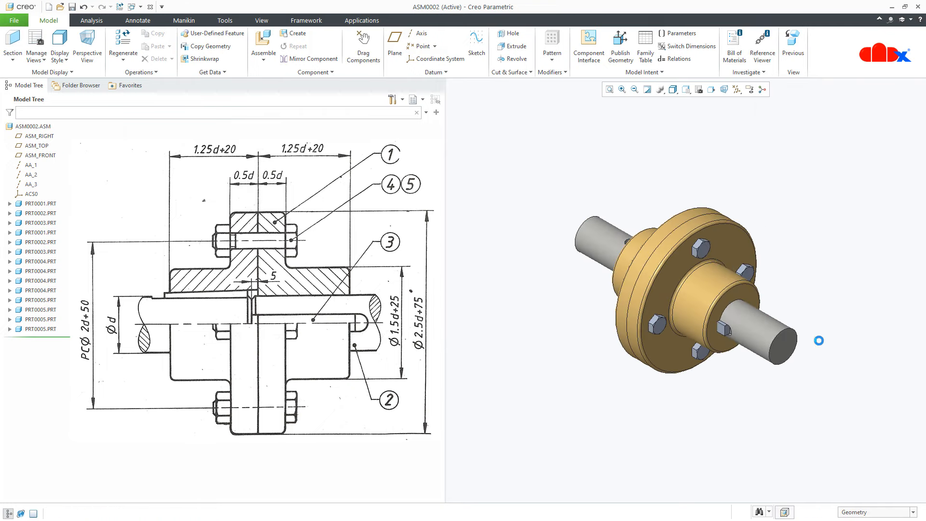
key("ctrl+d")
scroll(697, 305, "down", 2)
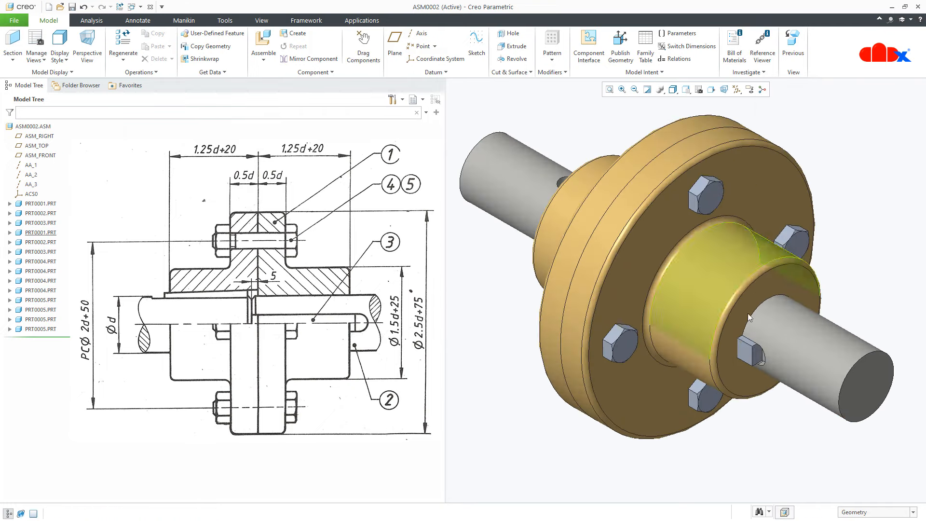
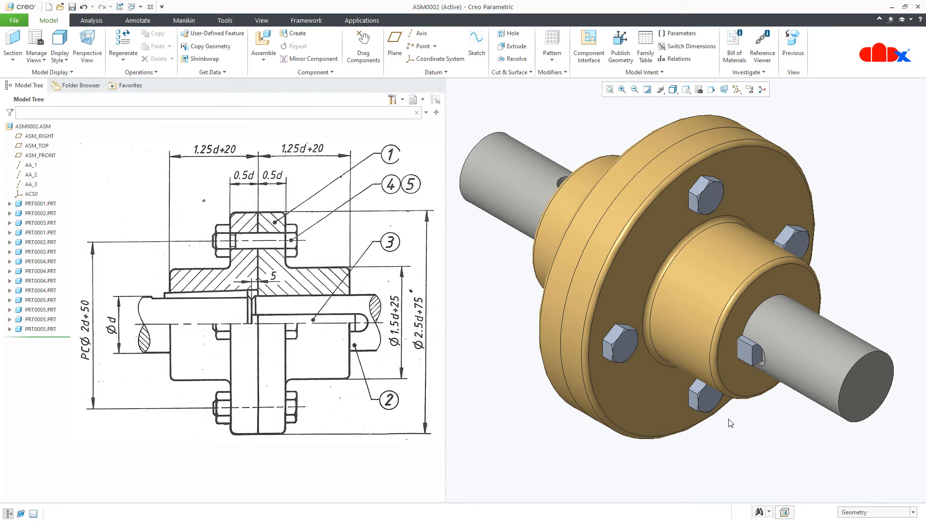
Step: Start an Offset Section of the assembly and turn on the datum plane display
left_click(266, 21)
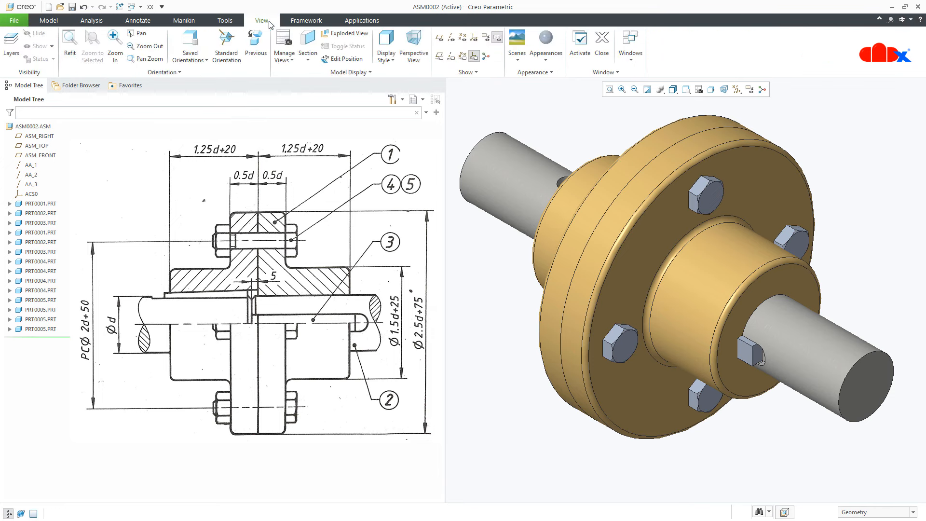
left_click(303, 62)
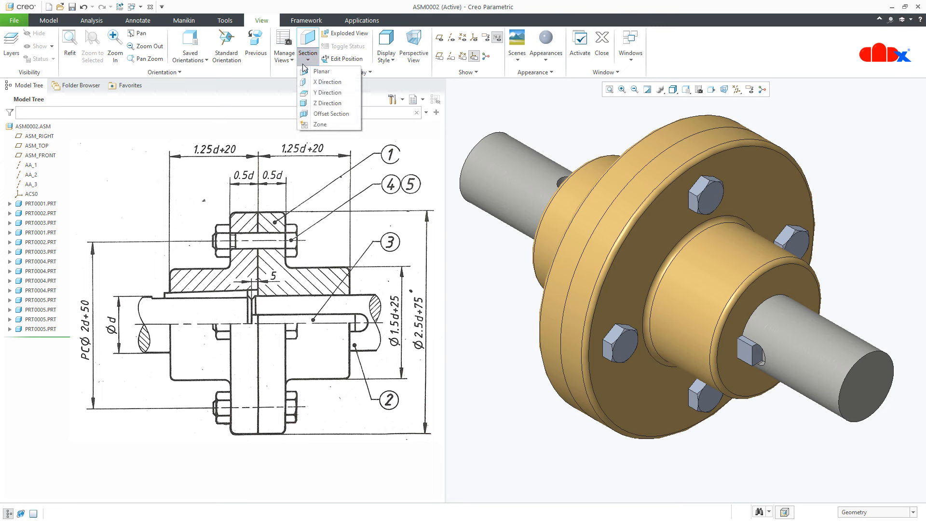
left_click(327, 115)
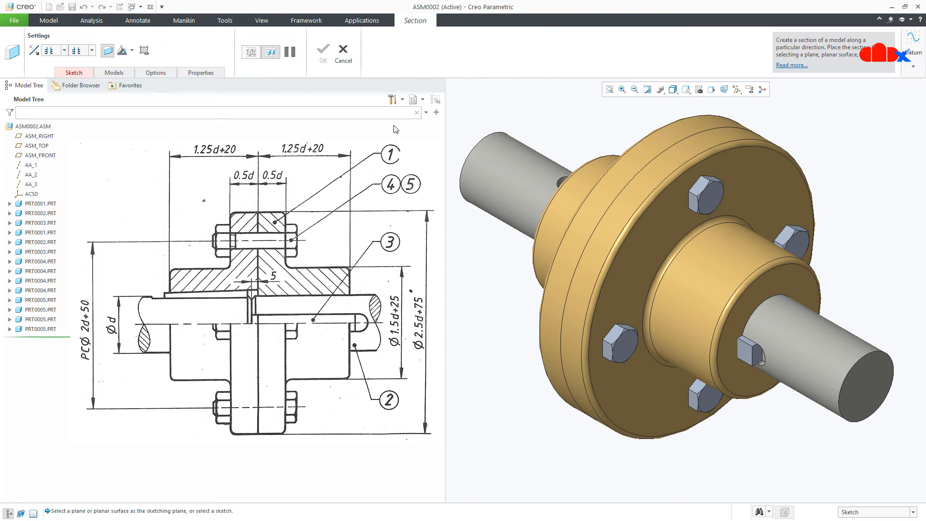
left_click(737, 92)
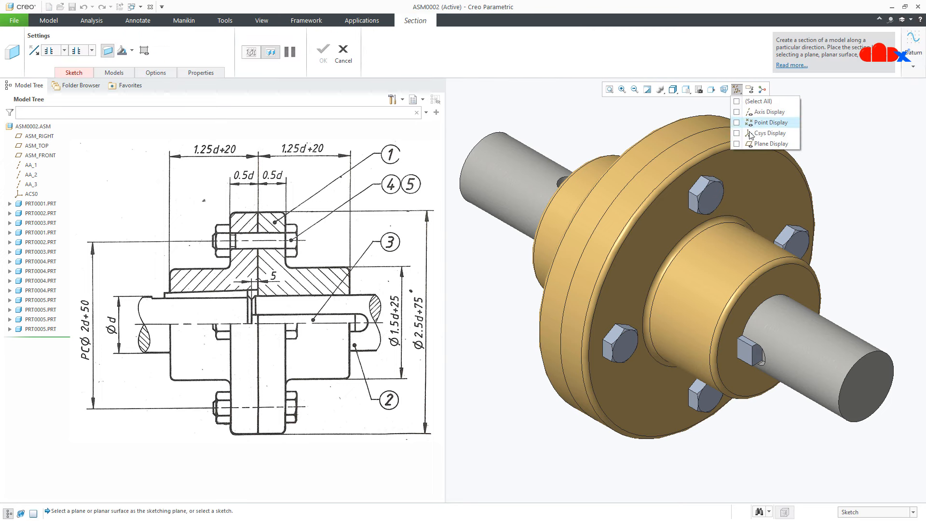
left_click(767, 144)
scroll(794, 193, "down", 3)
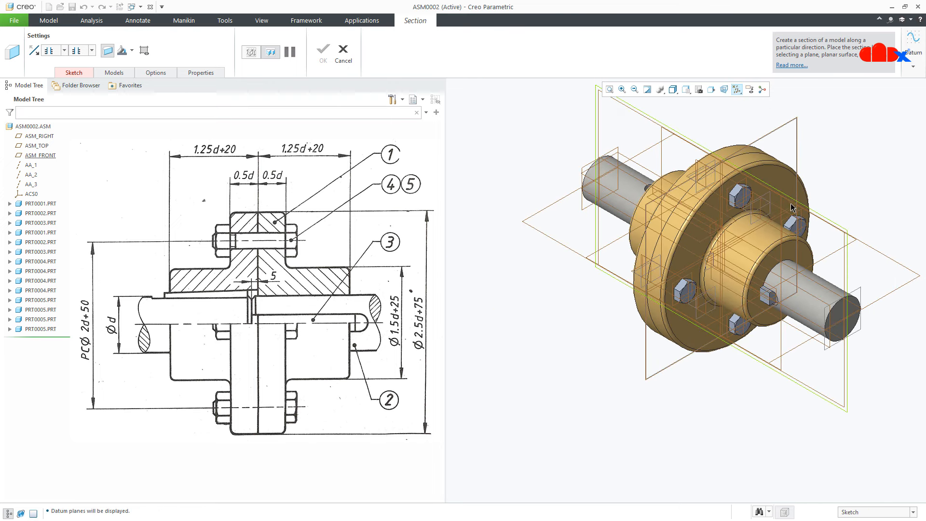
Step: Define the section sketch on the RIGHT datum plane across the shaft, with the TOP plane as Bottom orientation reference
left_click(73, 73)
left_click(140, 104)
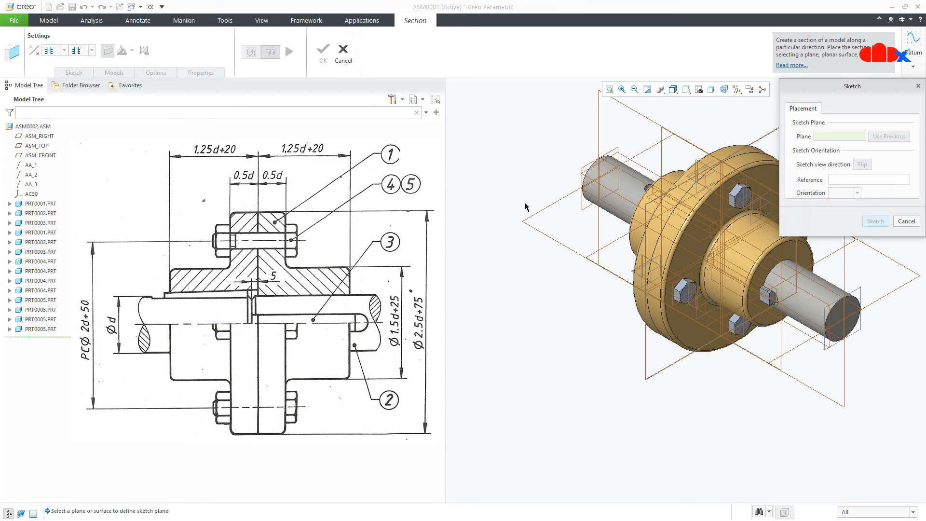
left_click(650, 385)
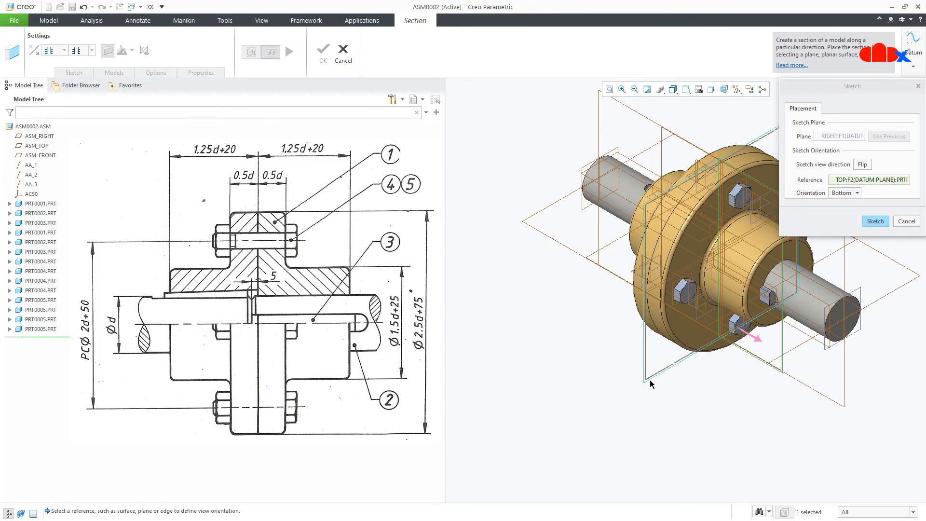
left_click(875, 222)
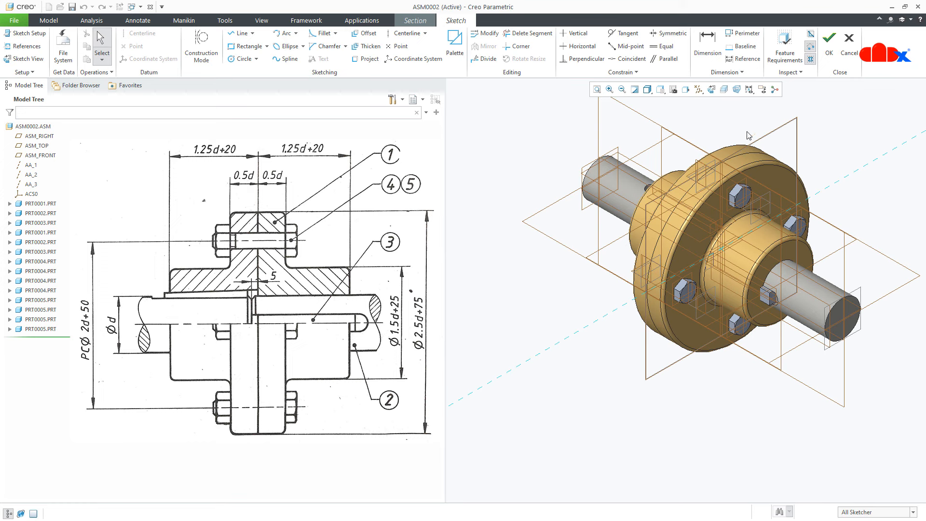
Step: Hide the datum planes and orient the sketch view normal to the flange face with the bolt heads
left_click(699, 89)
left_click(719, 144)
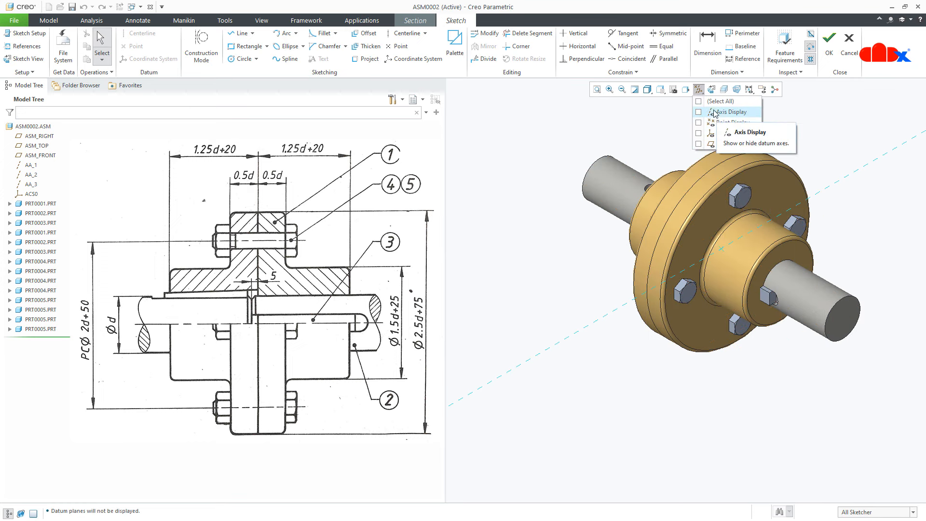
left_click(712, 90)
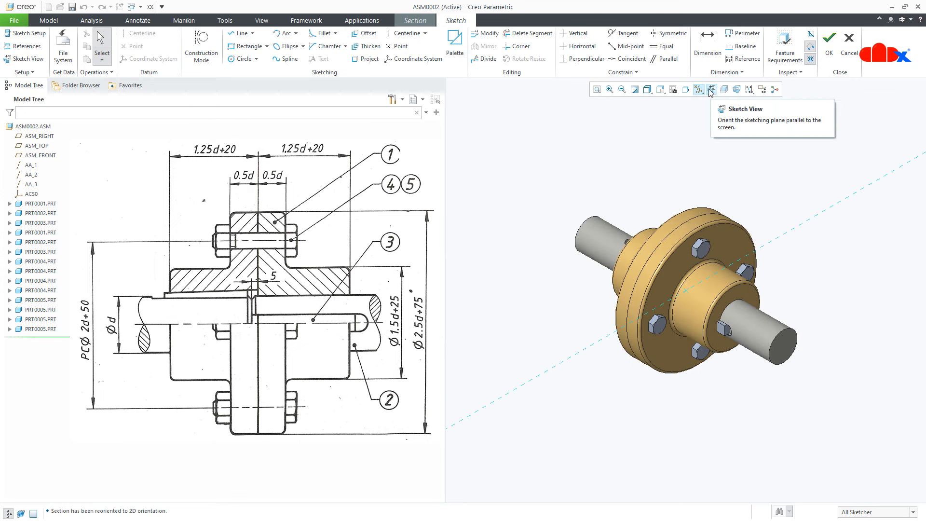
left_click(686, 90)
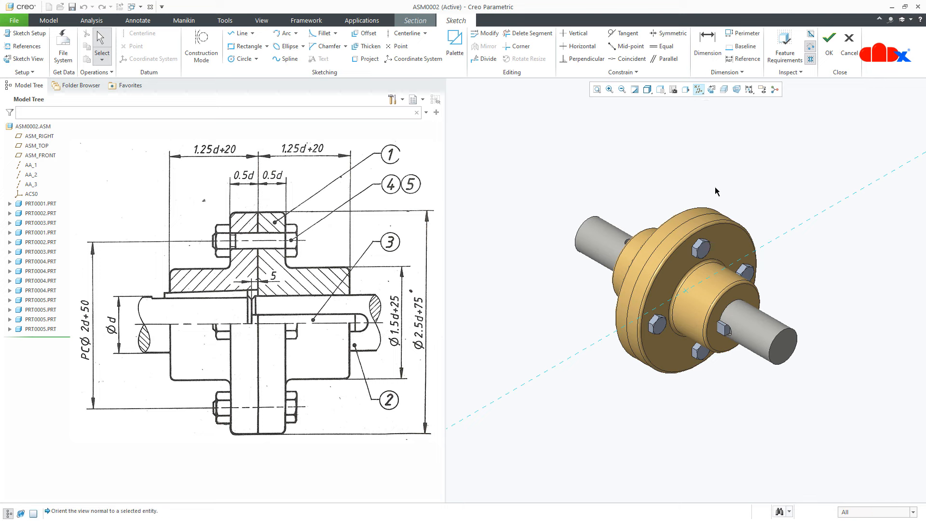
left_click(724, 248)
scroll(672, 272, "up", 3)
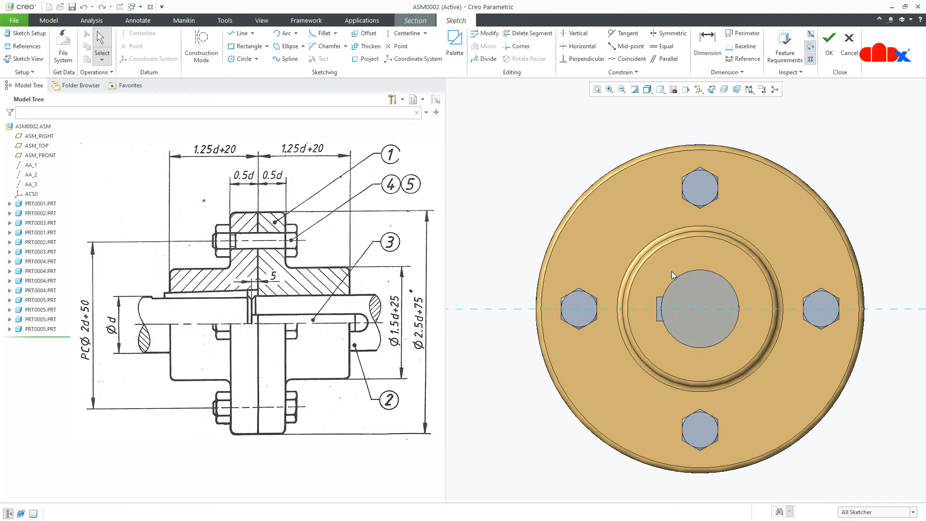
Step: Add the flange's outer edge as a sketch reference and draw an L-shaped section line from its top through the shaft centre to its left edge
left_click(27, 46)
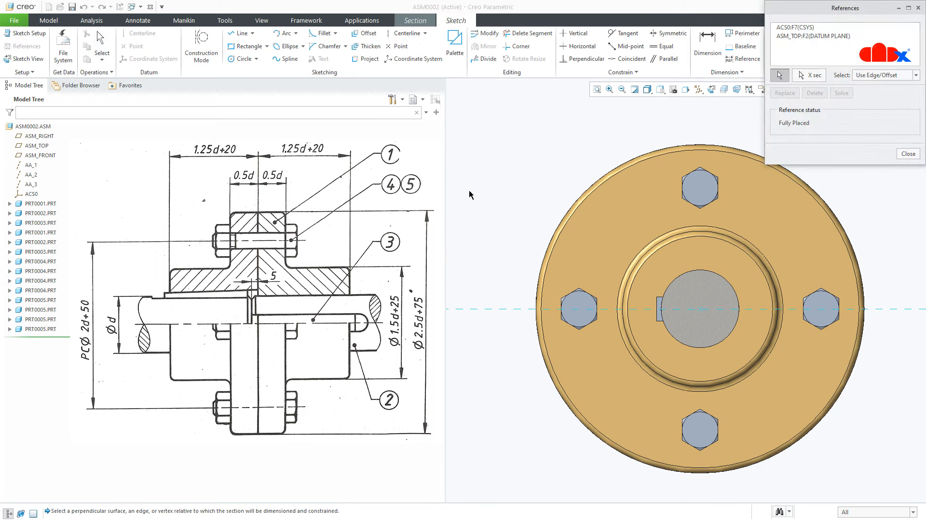
left_click(568, 212)
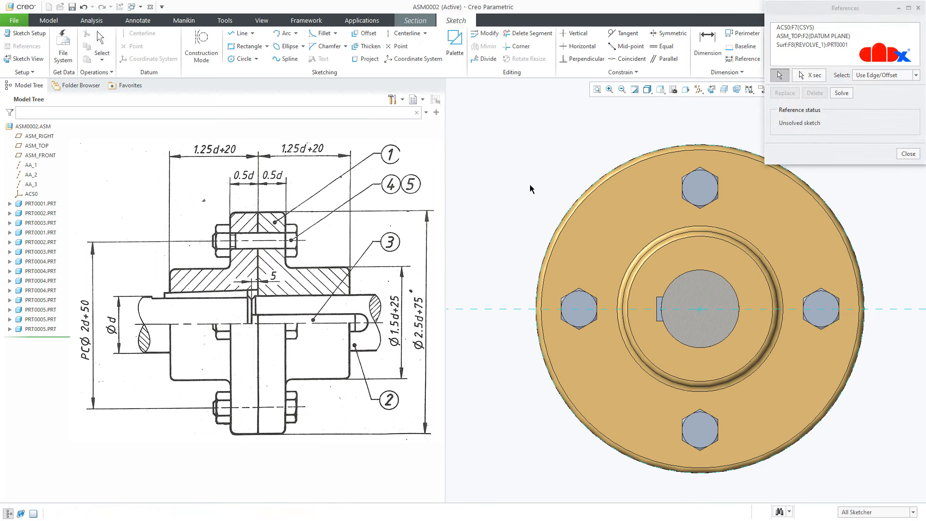
right_click(531, 190)
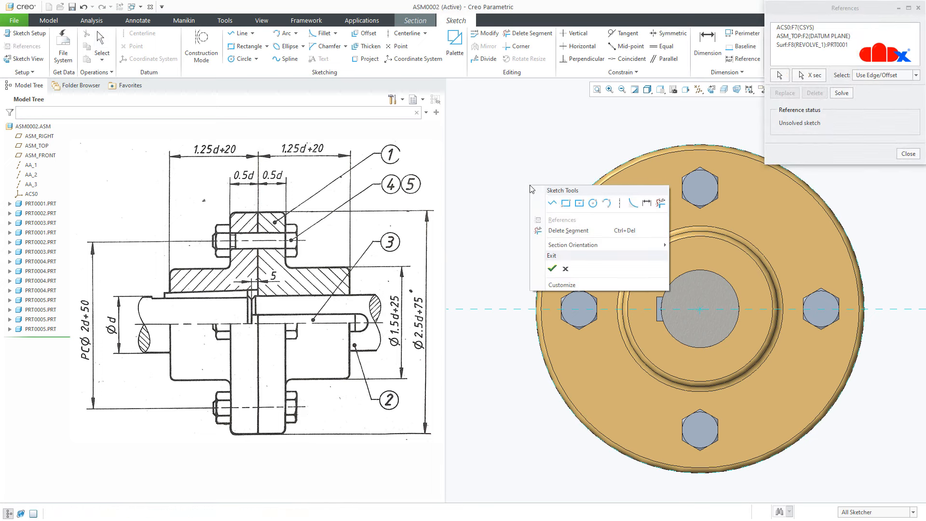
left_click(549, 202)
left_click(701, 145)
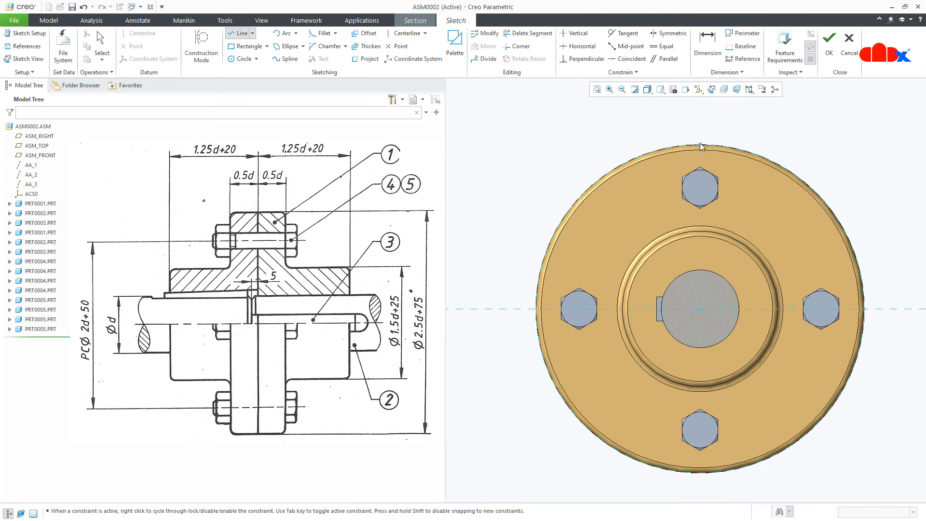
left_click(700, 309)
left_click(535, 308)
middle_click(504, 292)
Step: Finish the section sketch in the default view, flip the clipping direction so only the quarter between the lines is cut away, and accept the section
key("ctrl+d")
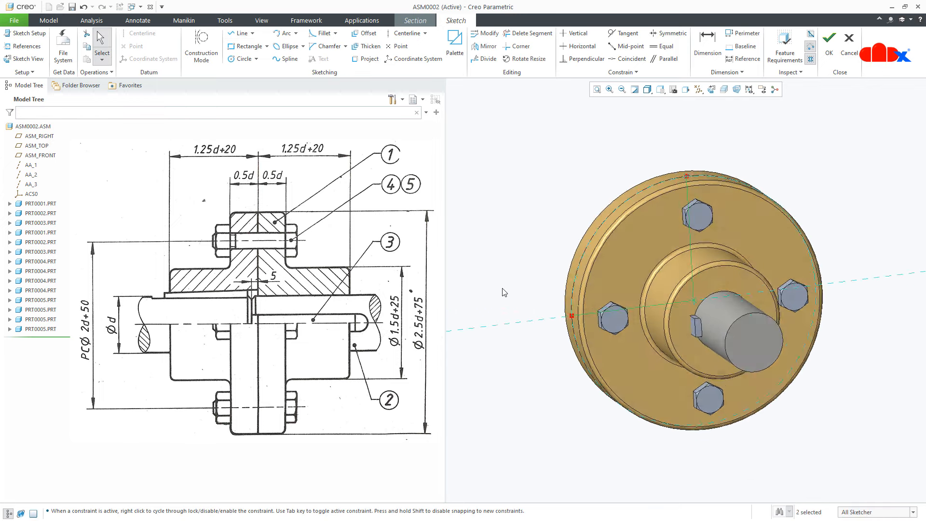
right_click(504, 289)
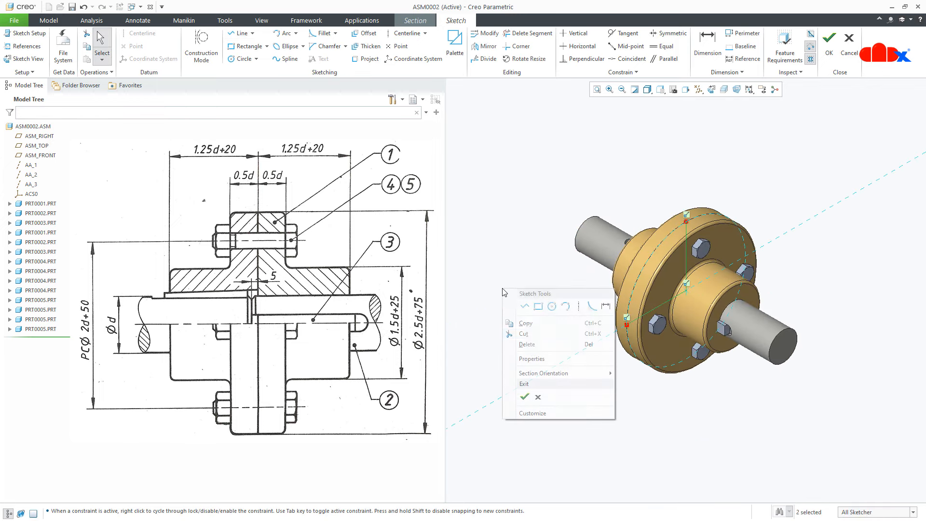
left_click(524, 397)
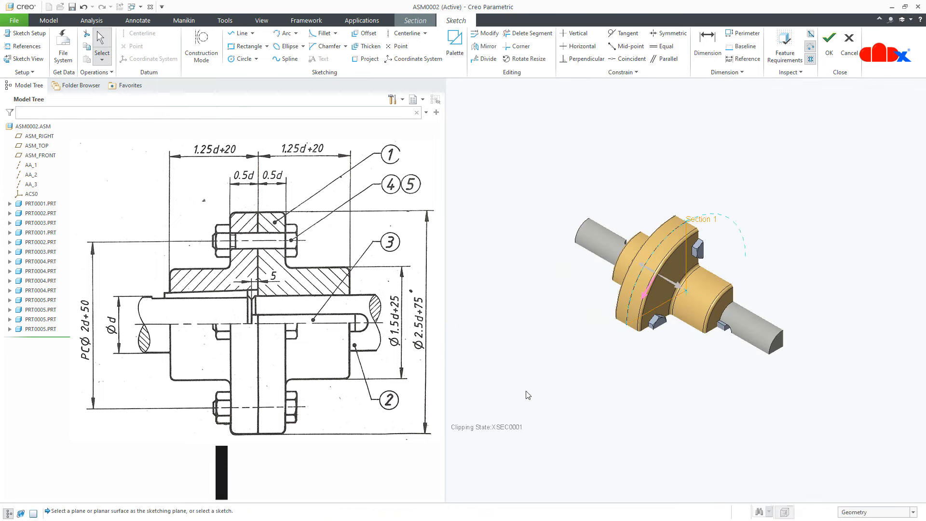
left_click(647, 295)
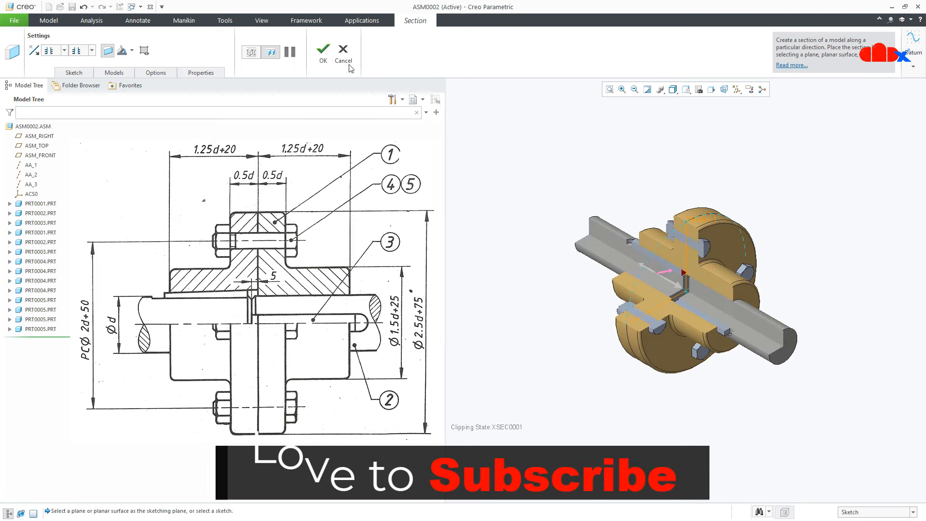
left_click(321, 52)
left_click(633, 393)
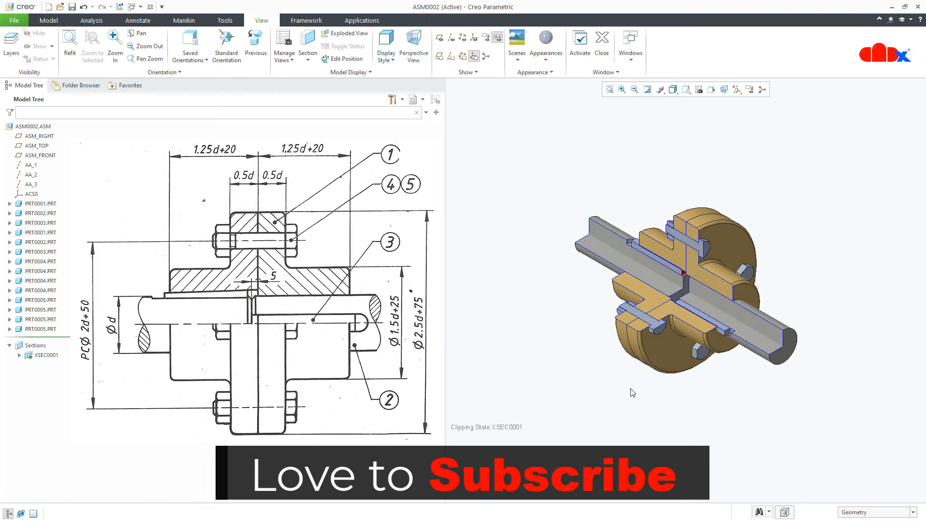
Step: Rename the new section as A
scroll(645, 349, "down", 3)
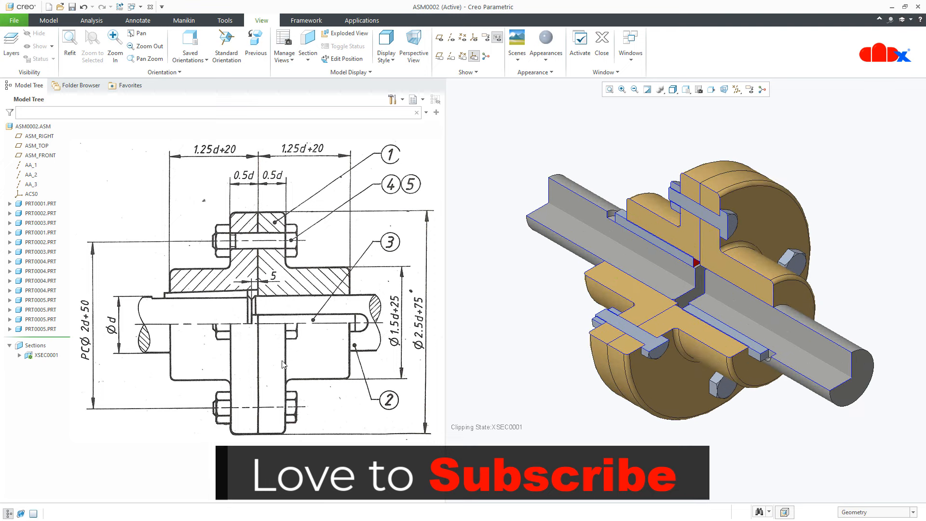
left_click(38, 356)
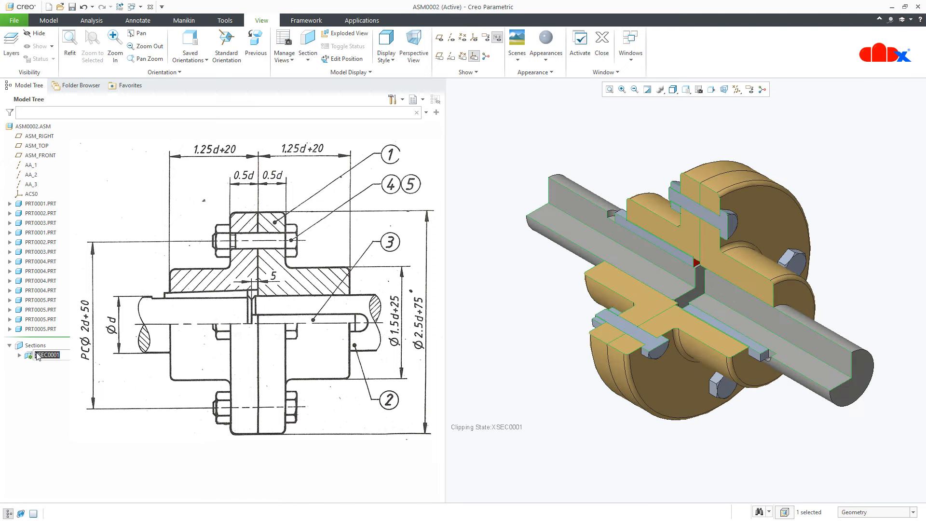
key("BackSpace")
key("Return")
Step: Redefine section A to exclude selected models, choosing both PRT0002 shafts
left_click(36, 355)
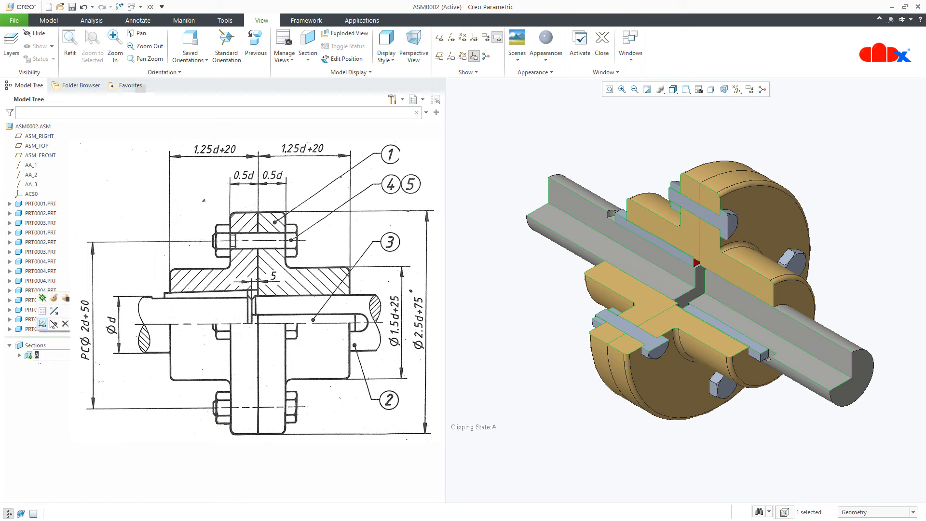
left_click(54, 304)
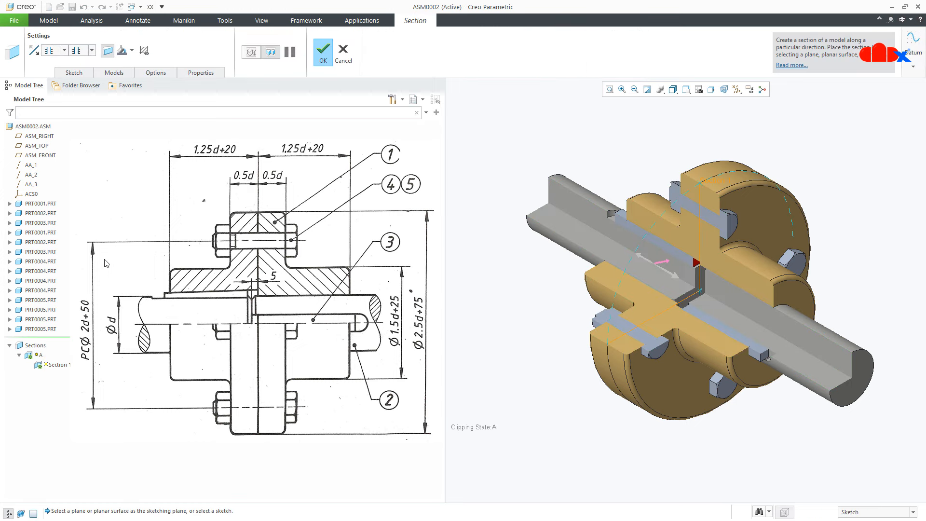
left_click(114, 73)
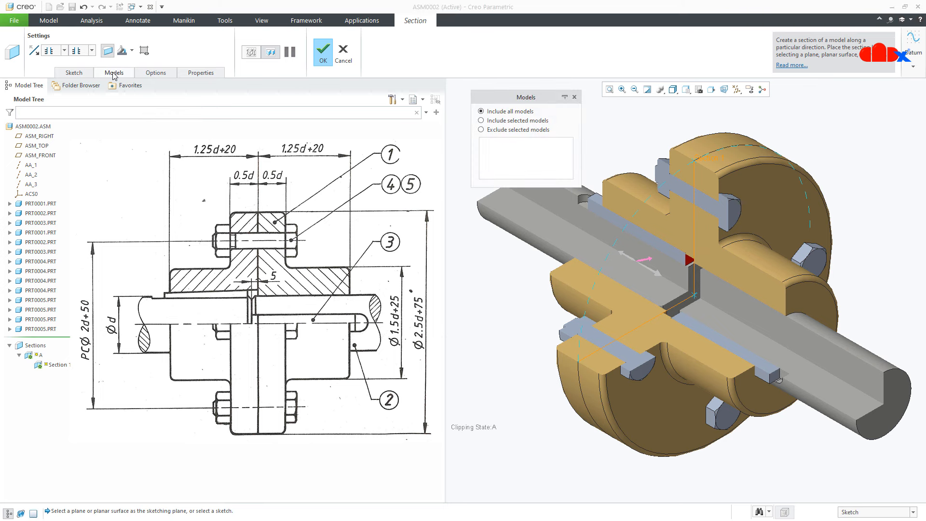
left_click(505, 131)
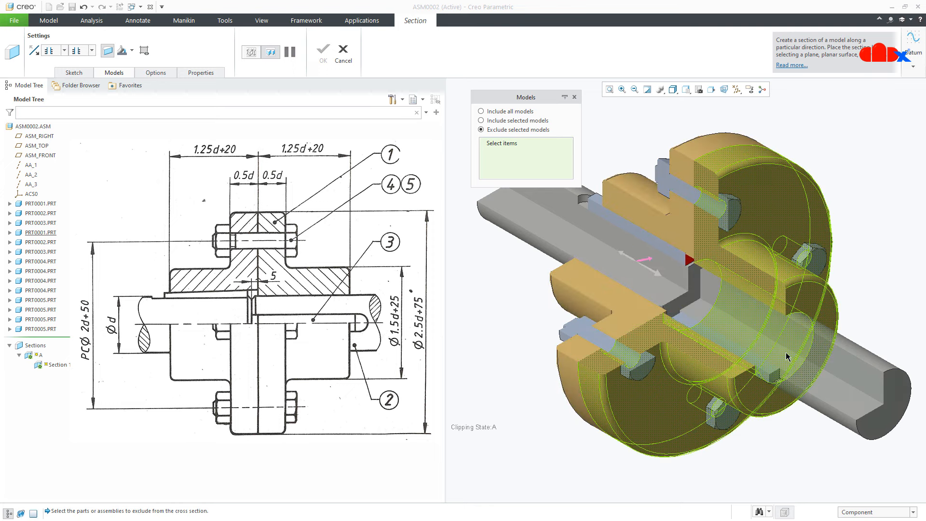
left_click(845, 394)
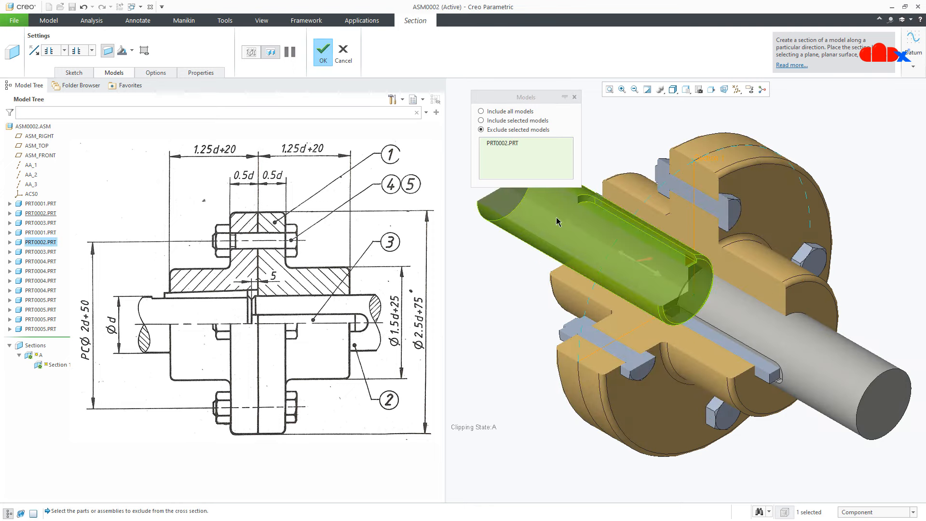
left_click(549, 265)
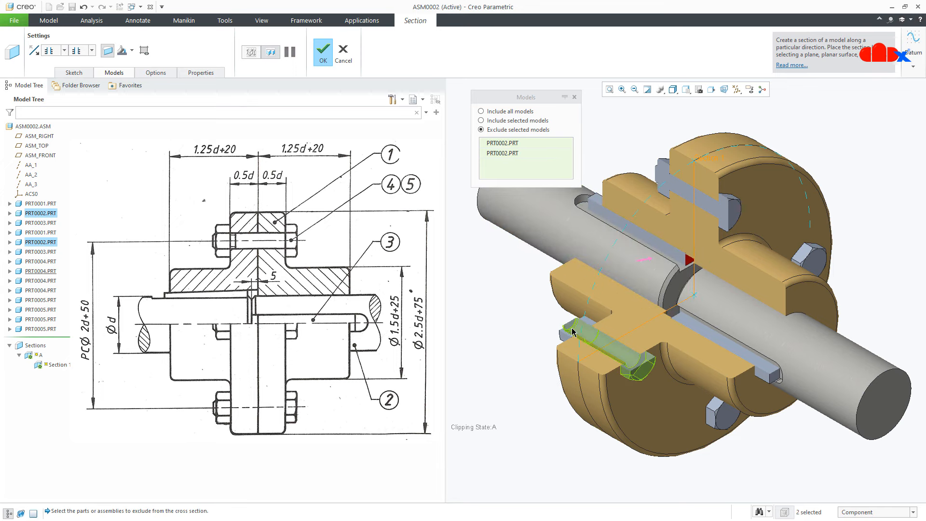
Step: Exclude the two sectioned PRT0004 bolts and their PRT0005 nuts from the cross section
left_click(566, 336)
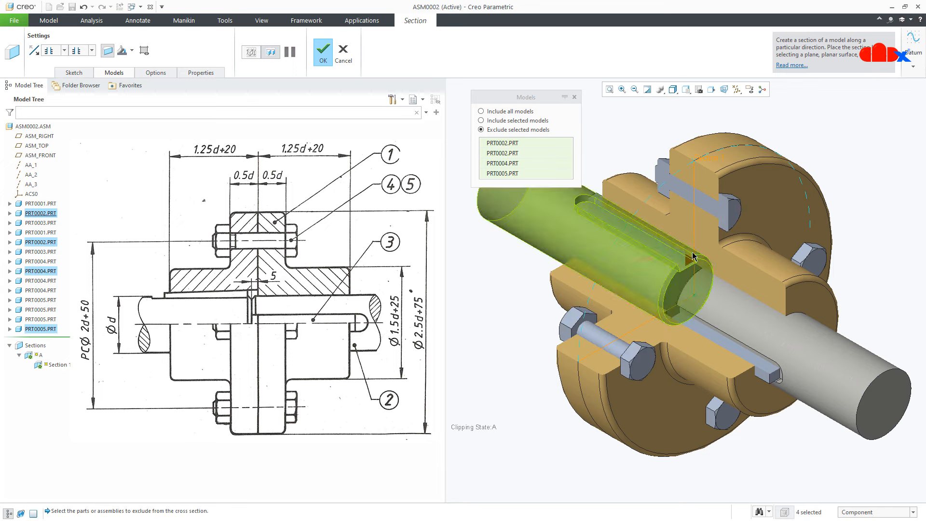
left_click(725, 217)
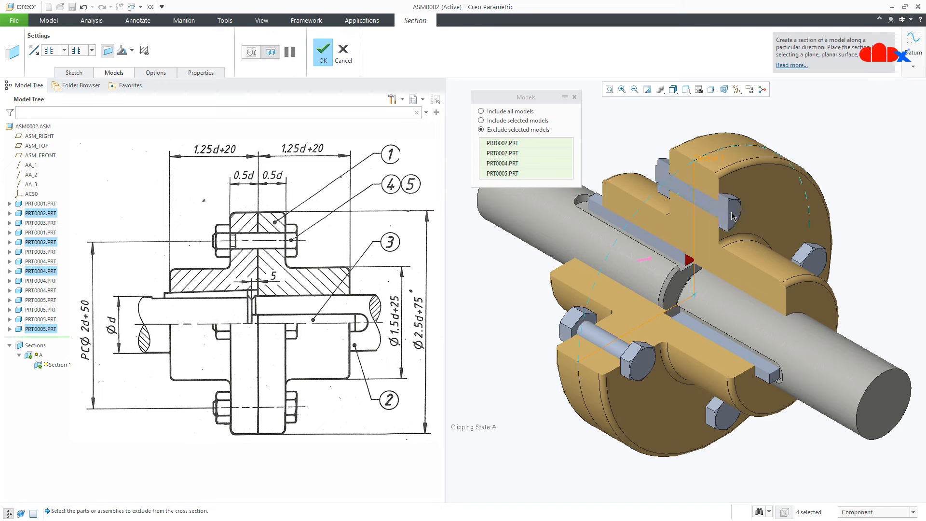
left_click(666, 170)
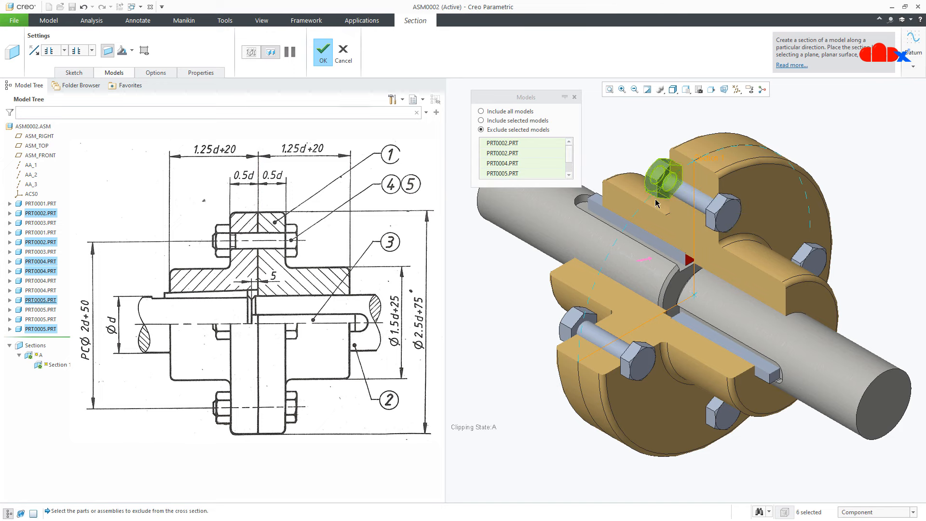
Step: Exclude both PRT0003 keys from the cross section, accept the redefined section and clear the selection
left_click(650, 251)
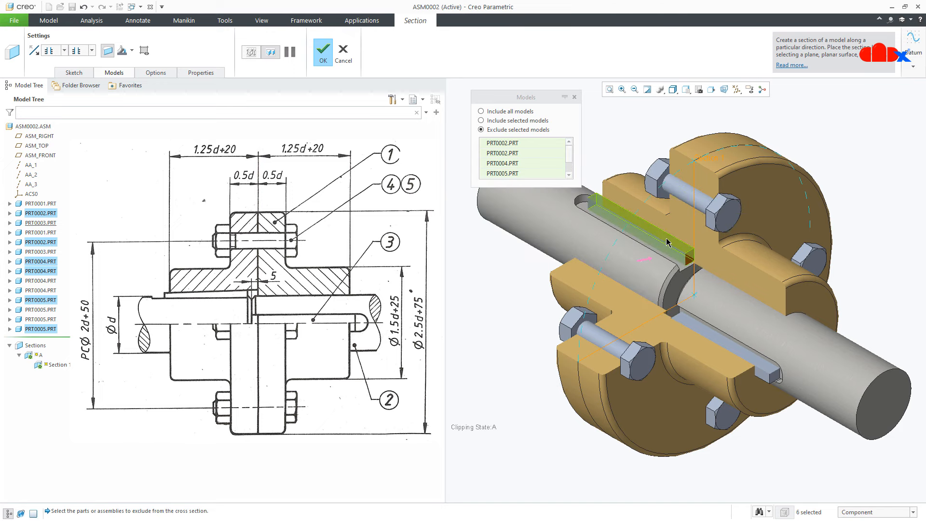
left_click(660, 245)
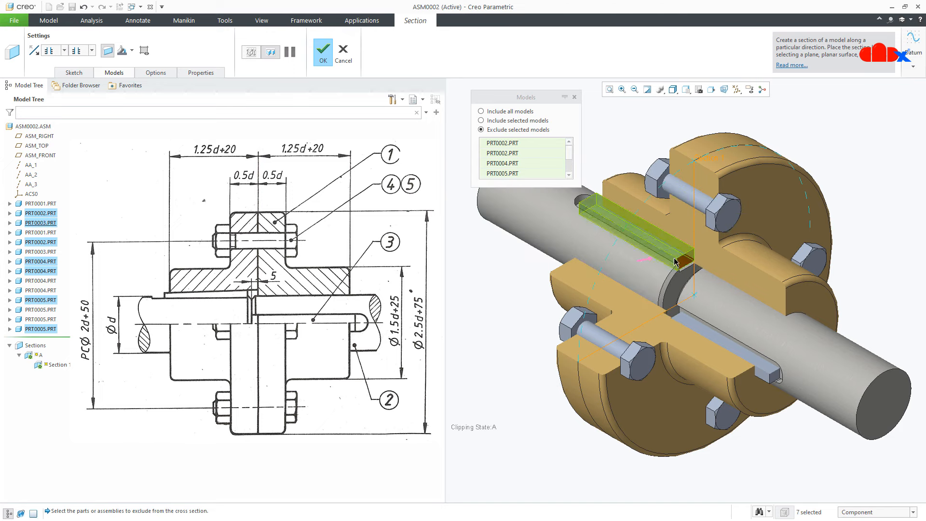
left_click(770, 377)
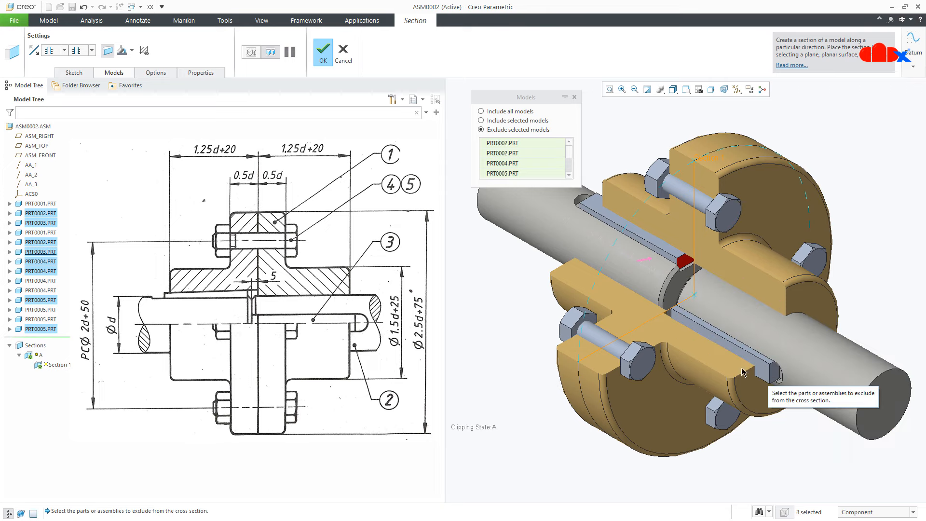
left_click(493, 203)
left_click(323, 52)
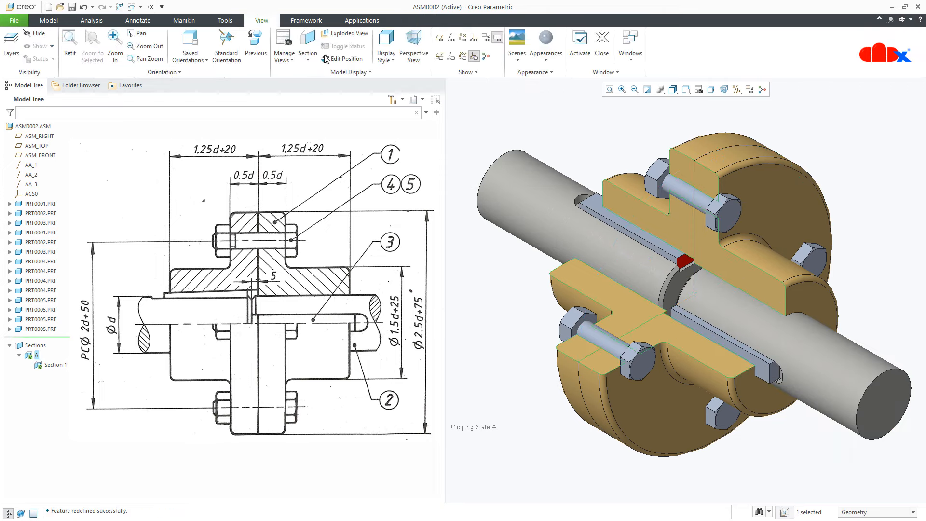
left_click(48, 20)
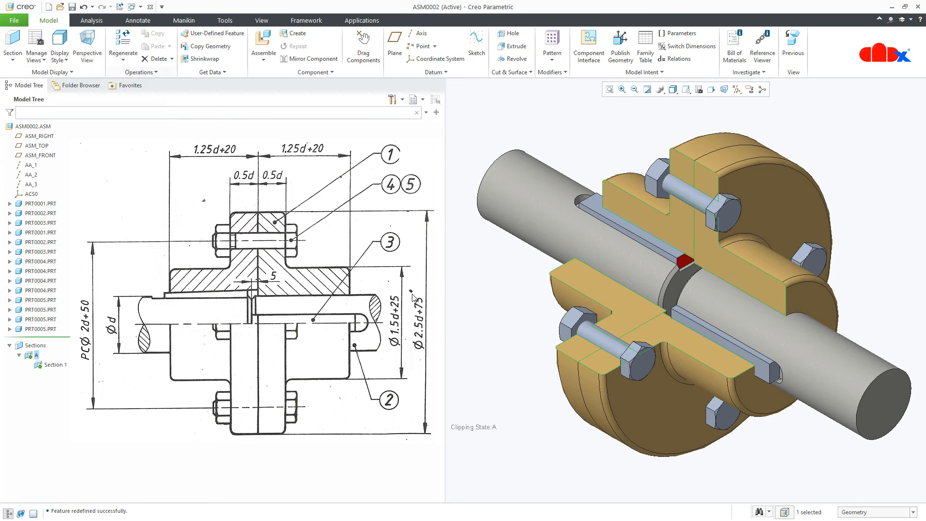
left_click(760, 470)
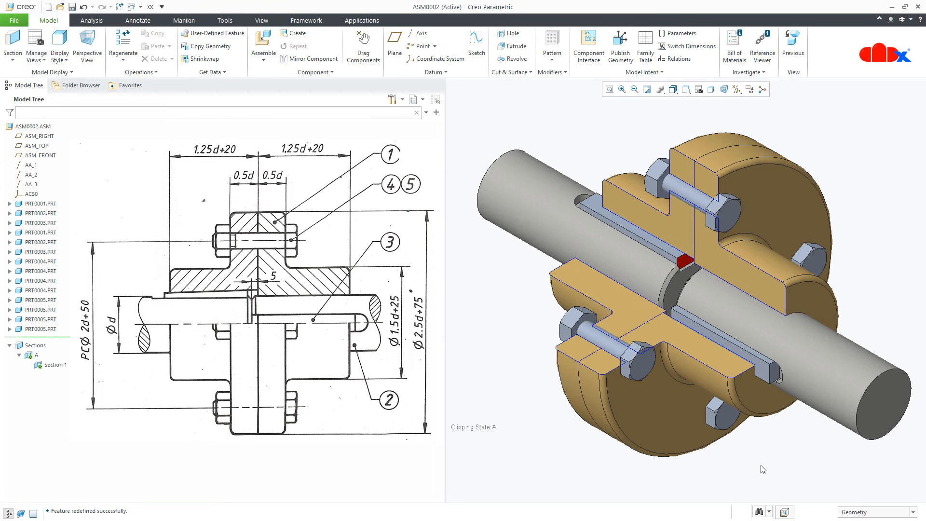